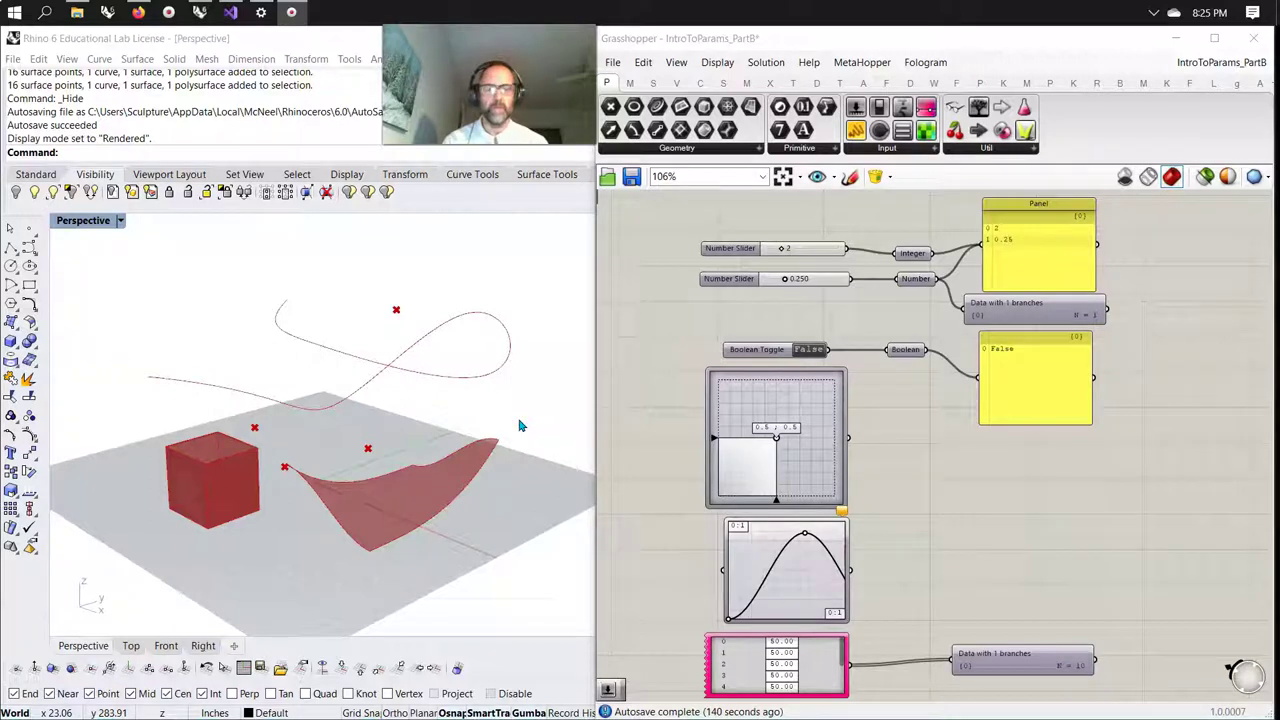
Nudge the upper panel, fed by Integer and Number, slightly up and to the left above the data viewer.
left_click(549, 403)
left_click(766, 316)
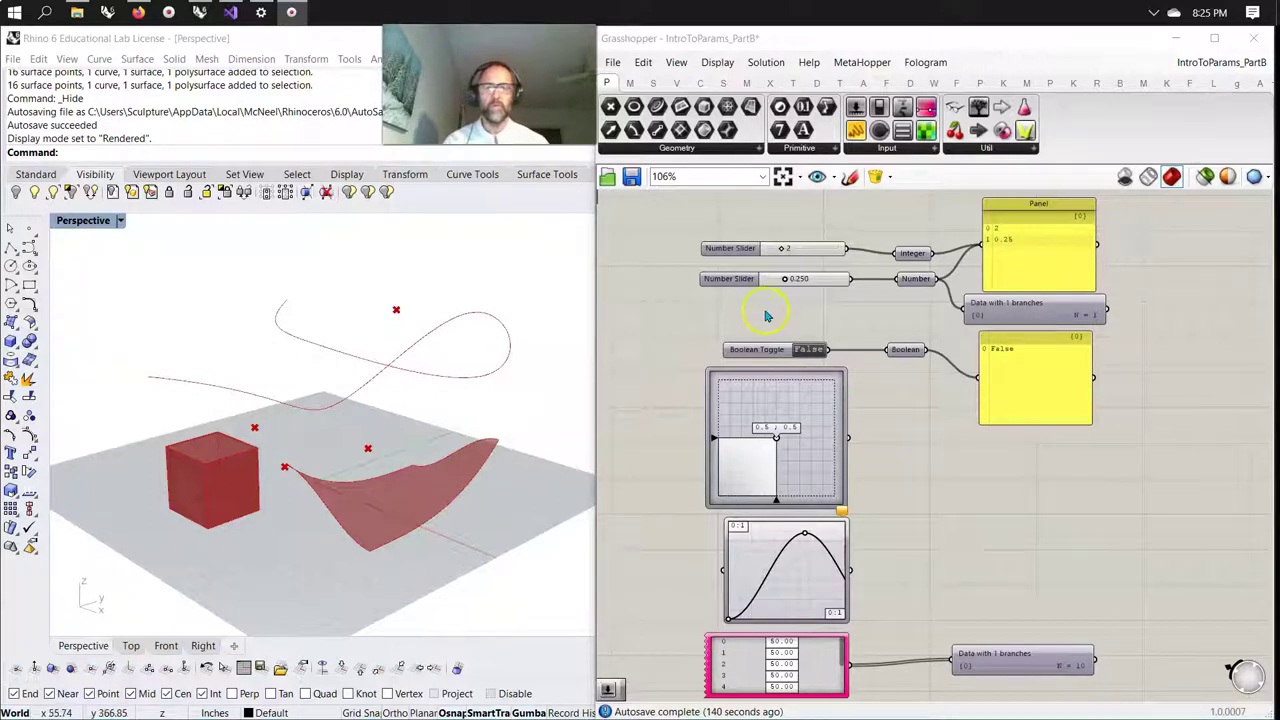
left_click(1015, 261)
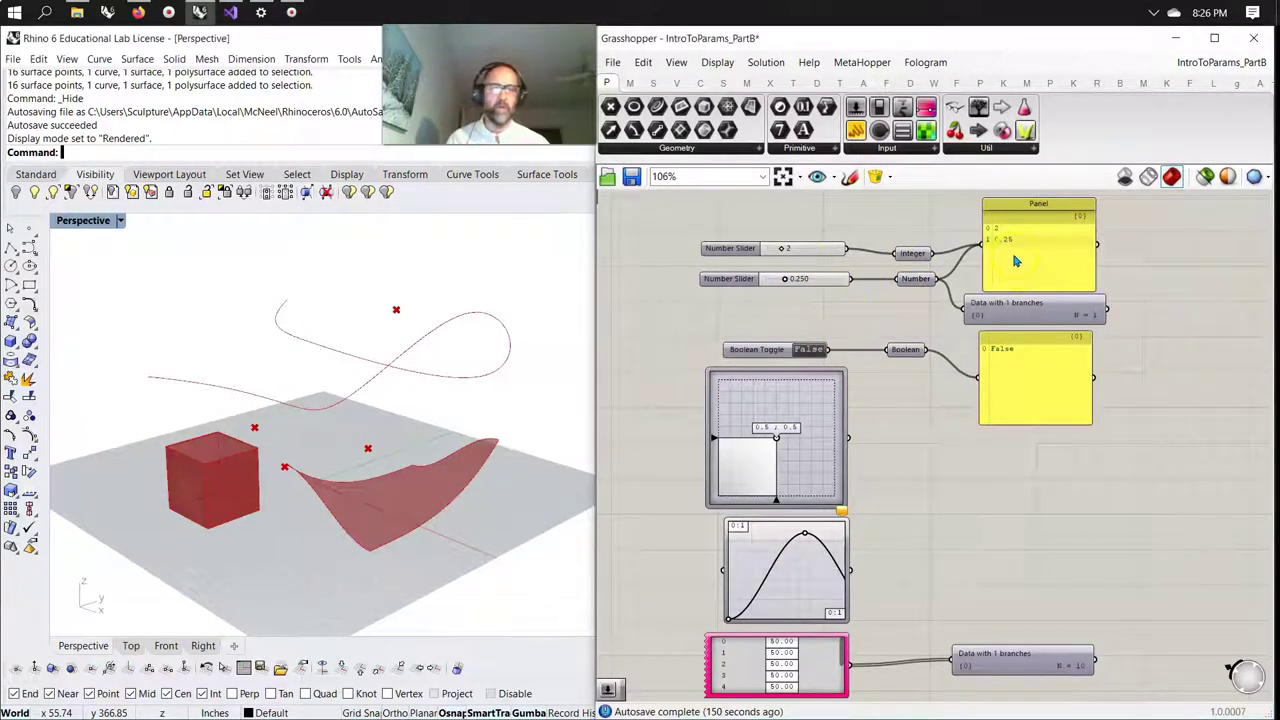
left_click_drag(1036, 278, 1029, 274)
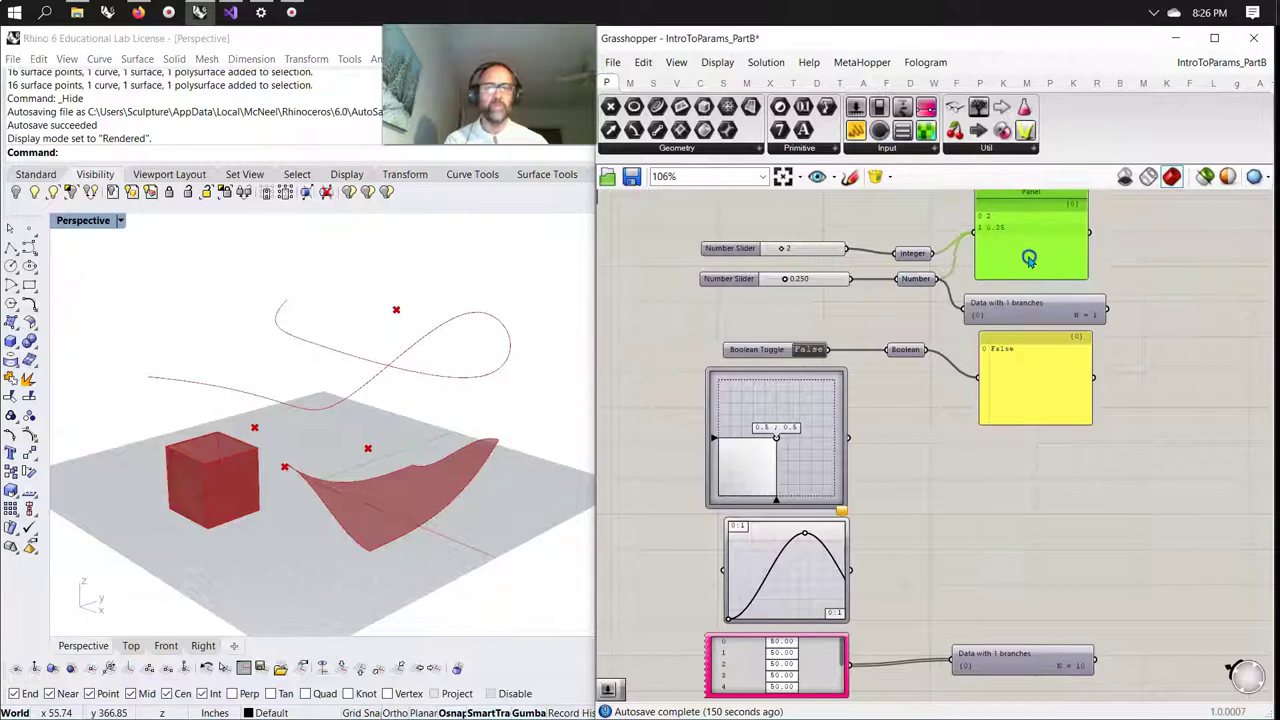
left_click(1023, 318)
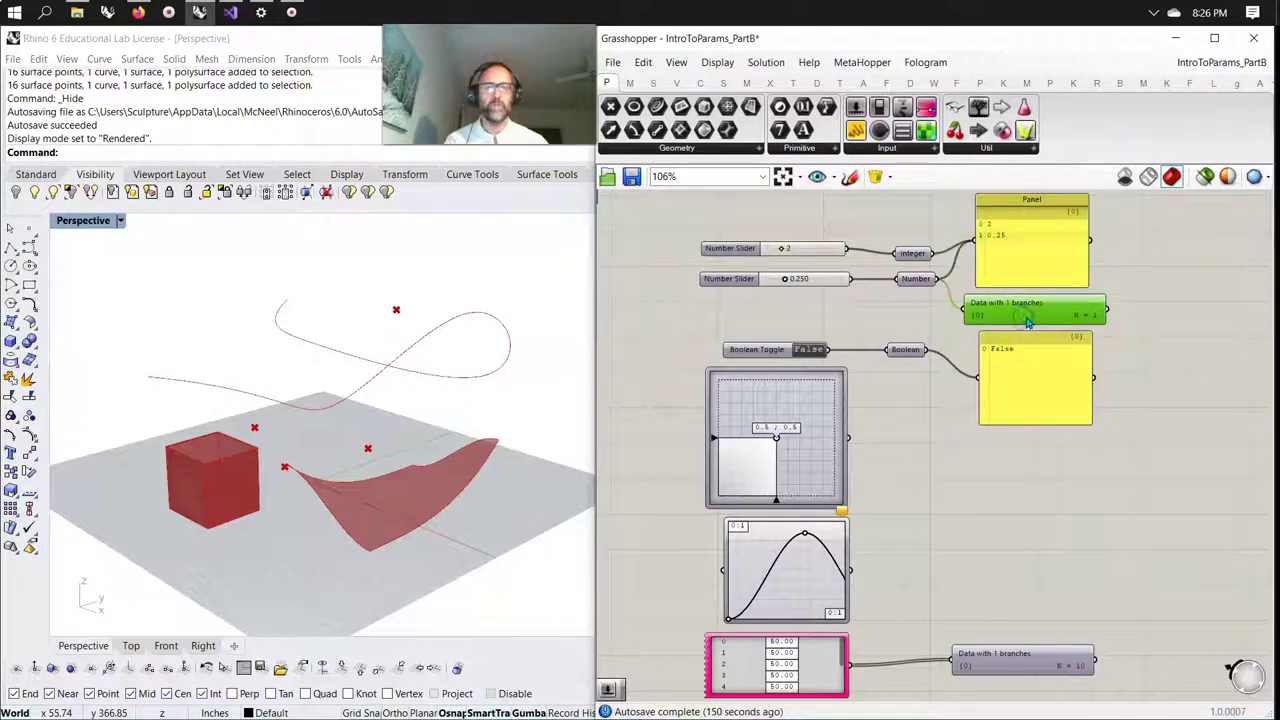
left_click(1020, 404)
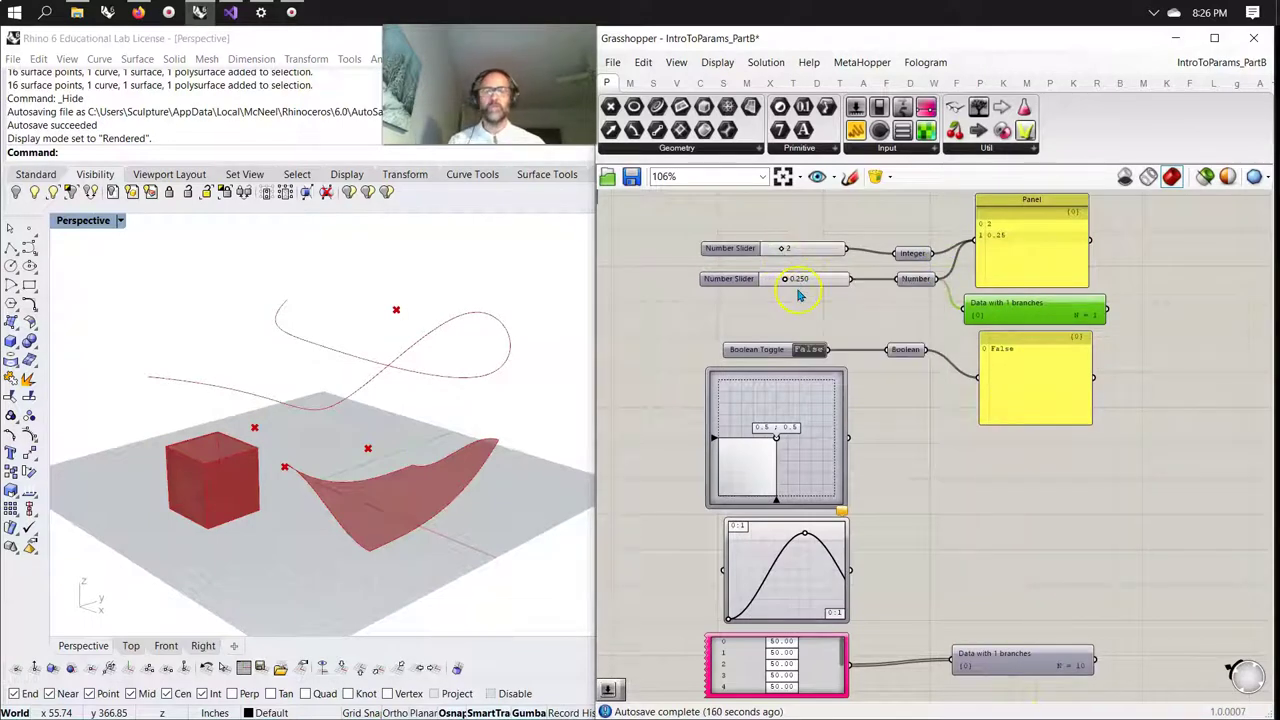
left_click(799, 147)
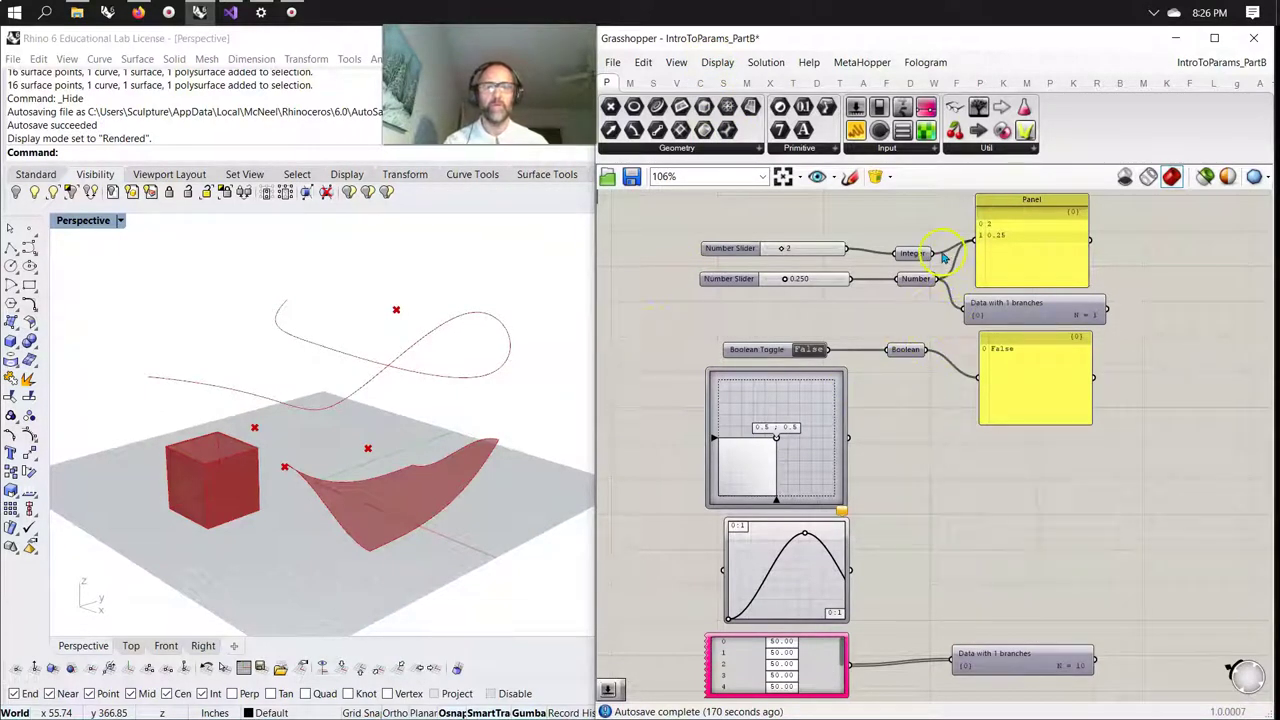
Rewire the upper panel so Integer becomes its only source, and add Number as a second source alongside it.
scroll(938, 266, "up", 5)
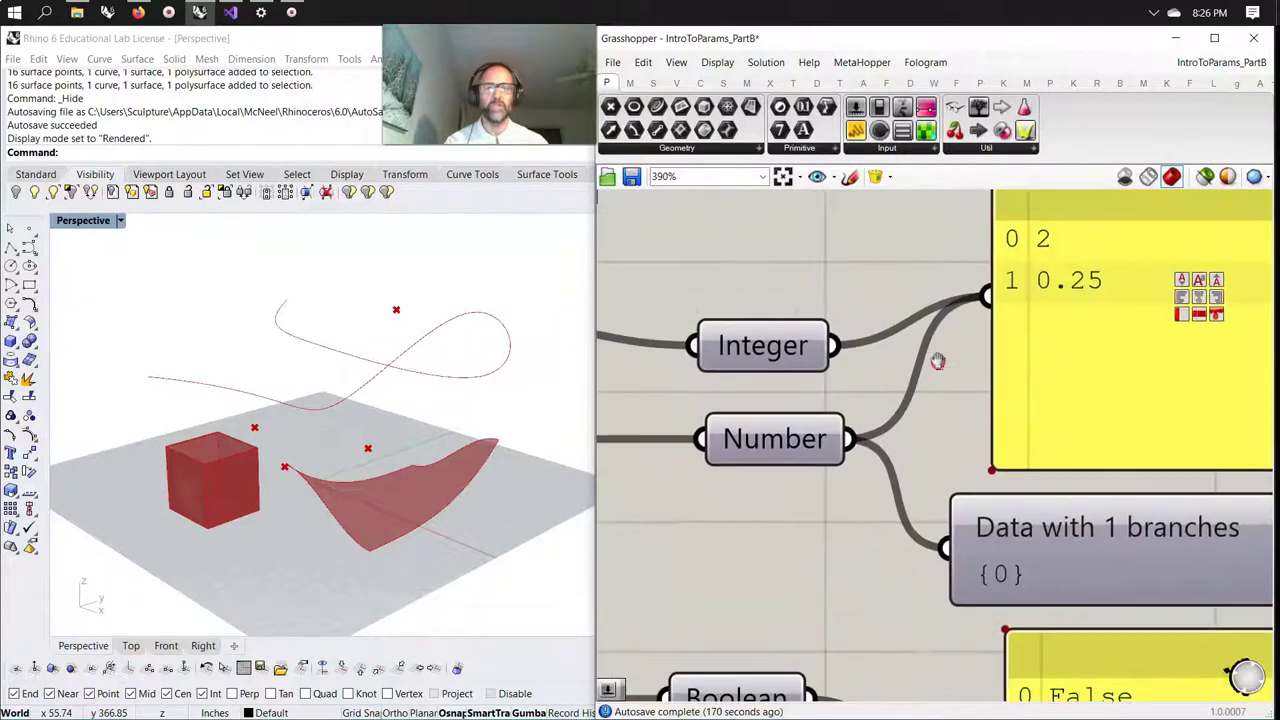
left_click_drag(803, 356, 931, 322)
left_click(843, 348)
left_click_drag(822, 449, 945, 316)
left_click_drag(808, 358, 955, 308)
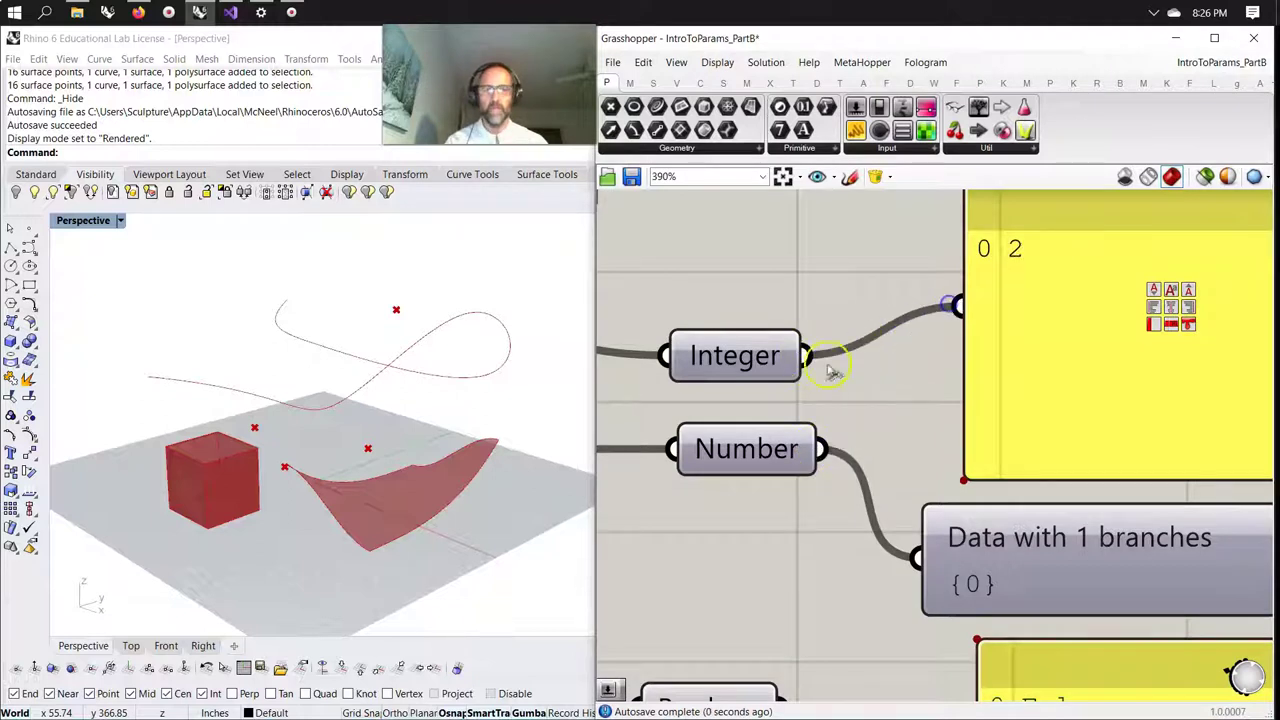
left_click_drag(822, 449, 958, 310, "shift")
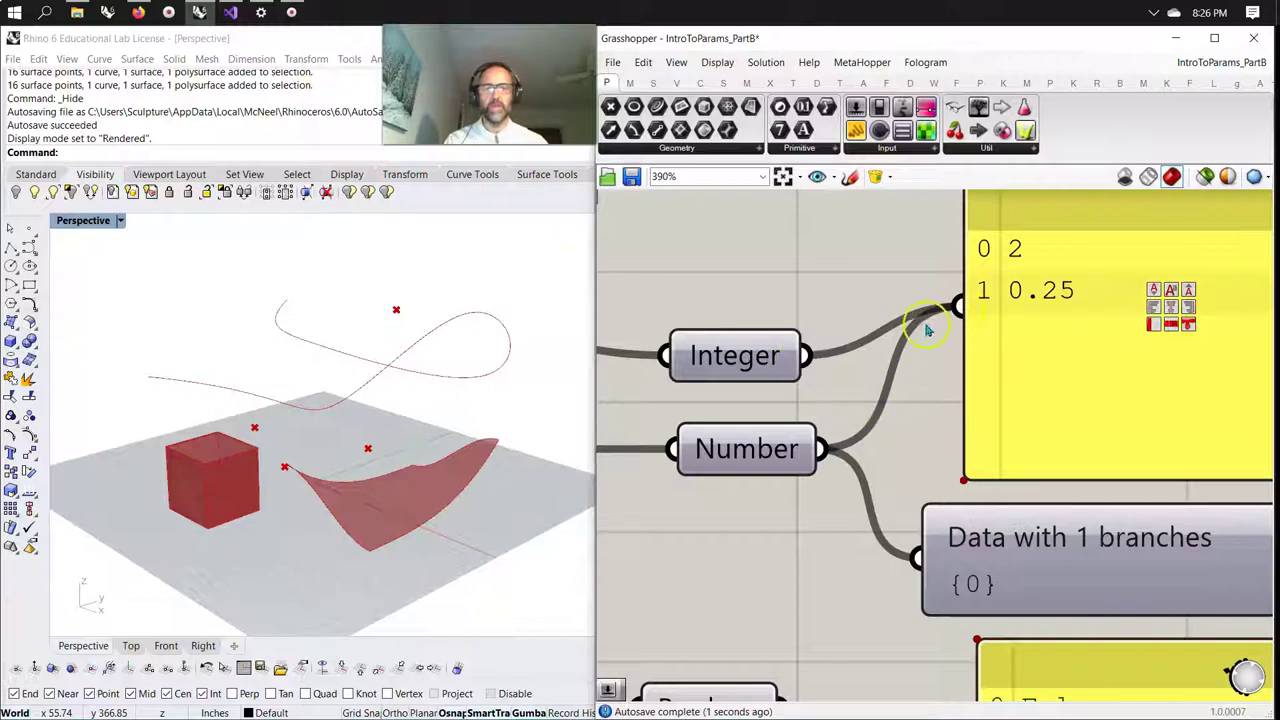
Examine the upper panel's Disconnect options for its Integer and Number inputs.
right_click(976, 312)
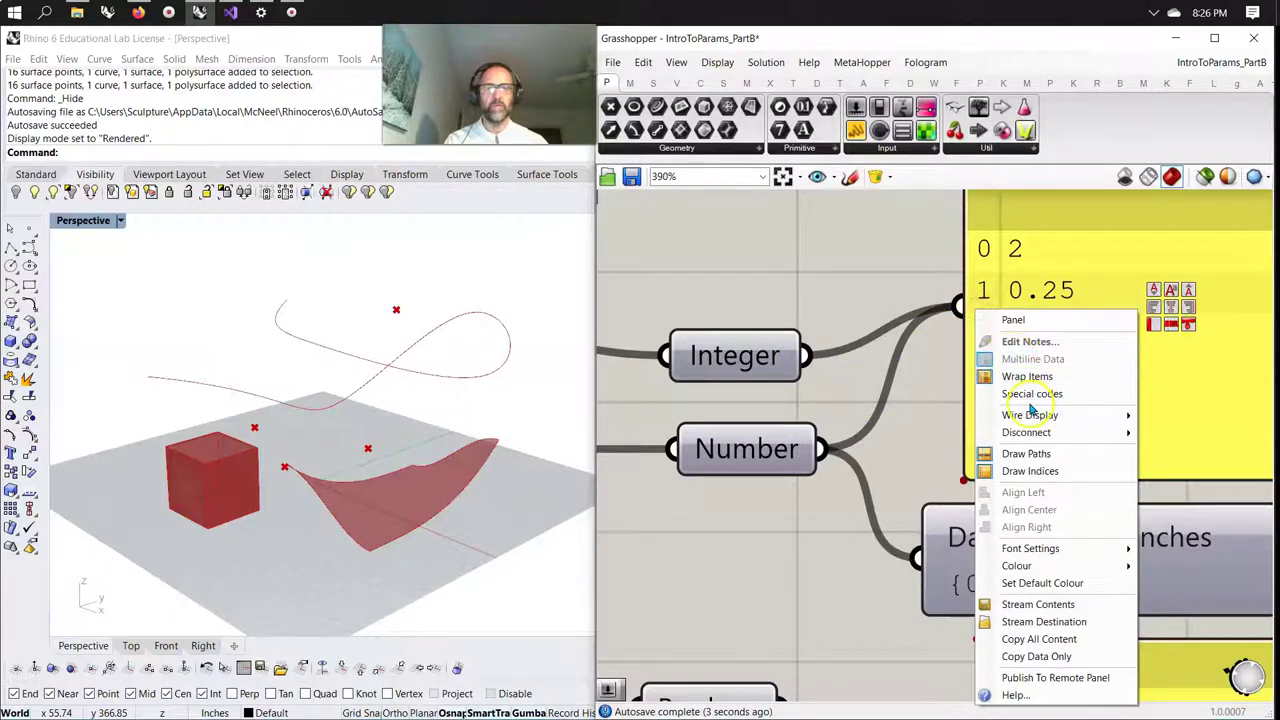
mouse_move(1028, 432)
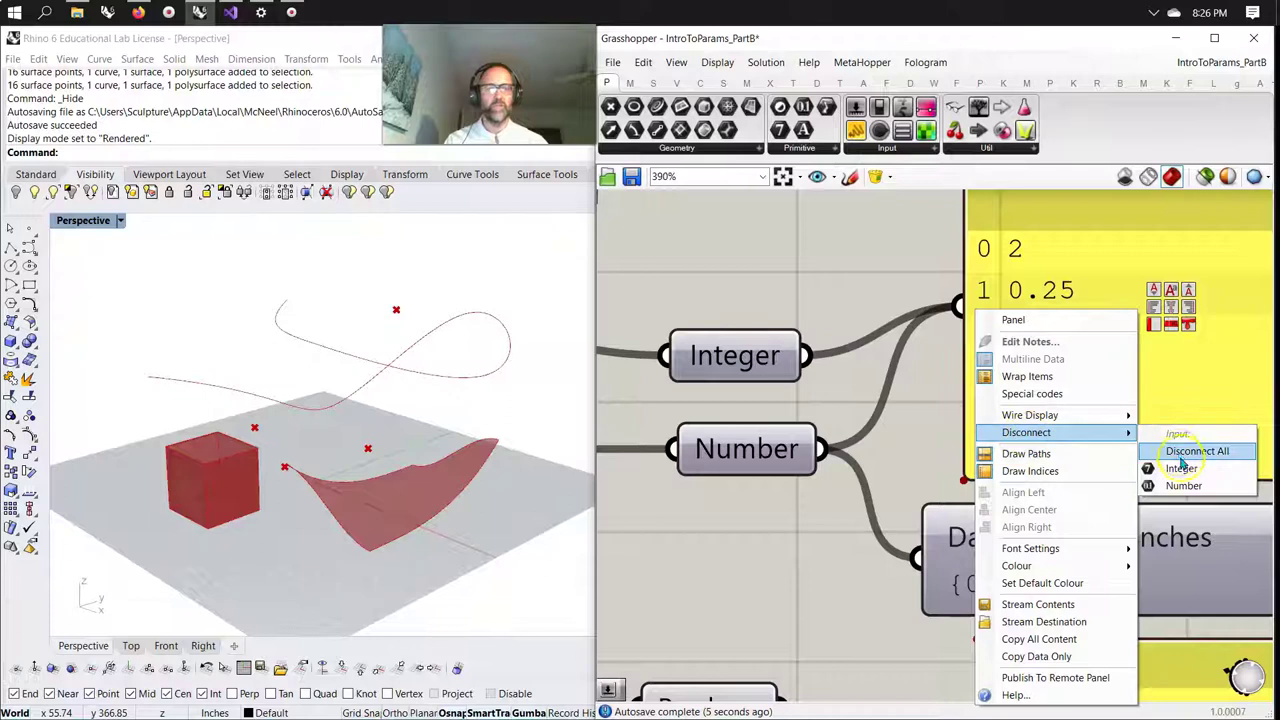
left_click(921, 452)
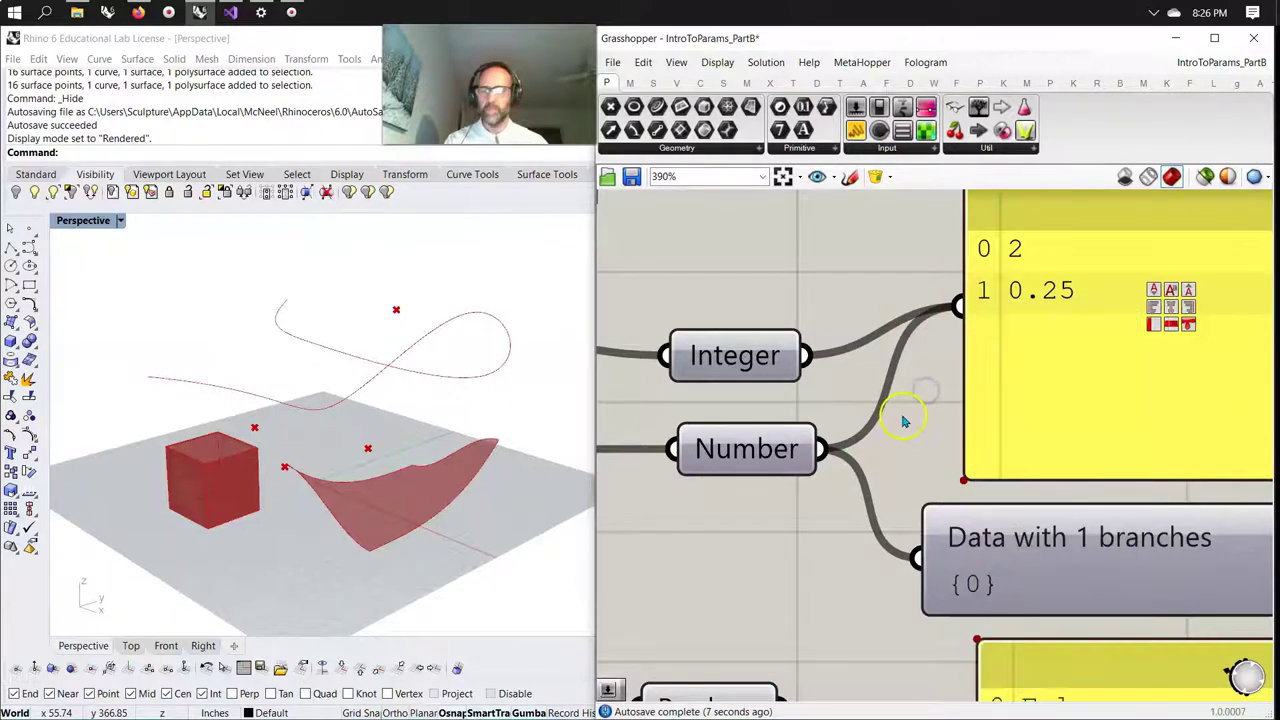
Disconnect Integer and Number from the upper panel, and reconnect them with Number first and Integer second.
left_click_drag(958, 318, 822, 360, "ctrl")
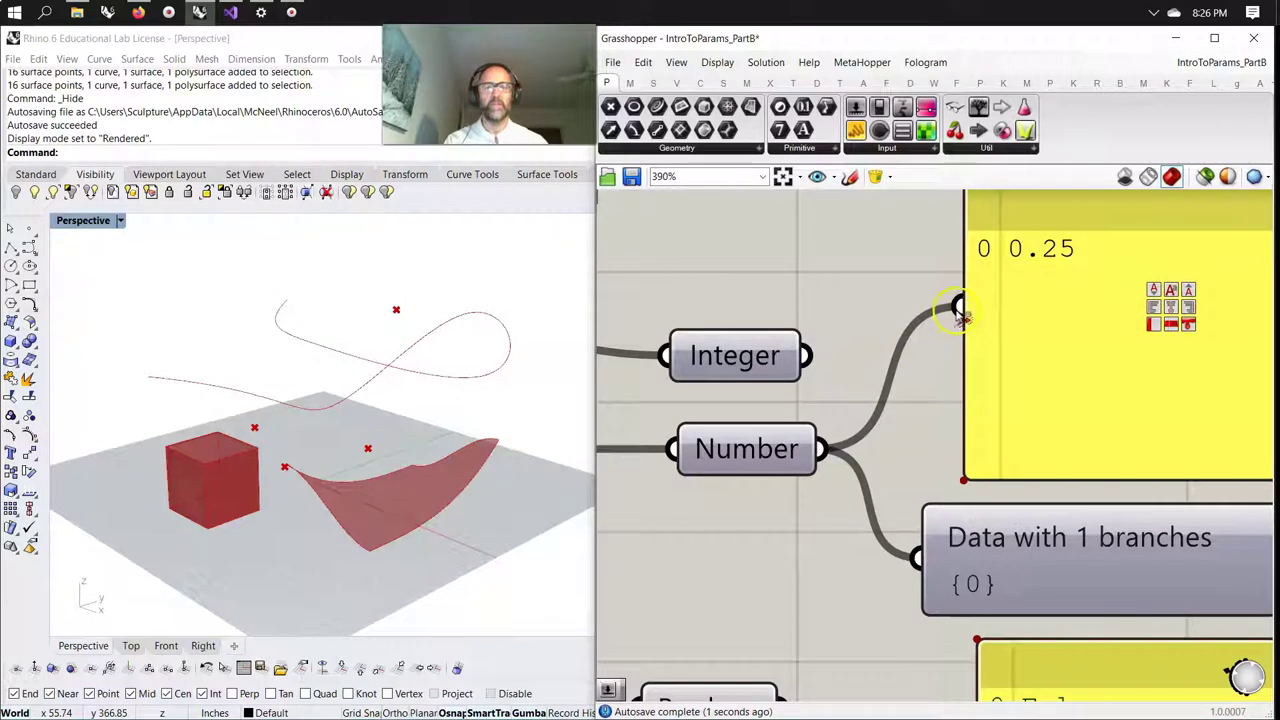
left_click_drag(952, 316, 830, 460, "ctrl")
left_click_drag(806, 356, 956, 309)
left_click_drag(826, 450, 955, 309, "shift")
left_click_drag(806, 352, 928, 312)
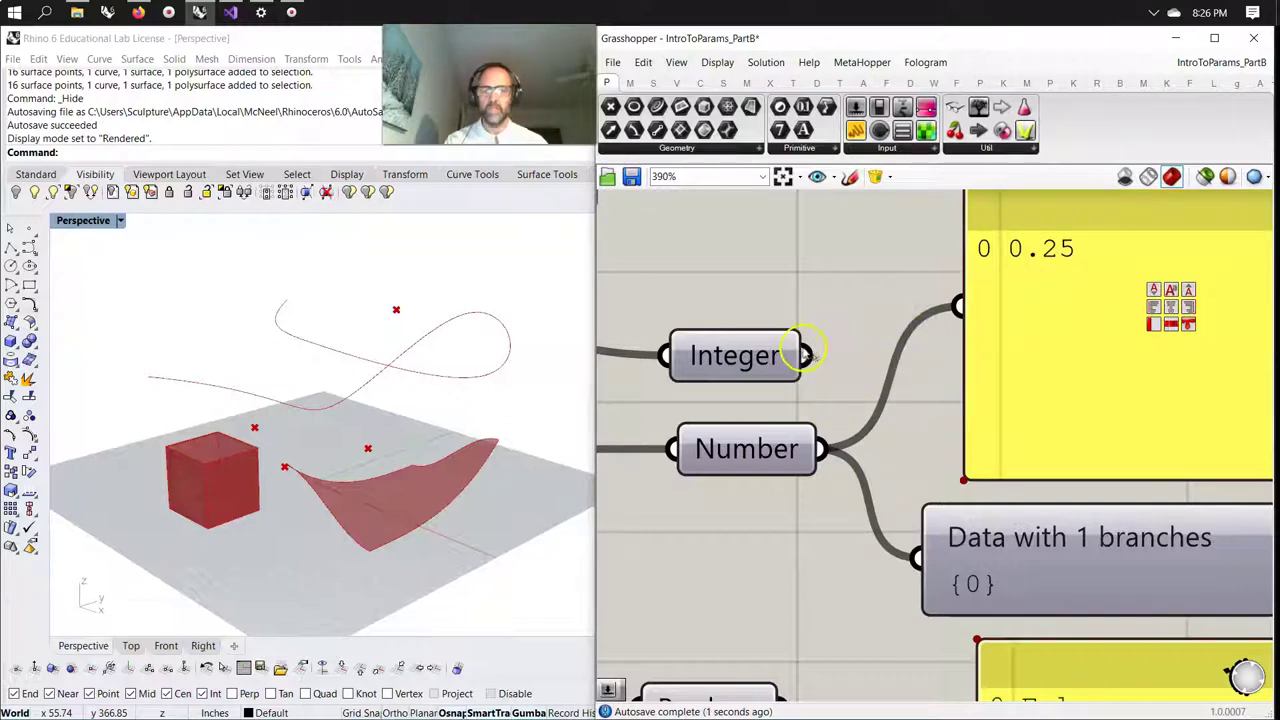
left_click_drag(806, 355, 955, 308, "shift")
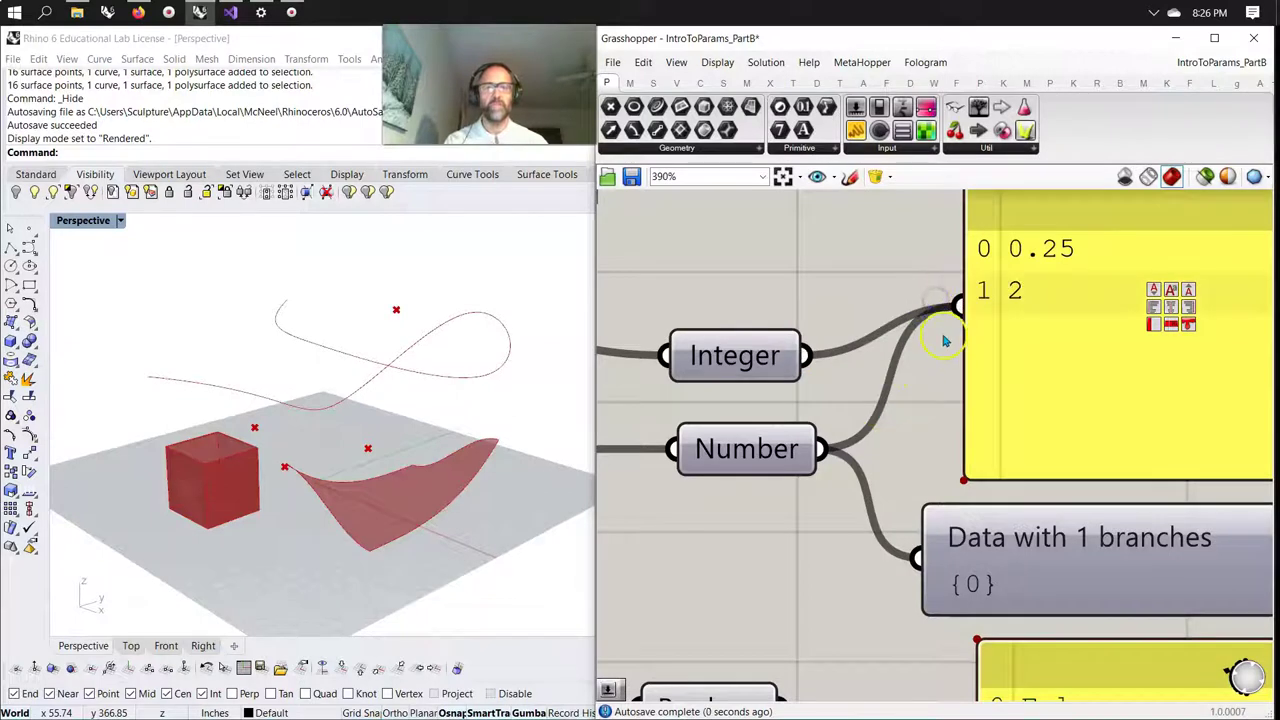
Transfer the upper panel's wires to the data viewer below it, and leave Number as the viewer's only source.
left_click_drag(958, 312, 904, 576, "ctrl+shift")
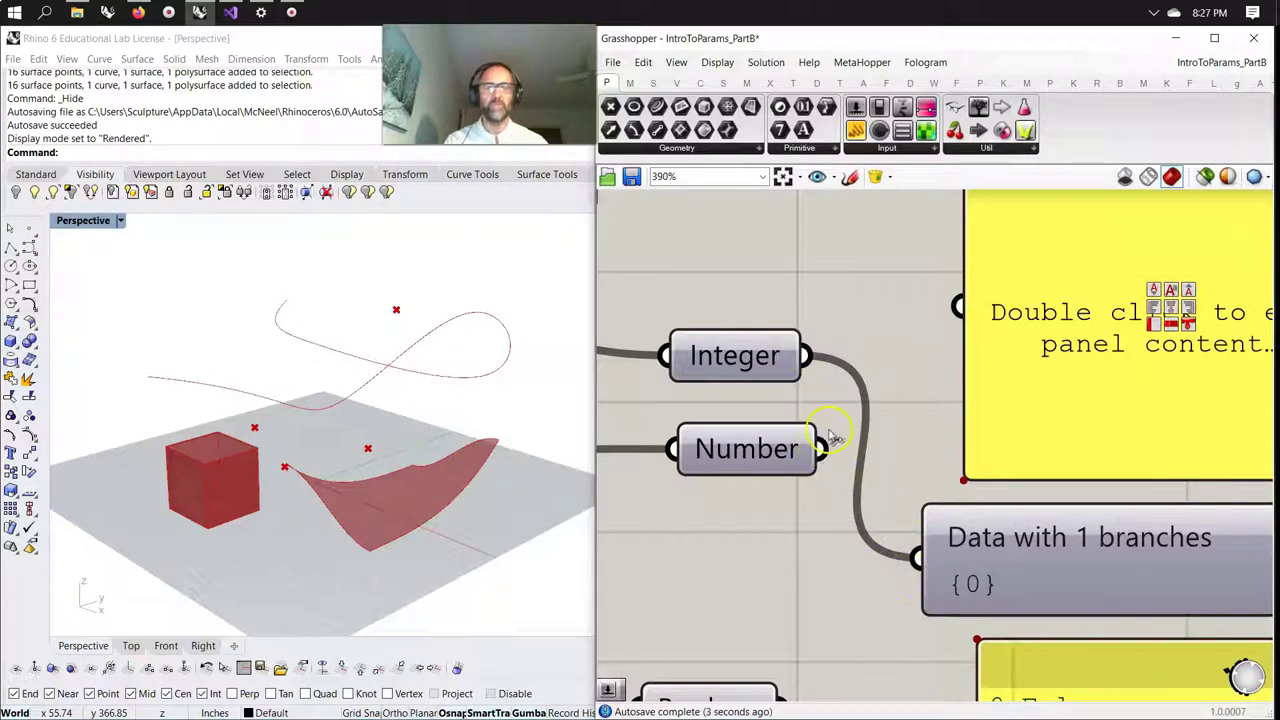
left_click_drag(806, 356, 912, 538)
key("ctrl+z")
left_click_drag(806, 356, 935, 309)
left_click_drag(820, 449, 918, 560, "shift")
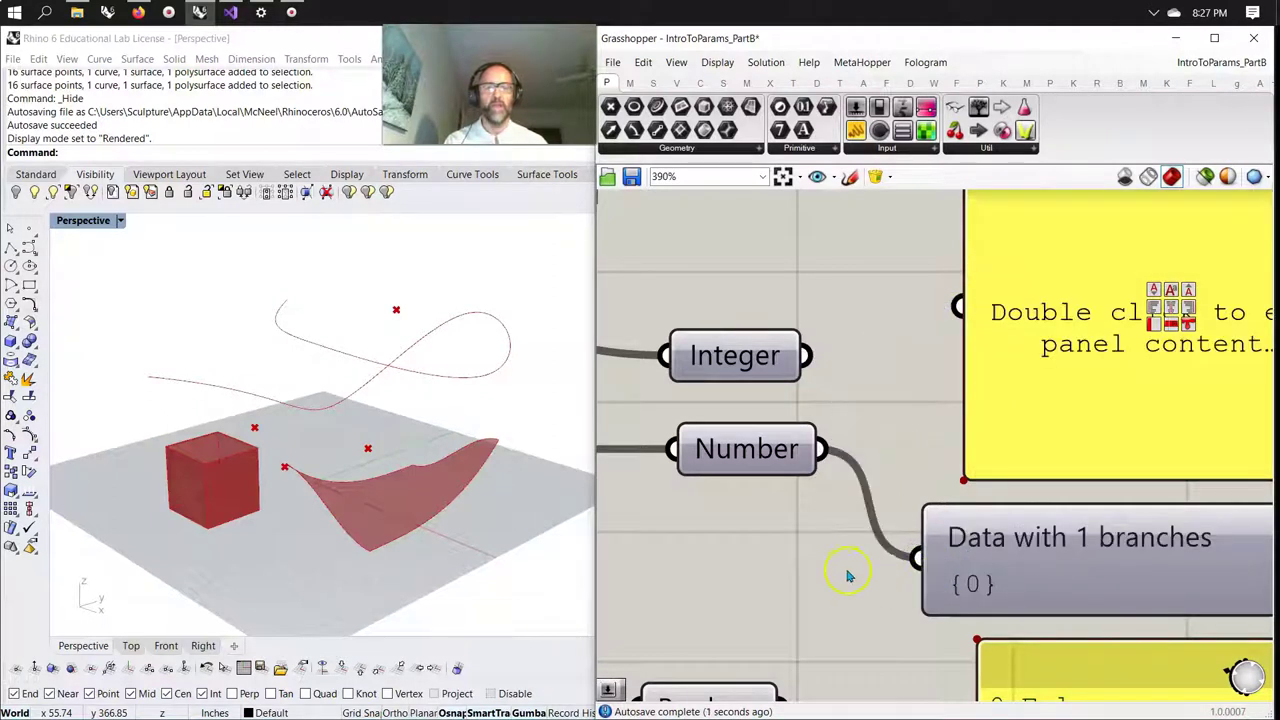
Nudge the Number parameter to the left, and switch the data viewer's source to Boolean and back to Number.
scroll(845, 572, "down", 3)
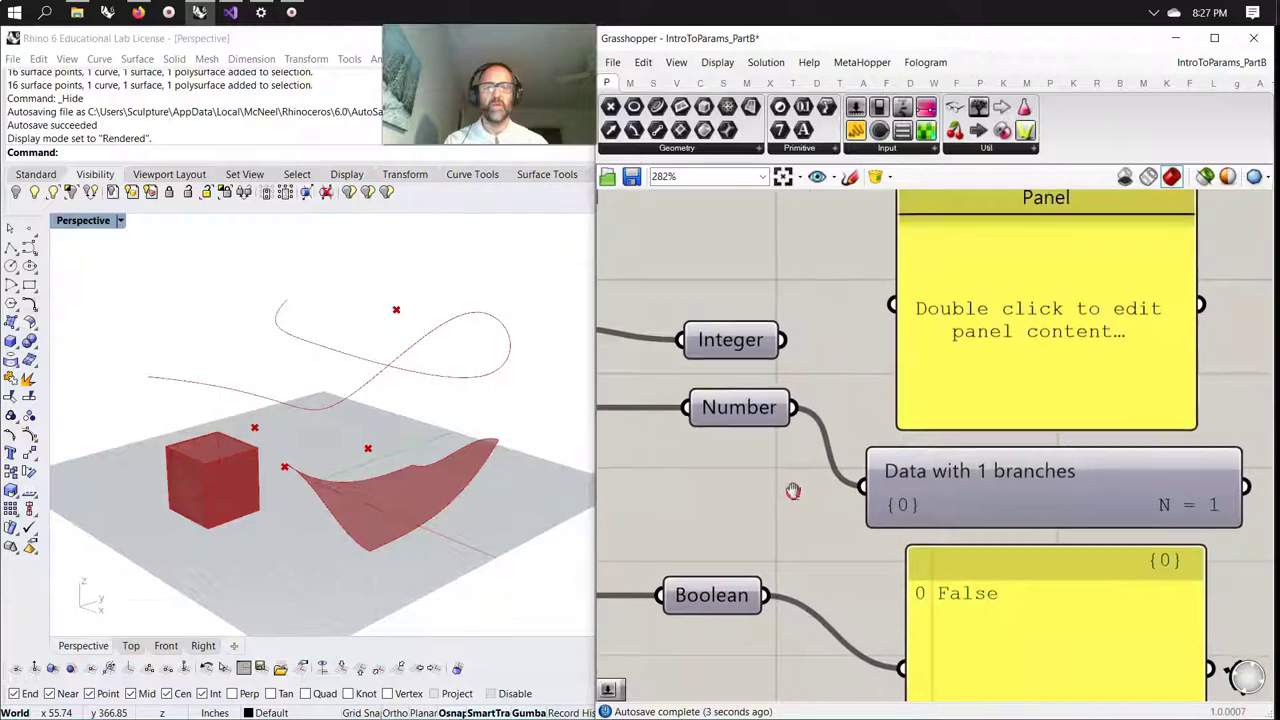
mouse_move(752, 412)
left_mouse_down()
mouse_move(735, 412)
mouse_move(737, 425)
left_mouse_up()
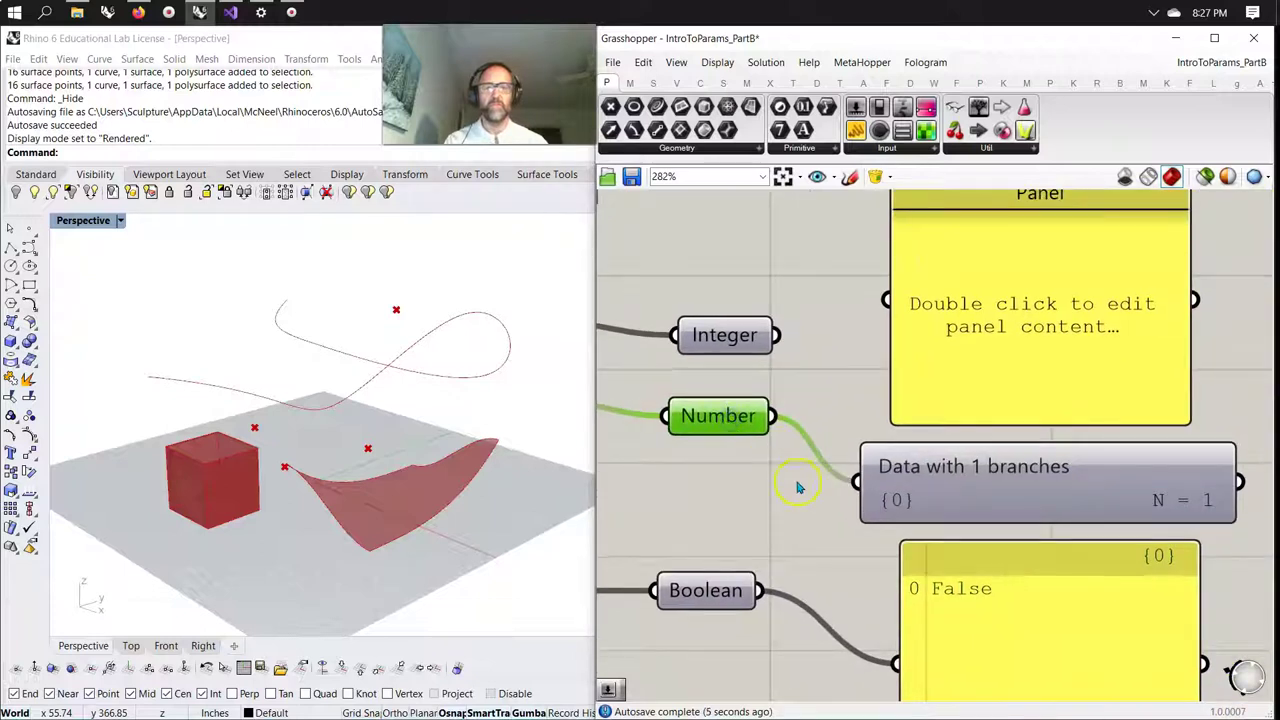
left_click_drag(760, 594, 858, 481)
left_click_drag(773, 420, 858, 482)
Shift the data viewer to the right, and add Number as a second source to the panel fed by Boolean.
right_click_drag(843, 523, 853, 467)
left_click_drag(930, 437, 1012, 427)
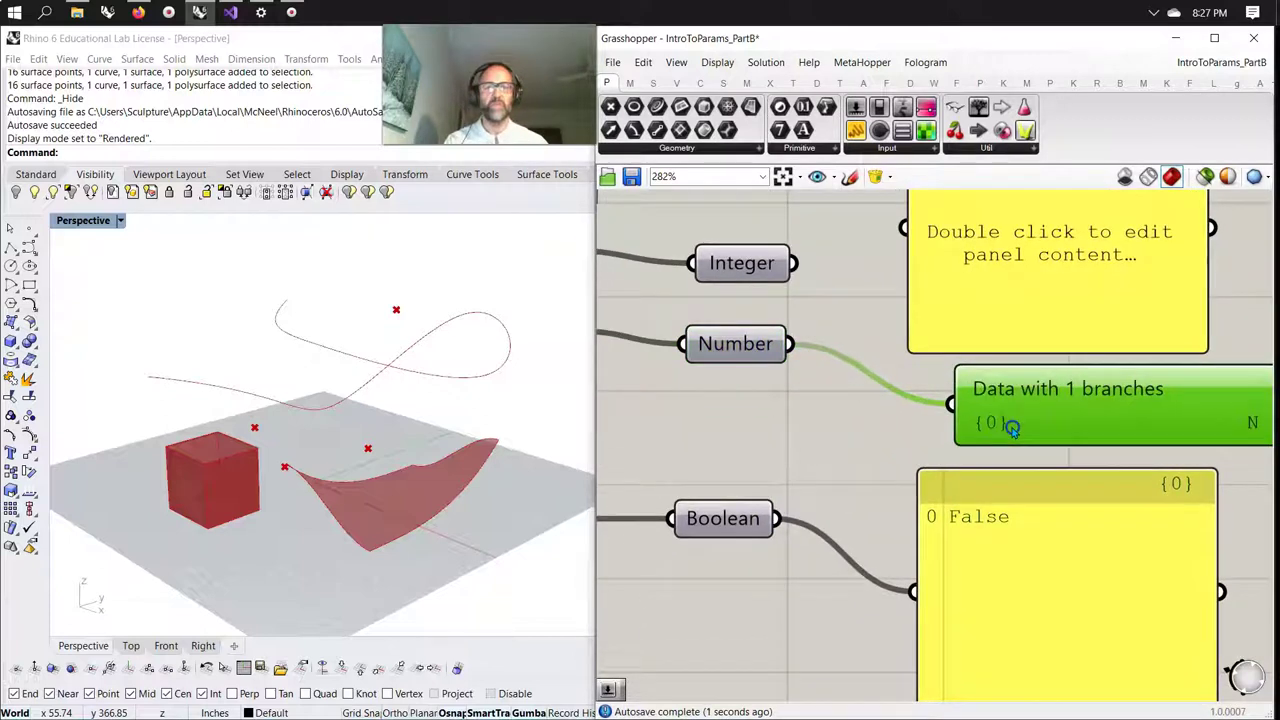
left_click_drag(790, 344, 910, 592, "shift")
right_click_drag(878, 501, 836, 501)
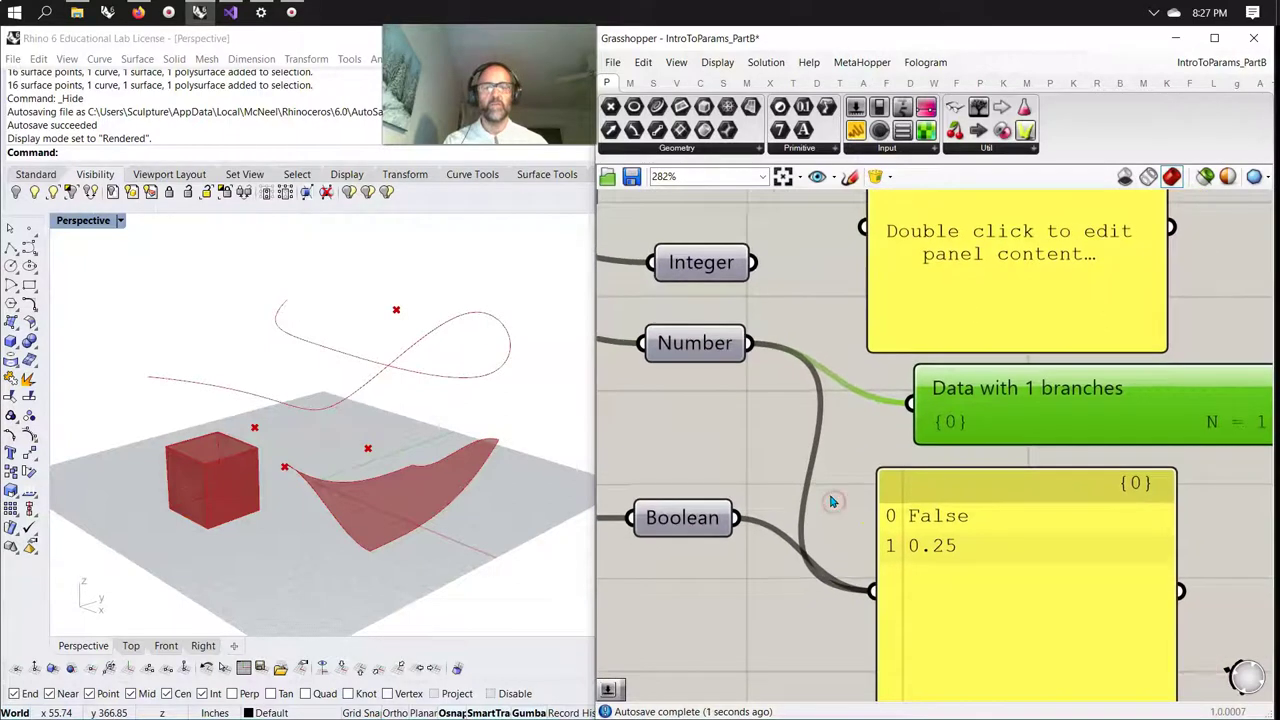
Transfer the Boolean and Number wires together from the lower panel to the upper panel, back down, and up again.
left_click_drag(870, 595, 856, 240, "ctrl+shift")
scroll(848, 276, "down", 3)
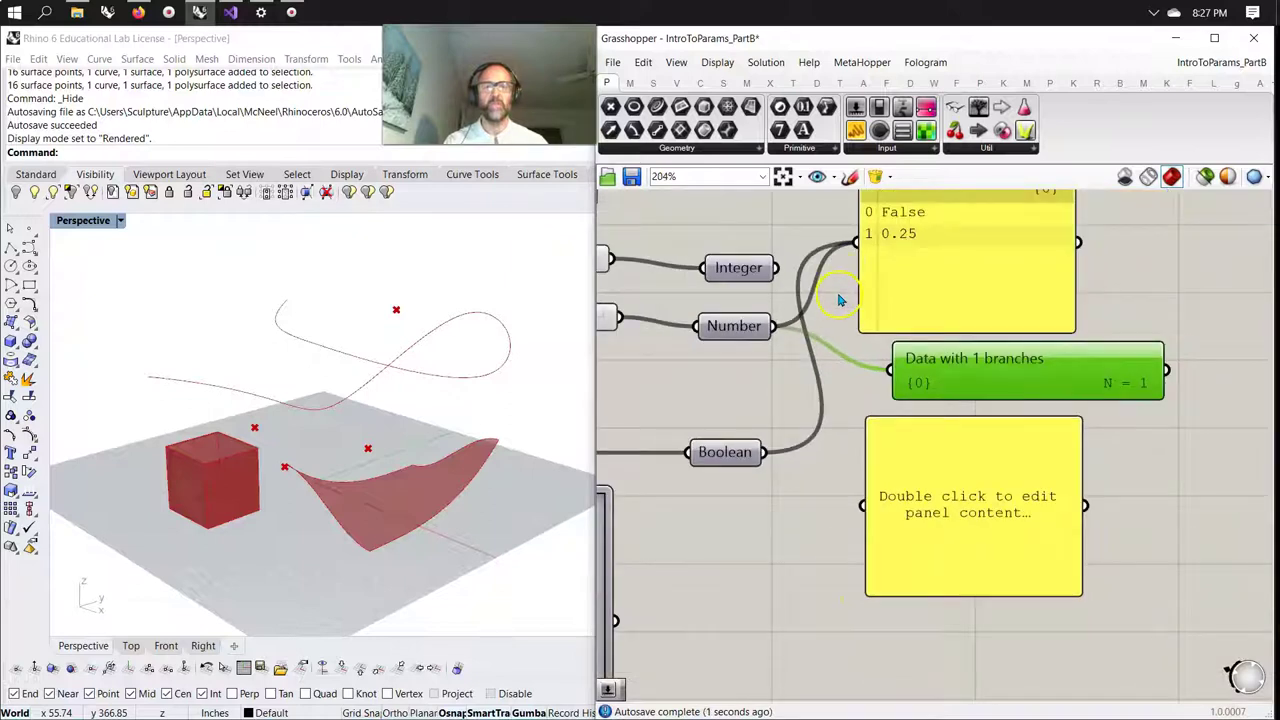
mouse_move(855, 248)
left_mouse_down("ctrl+shift")
mouse_move(870, 500)
mouse_move(815, 438)
mouse_move(860, 316)
mouse_move(857, 245)
left_mouse_up("ctrl+shift")
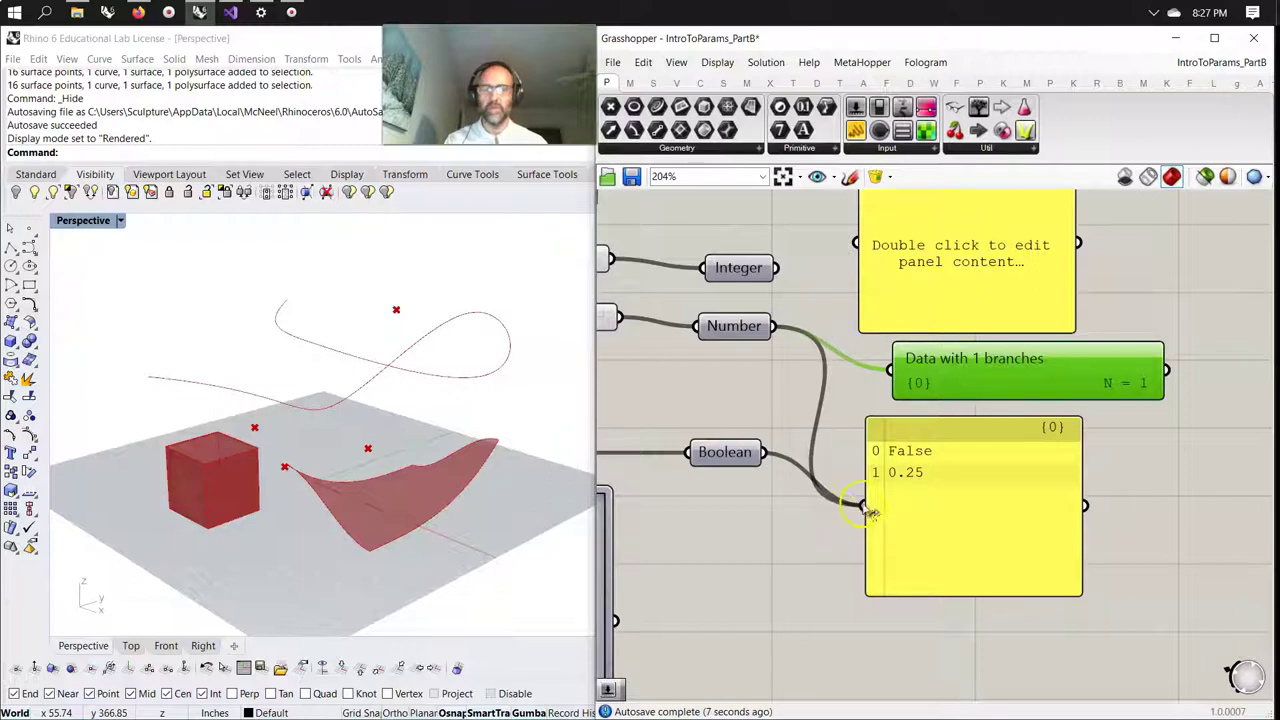
left_click_drag(860, 500, 857, 245, "ctrl+shift")
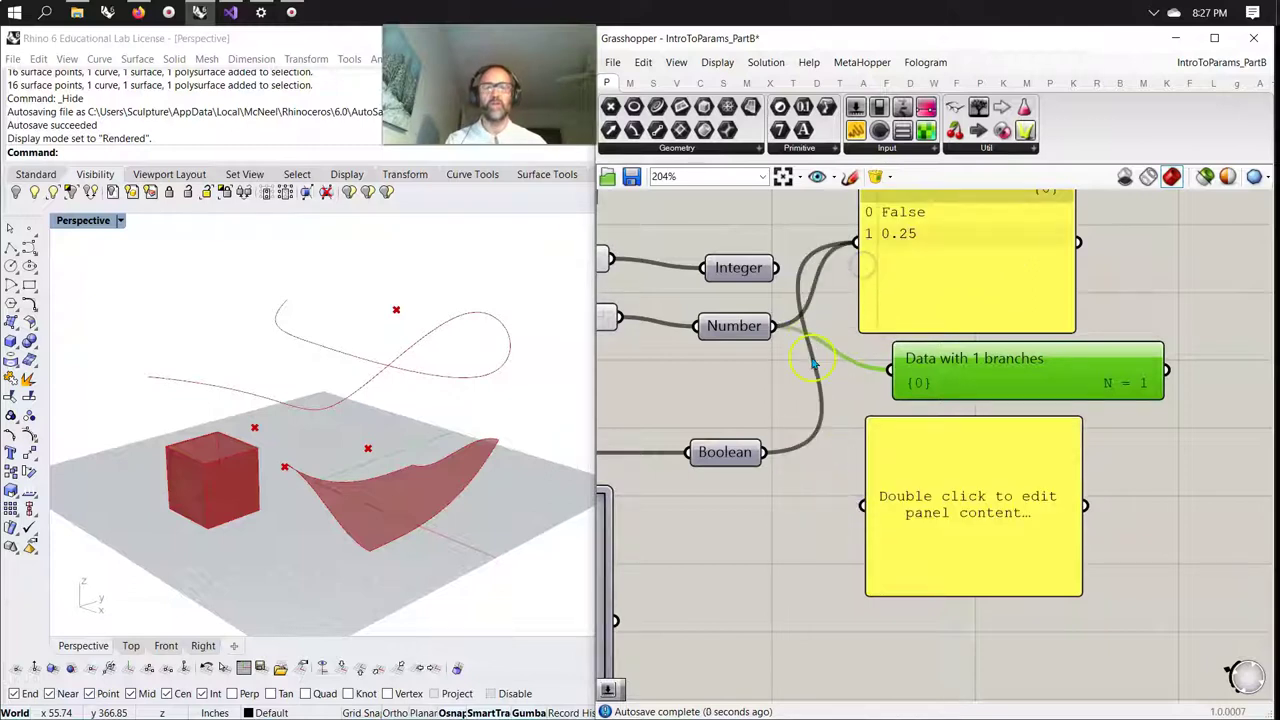
Connect Integer as the upper panel's only source and Boolean to the lower panel.
left_click(792, 386)
left_click_drag(788, 282, 850, 240)
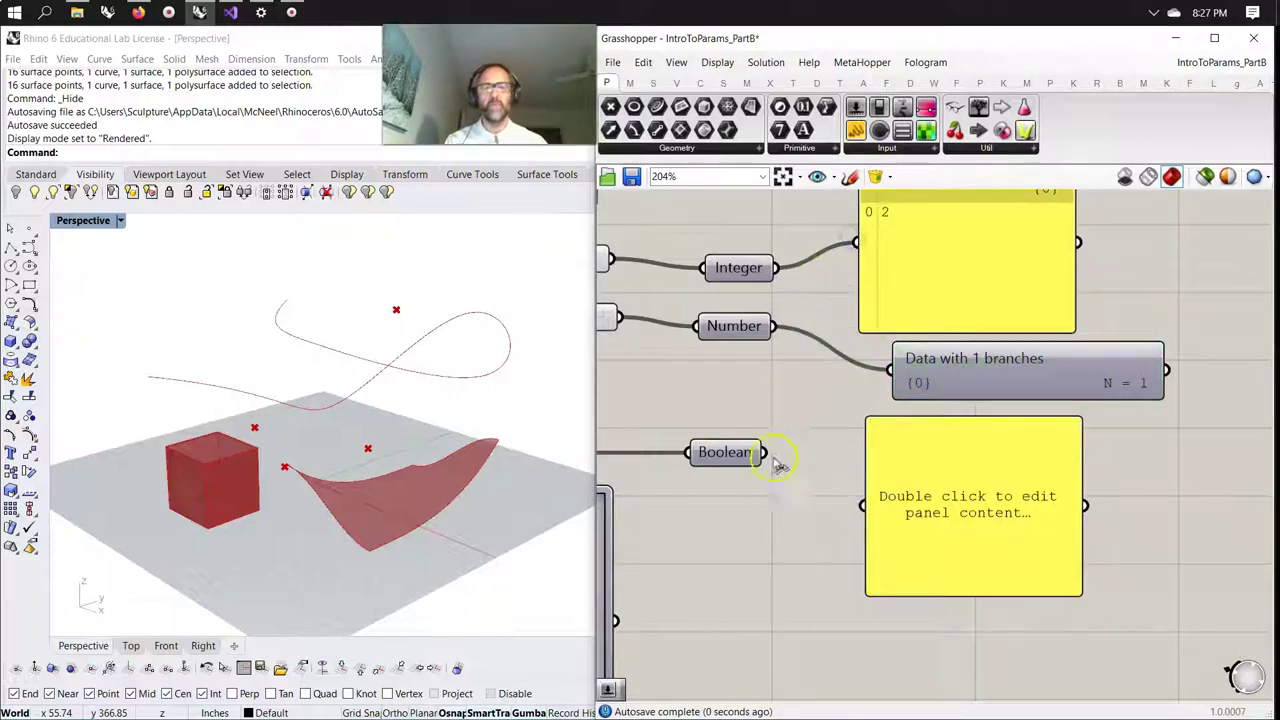
left_click_drag(771, 466, 863, 520)
scroll(766, 371, "down", 2)
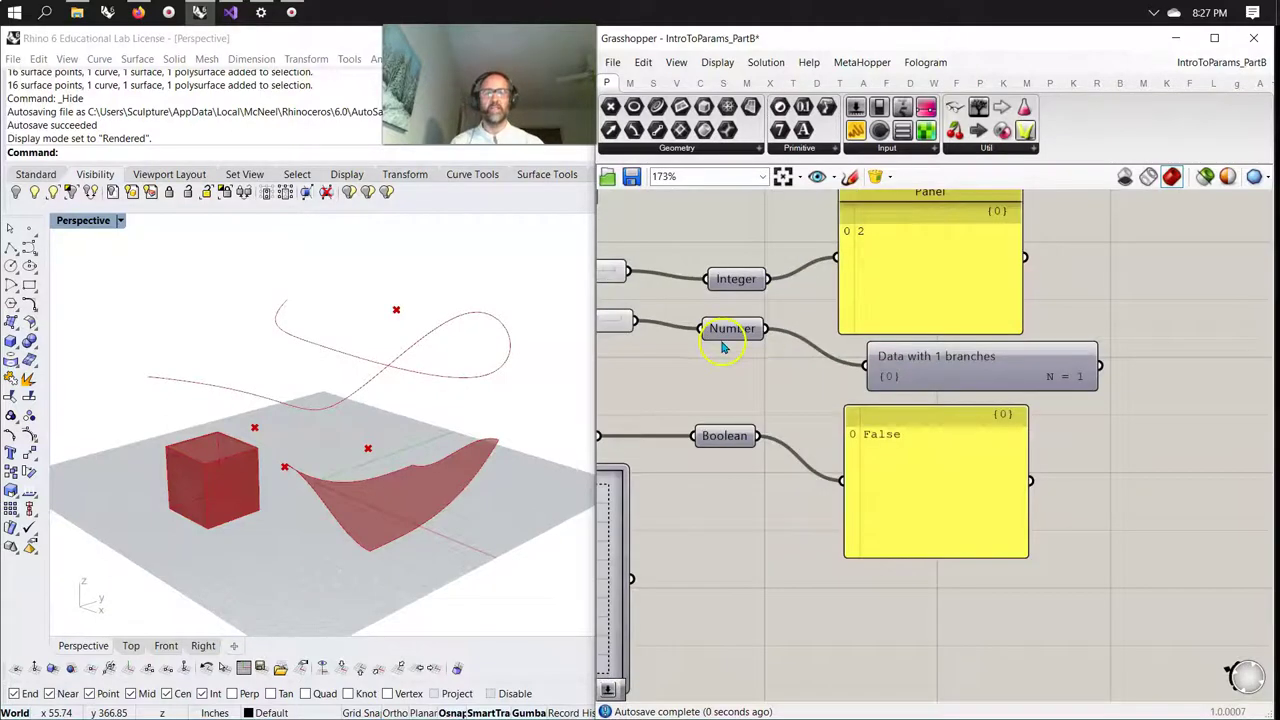
Line up the data viewer and the lower panel with the left edge of the upper panel.
left_click_drag(917, 383, 893, 385)
left_click(918, 474)
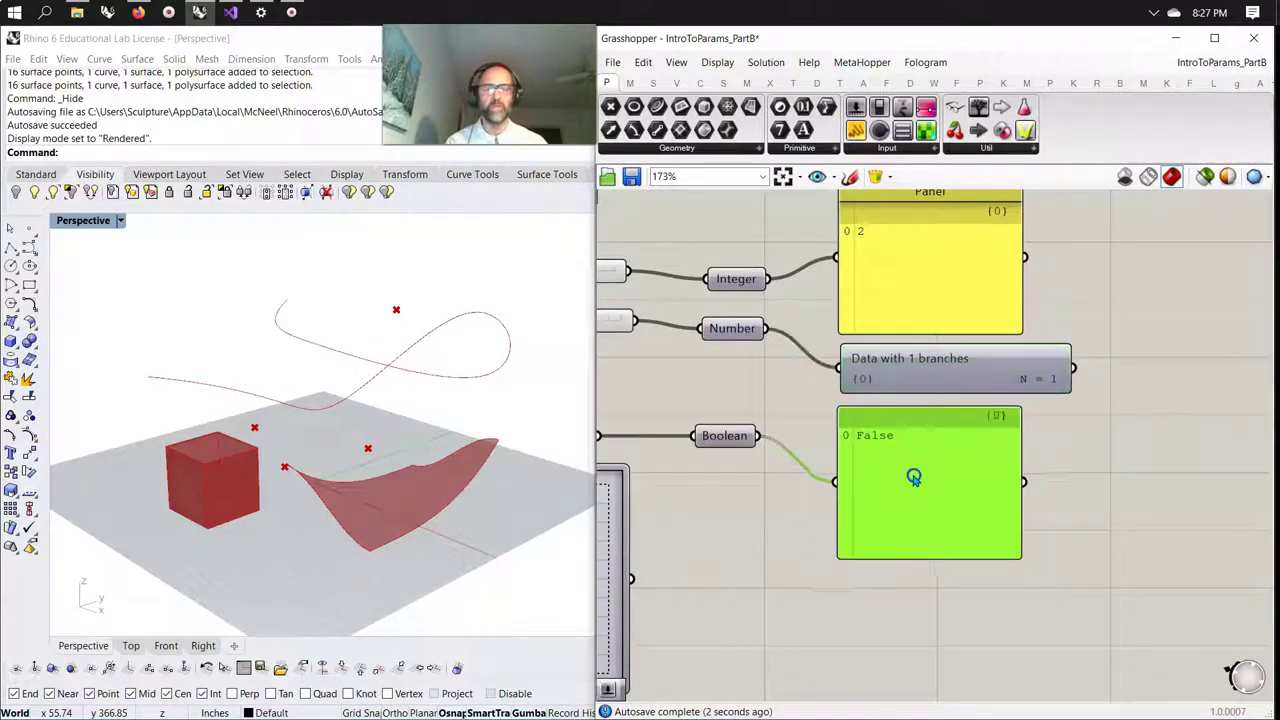
Add a new Geometry parameter in the open area above the number sliders, and connect the Box parameter's output to it.
scroll(917, 471, "down", 4)
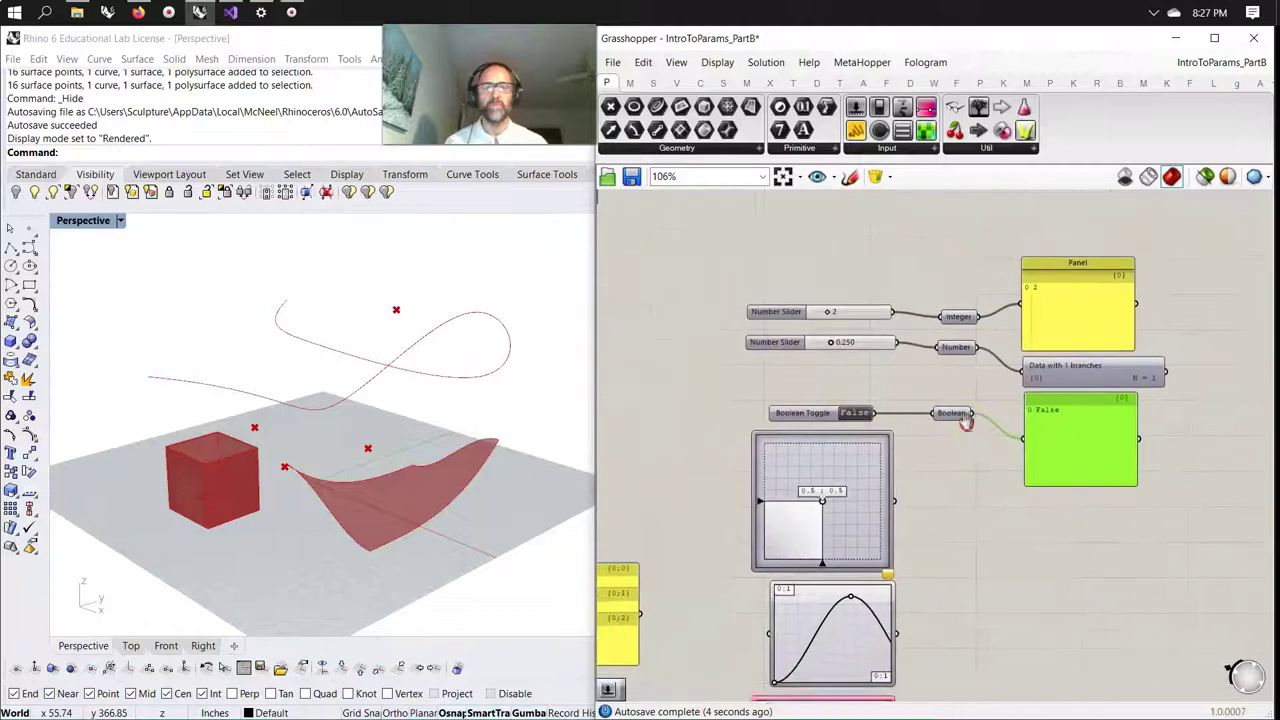
scroll(940, 405, "down", 1)
mouse_move(917, 414)
right_mouse_down()
mouse_move(894, 414)
mouse_move(854, 337)
mouse_move(869, 428)
mouse_move(929, 400)
right_mouse_up()
scroll(929, 400, "down", 1)
right_click_drag(717, 471, 1068, 508)
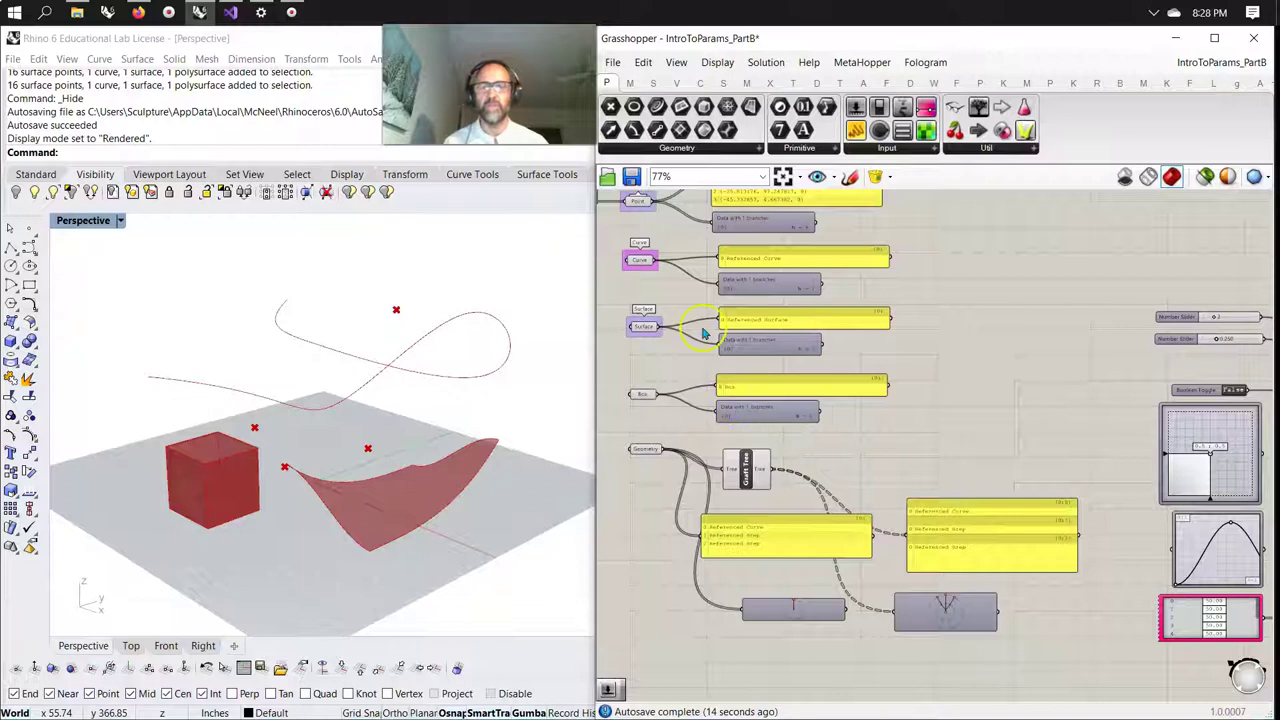
right_click(668, 288)
left_click(646, 394)
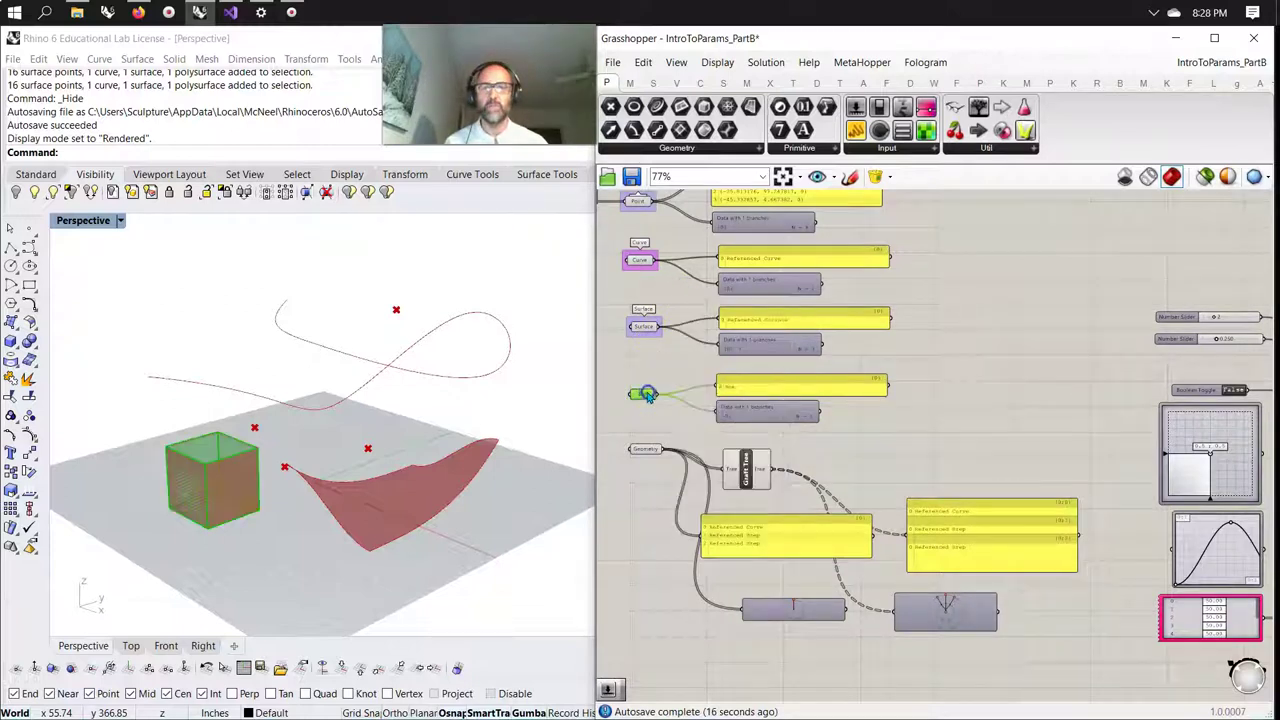
scroll(652, 397, "up", 4)
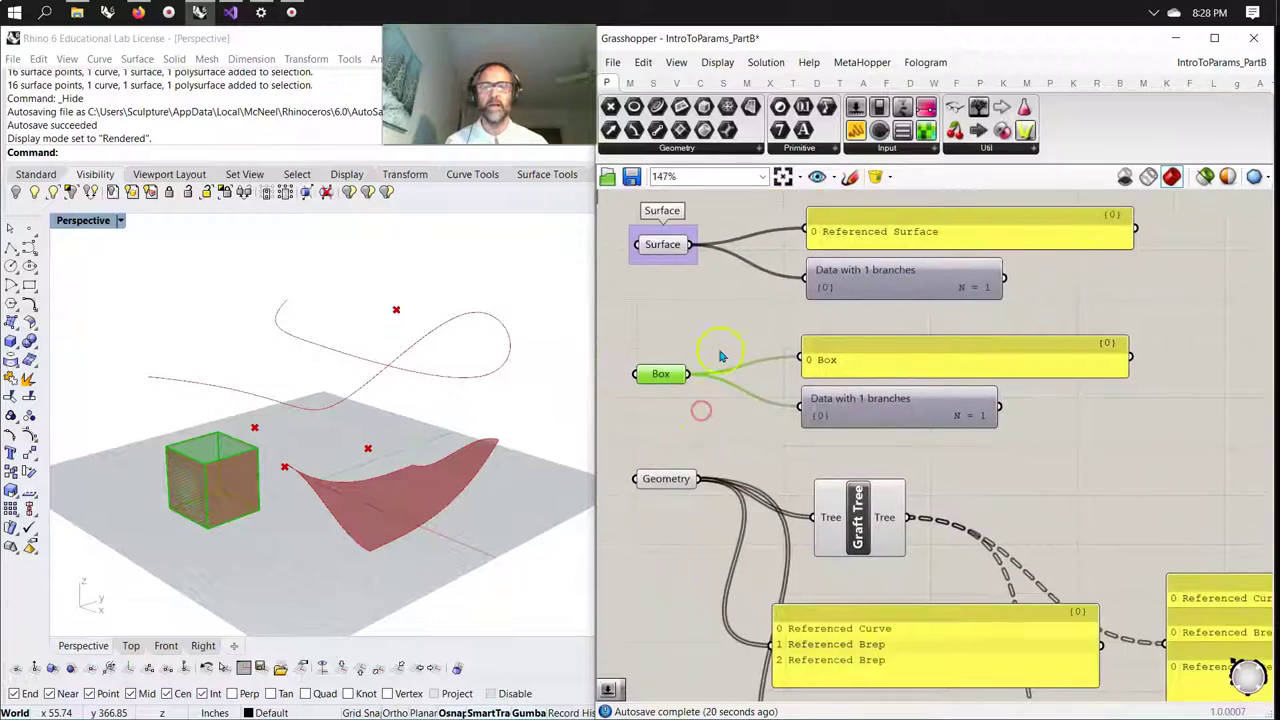
left_click(650, 148)
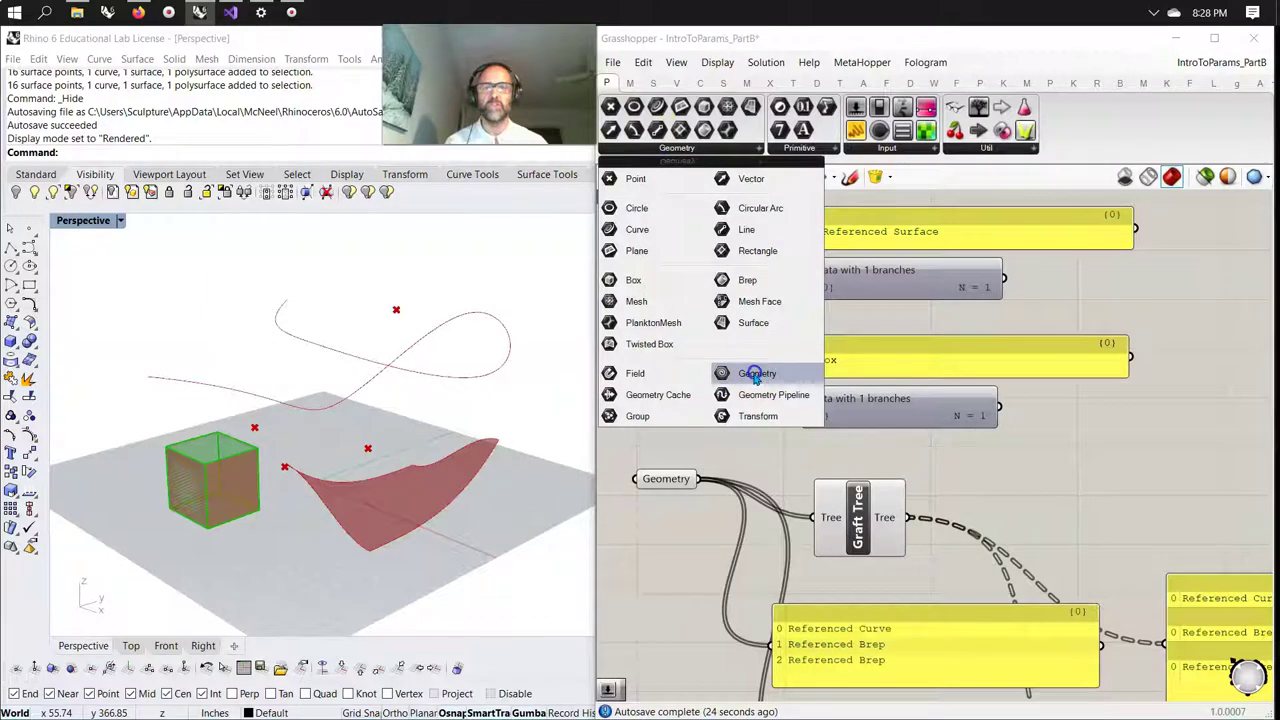
left_click_drag(756, 374, 1168, 453)
left_click_drag(690, 374, 921, 270)
left_click(926, 332)
Move the panel fed by Integer next to the new Geometry parameter, and replace its source with Geometry.
right_click_drag(1097, 396, 888, 417)
left_click_drag(1014, 491, 865, 366)
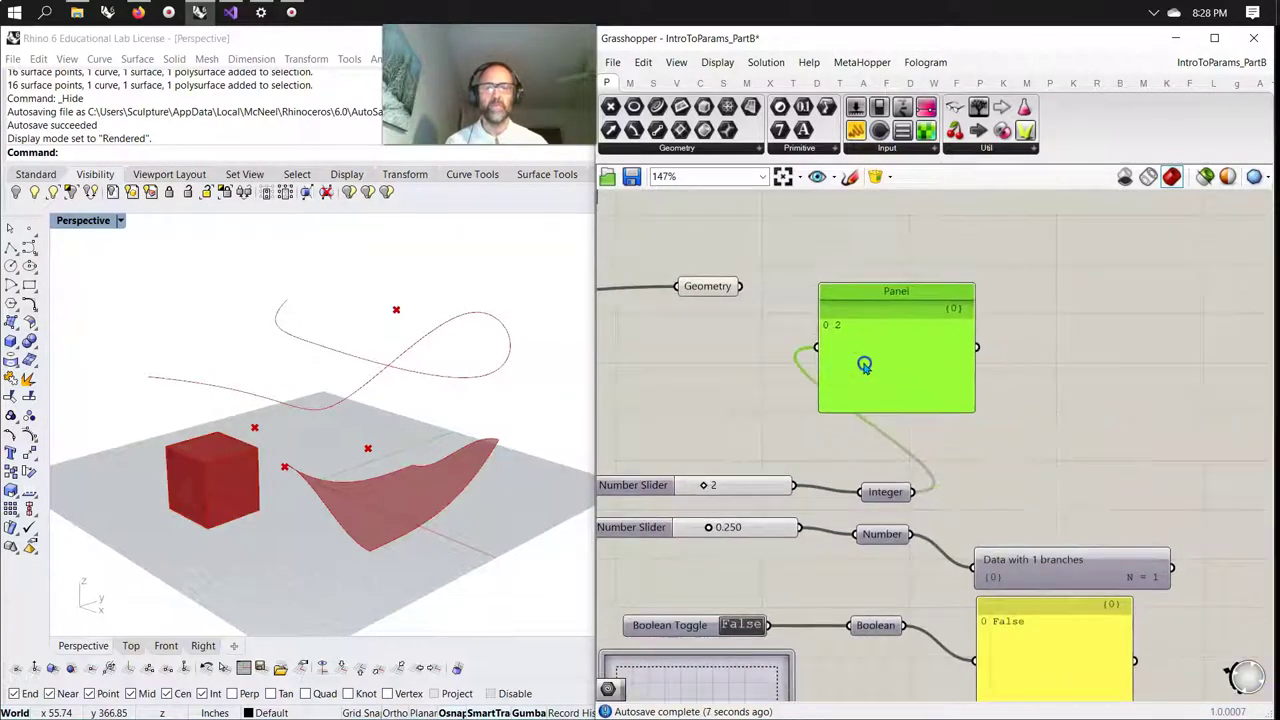
left_click_drag(742, 287, 816, 347)
Shrink the Geometry panel to a single-row height, and position it just below and right of the Geometry parameter.
left_click_drag(904, 352, 855, 383)
left_click_drag(858, 451, 856, 381)
left_click_drag(819, 317, 819, 332)
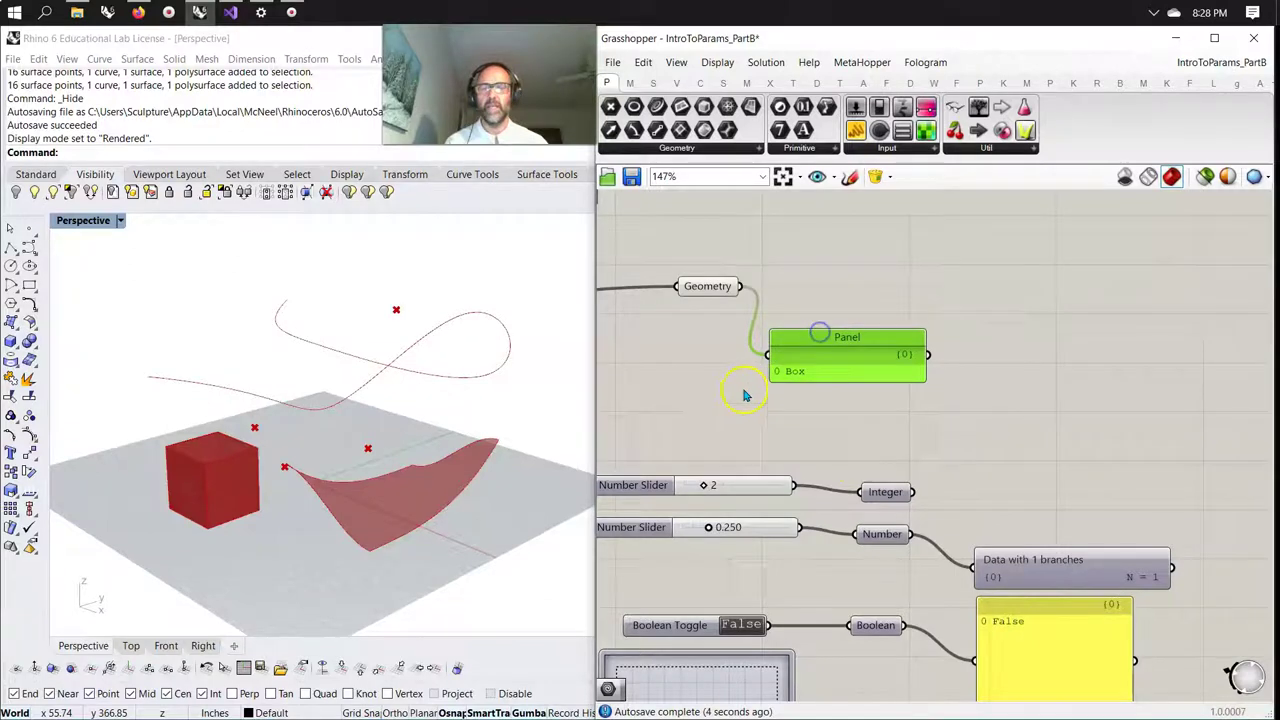
Turn off the preview of the whole block of geometry parameters and their panels and data viewers, excluding the new Geometry parameter.
scroll(720, 415, "down", 6)
left_click_drag(962, 632, 783, 271)
right_click(746, 276)
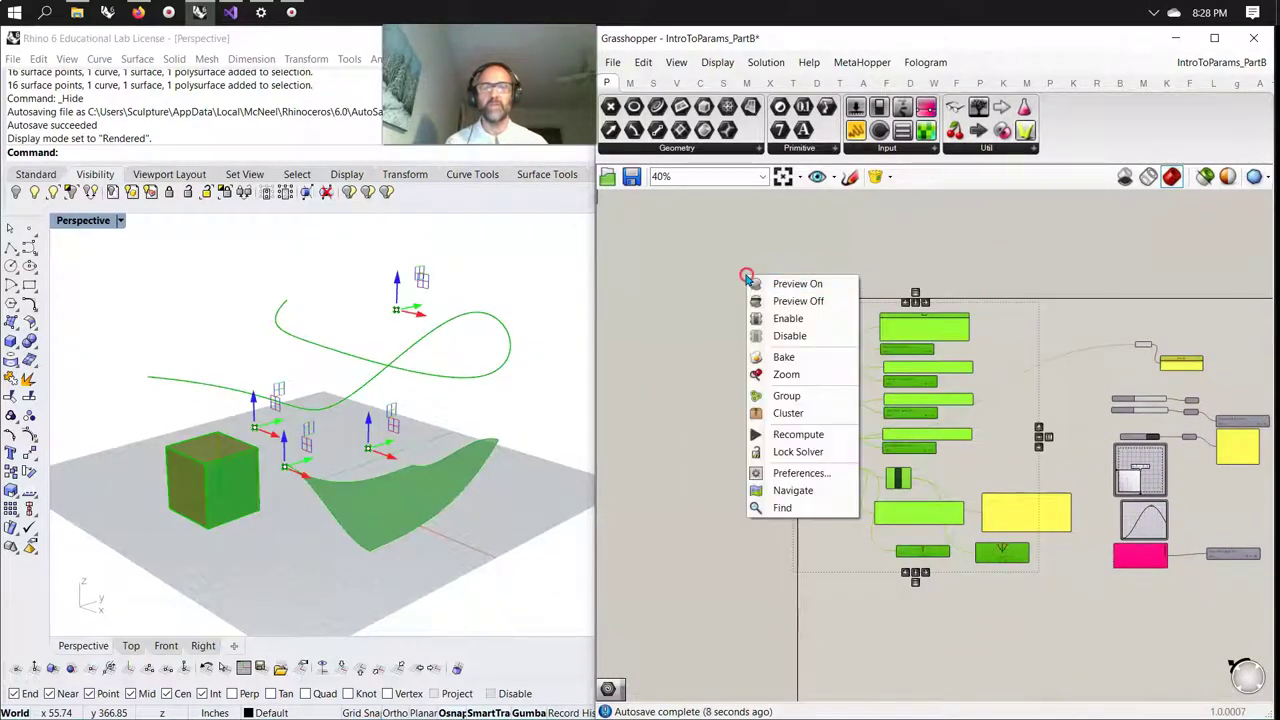
left_click(790, 301)
Select the new Geometry parameter and its source Box parameter in turn to examine where the previewed box comes from.
right_click_drag(1073, 375, 880, 320)
scroll(872, 320, "up", 5)
left_click(860, 322)
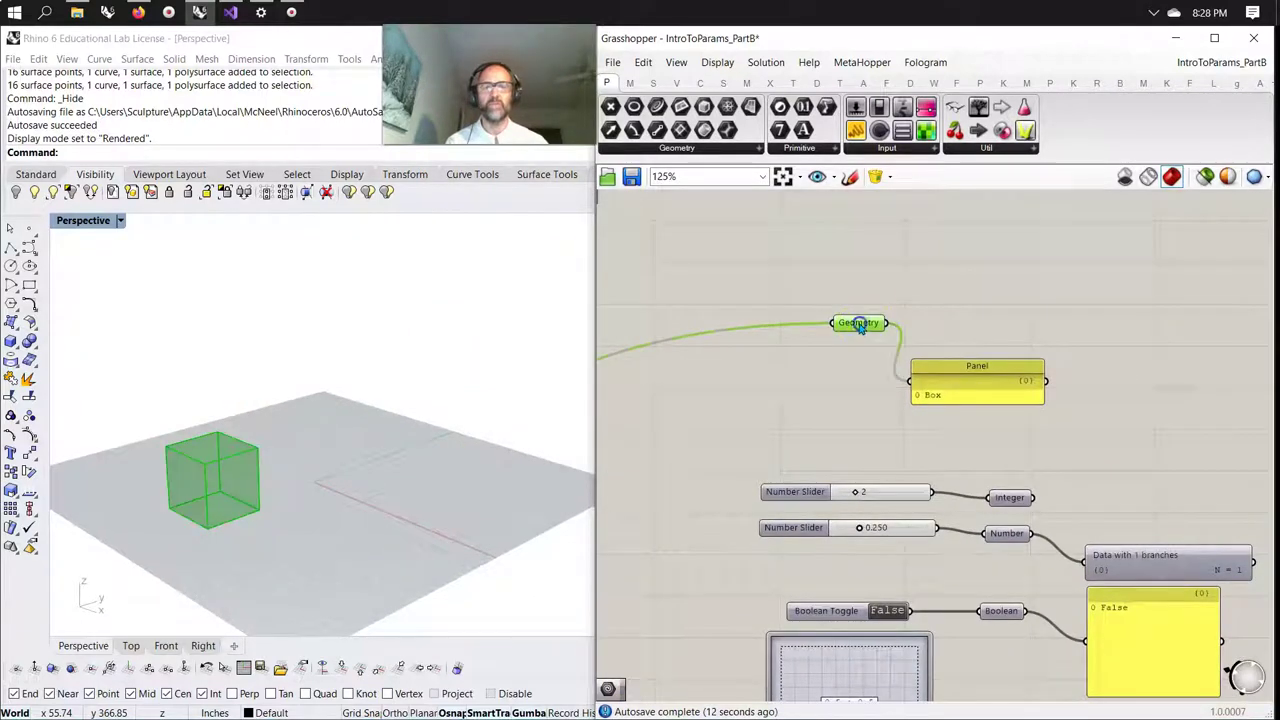
scroll(985, 313, "down", 4)
right_click_drag(817, 403, 919, 379)
left_click(681, 392)
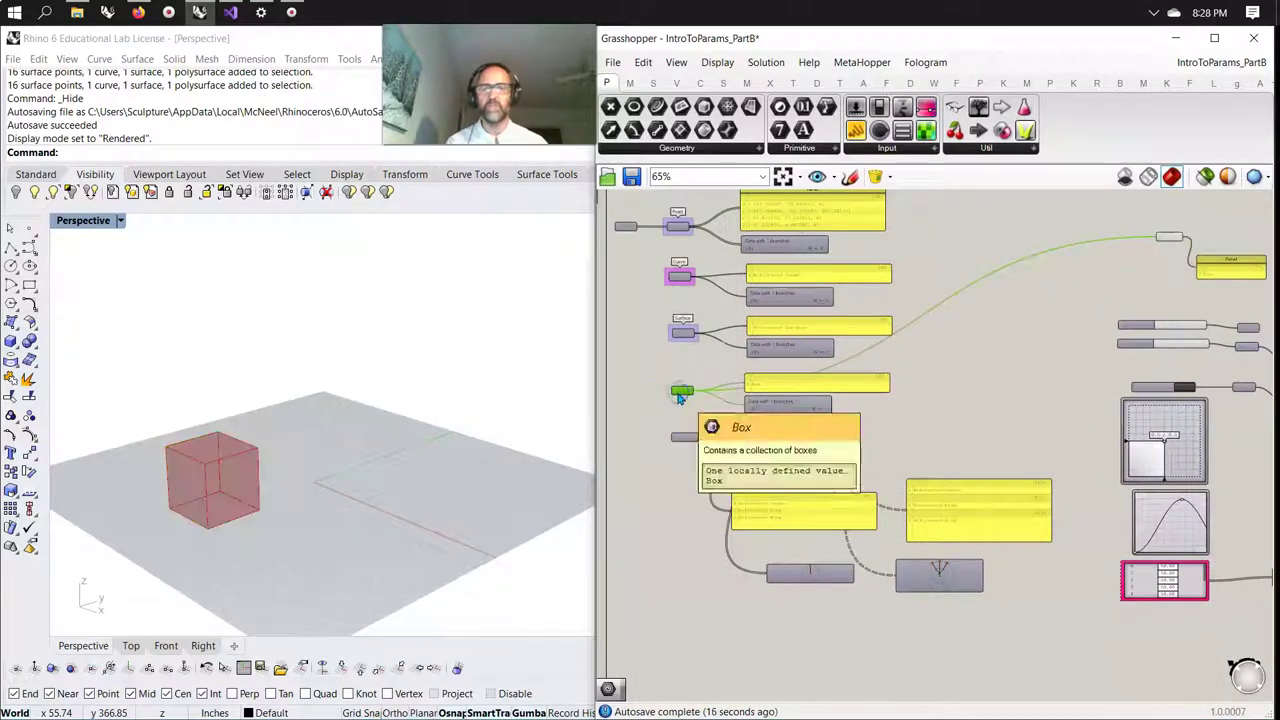
right_click(681, 393)
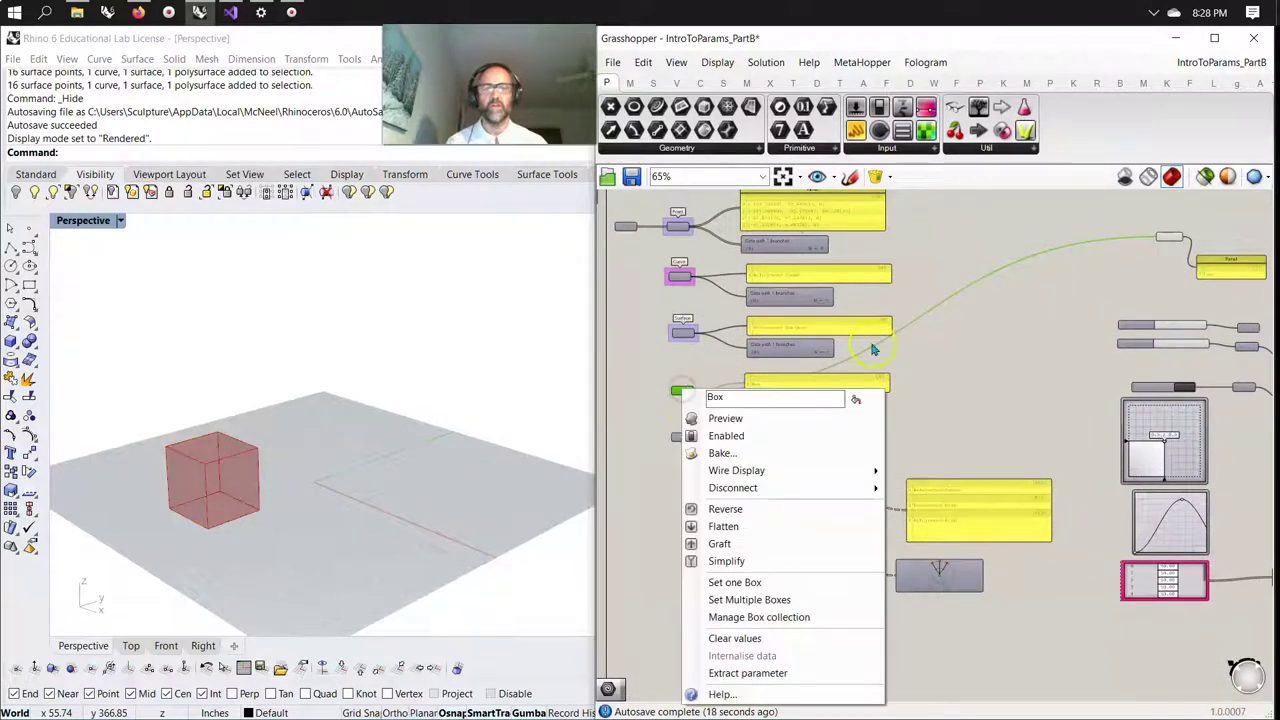
right_click_drag(1023, 326, 814, 410)
scroll(814, 410, "up", 3)
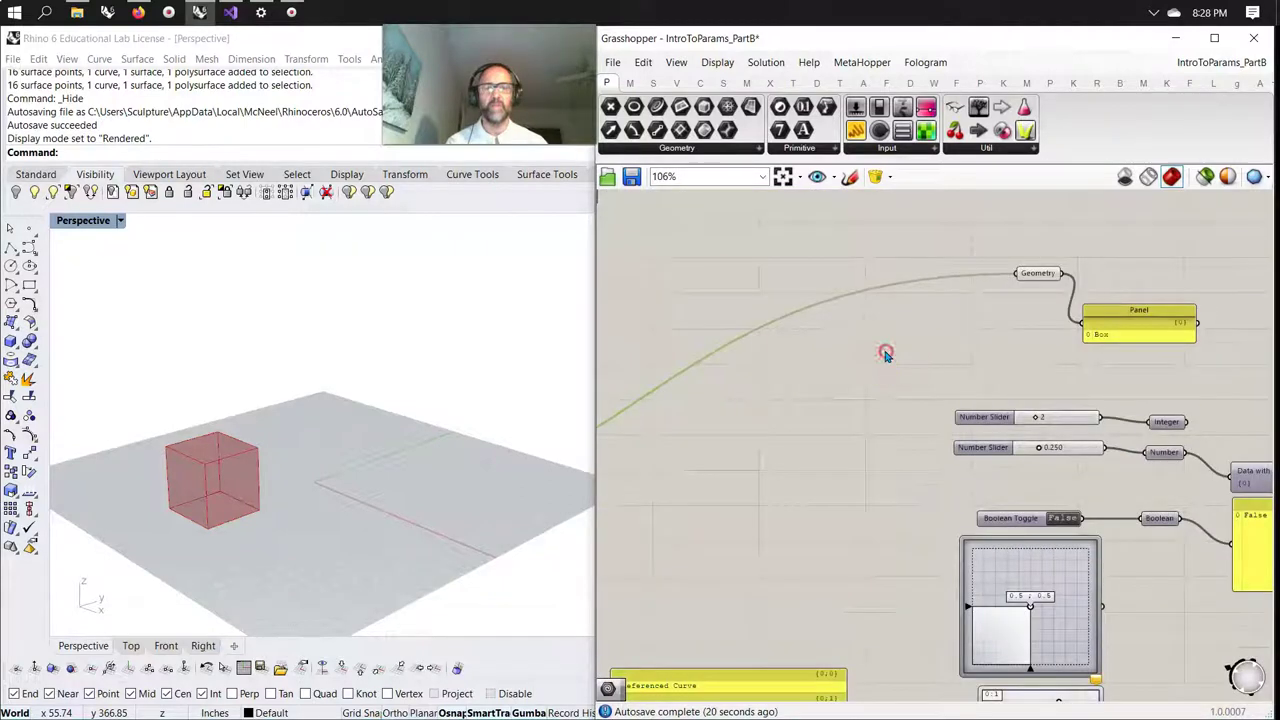
right_click_drag(886, 354, 745, 436)
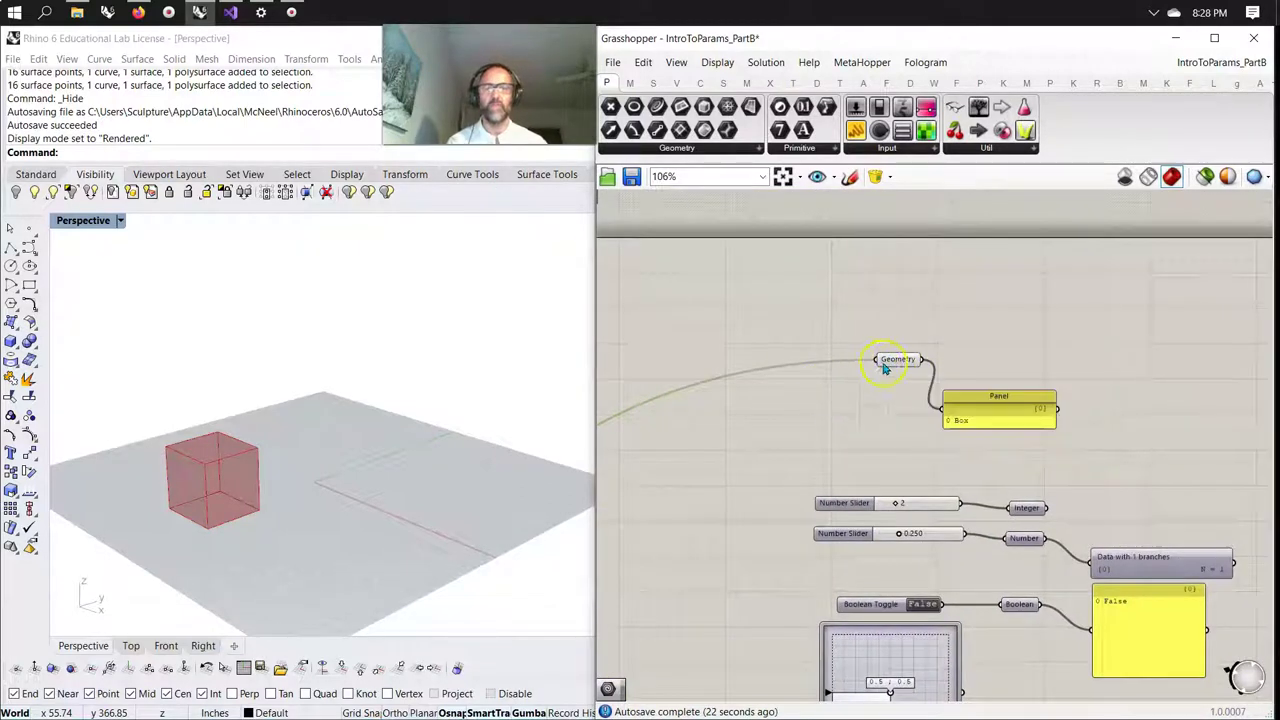
Insert a relay on the wire between Box and Geometry, and place a copy of Geometry above the original, fed by the relay.
double_click(758, 373)
left_click_drag(779, 376, 900, 259)
left_click(897, 362)
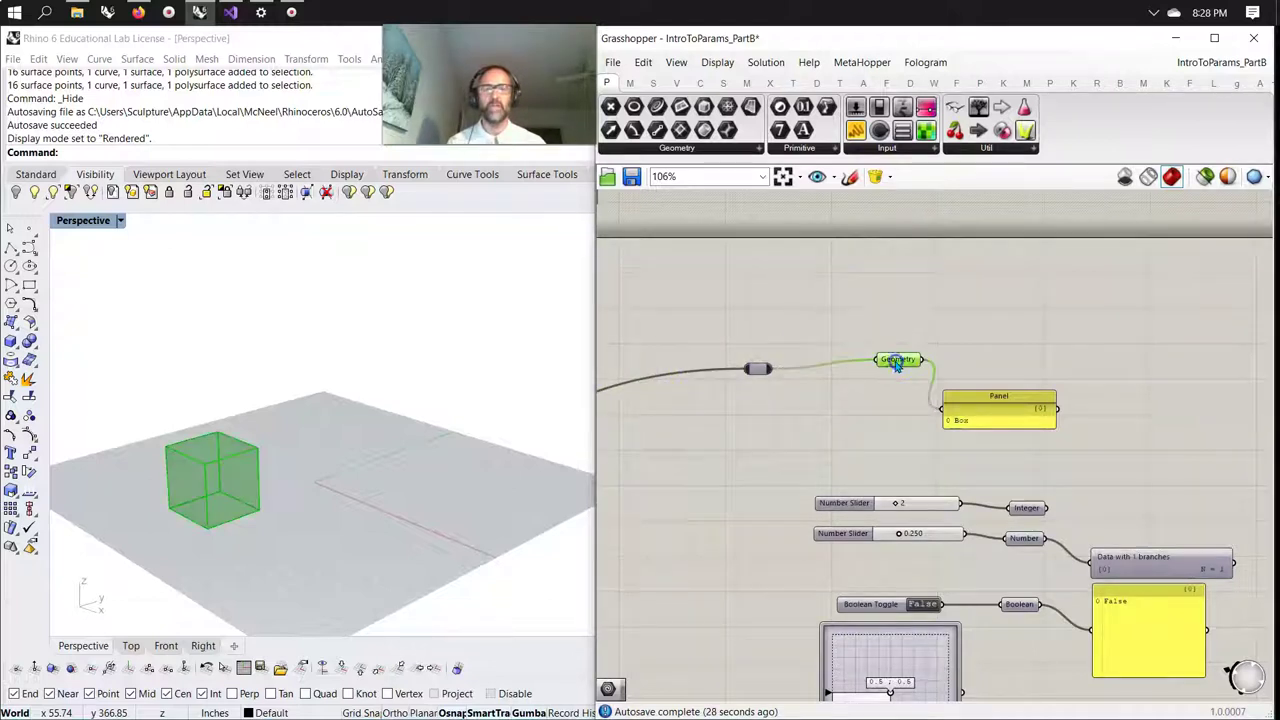
left_click_drag(897, 362, 880, 313)
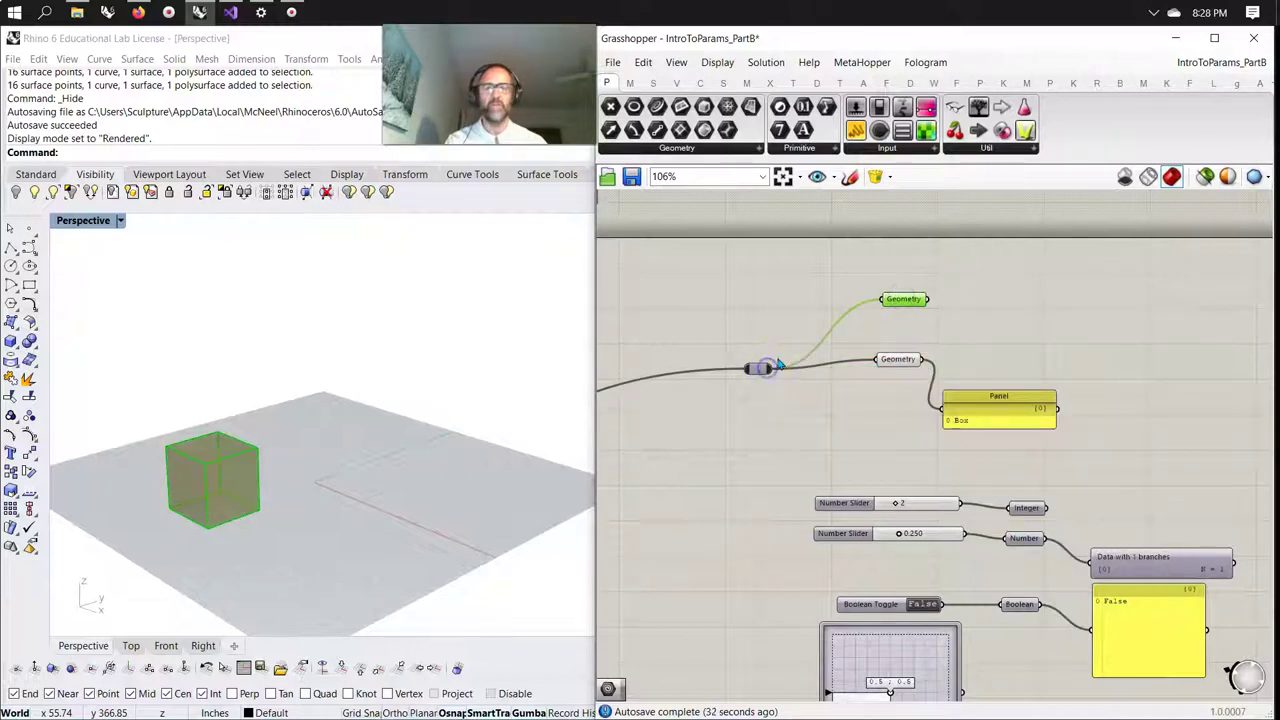
Disconnect the copied Geometry parameter from the relay, and reconnect the relay's output to it.
left_click_drag(771, 371, 881, 298, "ctrl")
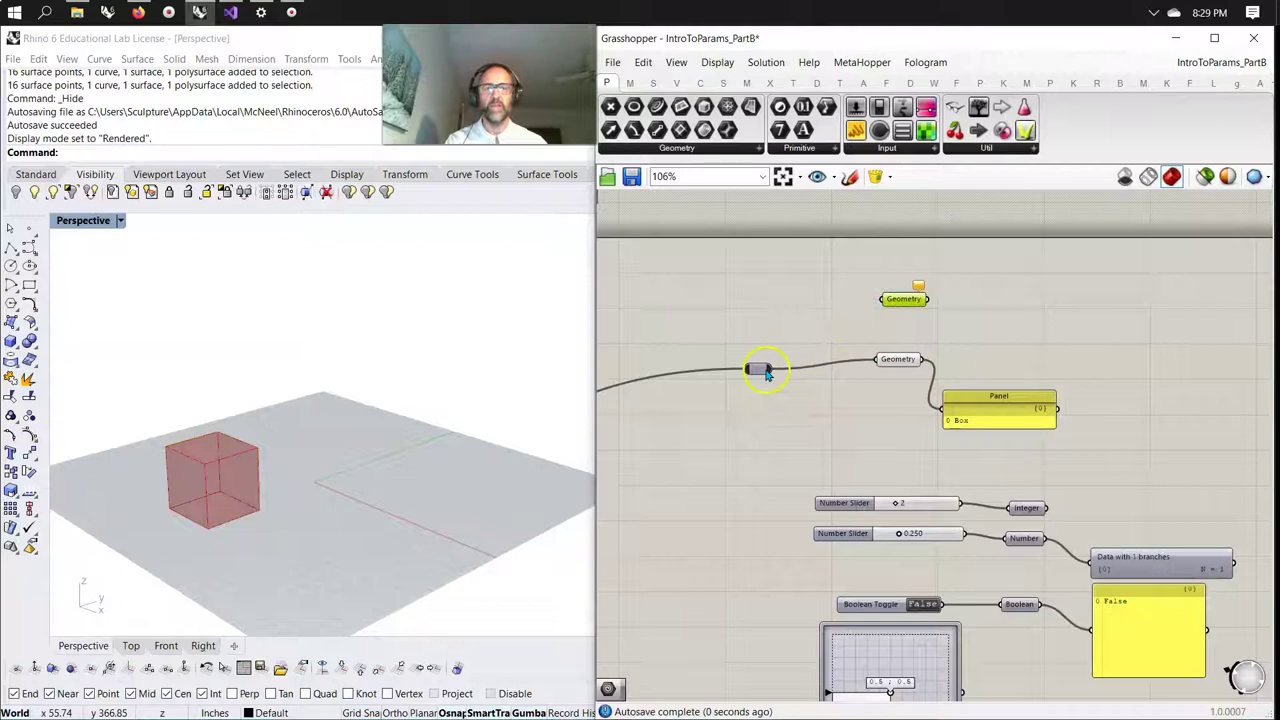
double_click(763, 367)
double_click(755, 372)
left_click_drag(763, 373, 870, 310)
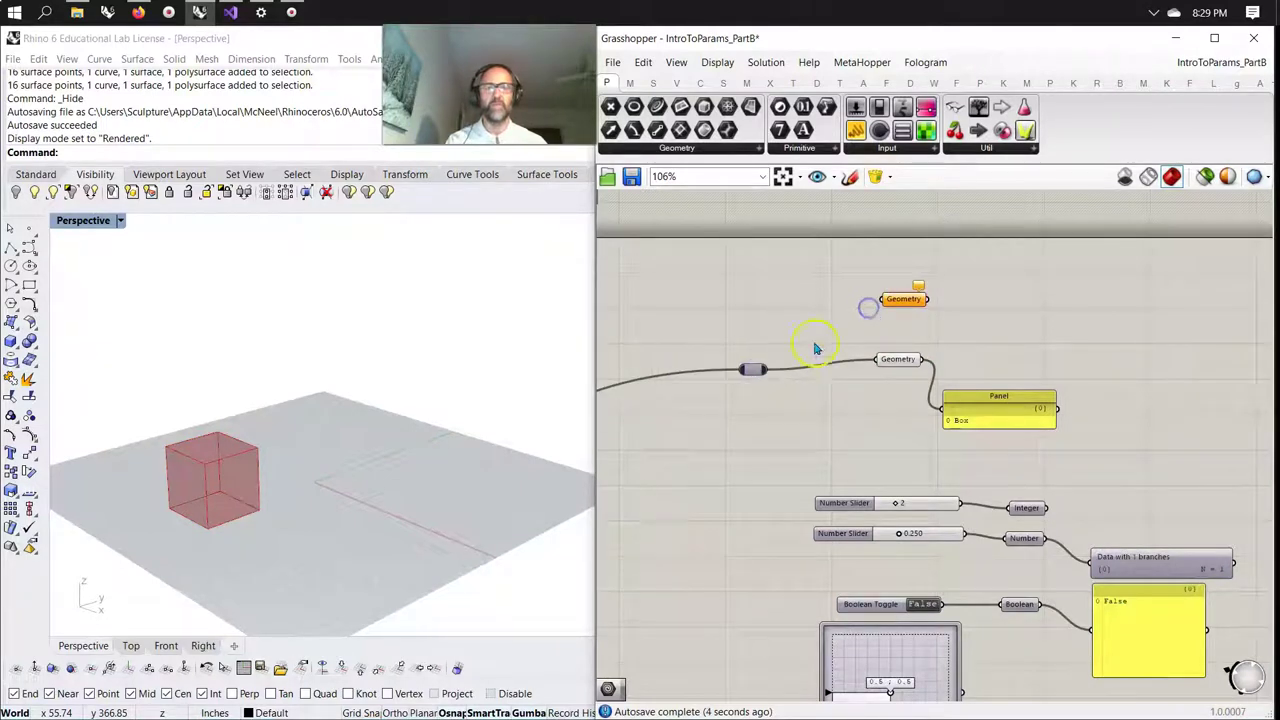
left_click(901, 301)
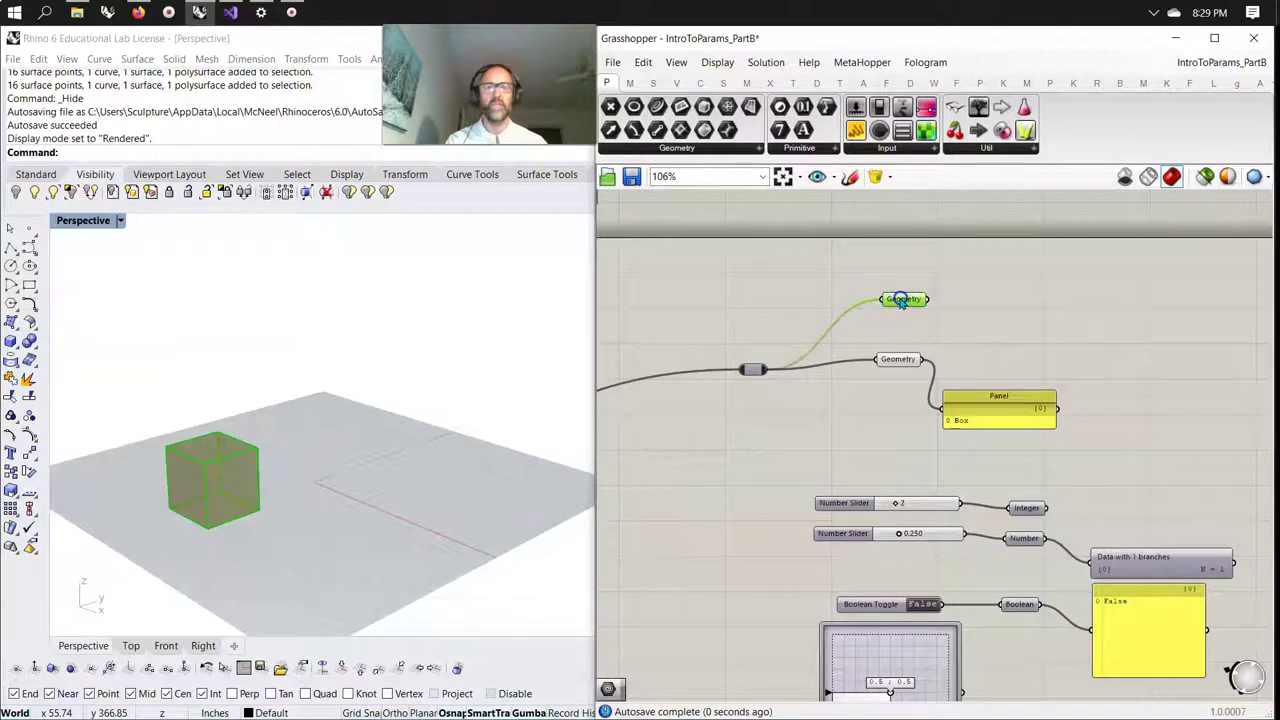
Delete the copied Geometry parameter and remove the relay, leaving Box wired directly to the original Geometry parameter.
left_click(897, 363)
left_click(901, 304)
key("Delete")
double_click(749, 374)
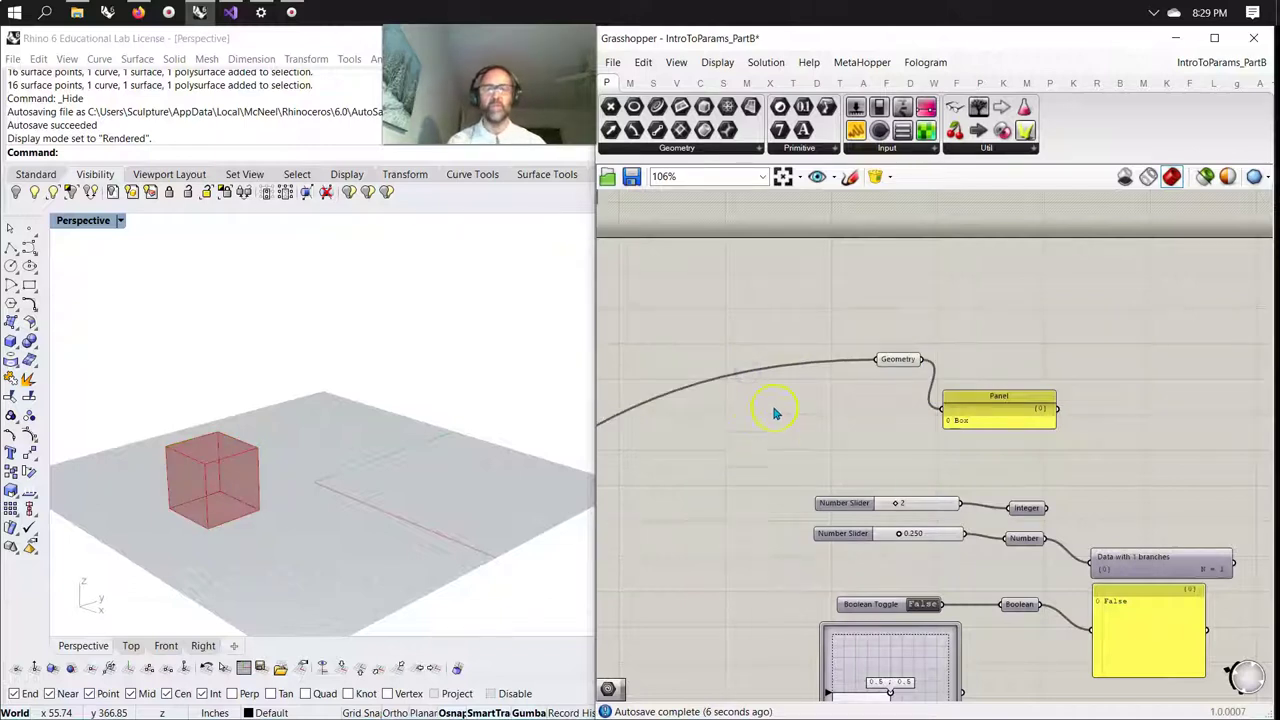
Add a Deconstruct Brep component just above the Geometry panel, and connect the Geometry parameter's output to its Brep input.
right_click_drag(847, 419, 777, 448)
left_click(920, 437)
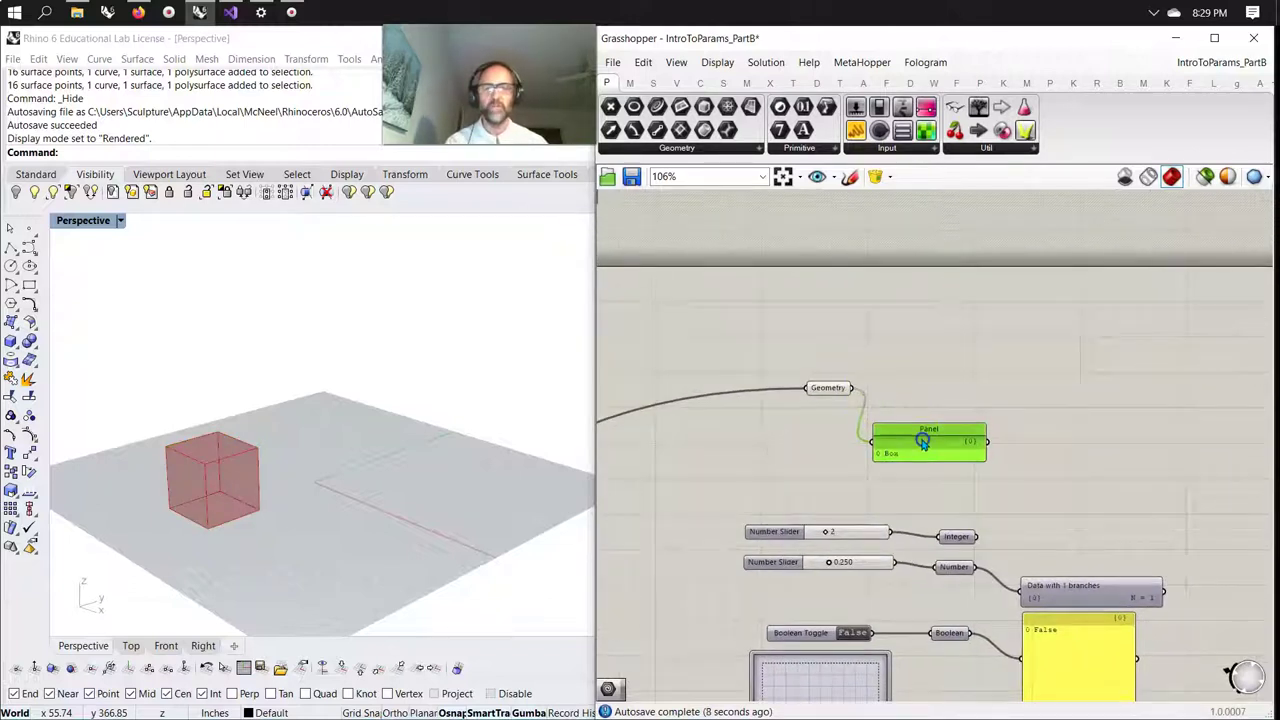
left_click_drag(838, 392, 829, 382)
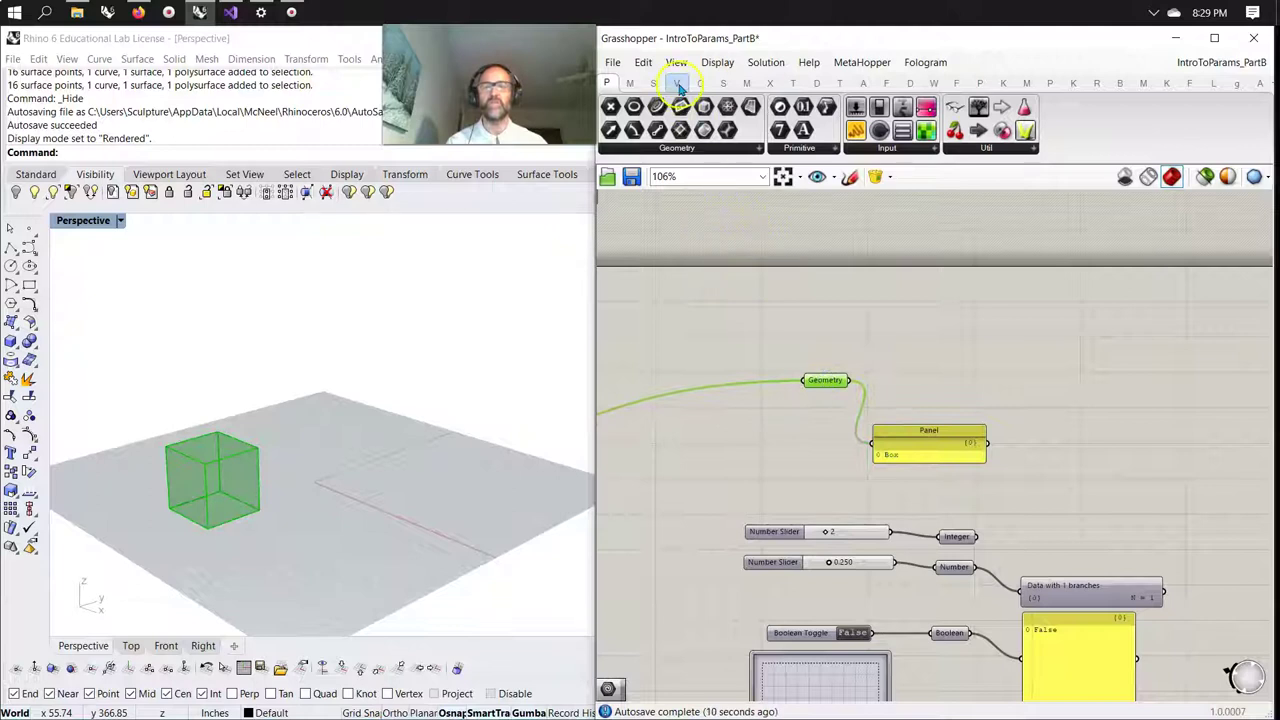
left_click(723, 83)
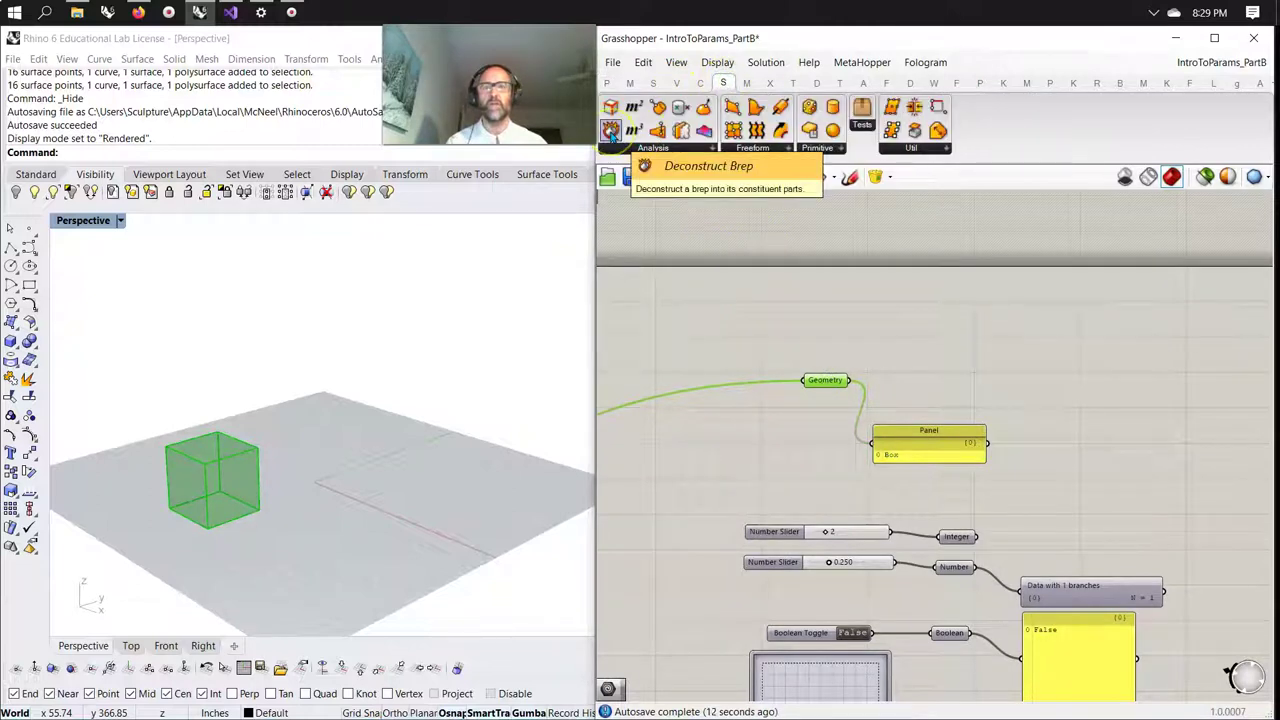
left_click_drag(610, 131, 935, 362)
left_click_drag(851, 380, 893, 359)
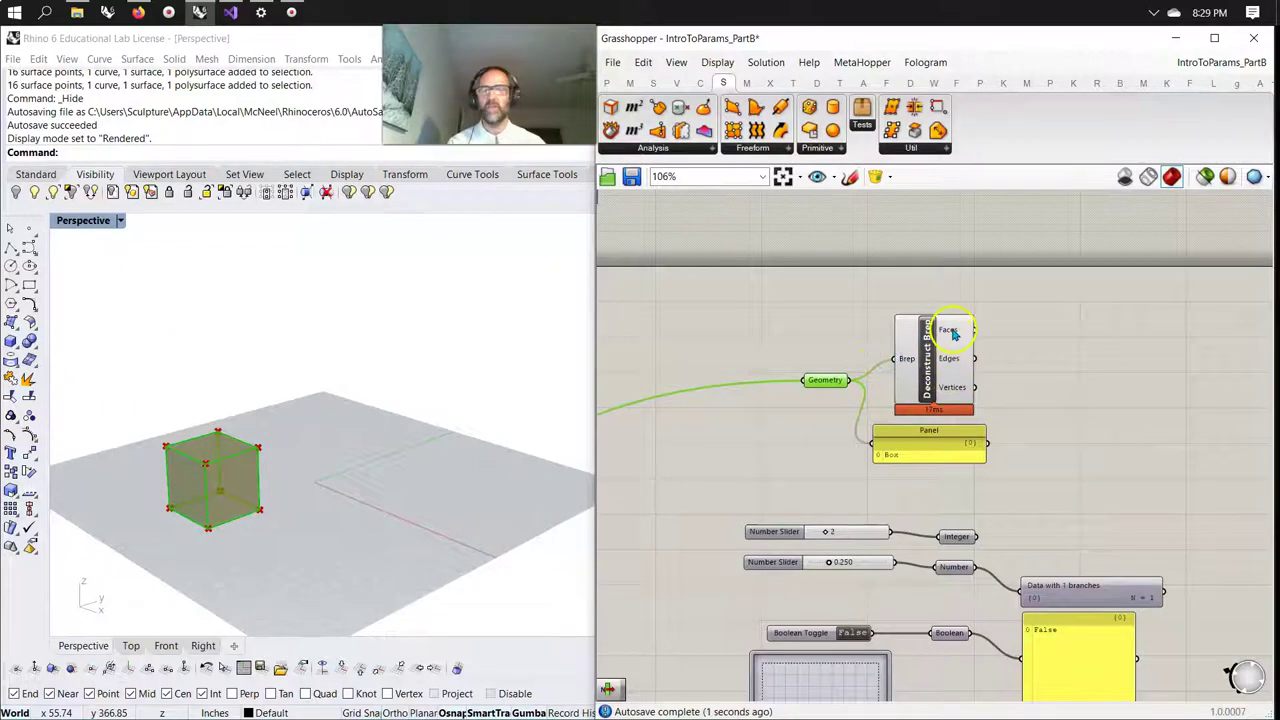
Move the Geometry panel beside Deconstruct Brep with Faces as its only source, and make it tall enough for the whole list.
left_click_drag(936, 451, 1065, 312)
left_click_drag(976, 330, 1046, 341)
left_click(1012, 369)
left_click(1030, 370)
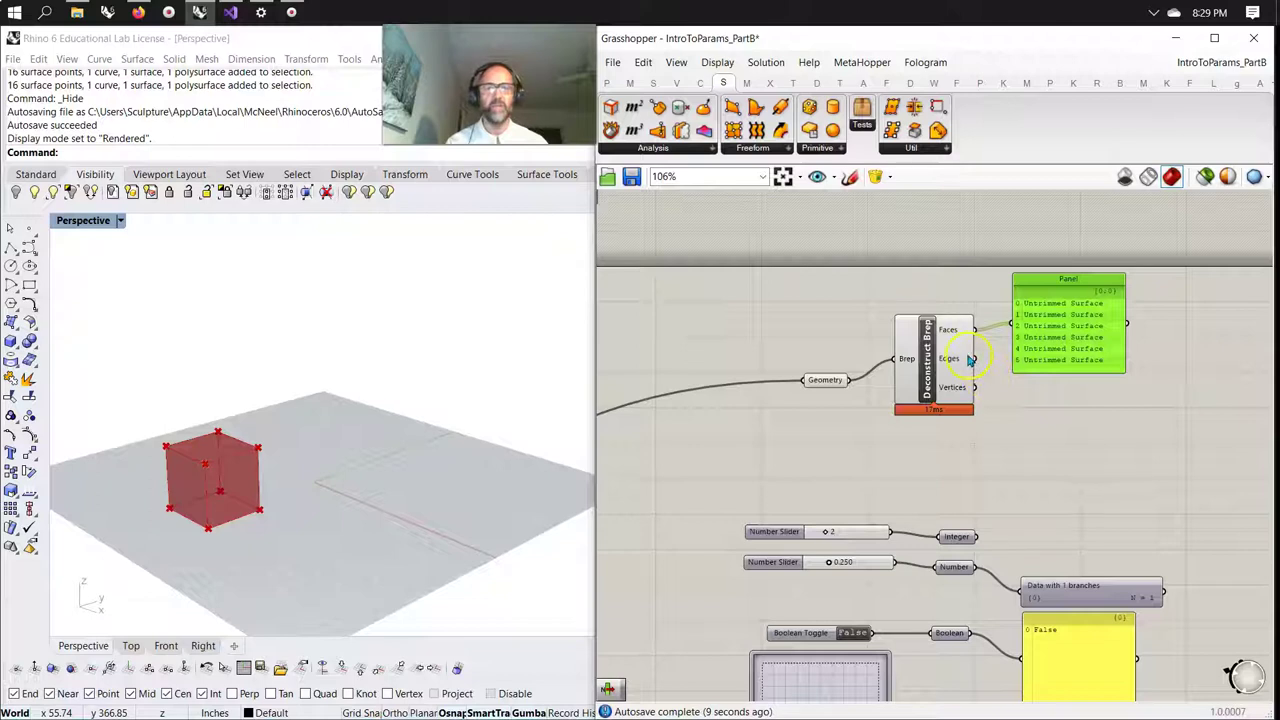
Replace the panel's source with the Edges output of Deconstruct Brep, and lengthen the panel to fit all the edges.
left_click_drag(976, 360, 1013, 323)
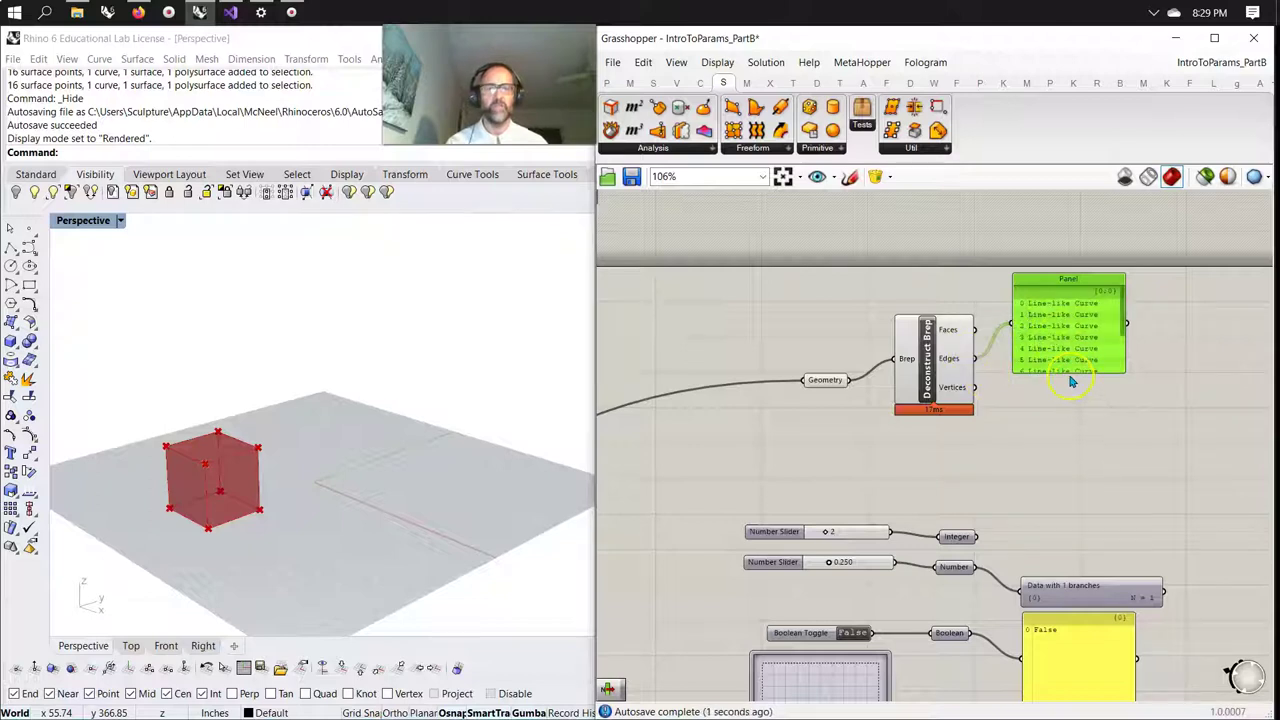
left_click_drag(1069, 370, 1058, 443)
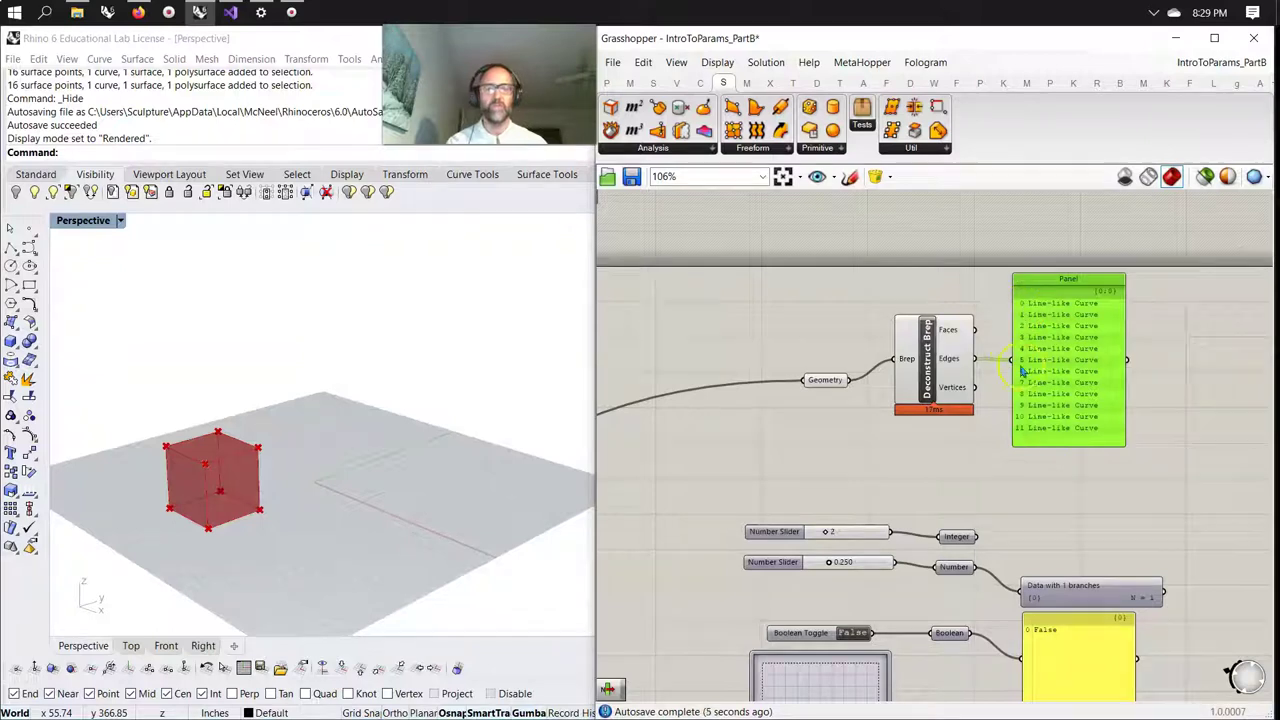
left_click(1025, 487)
Replace the panel's source with the Vertices output, and resize the panel wider and shorter to fit the full point coordinates.
left_click_drag(978, 393, 1209, 433)
left_click(1089, 490)
left_click_drag(1087, 480, 1080, 400)
mouse_move(269, 489)
right_mouse_down()
mouse_move(323, 480)
mouse_move(281, 486)
right_mouse_up()
left_click_drag(1061, 383, 1070, 418)
right_click_drag(1024, 514, 843, 474)
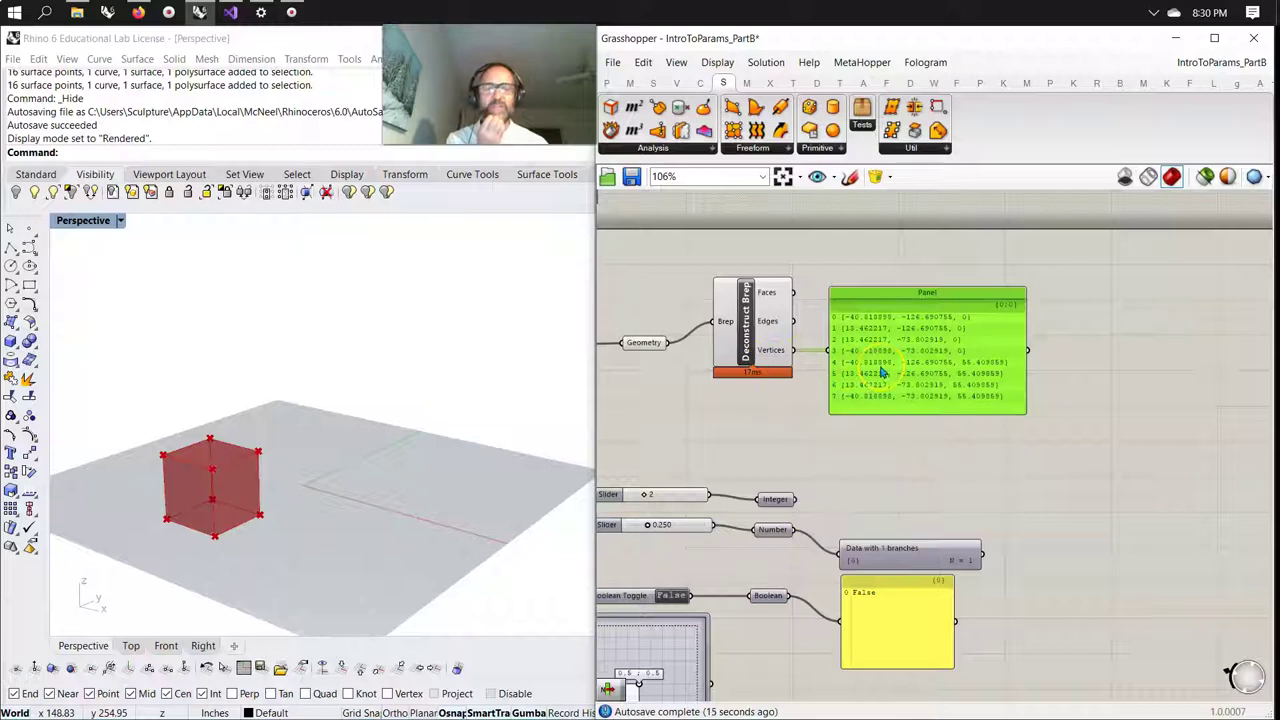
Add a Construct Point component in the open area below and beyond the Vertices panel.
left_click(916, 457)
right_click_drag(947, 469, 823, 463)
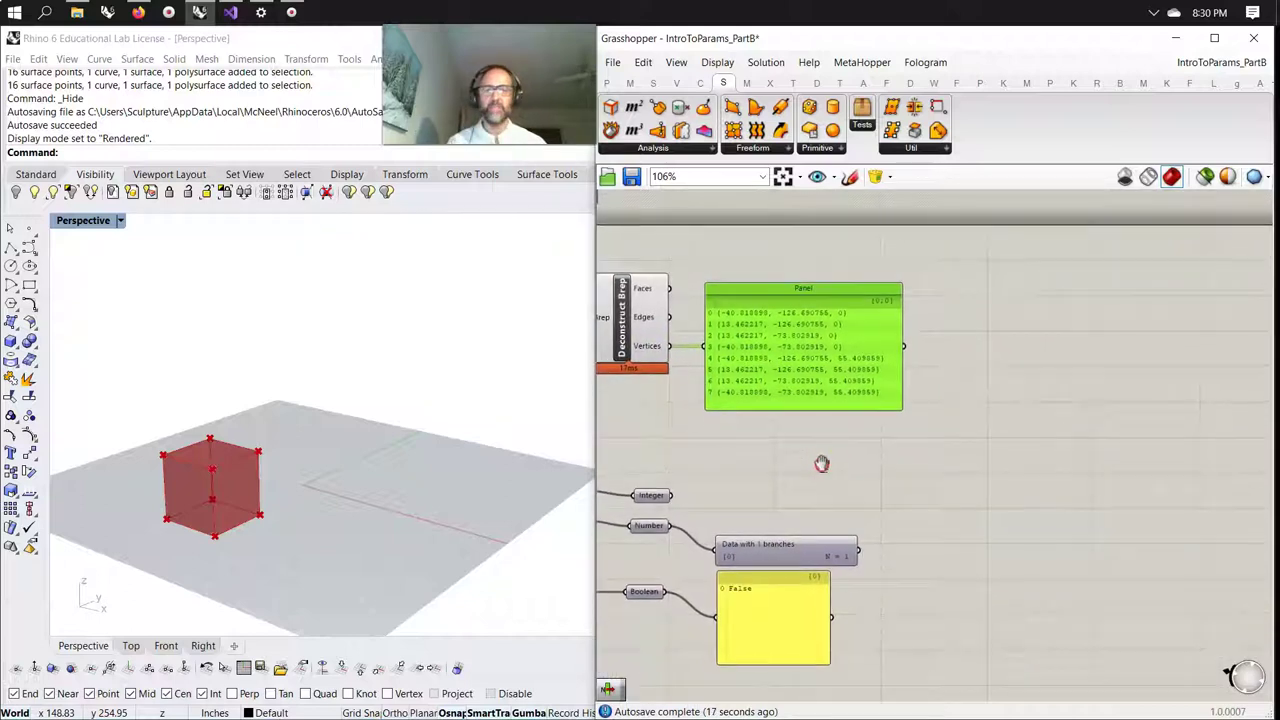
left_click(676, 84)
left_click_drag(791, 113, 1030, 451)
right_click_drag(938, 498, 974, 439)
scroll(1037, 431, "down", 2)
scroll(974, 439, "up", 2)
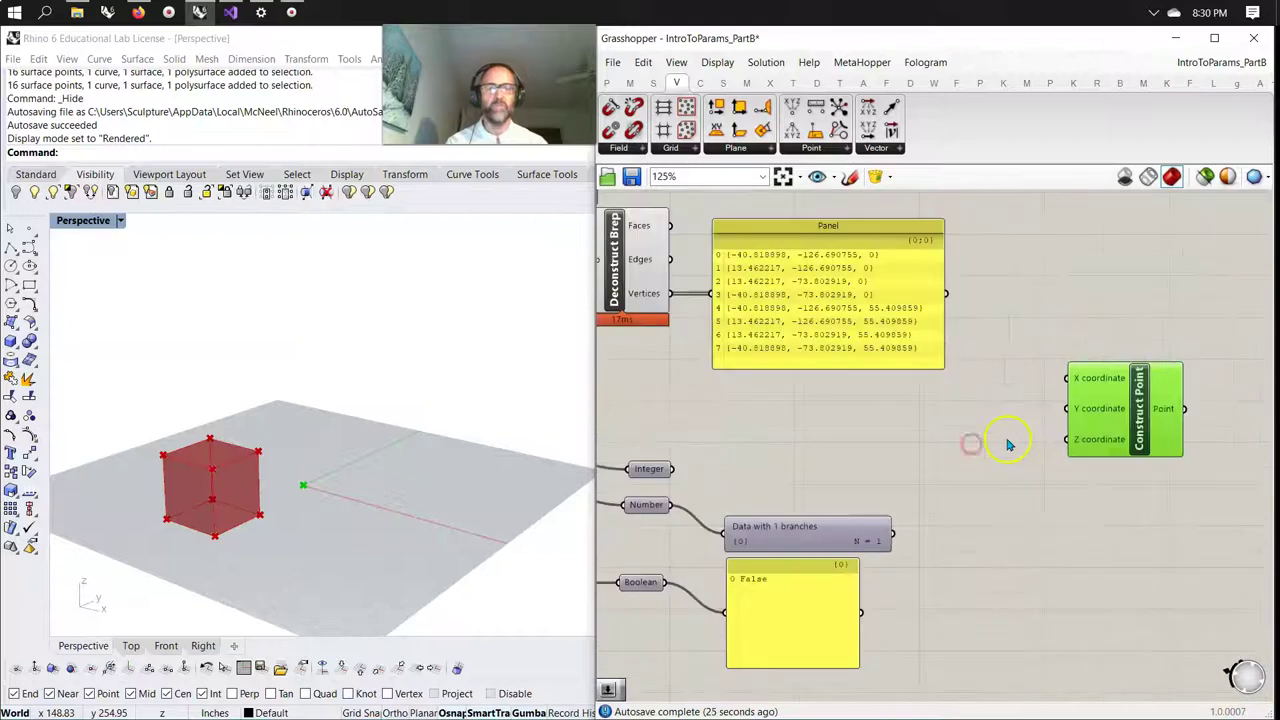
Move the Construct Point component directly below the Vertices panel, and check its point at the origin in the Perspective viewport.
right_click_drag(954, 480, 1023, 446)
left_click_drag(1107, 465, 1065, 459)
right_click_drag(951, 455, 1031, 477)
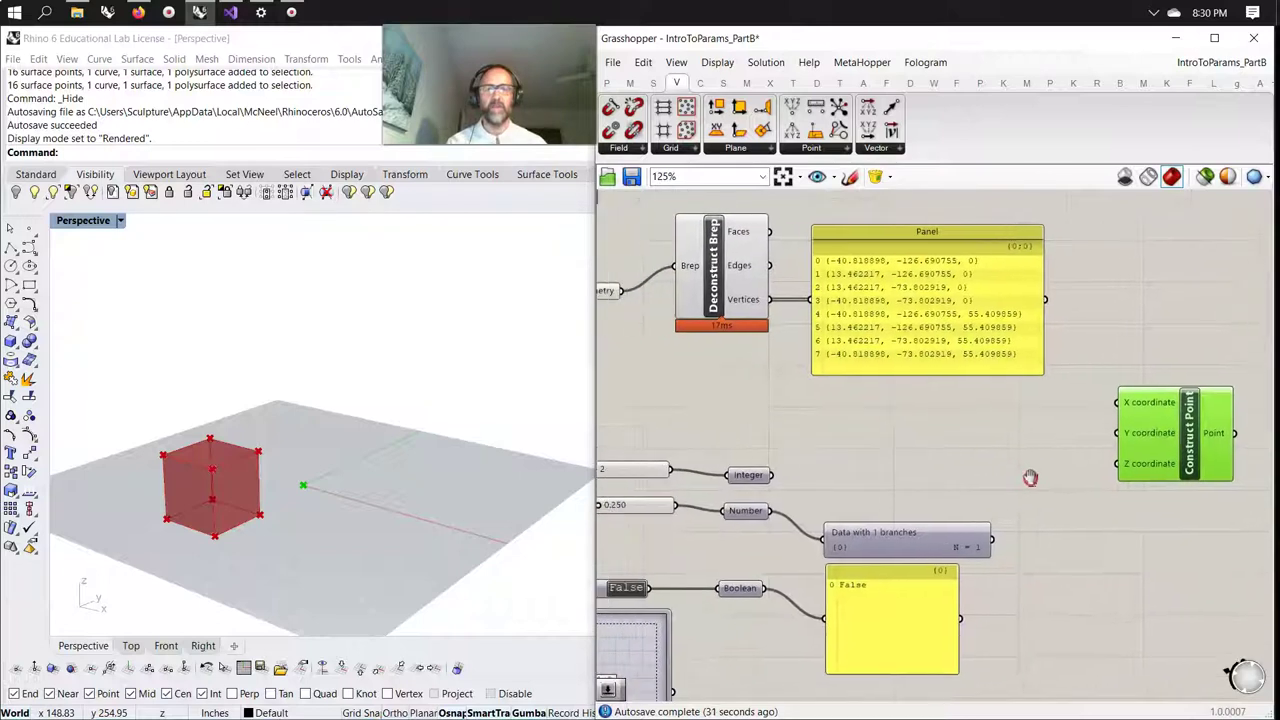
left_click_drag(1185, 436, 882, 426)
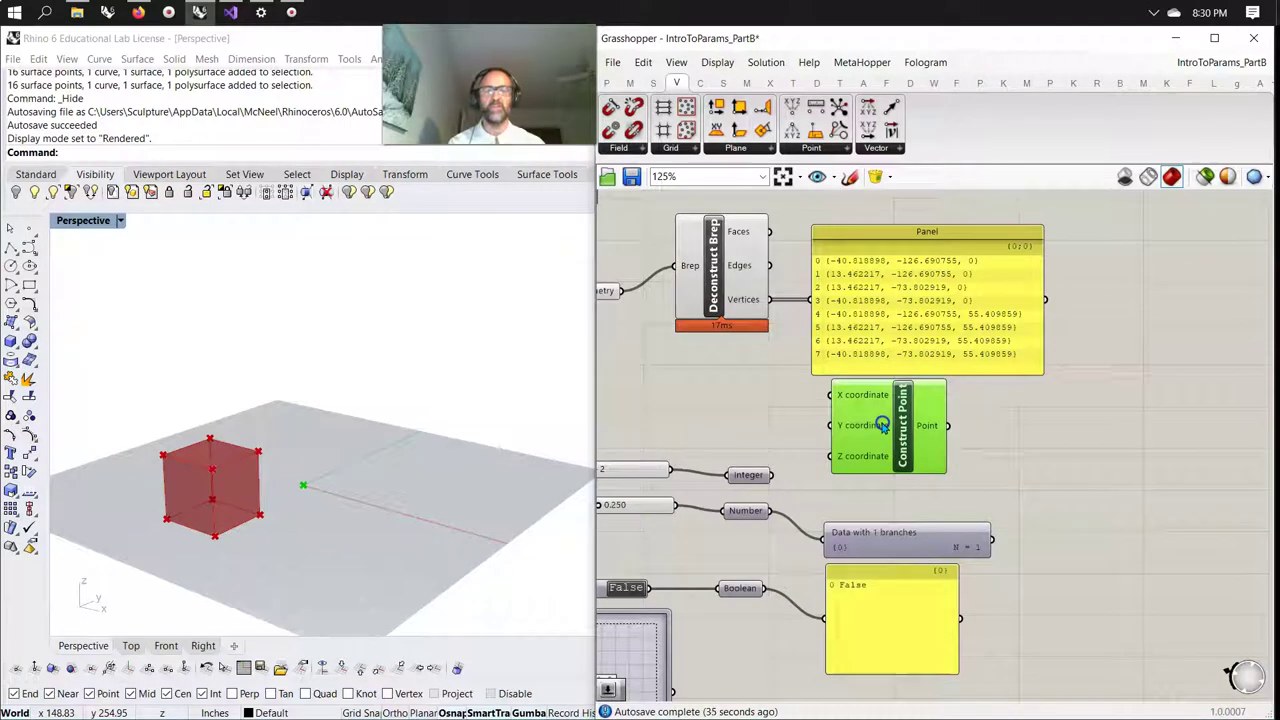
right_click_drag(1016, 446, 999, 445)
mouse_move(336, 529)
right_mouse_down()
mouse_move(370, 534)
mouse_move(320, 529)
right_mouse_up()
left_click(320, 489)
left_click(835, 432)
Bring the Integer parameter just above Number, and line up both number sliders with the parameters they feed.
right_click_drag(639, 434, 851, 449)
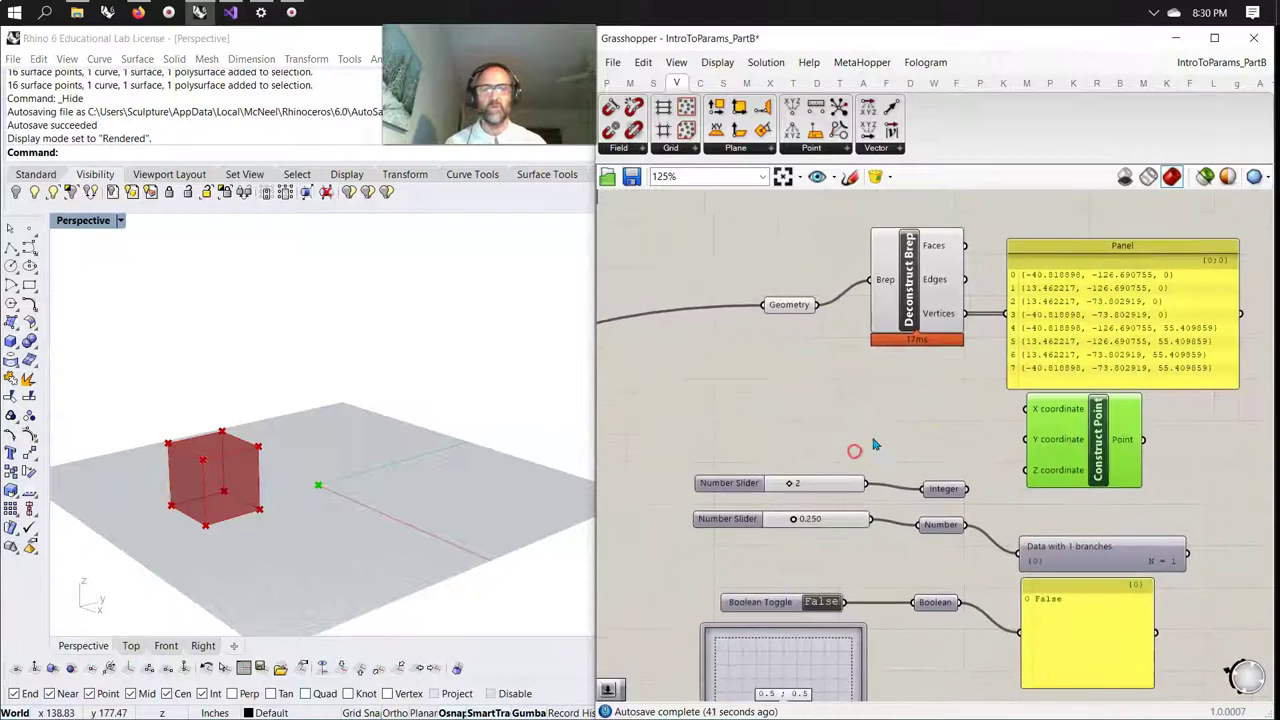
left_click(940, 488)
left_click_drag(940, 488, 940, 503)
left_click_drag(820, 484, 820, 495)
right_click_drag(934, 600, 866, 548)
left_click(870, 481)
mouse_move(868, 481)
left_mouse_down()
mouse_move(858, 491)
mouse_move(858, 470)
left_mouse_up()
left_click_drag(763, 470, 758, 494)
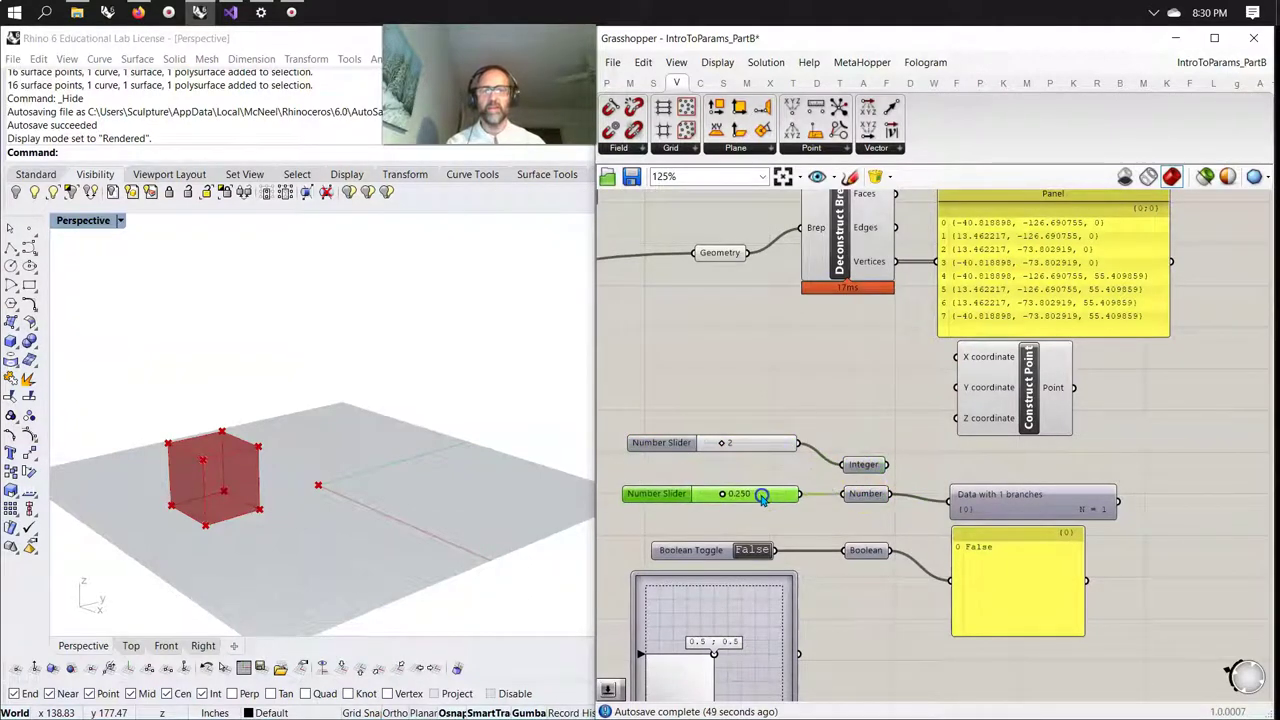
left_click_drag(755, 444, 755, 467)
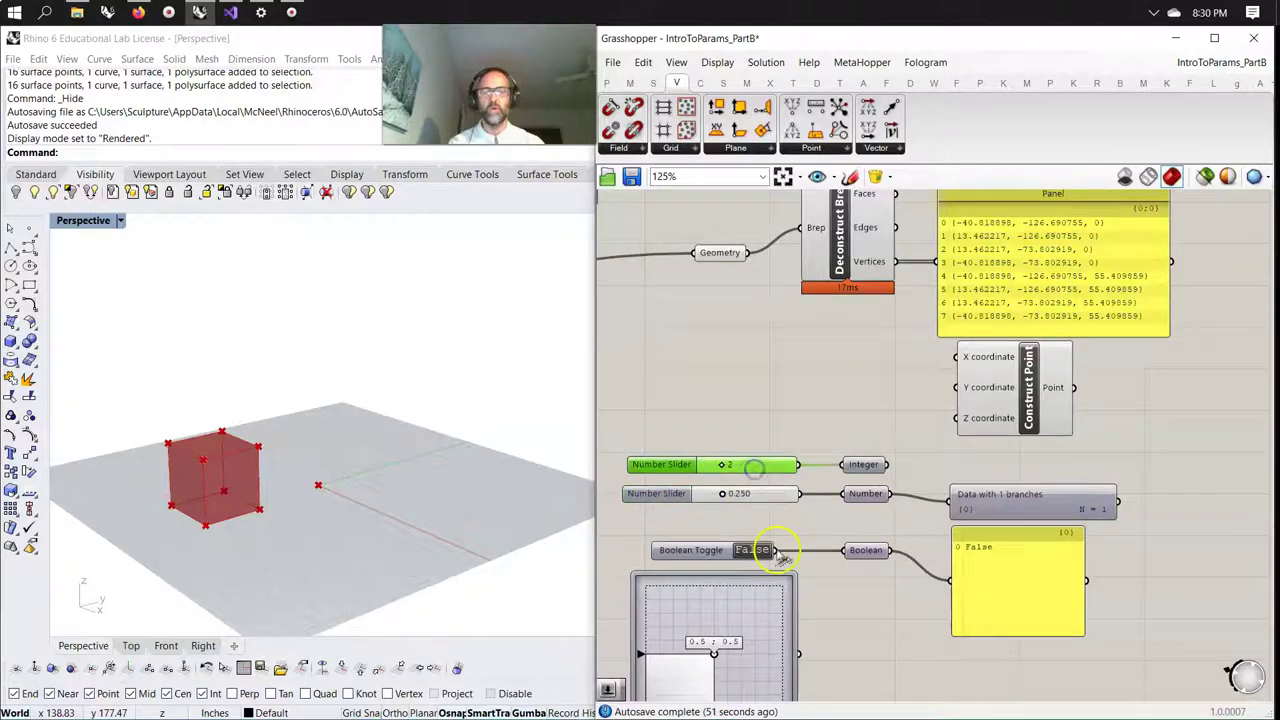
Set the integer number slider to 3 and the decimal number slider to 0.539.
mouse_move(723, 467)
left_mouse_down()
mouse_move(707, 464)
mouse_move(782, 475)
mouse_move(738, 468)
left_mouse_up()
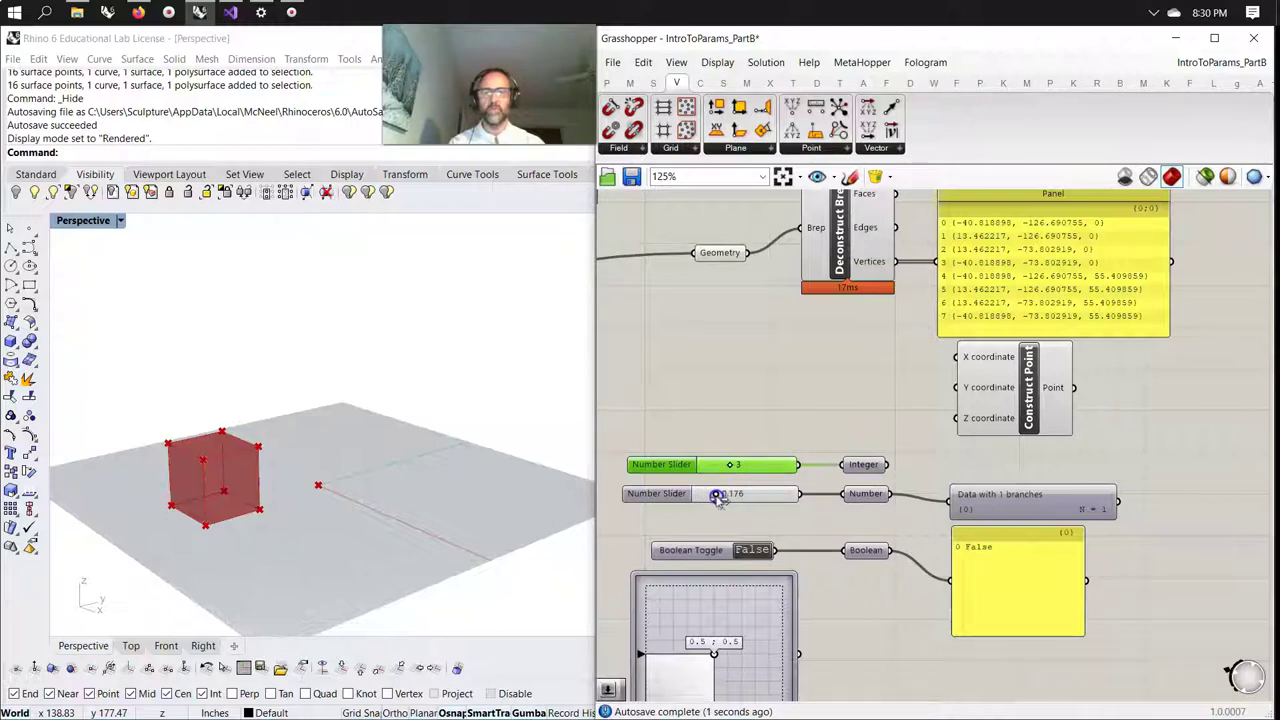
left_click_drag(759, 503, 790, 502)
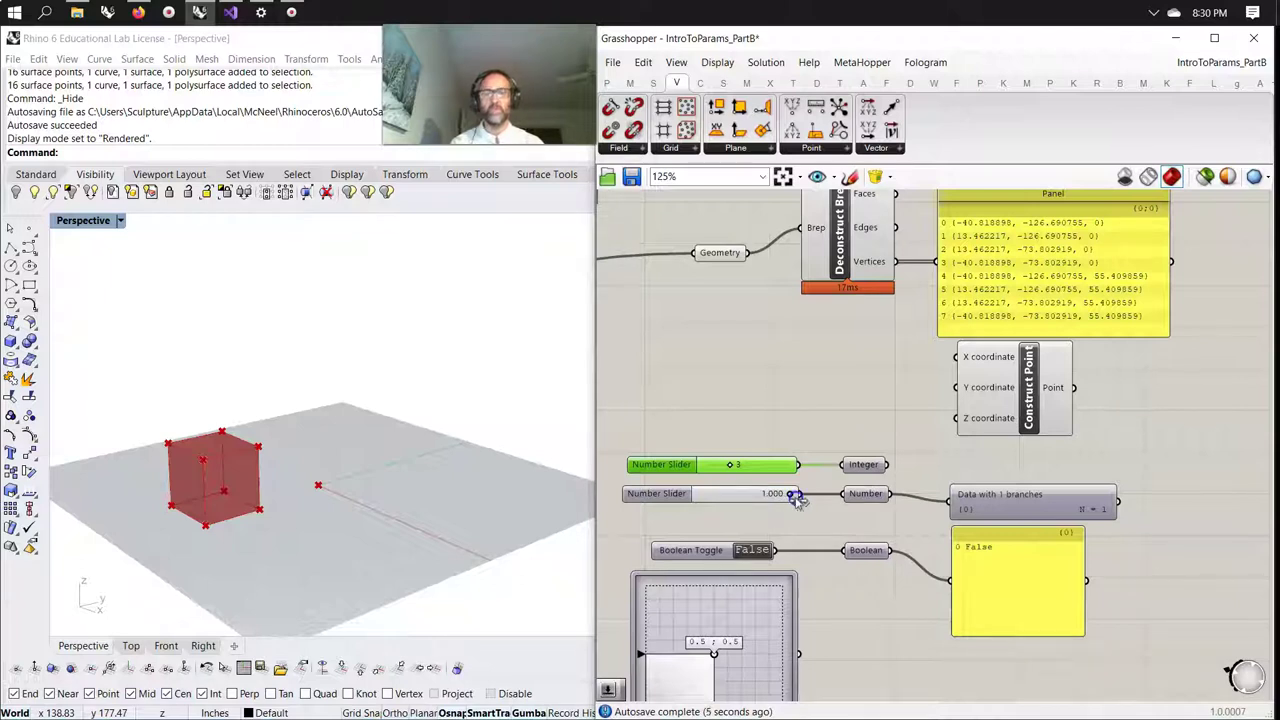
left_click_drag(795, 496, 748, 496)
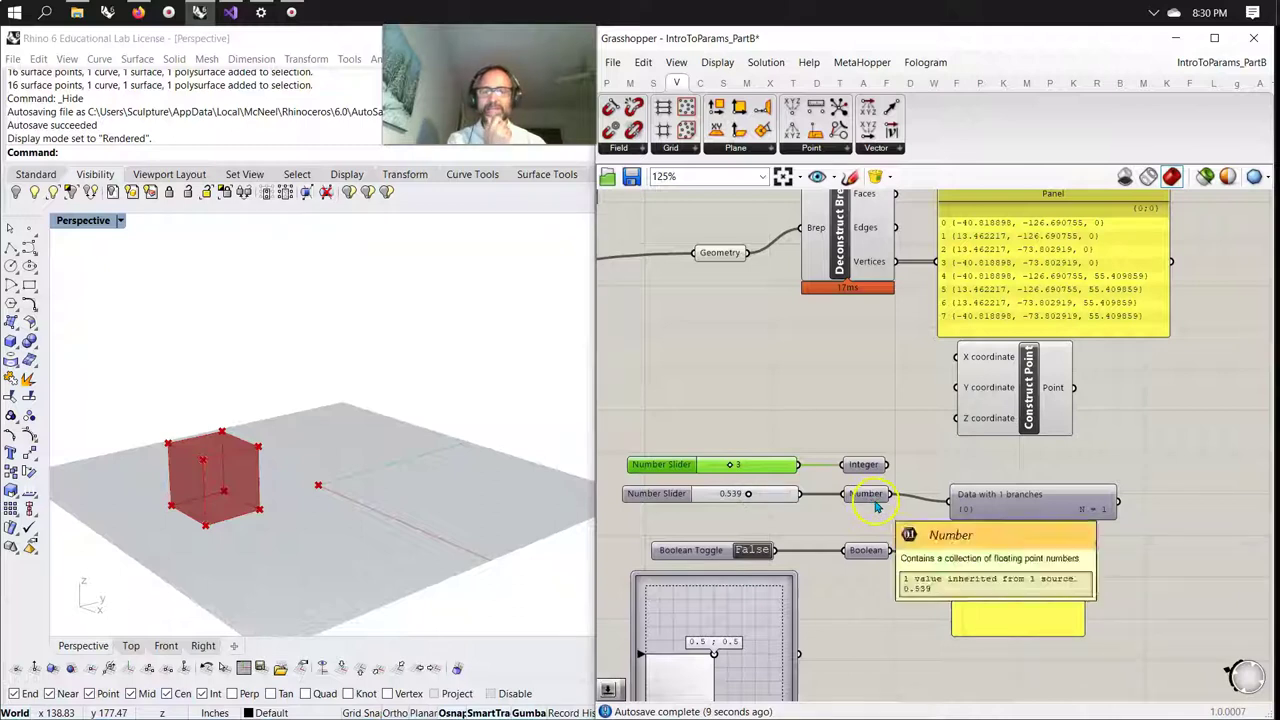
Connect the Number output to the Z, Y and X coordinate inputs of Construct Point, and set the decimal slider to 0.487.
left_click_drag(890, 494, 950, 418)
left_click_drag(890, 495, 955, 388)
left_click_drag(888, 494, 958, 356)
left_click(962, 358)
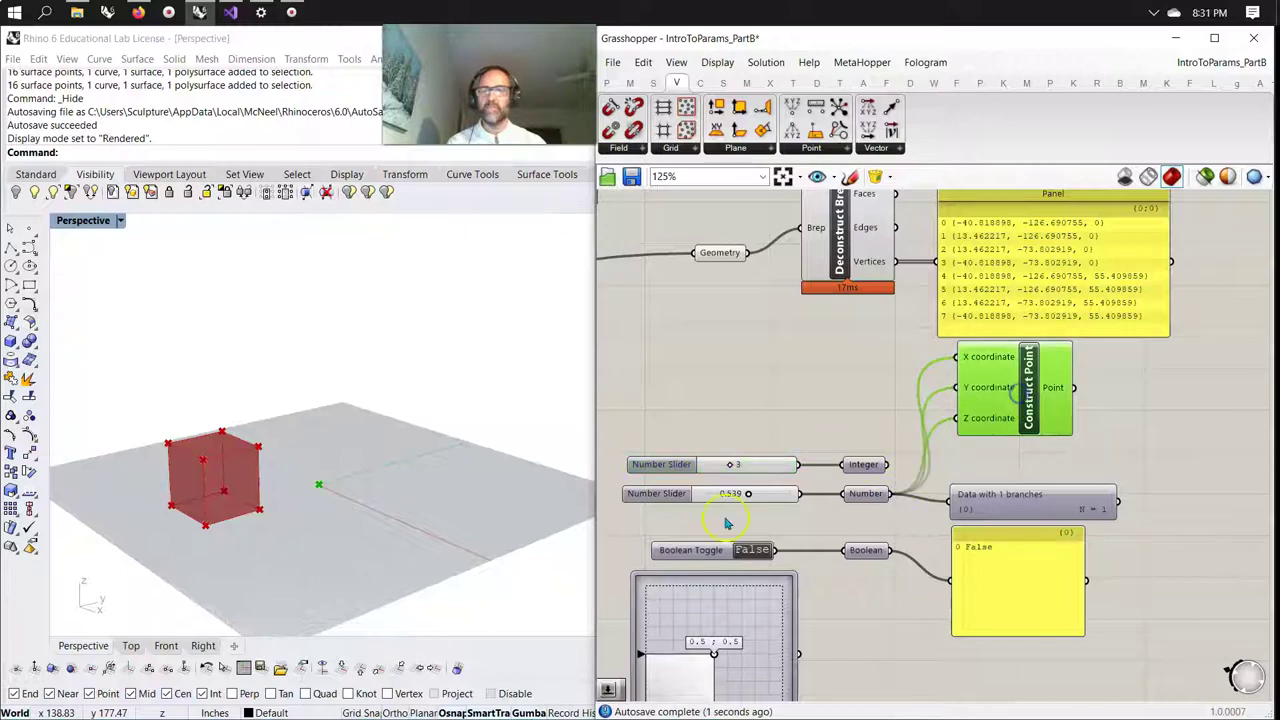
left_click_drag(726, 497, 743, 494)
left_click_drag(1013, 387, 1013, 396)
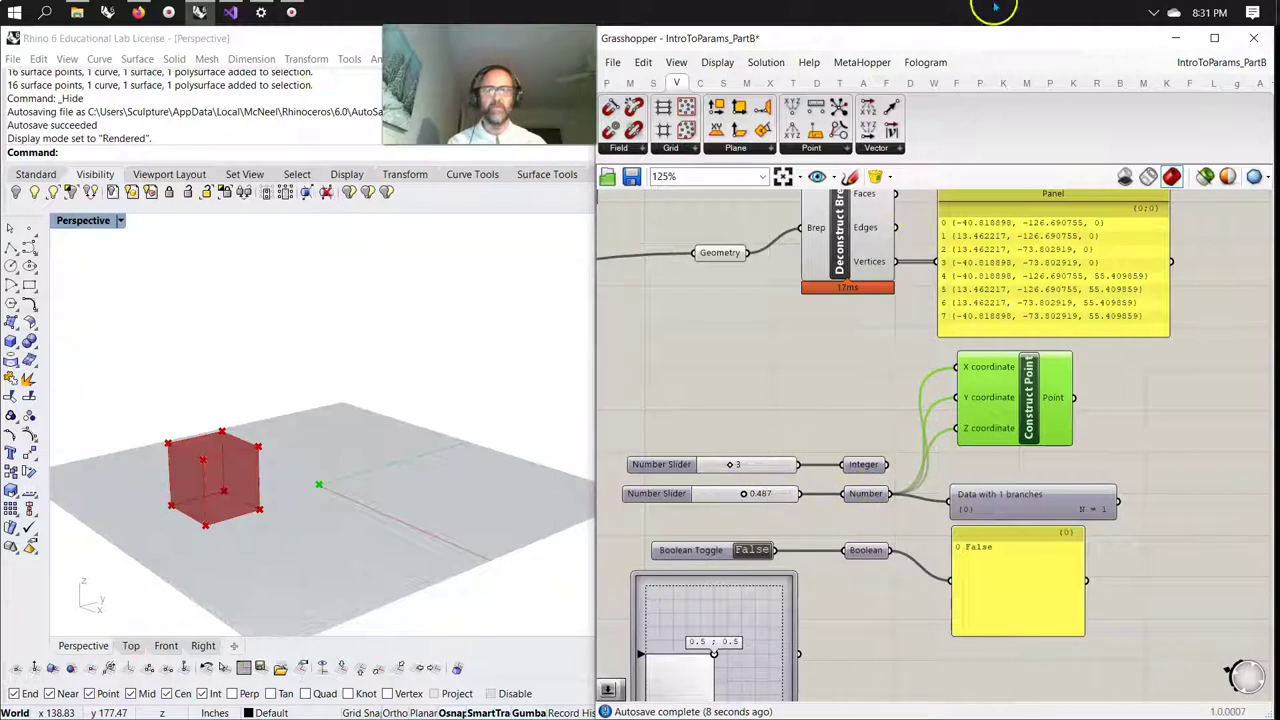
Turn on Draw Icons for the components, and set the decimal number slider to 0.754.
left_click(718, 64)
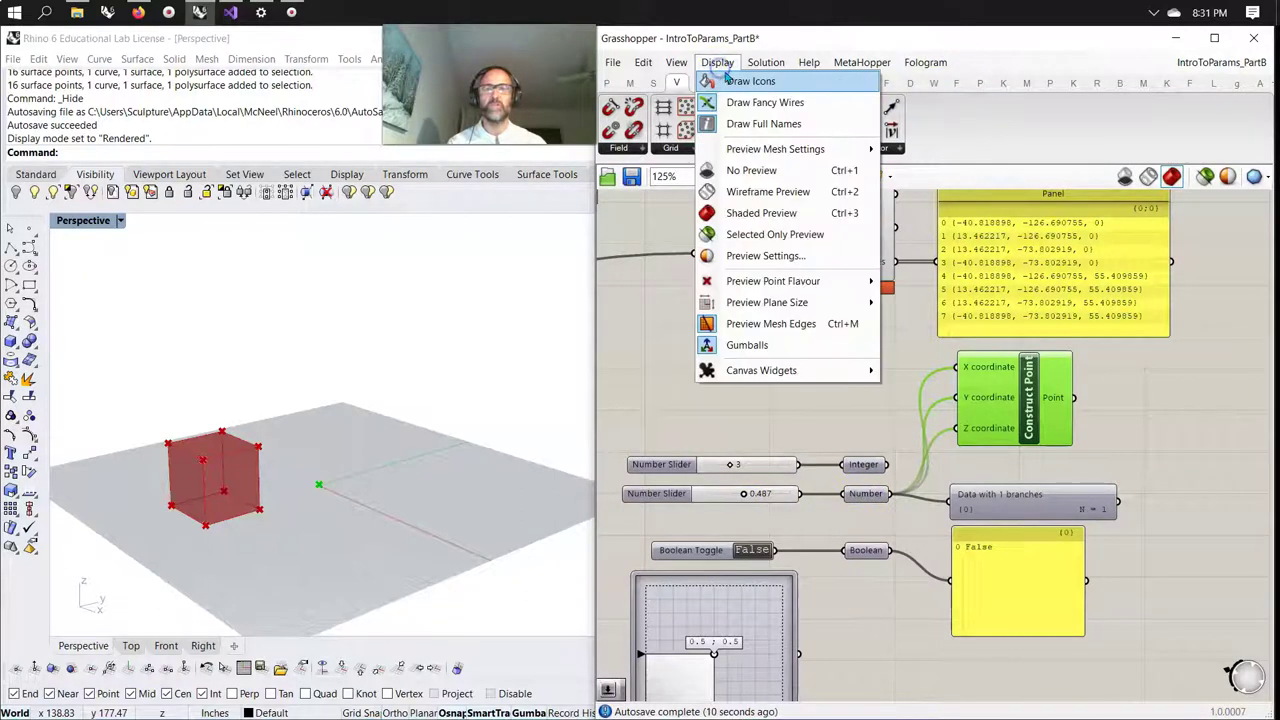
left_click(735, 82)
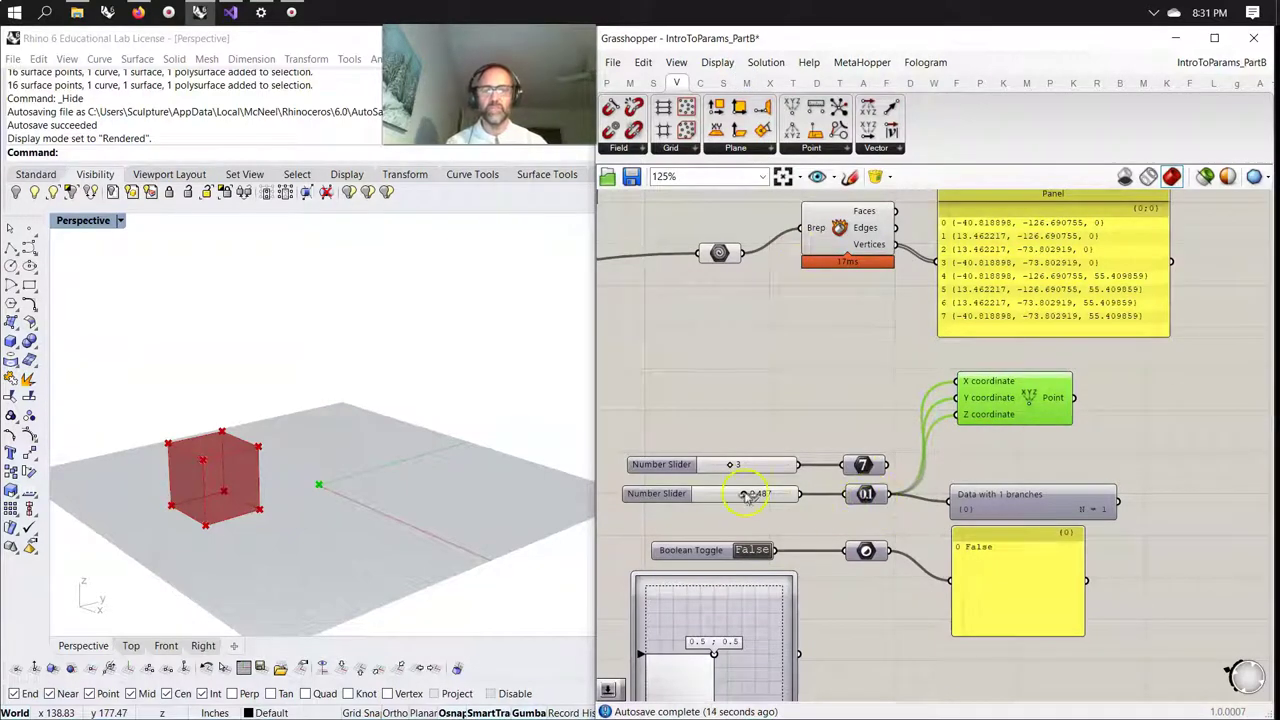
left_click_drag(748, 495, 767, 494)
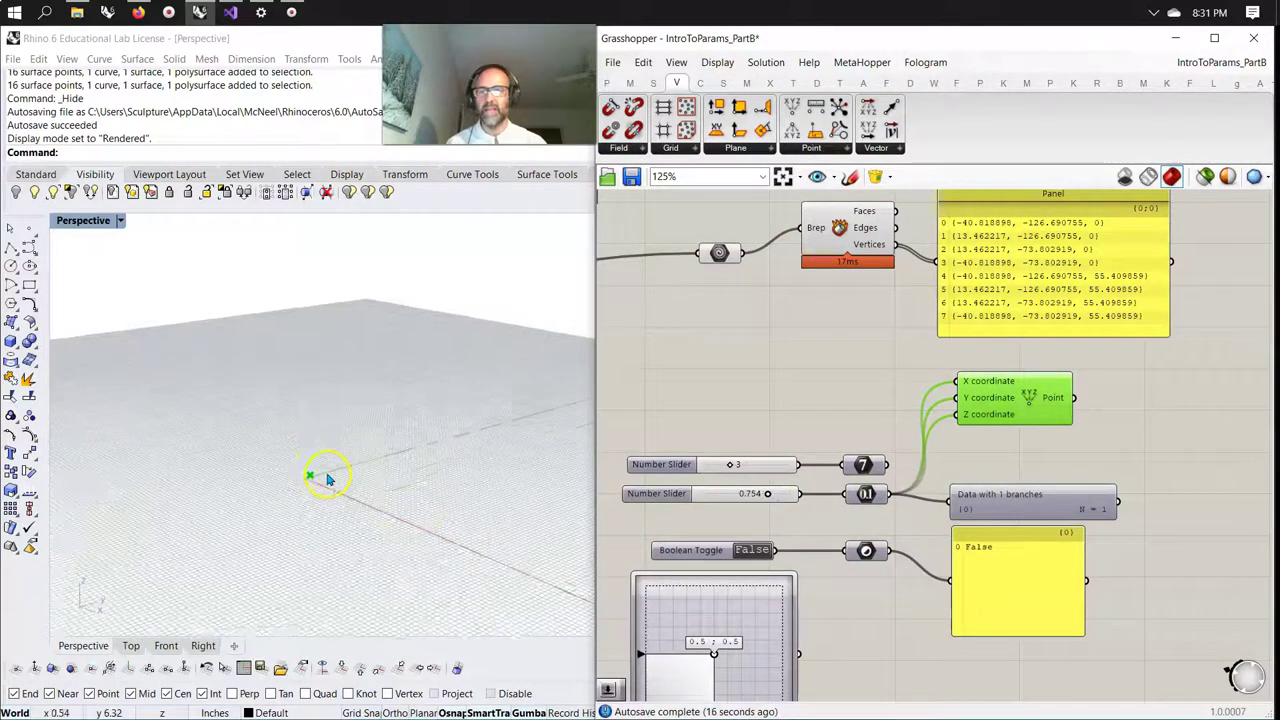
Set the decimal number slider that feeds the Number parameter to 0.458.
scroll(317, 483, "up", 5)
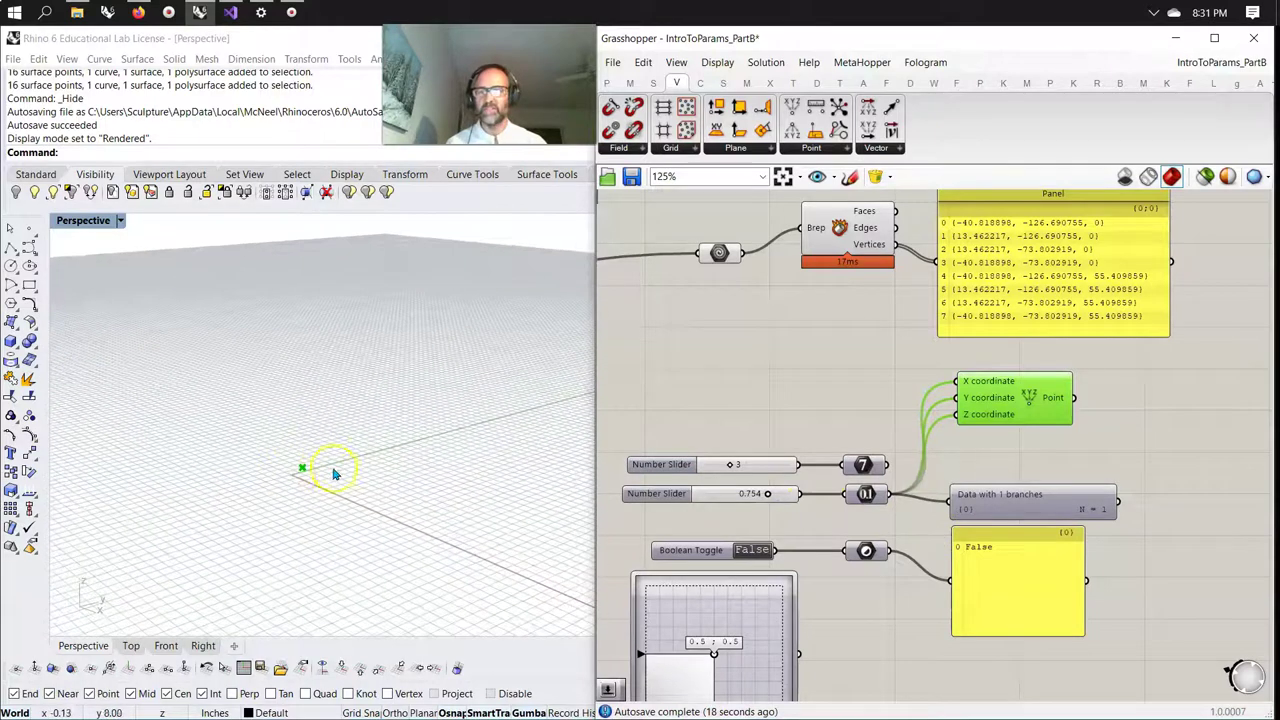
left_click_drag(768, 496, 742, 494)
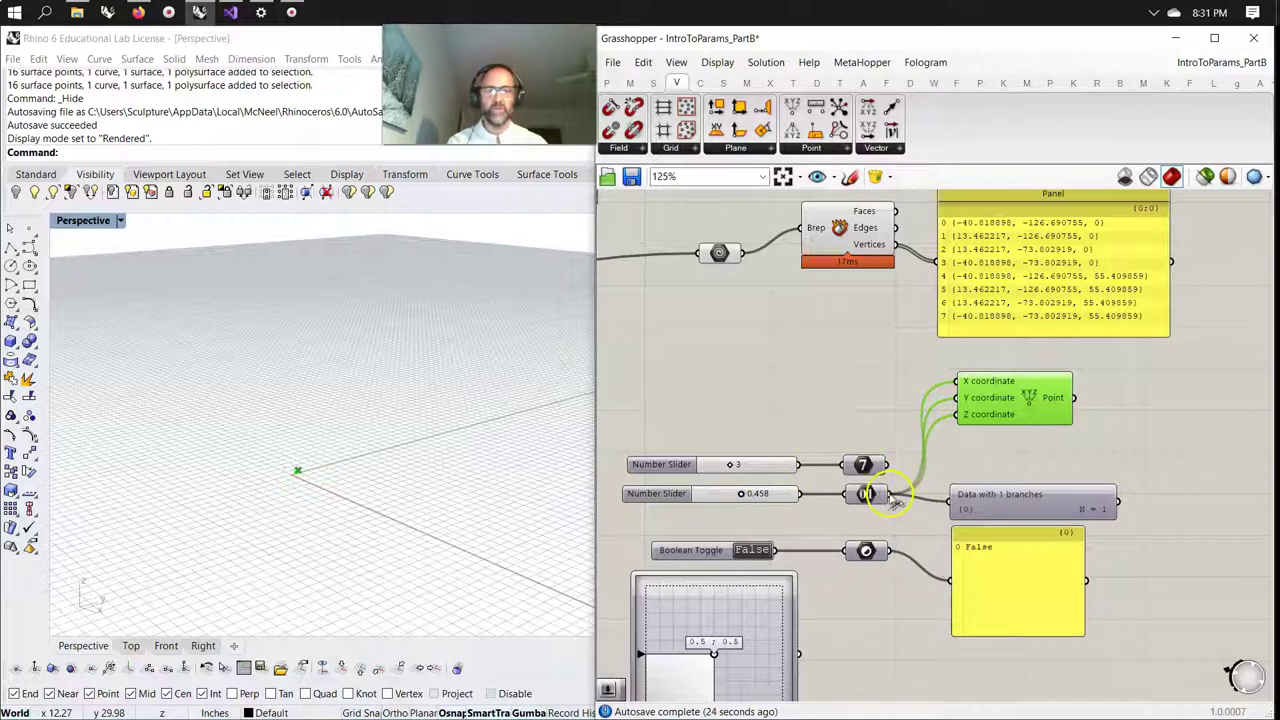
Move the Construct Point coordinate wires from the Number output to the Integer output, and set the integer slider to 10.
left_click_drag(889, 494, 890, 465)
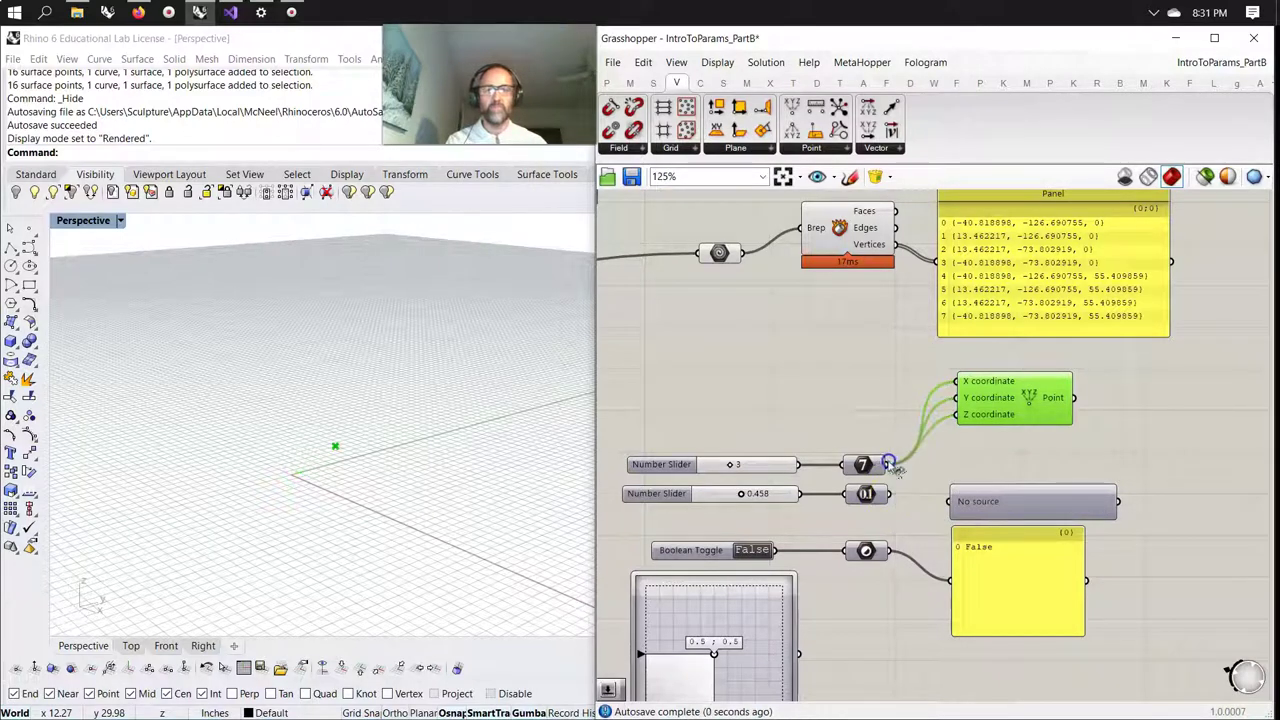
left_click_drag(730, 466, 810, 472)
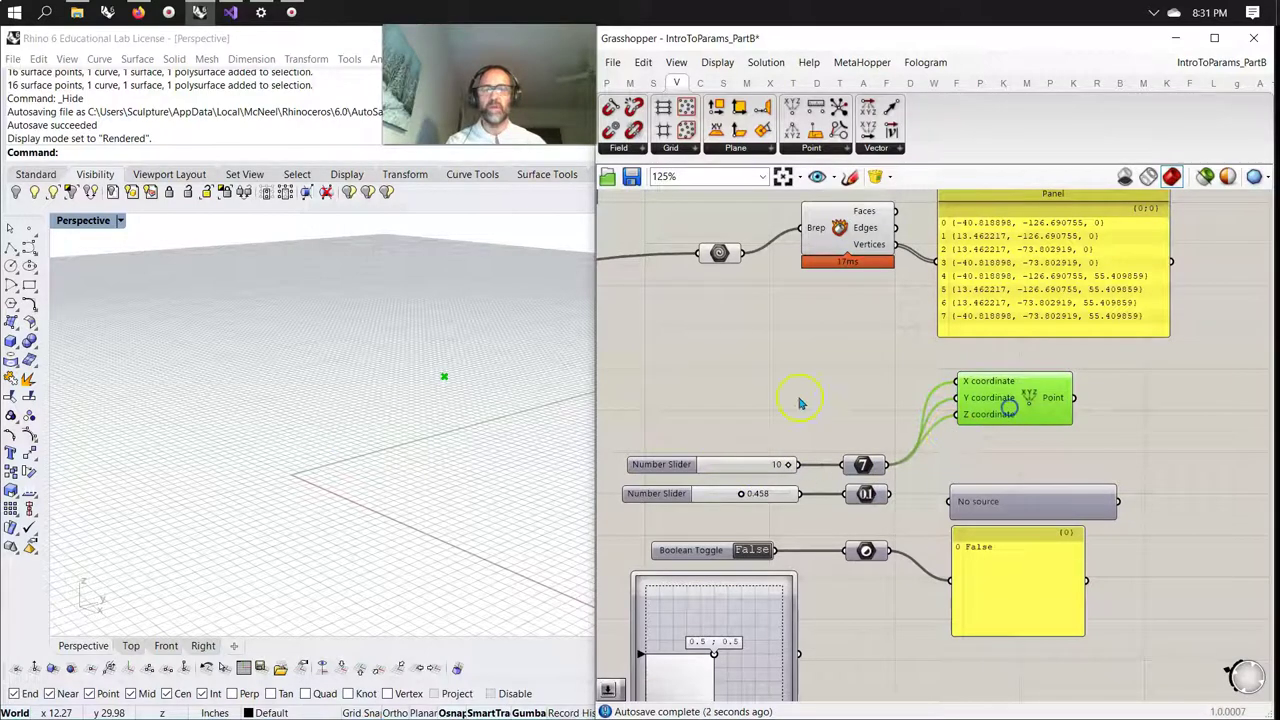
scroll(665, 368, "down", 1)
scroll(363, 464, "down", 3)
right_click_drag(363, 466, 429, 460)
left_click(735, 478)
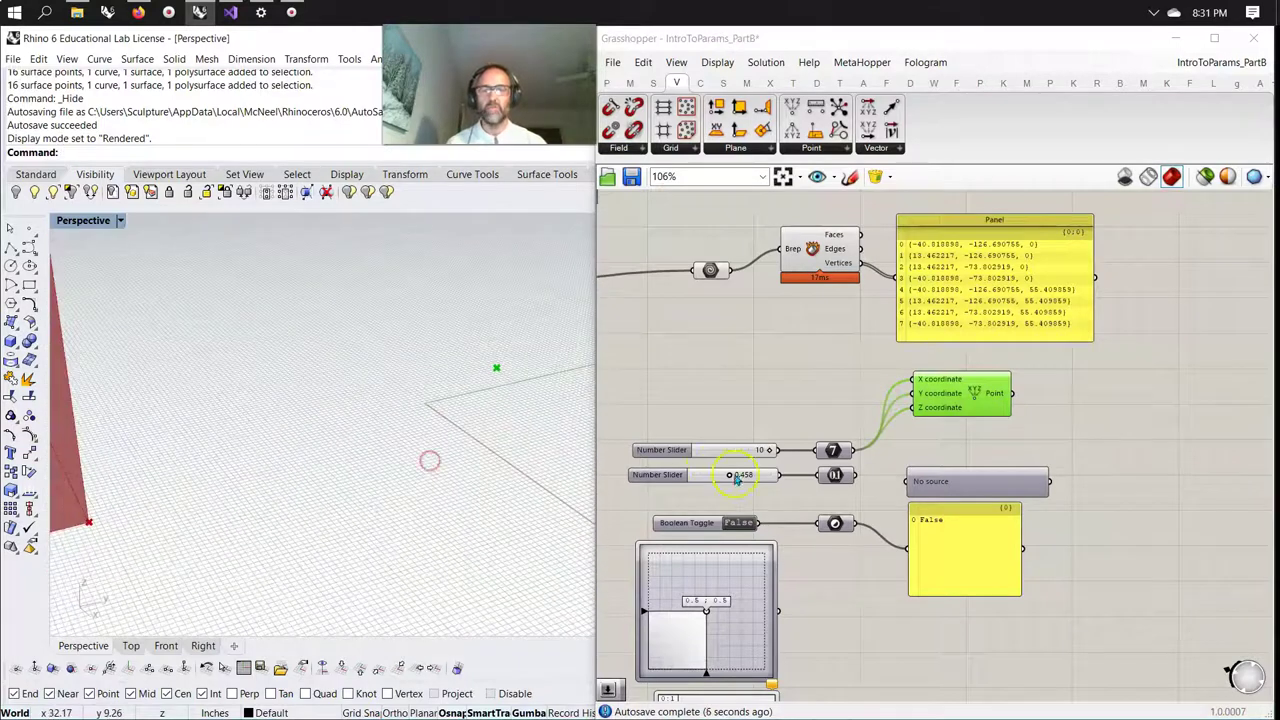
mouse_move(772, 452)
left_mouse_down()
mouse_move(715, 452)
mouse_move(790, 452)
left_mouse_up()
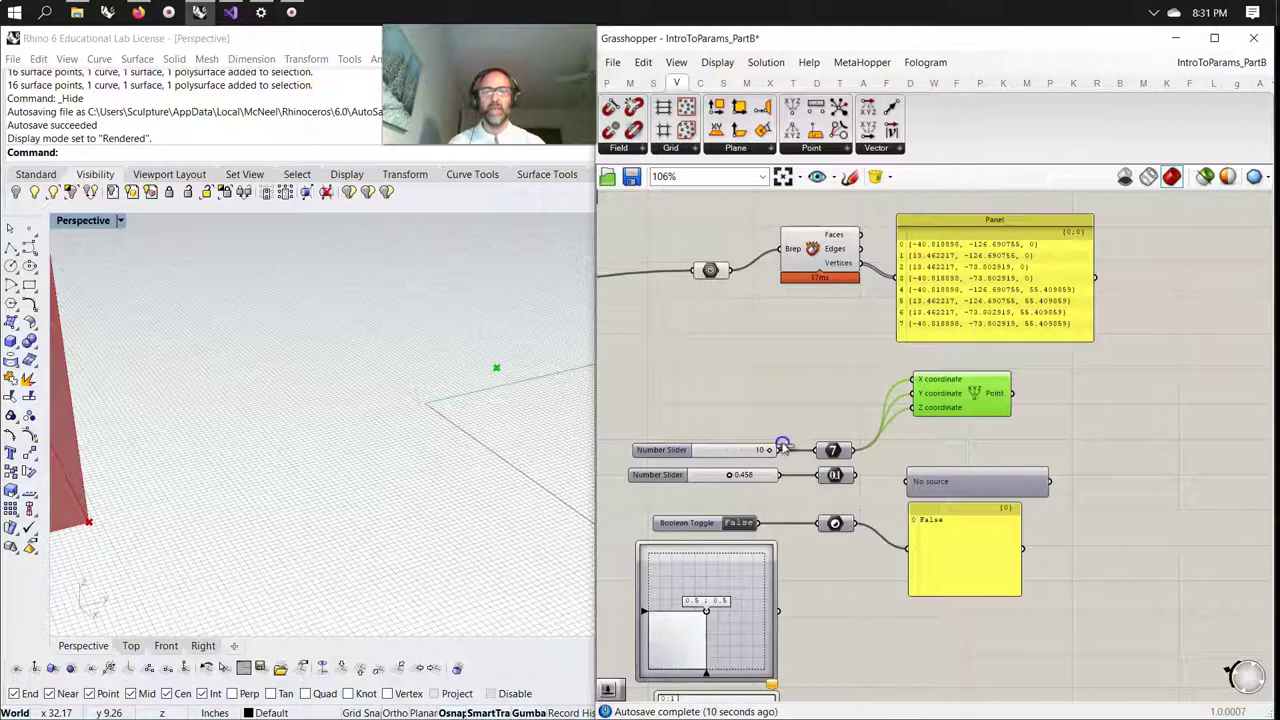
Move the vertex list panel up level with the Vertices output, and shift Construct Point slightly closer to the Integer parameter.
left_click(980, 289)
left_click_drag(980, 289, 976, 275)
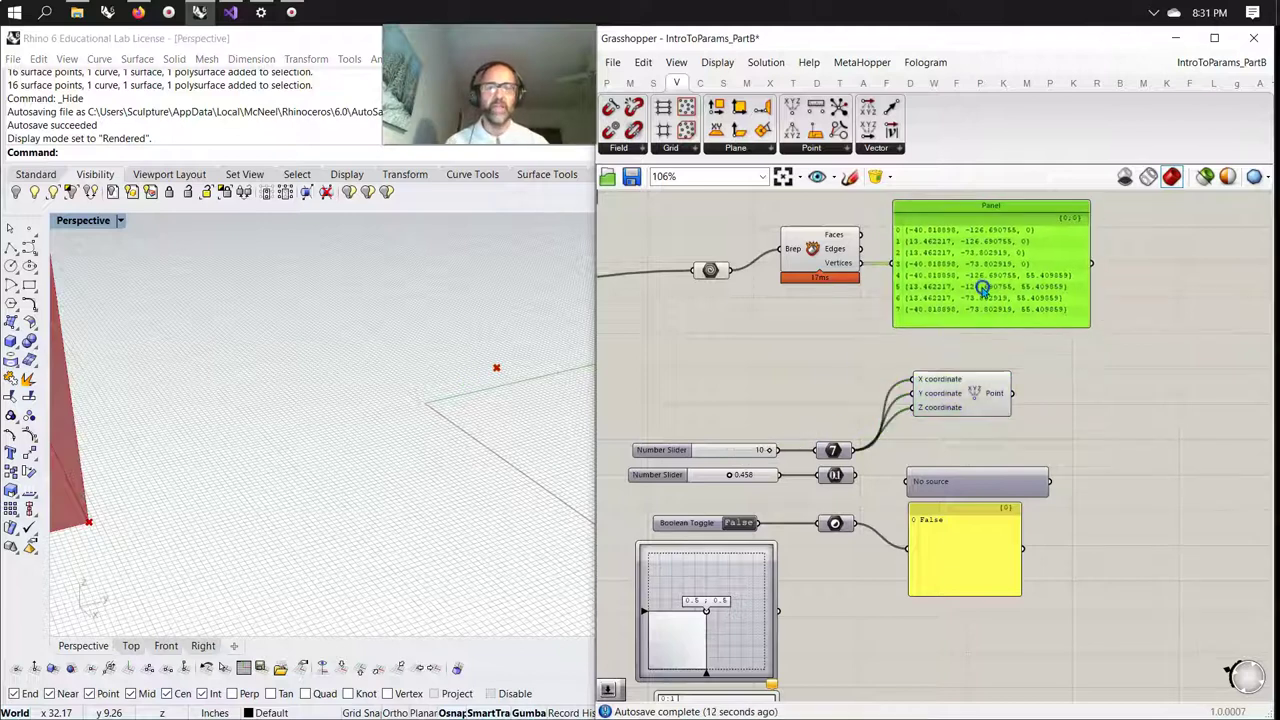
right_click_drag(817, 363, 823, 378)
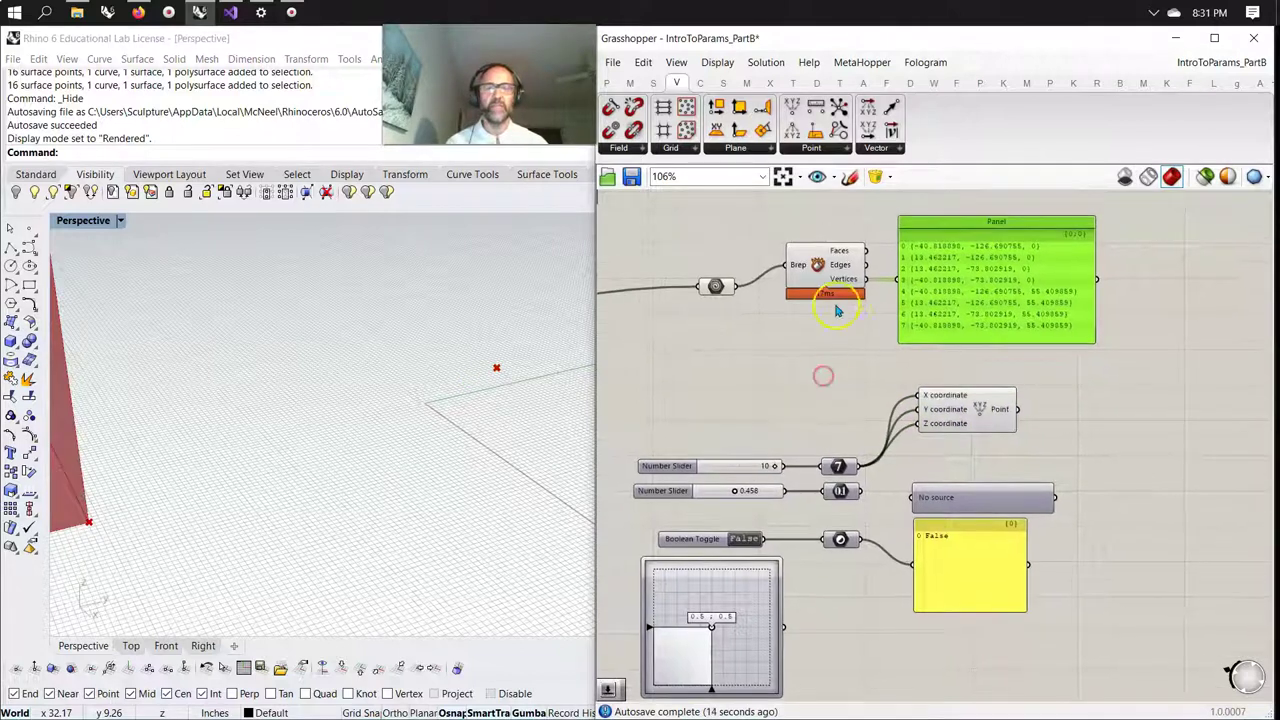
mouse_move(972, 412)
left_mouse_down()
mouse_move(954, 382)
mouse_move(950, 410)
left_mouse_up()
left_click(916, 423)
Examine the parameter that feeds Deconstruct Brep and follow its incoming and outgoing wires.
right_click_drag(728, 389, 1150, 355)
right_click_drag(900, 415, 690, 440)
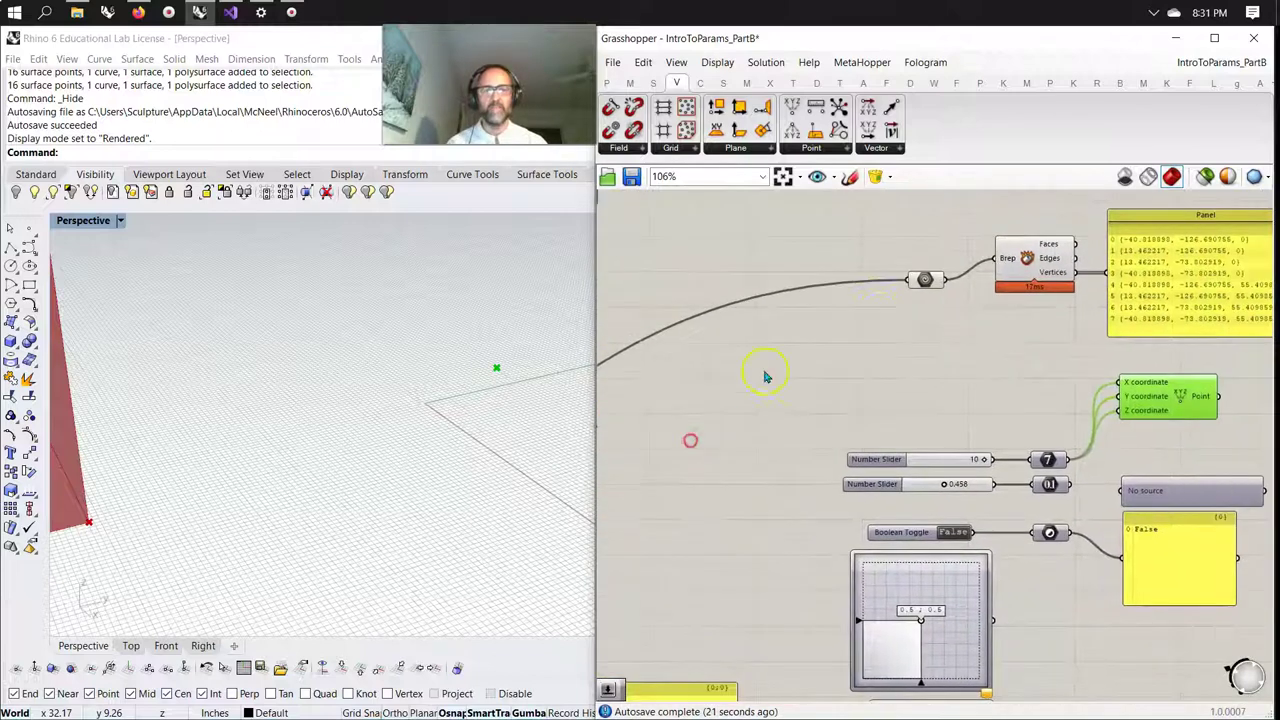
left_click(920, 284)
right_click_drag(1004, 363, 805, 415)
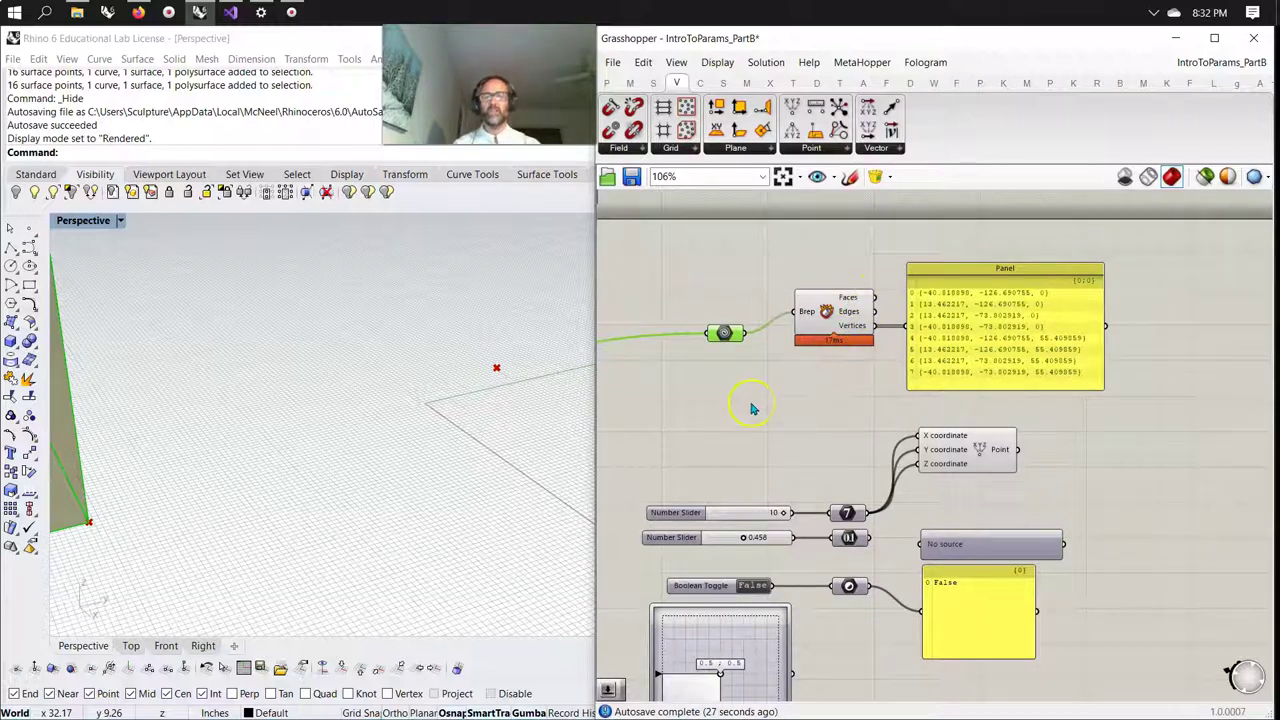
scroll(752, 405, "down", 3)
right_click_drag(751, 403, 838, 387)
mouse_move(723, 413)
right_mouse_down()
mouse_move(806, 398)
mouse_move(718, 408)
right_mouse_up()
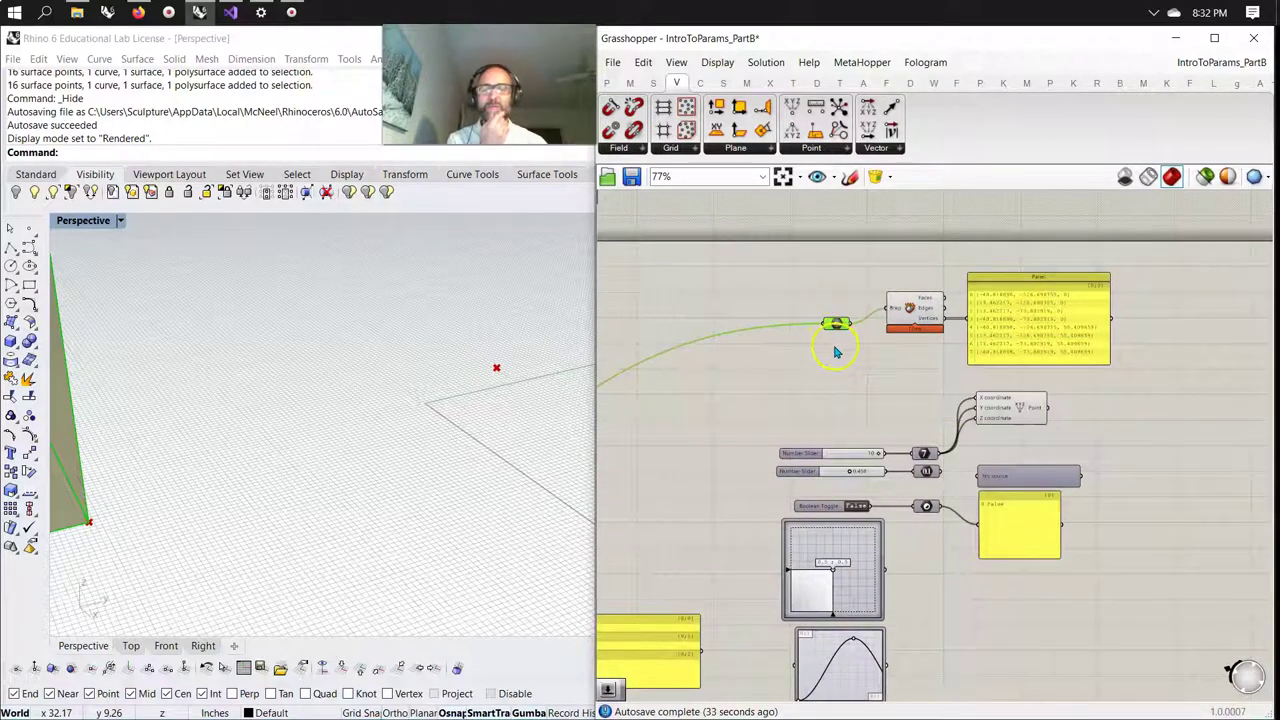
Pull Construct Point far away from its source to stretch the wires, and return it beside the Integer parameter.
left_click(982, 392)
right_click_drag(1187, 467, 923, 460)
left_click_drag(757, 404, 948, 418)
key("Delete")
left_click_drag(971, 358, 957, 390)
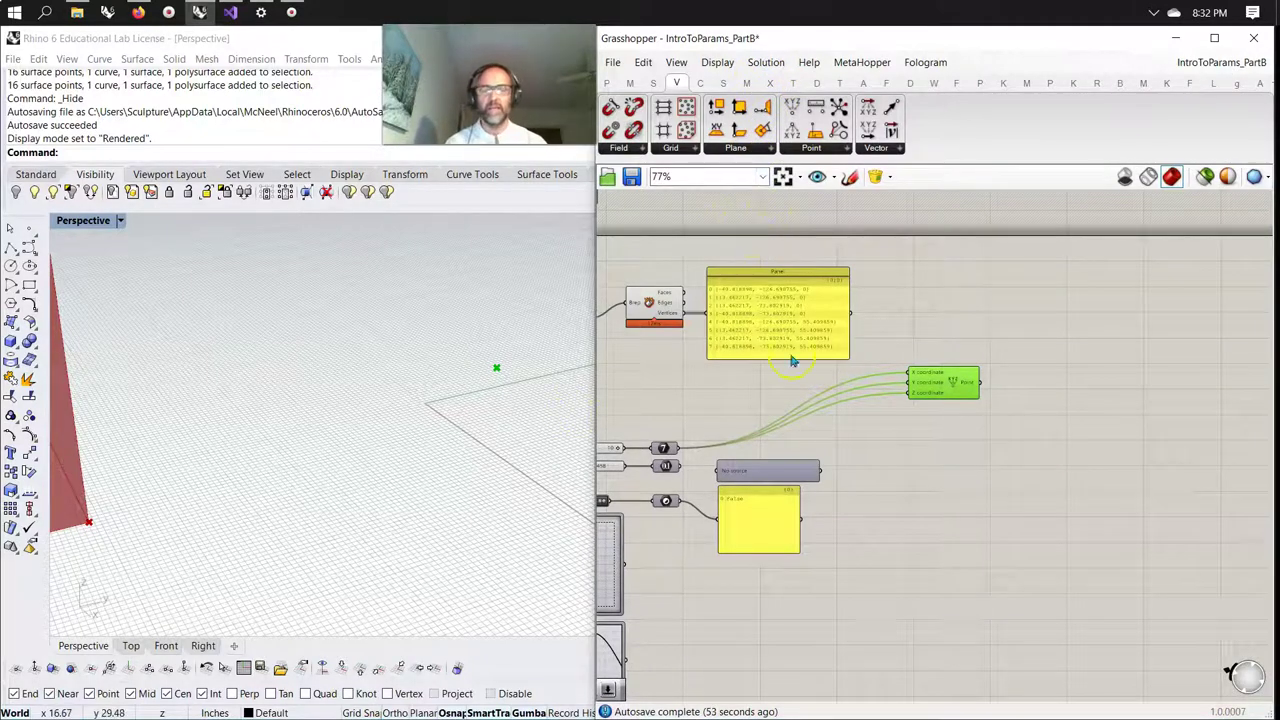
left_click_drag(931, 387, 760, 427)
right_click_drag(760, 427, 942, 410)
left_click_drag(942, 410, 908, 415)
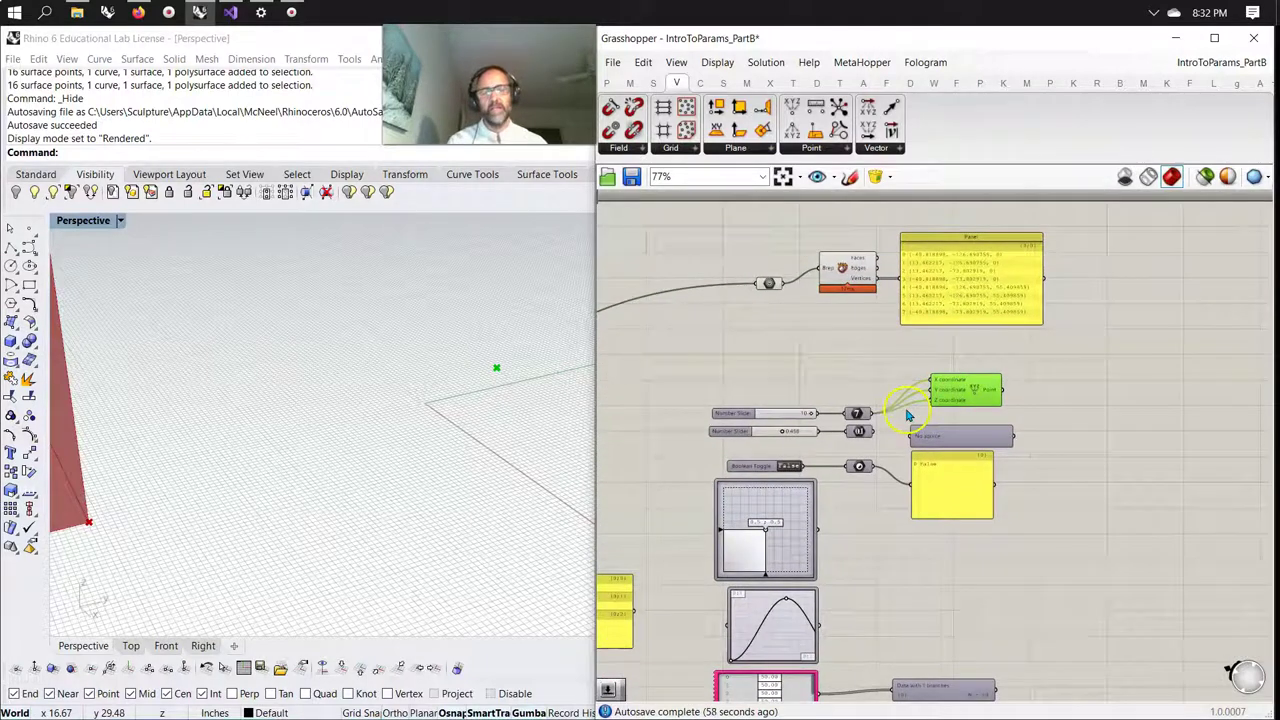
Move the Integer parameter, Construct Point and the integer slider up so they line up in one row.
right_click_drag(824, 525, 1034, 469)
scroll(717, 486, "down", 3)
right_click_drag(690, 480, 643, 466)
scroll(855, 341, "up", 8)
right_click_drag(922, 447, 806, 297)
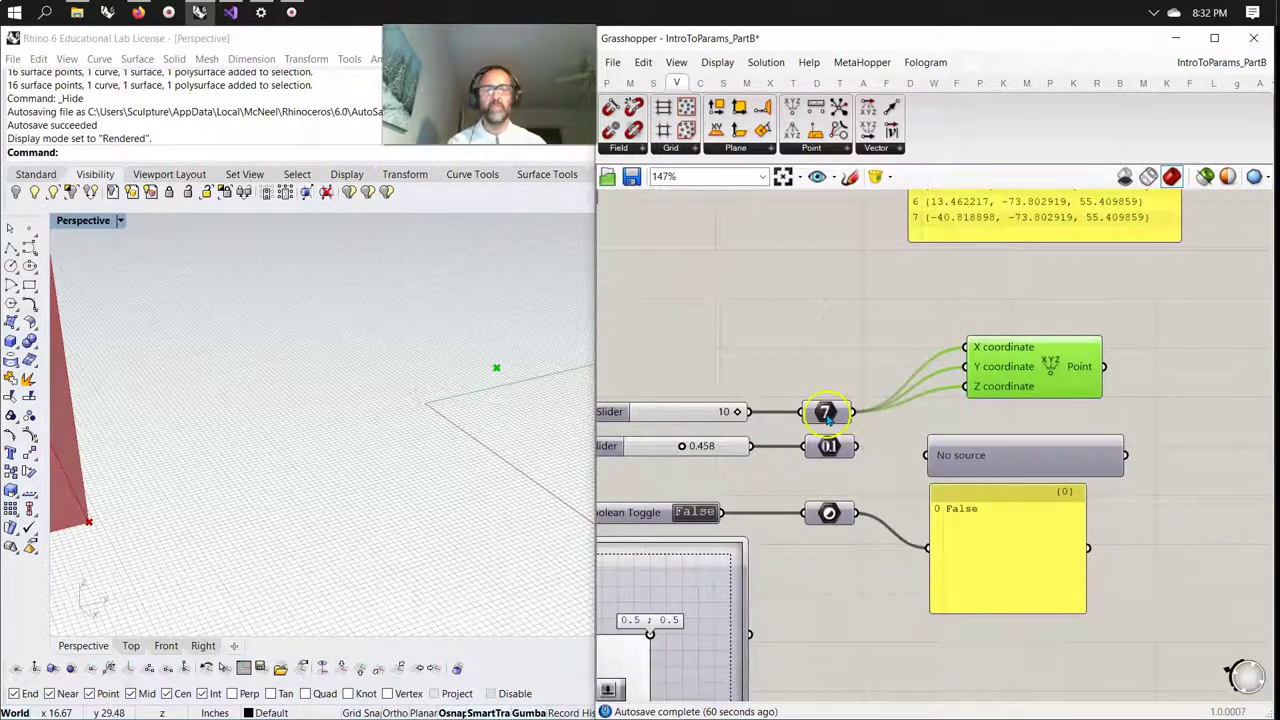
left_click_drag(826, 418, 827, 368)
left_click_drag(1005, 368, 994, 357)
left_click_drag(694, 411, 694, 364)
right_click_drag(707, 421, 844, 281)
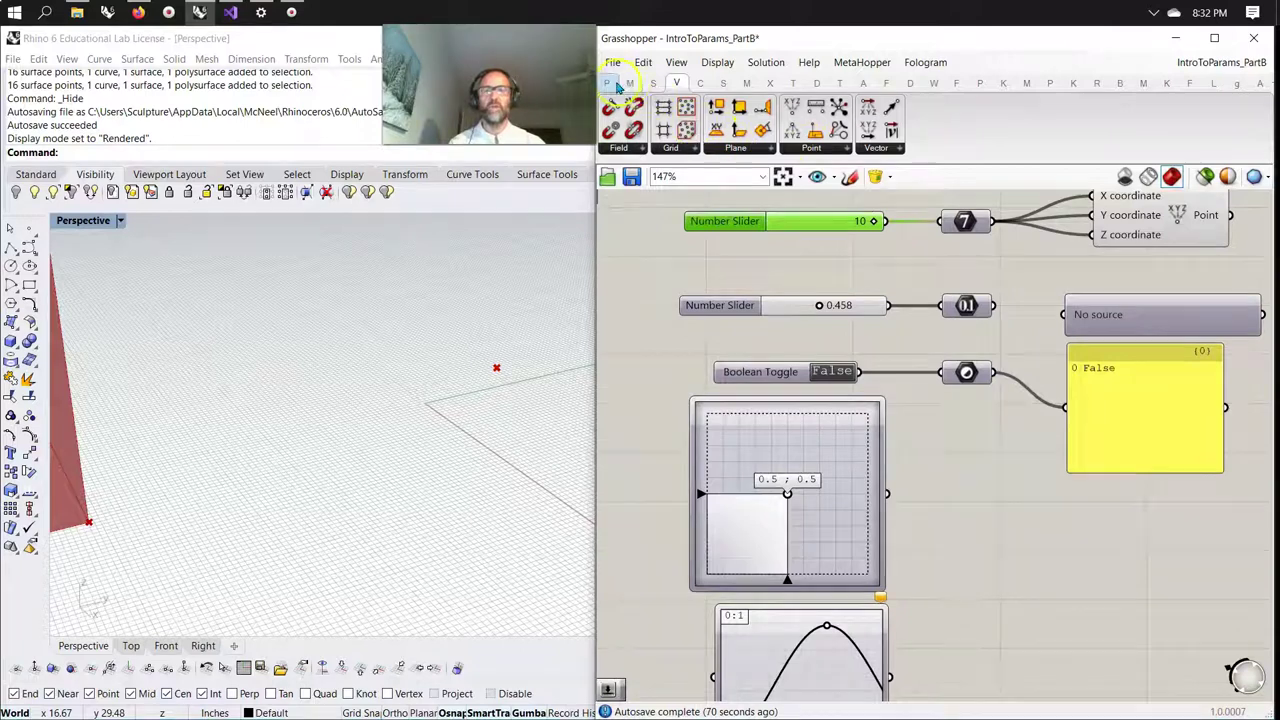
Show the Params component set, and search the canvas for components matching "cir".
left_click(609, 83)
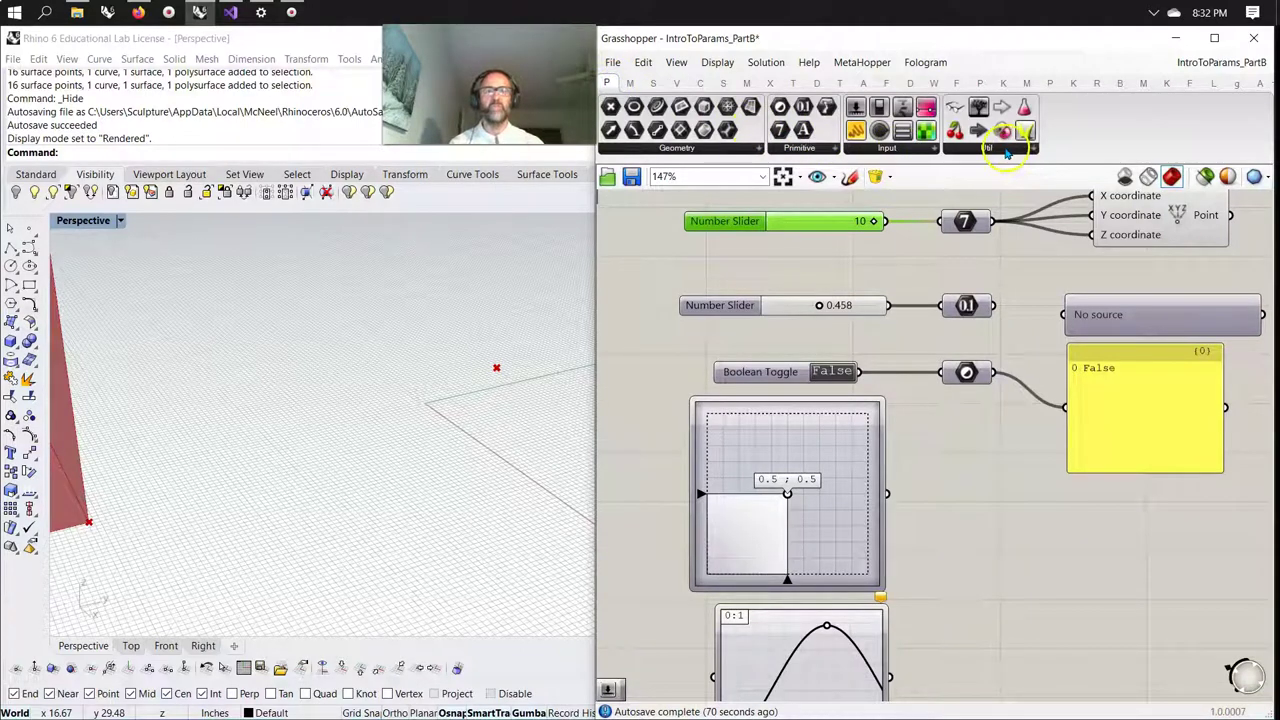
right_click_drag(990, 487, 866, 555)
left_click(873, 541)
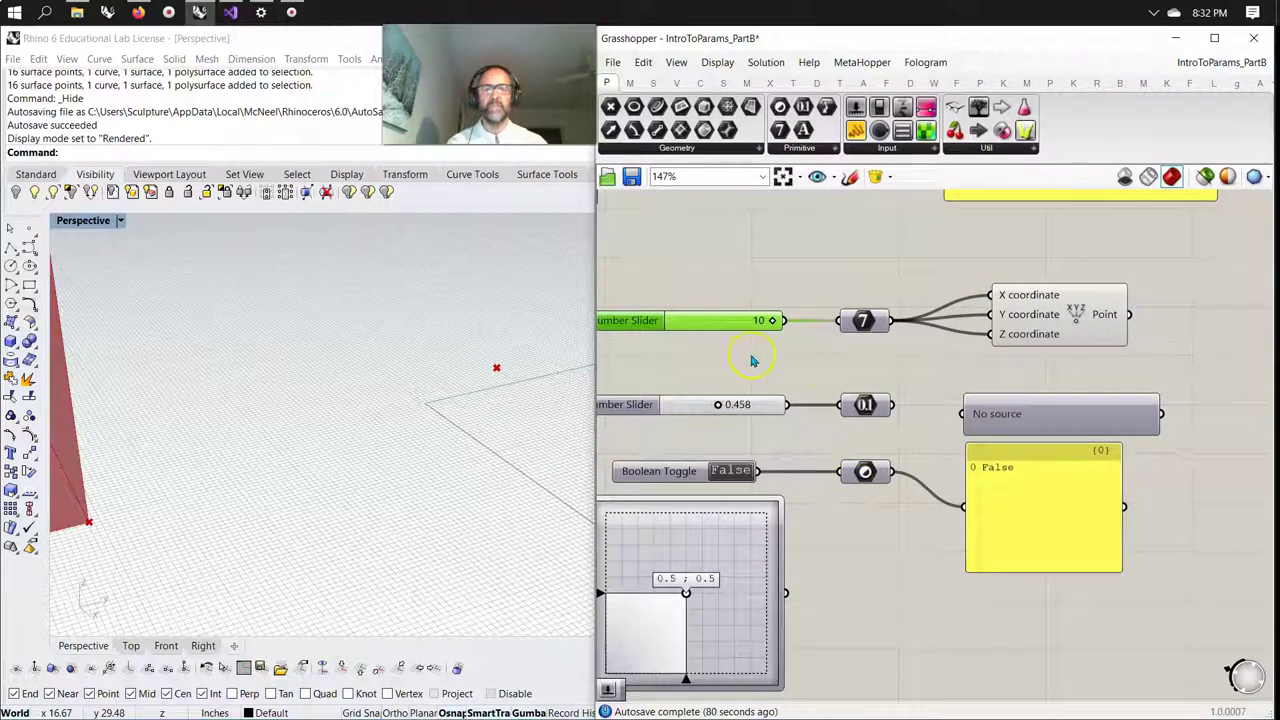
right_click_drag(737, 354, 702, 340)
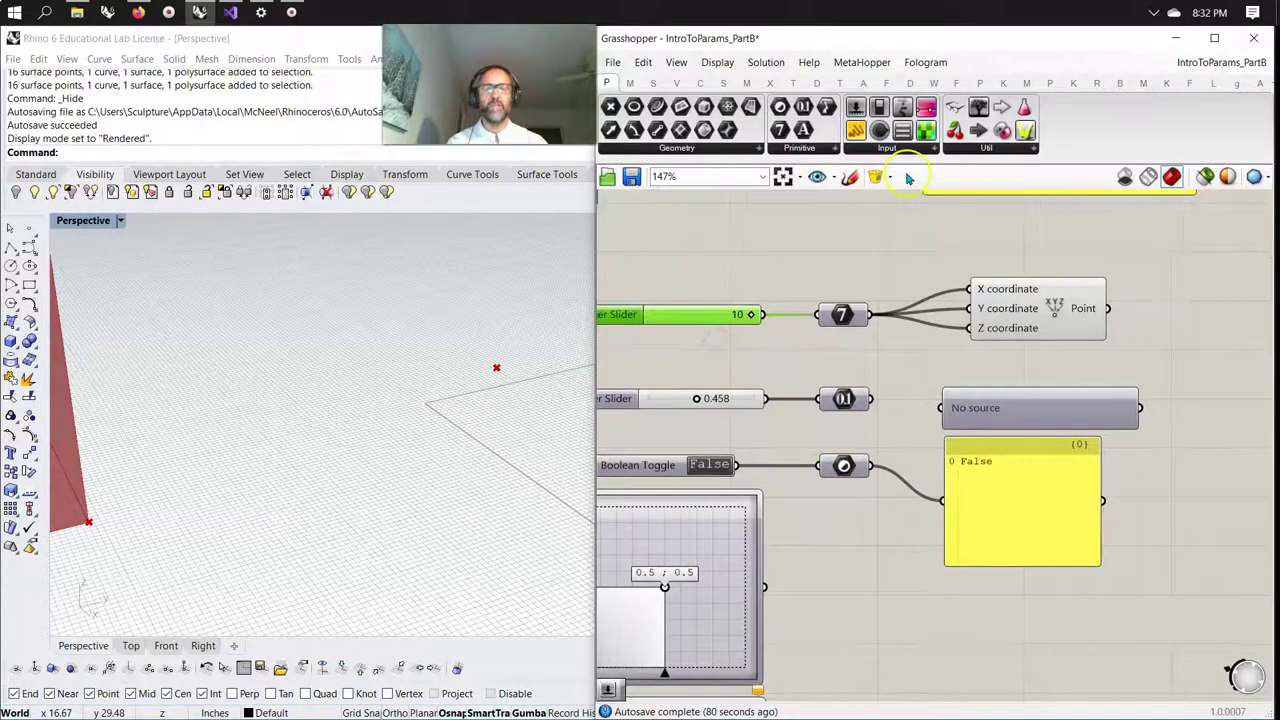
right_click_drag(1128, 348, 815, 321)
double_click(1061, 294)
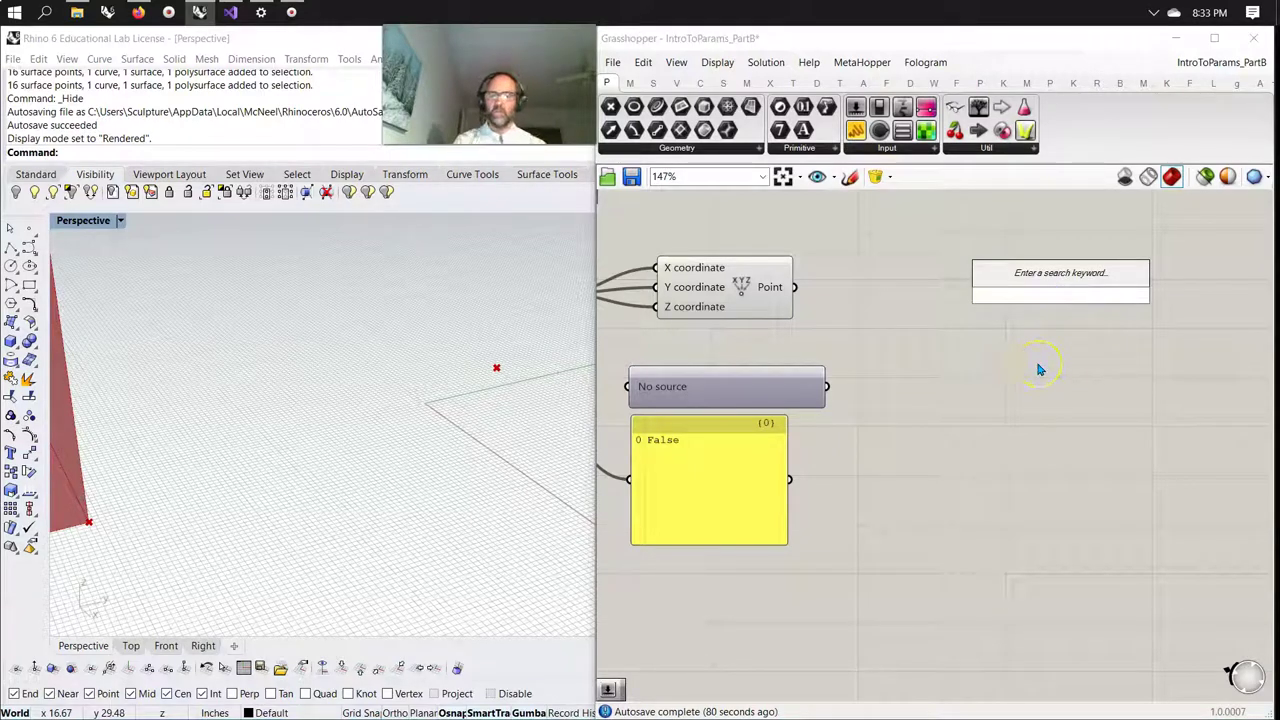
type("cir")
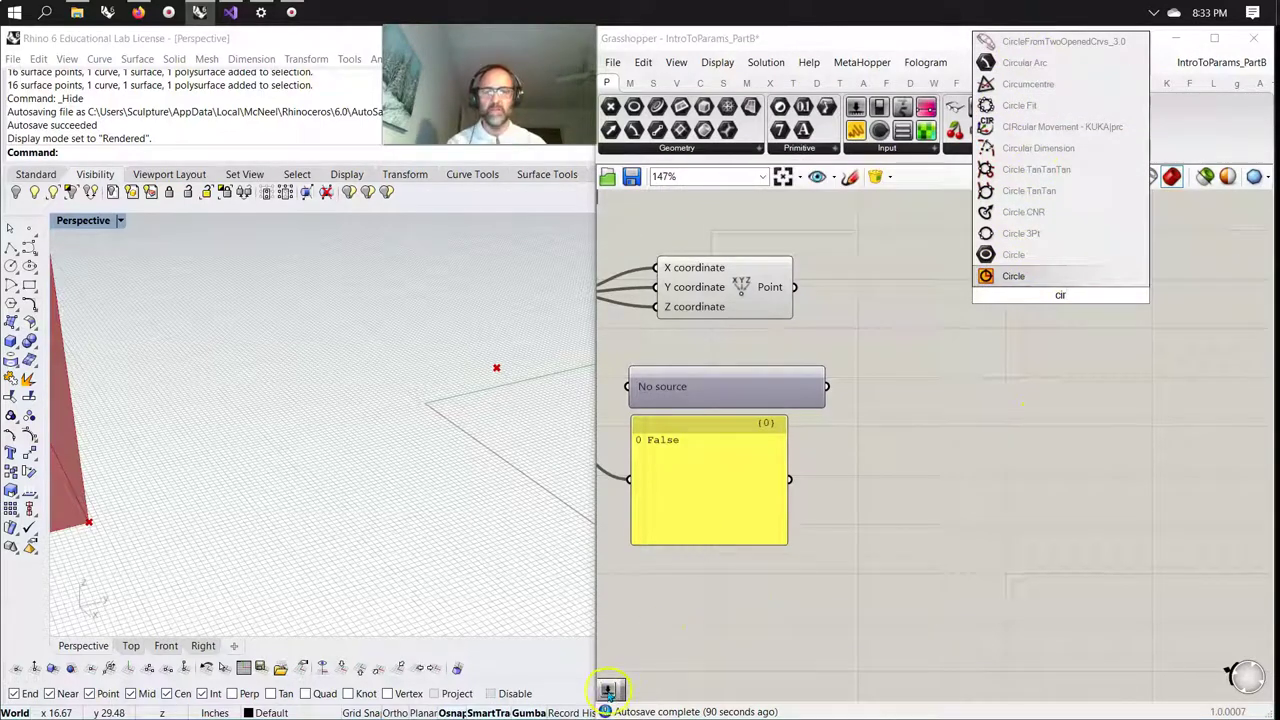
Examine the list of available canvas widgets, including Align, Markov and Profiler.
left_click(716, 66)
mouse_move(741, 377)
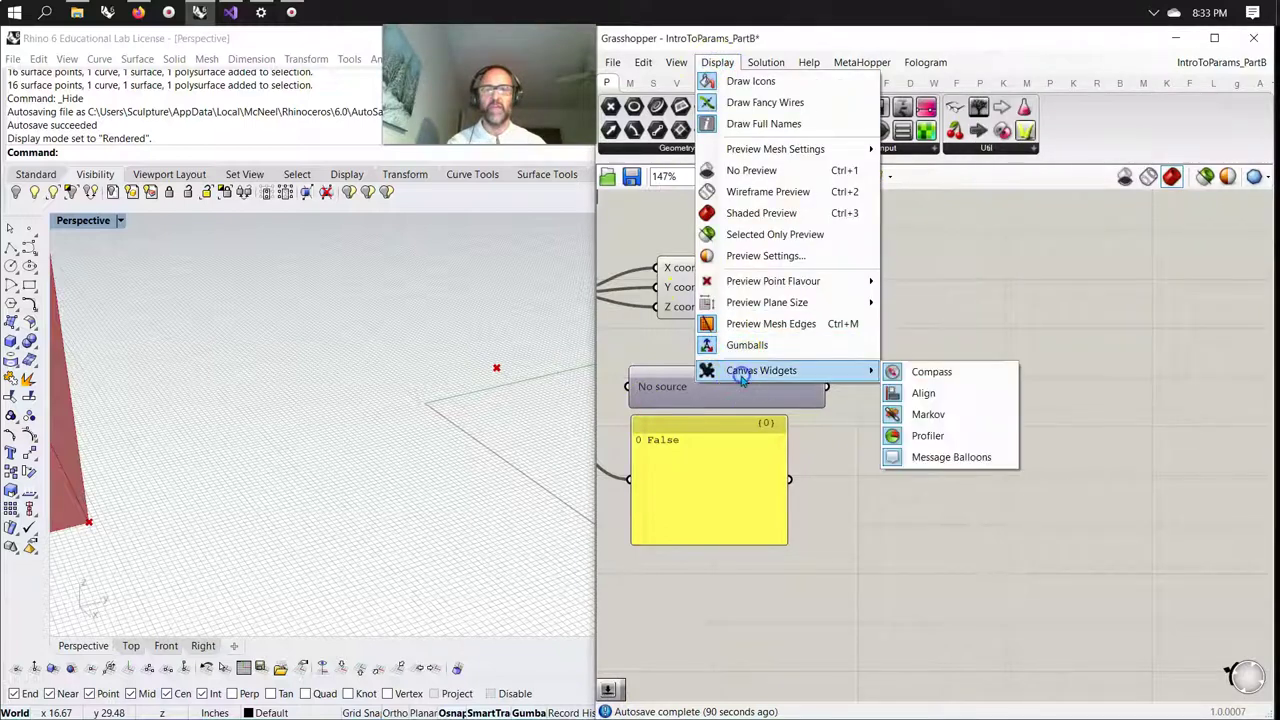
left_click(926, 398)
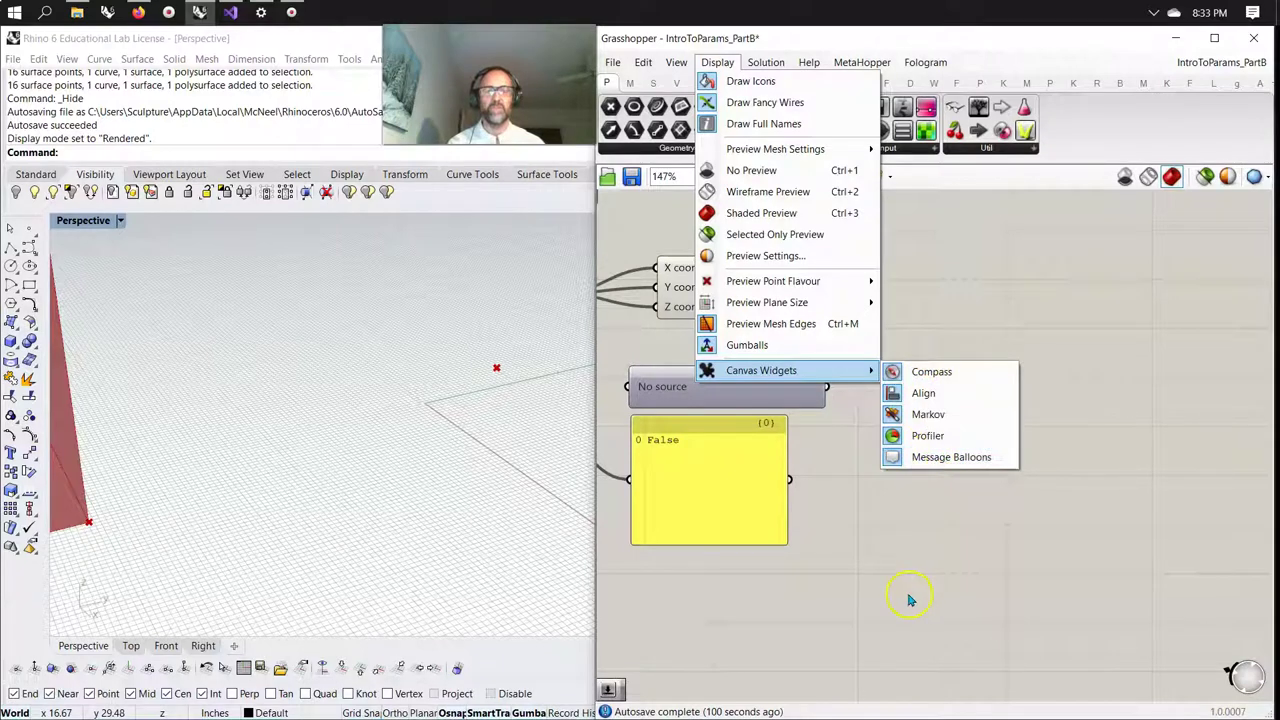
left_click(894, 551)
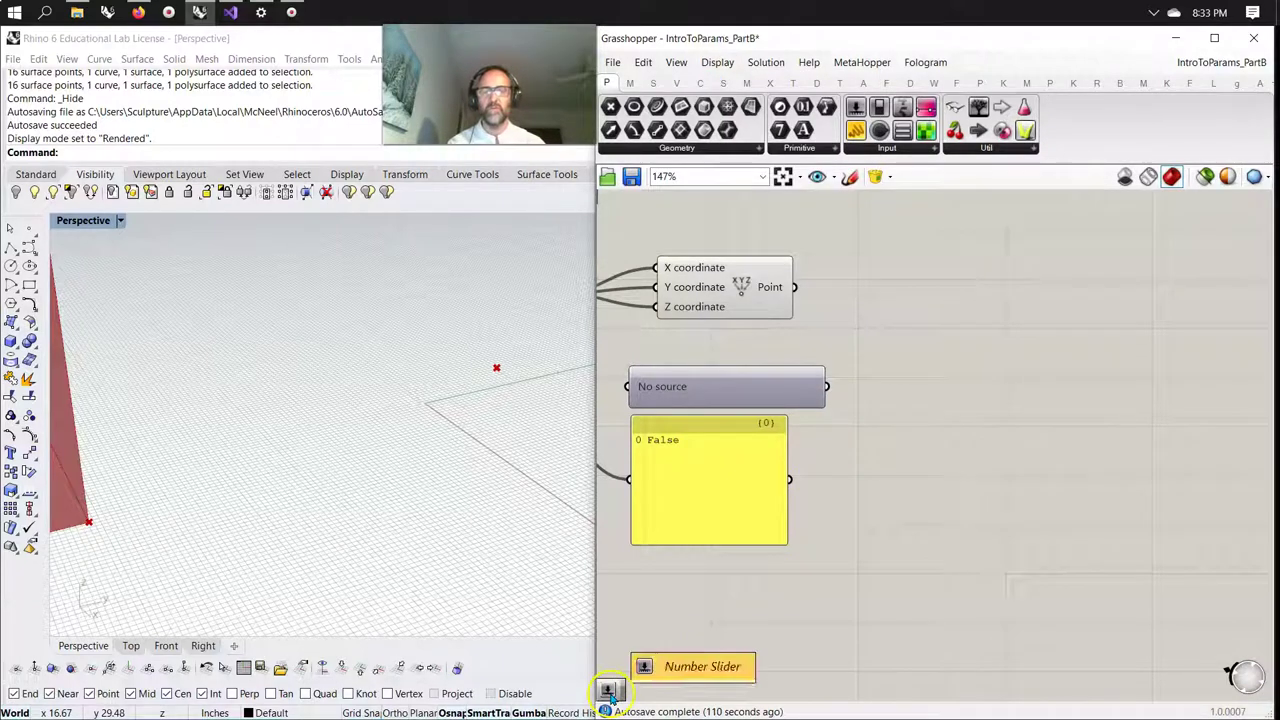
Create a number slider with value 1 through the canvas search, on the empty area beyond Construct Point.
right_click_drag(707, 624, 803, 622)
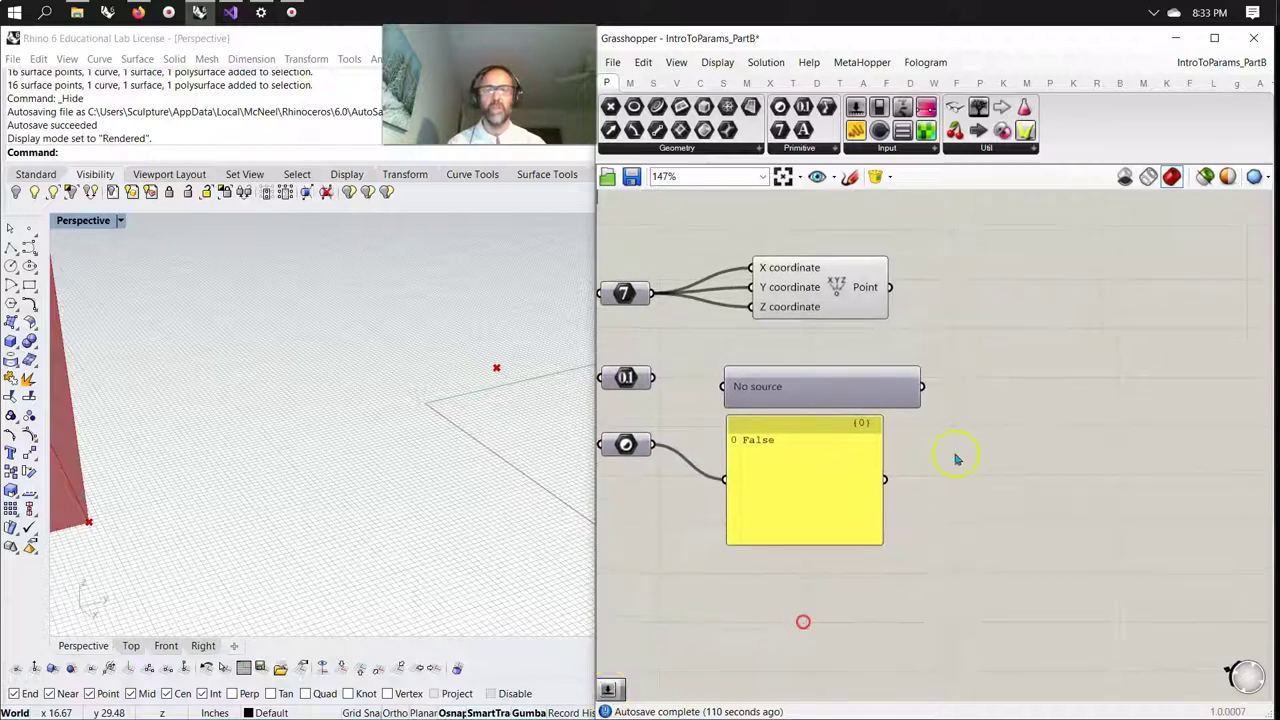
right_click_drag(1132, 405, 904, 415)
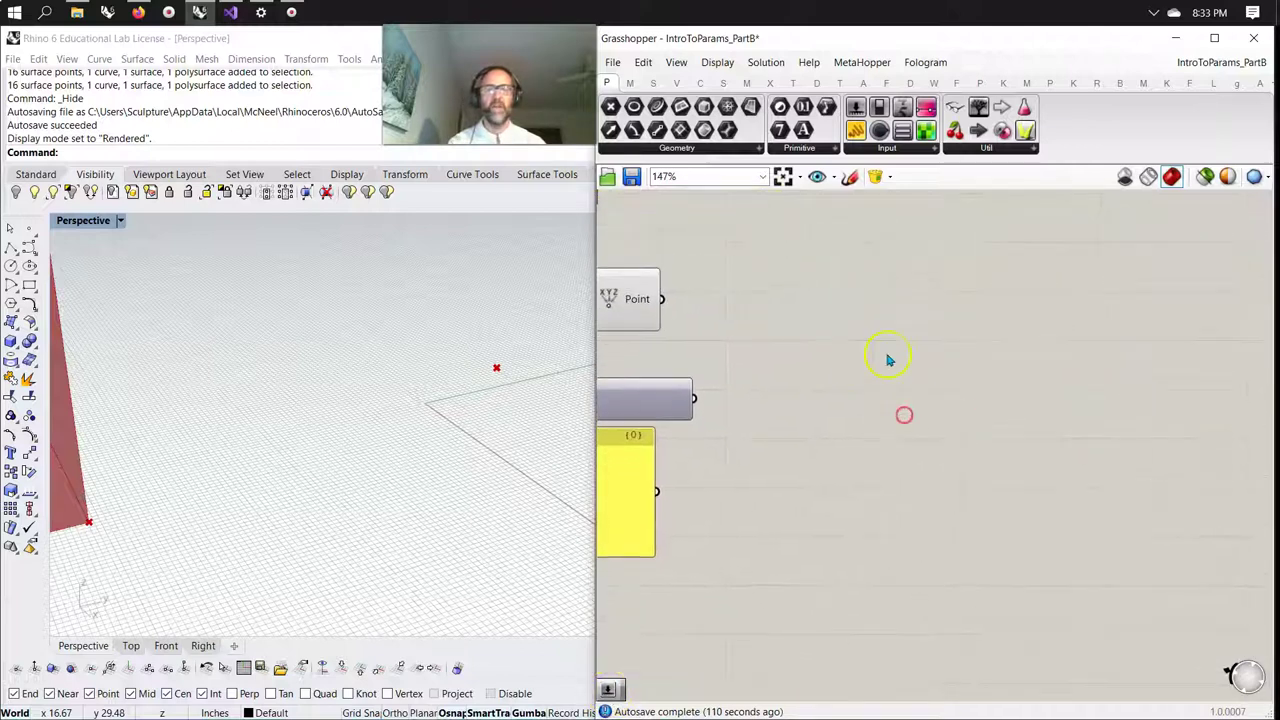
right_click_drag(906, 341, 1108, 429)
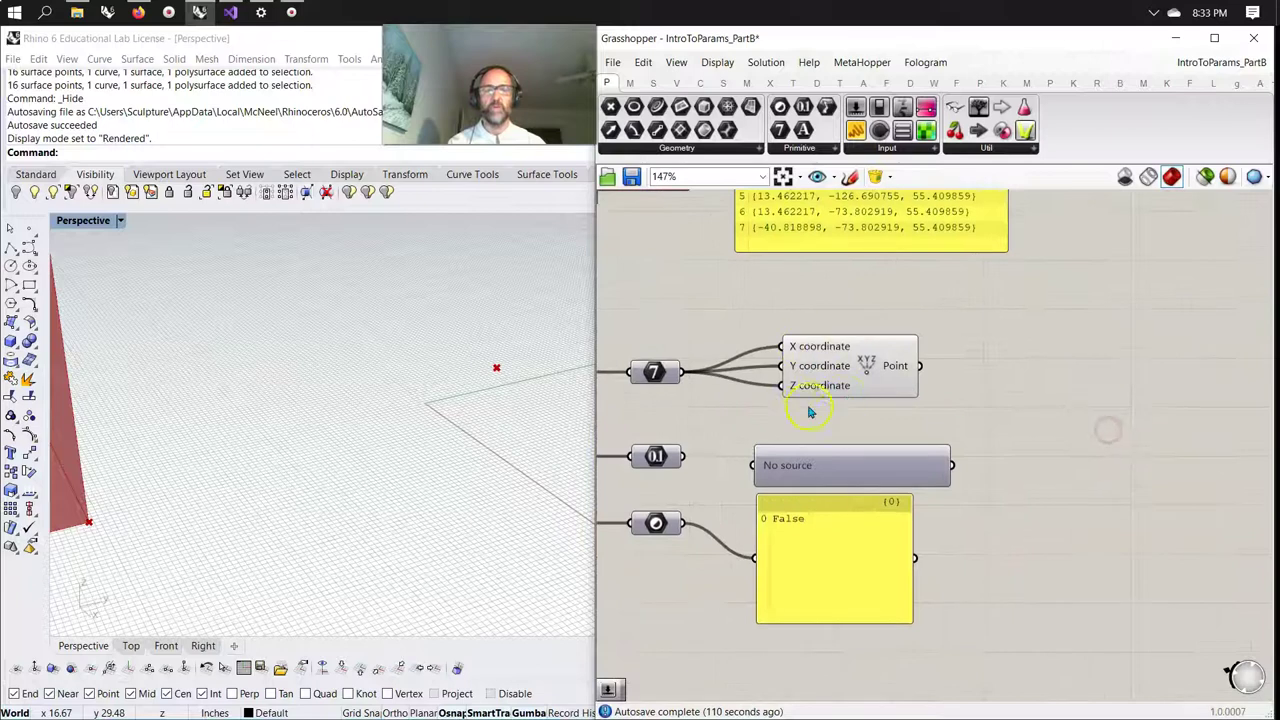
right_click_drag(1158, 421, 907, 376)
double_click(921, 318)
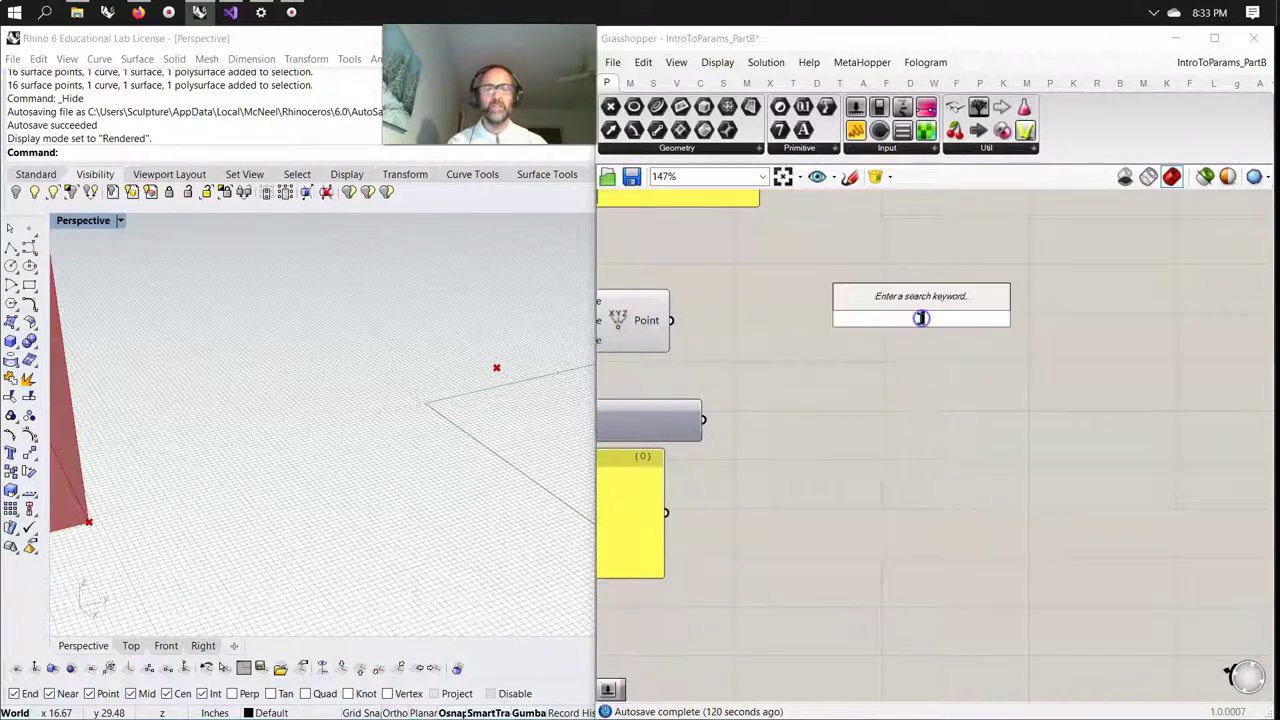
type("1")
key("Return")
Try the new slider's grip, and examine its rounding and numeric domain settings without changing them.
left_click_drag(1010, 320, 960, 330)
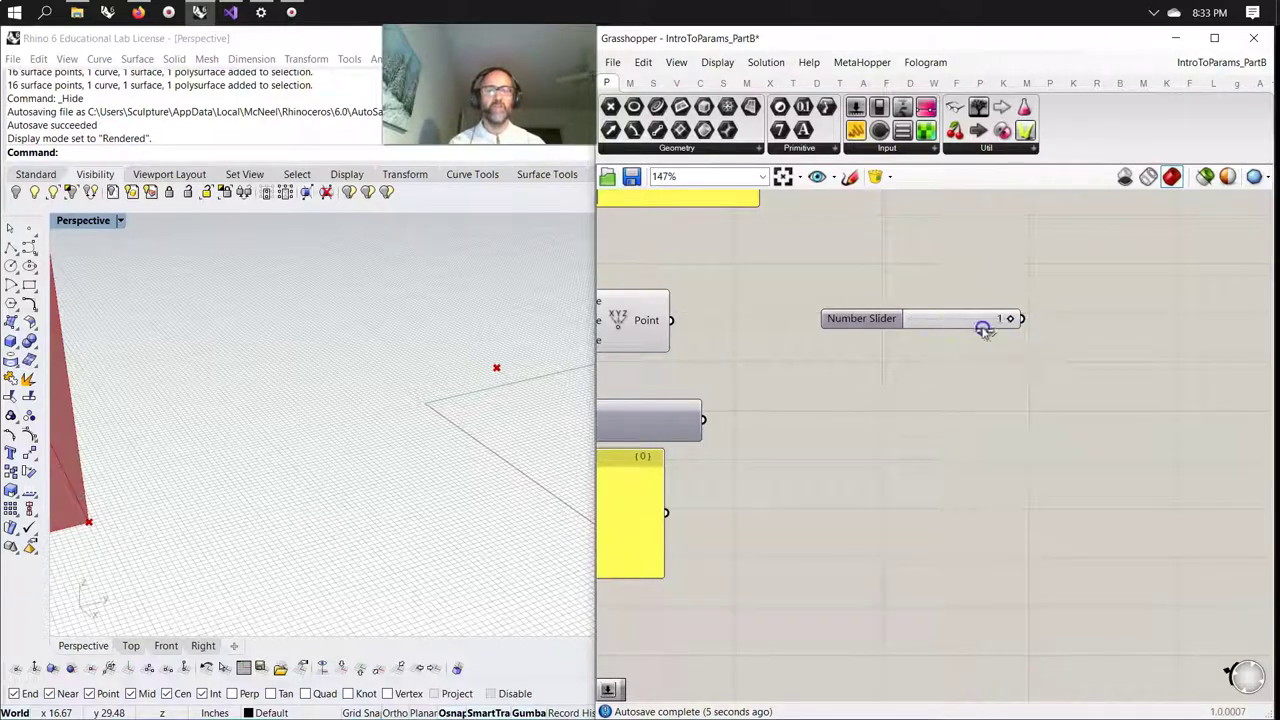
right_click(969, 320)
left_click(1005, 383)
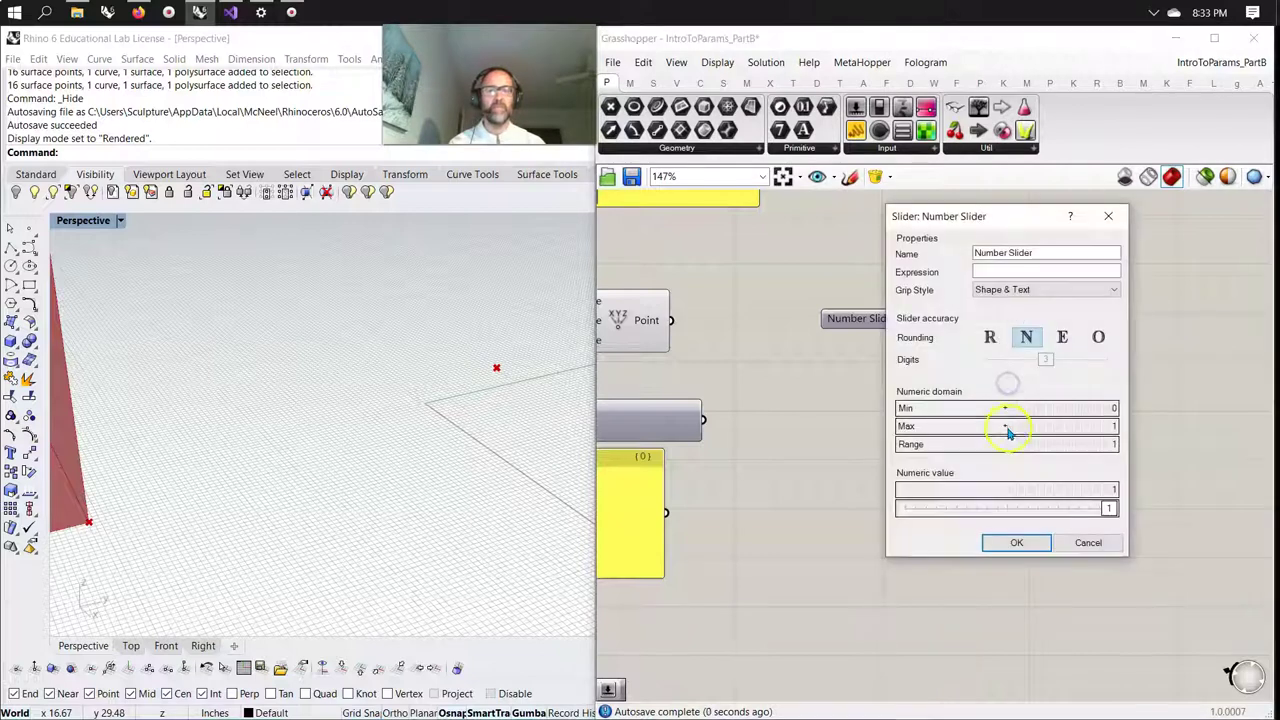
left_click(1088, 542)
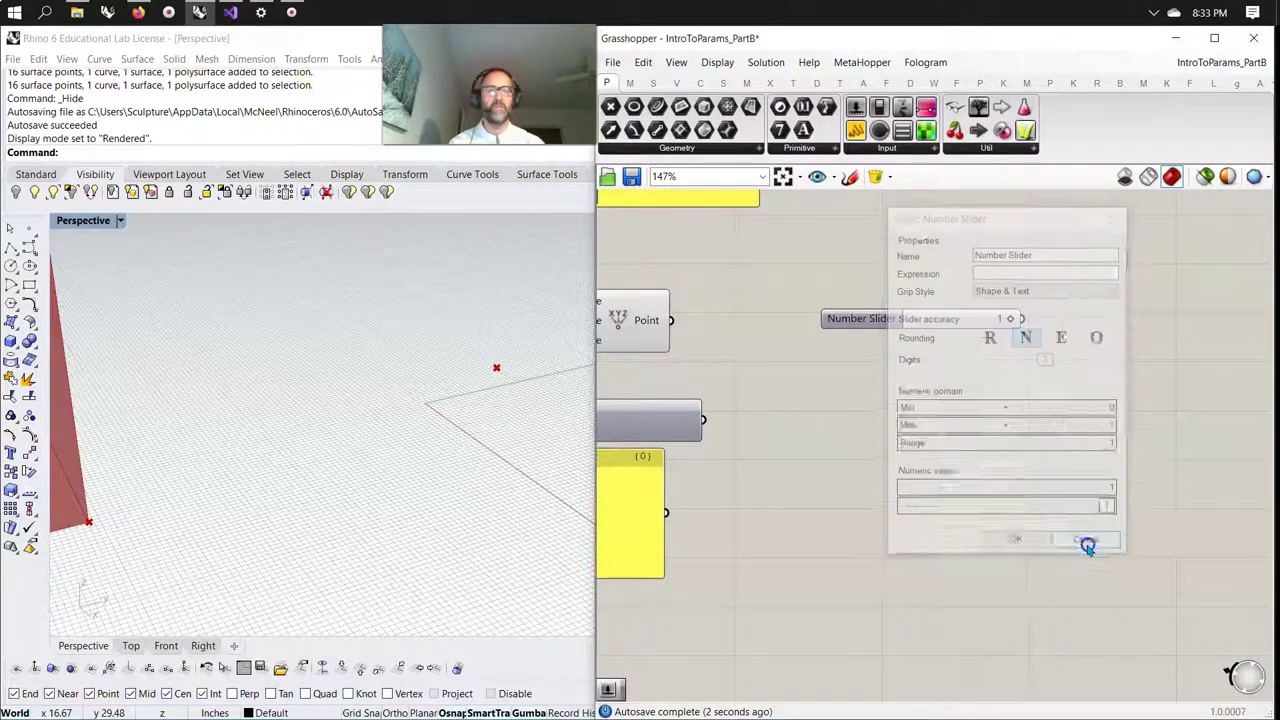
Place a second, default number slider below the first one and set it to 0.515.
left_click_drag(855, 107, 1016, 398)
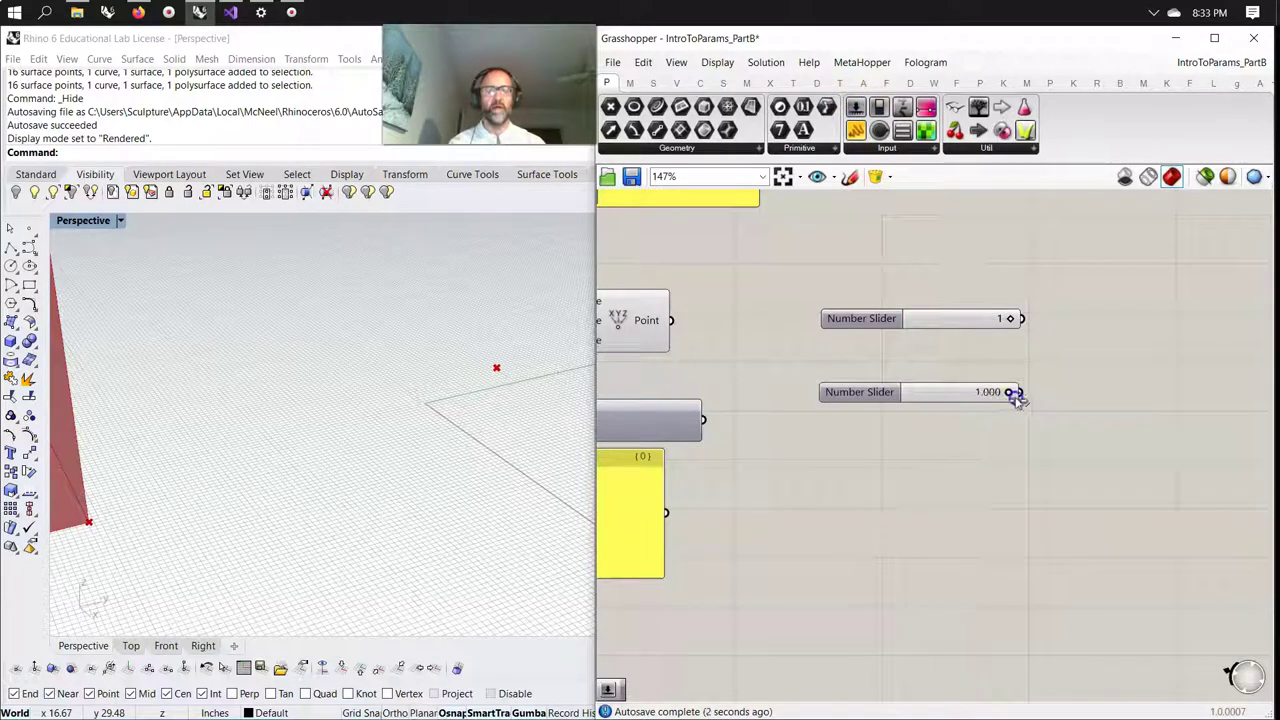
left_click_drag(1016, 398, 962, 390)
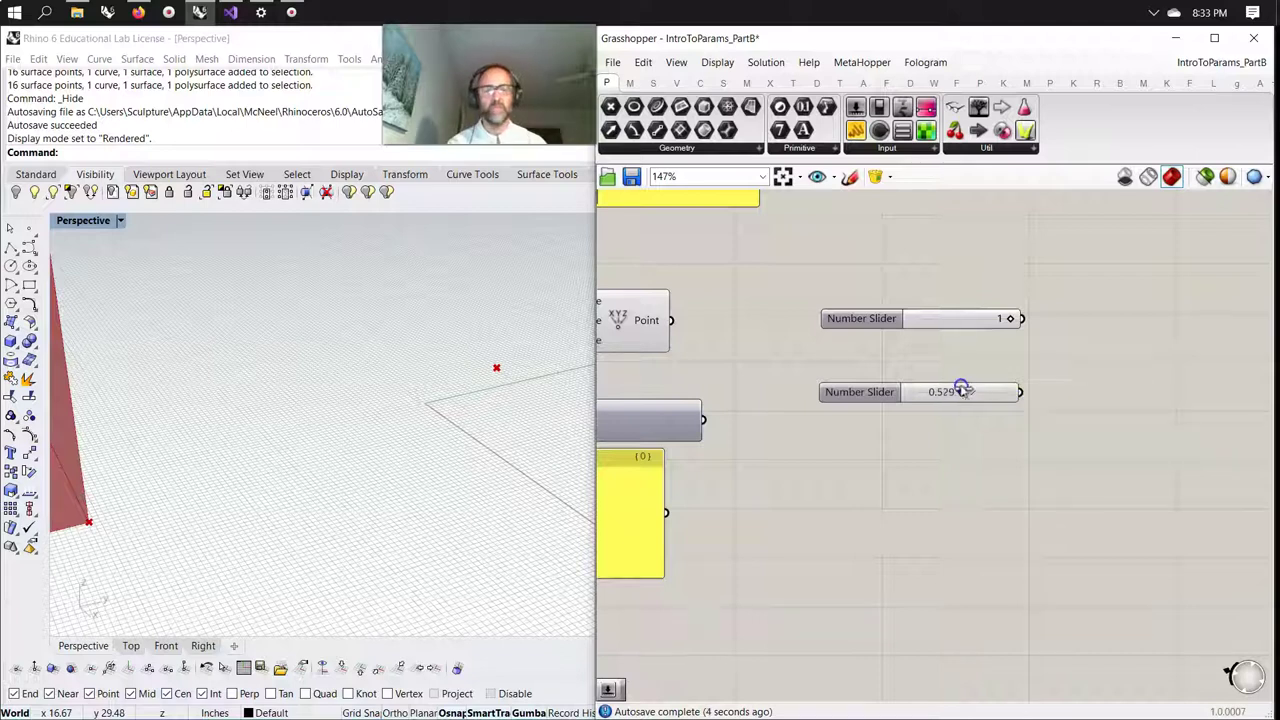
Configure the second slider with R rounding, 2 digits and a value of 0.52, after trying N rounding.
right_click(971, 398)
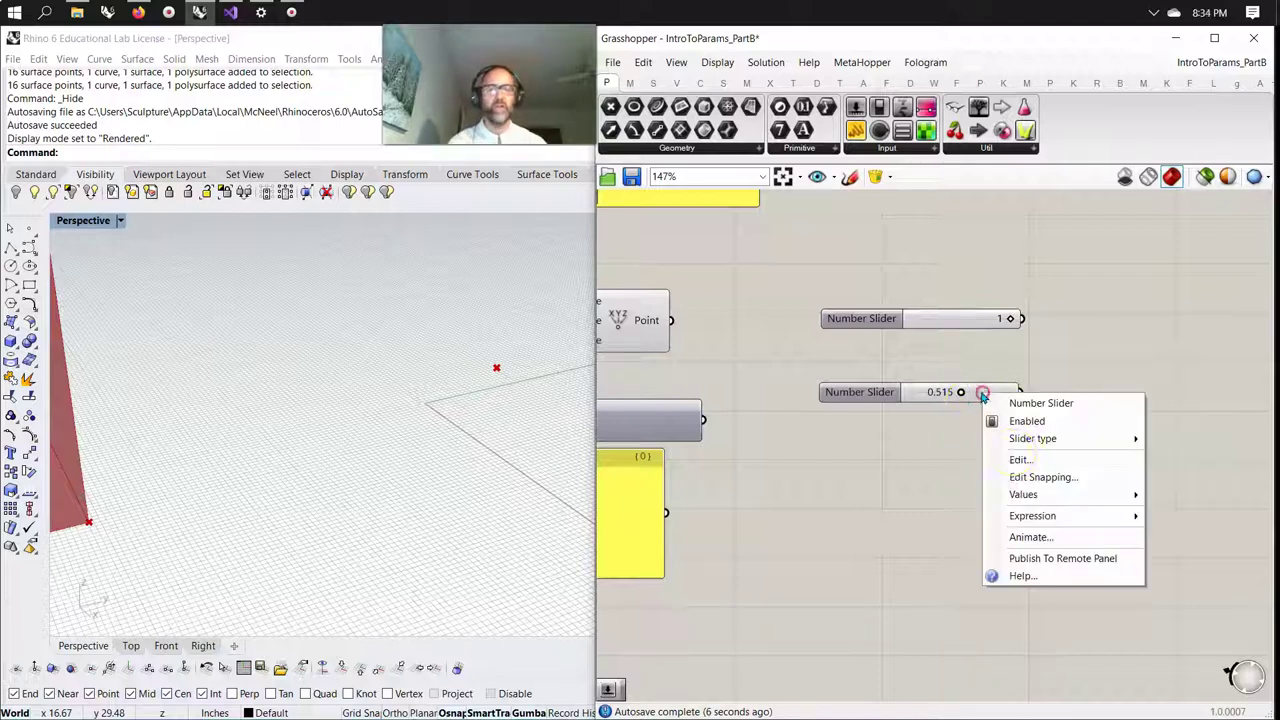
left_click(1014, 457)
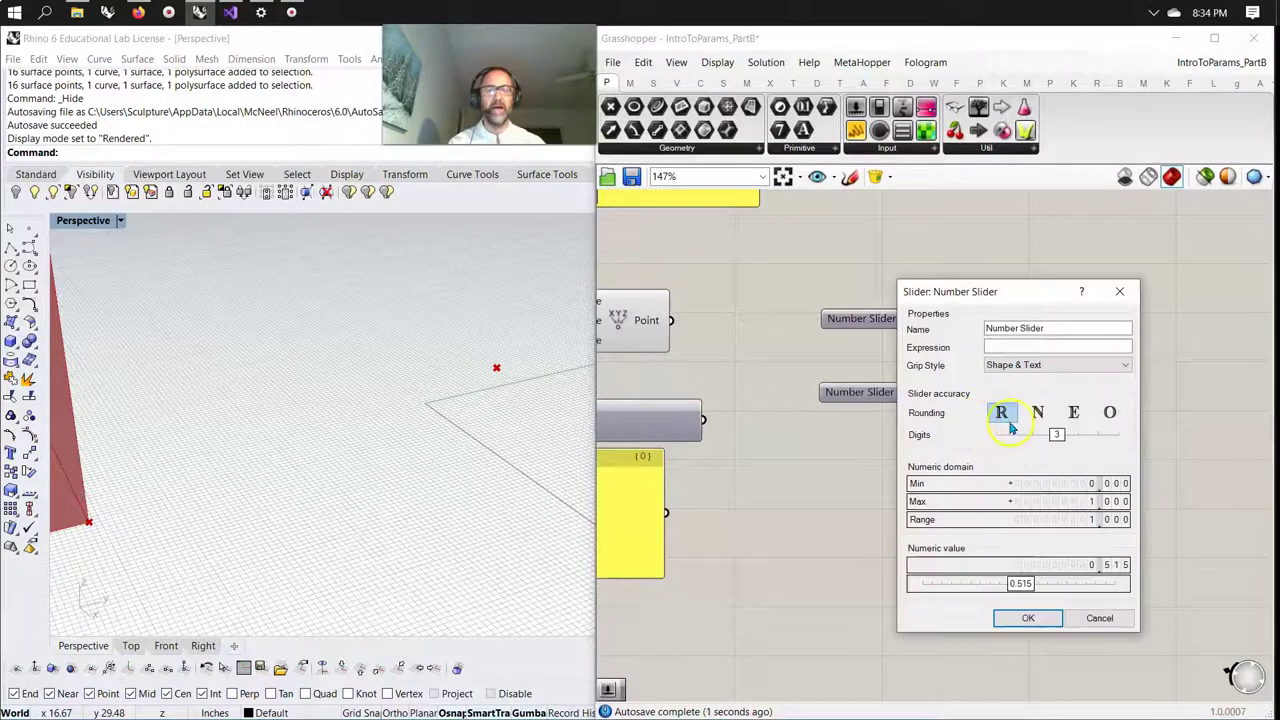
left_click(1037, 415)
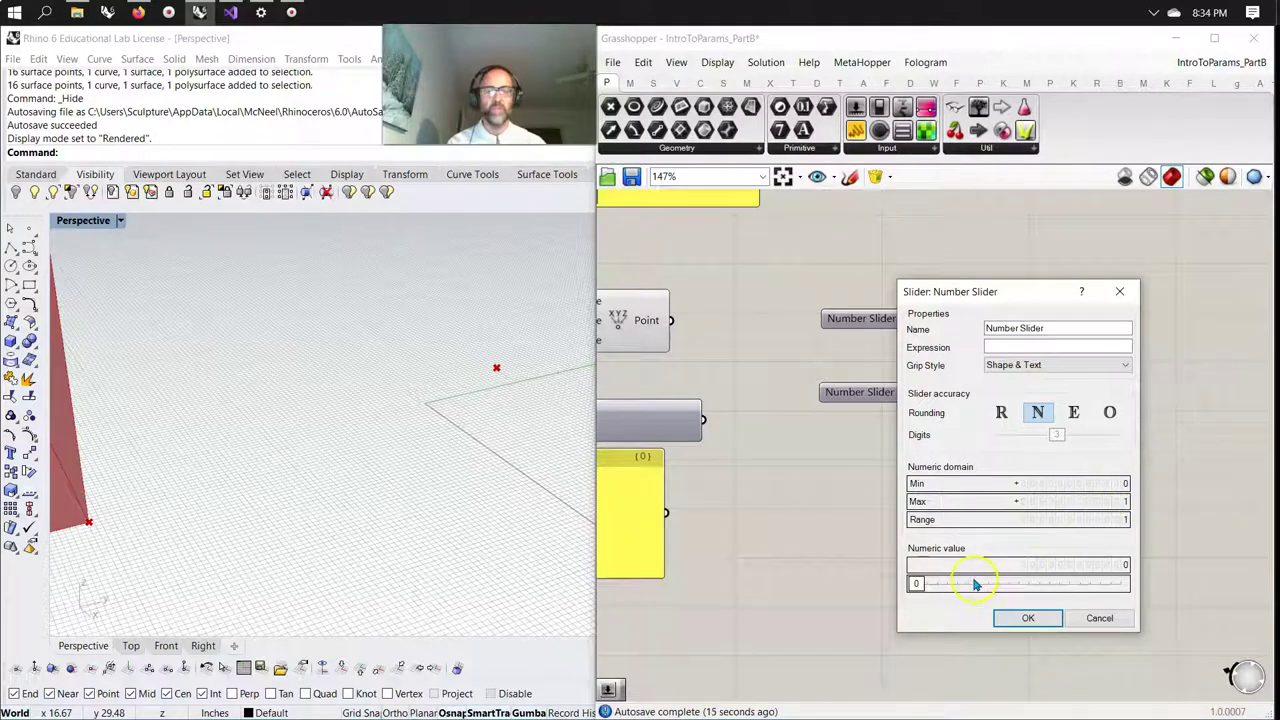
left_click_drag(917, 585, 1031, 568)
left_click(1001, 412)
left_click_drag(1062, 446, 1038, 444)
left_click_drag(1049, 588, 1022, 600)
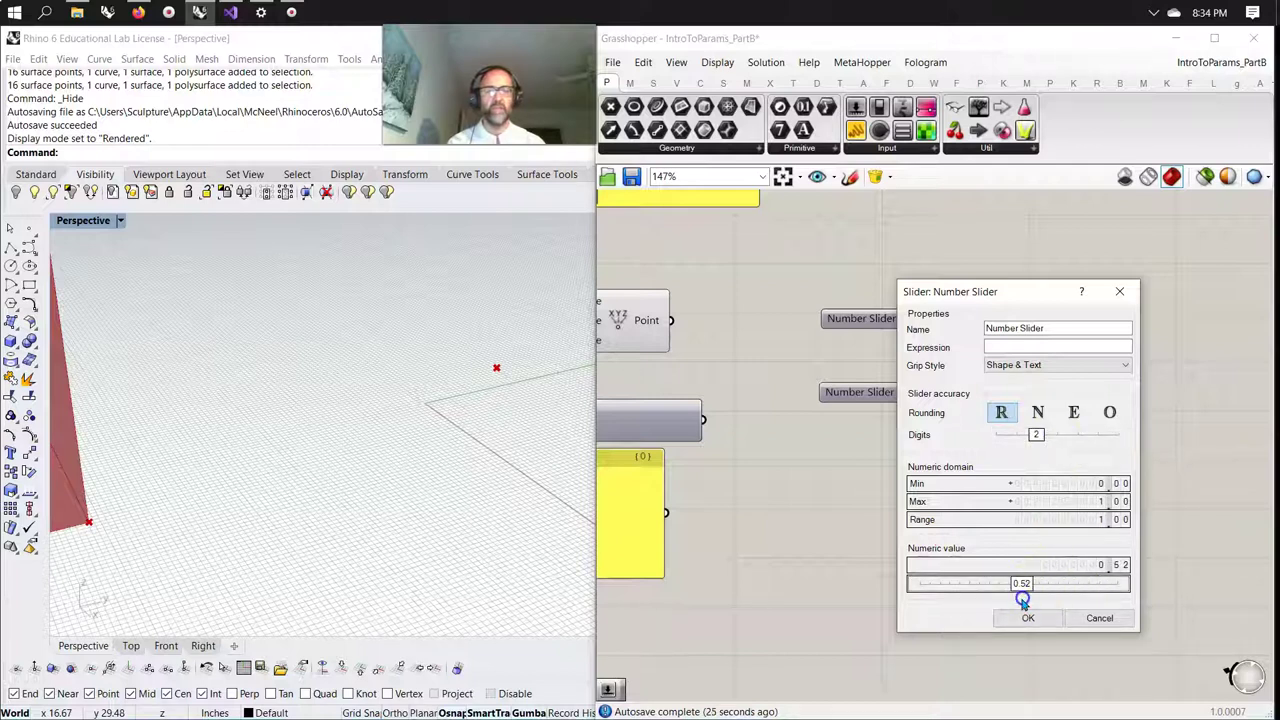
left_click(1028, 617)
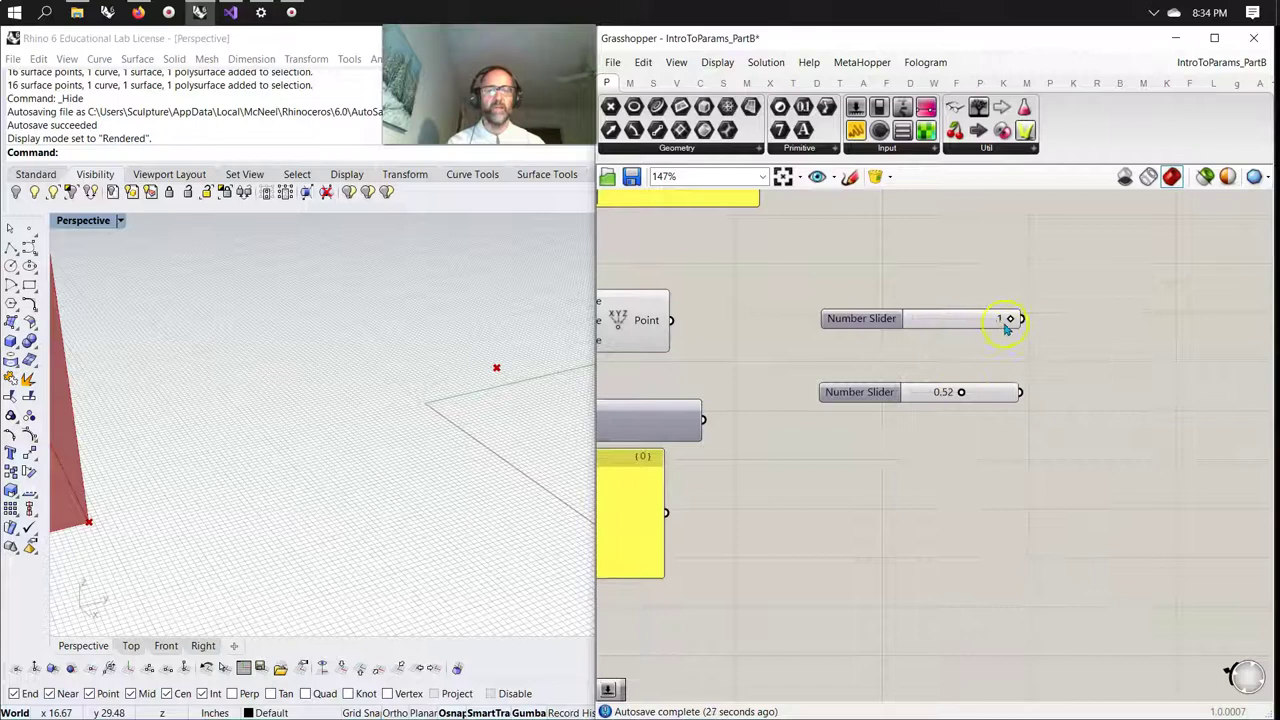
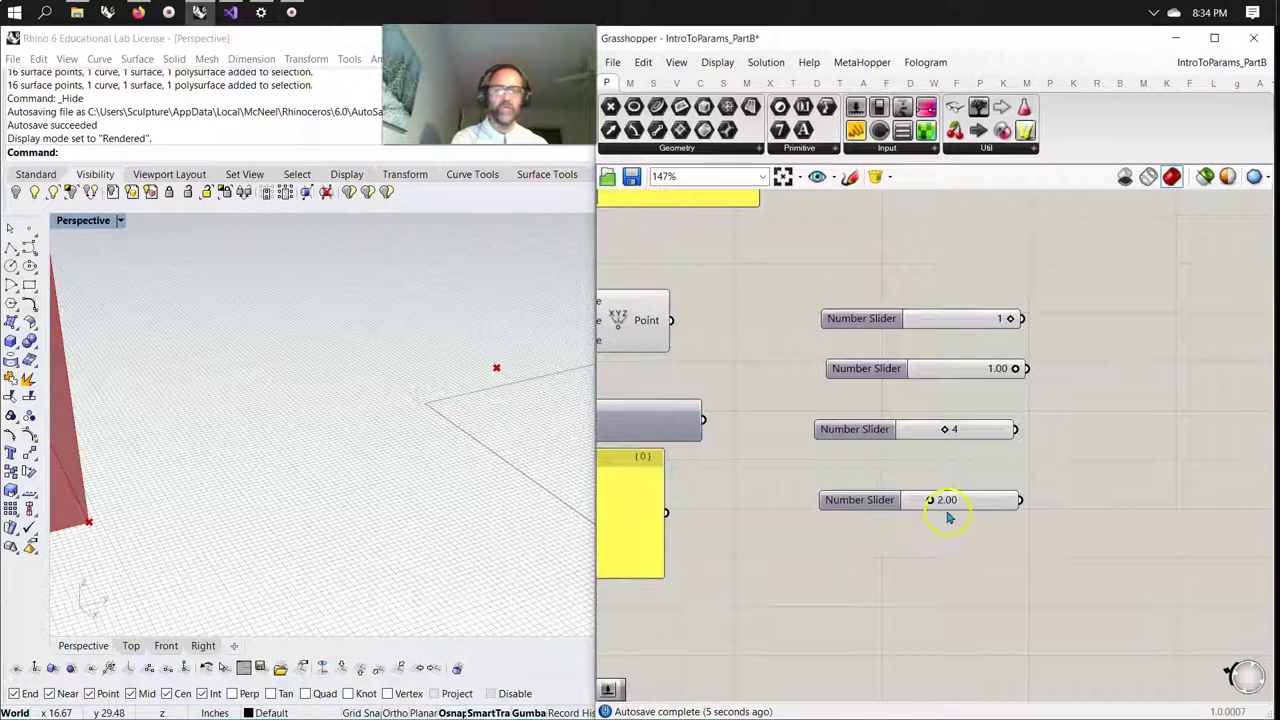
Set the two-decimal slider to 5.88 directly under the 4 slider, and add a slider initialized with 12 below it, adjusted to 34.
left_click_drag(905, 505, 980, 460)
double_click(931, 528)
type("3.2")
key("Return")
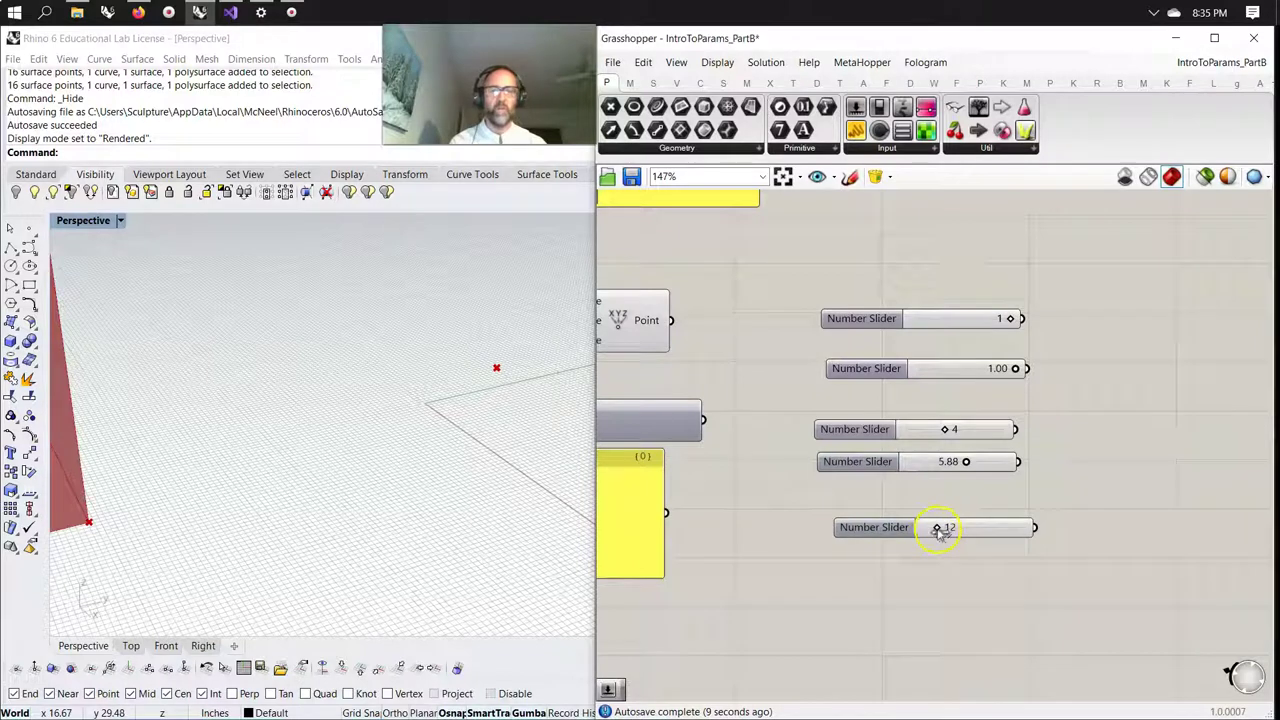
left_click_drag(921, 530, 966, 537)
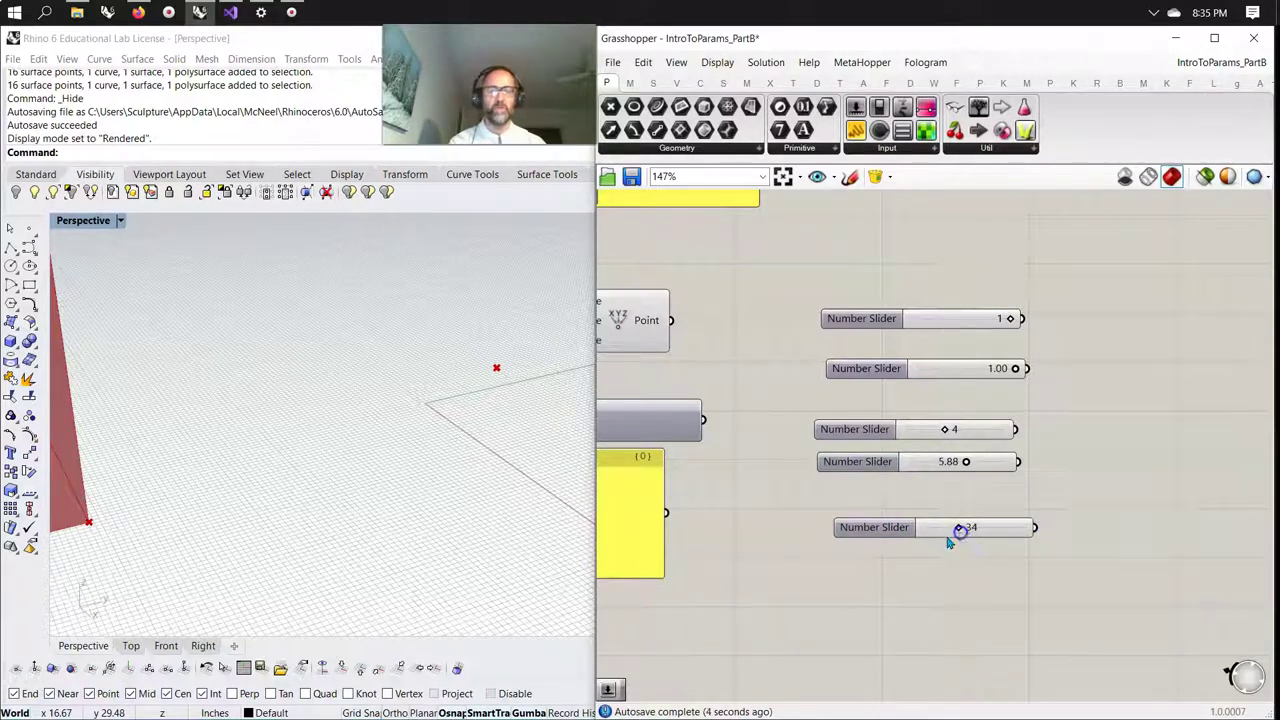
Create another number slider initialized with 12.00 below the 34 slider, and adjust it to 69.80.
double_click(914, 573)
type("12.0")
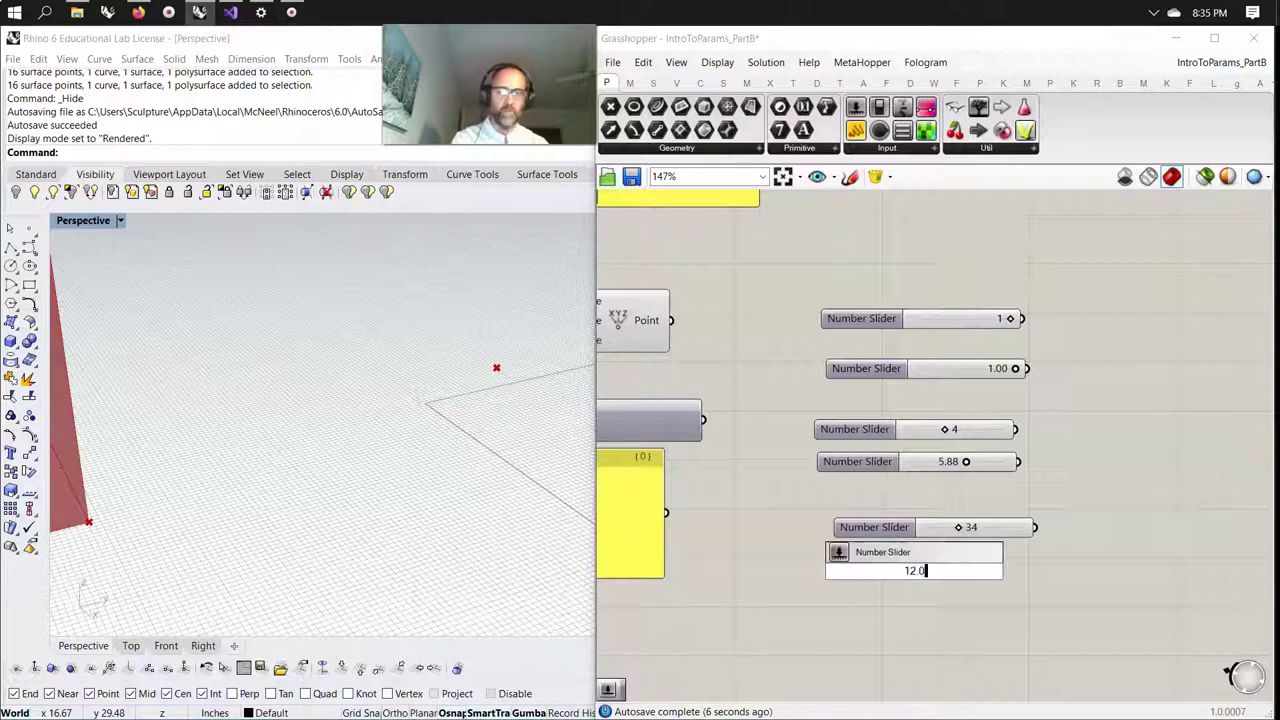
type("0")
key("Return")
left_click_drag(920, 572, 978, 572)
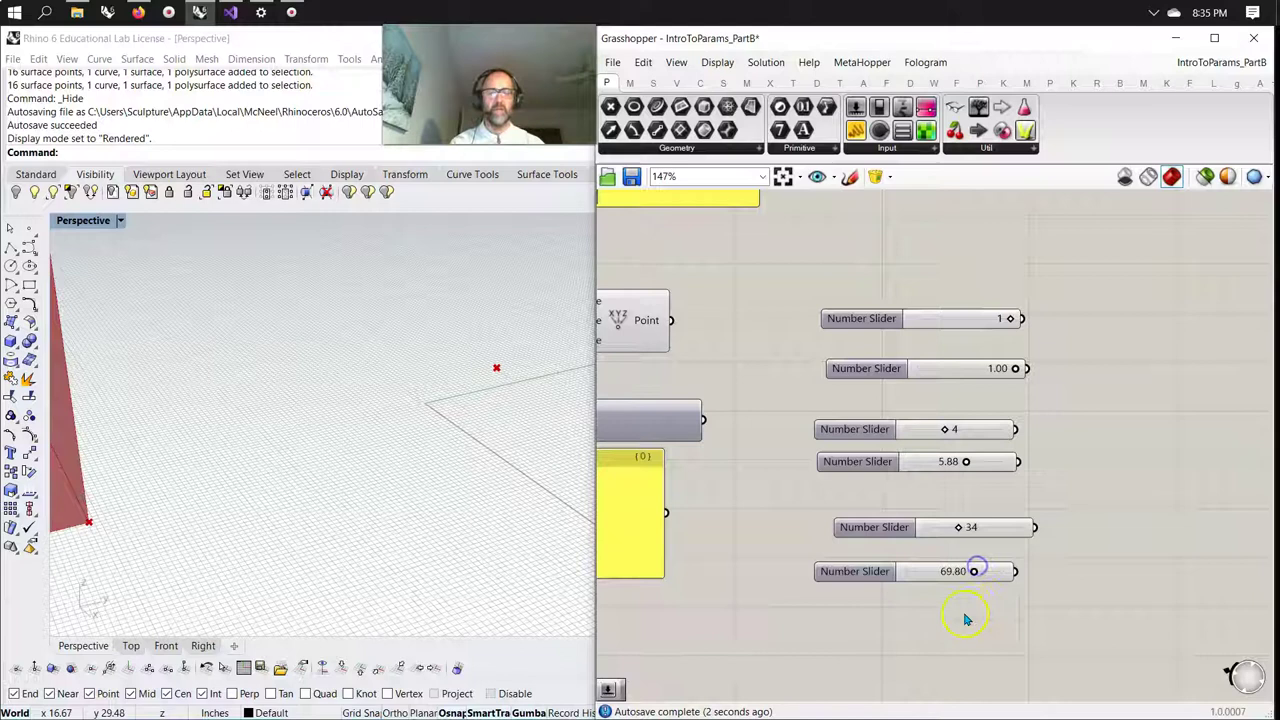
Align the six sliders in one vertical column with even spacing, and move the group up to free space below.
left_click_drag(964, 621, 818, 288)
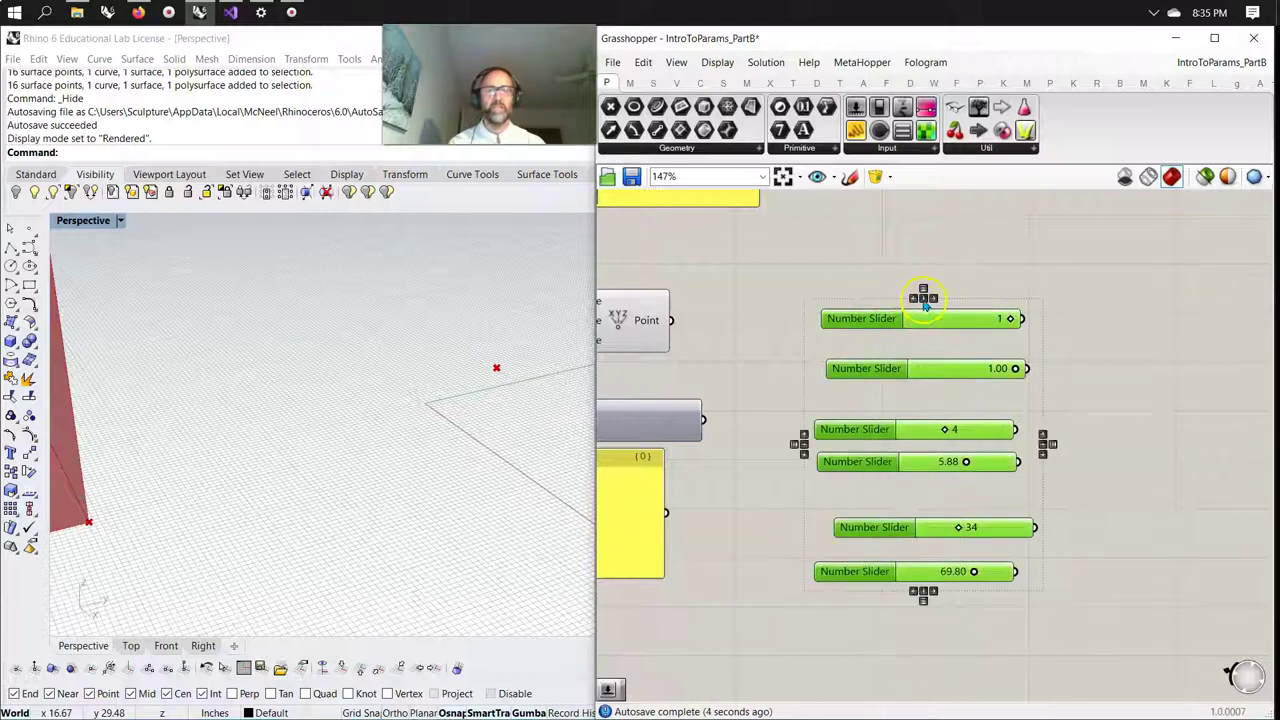
left_click(922, 296)
left_click(922, 296)
left_click_drag(932, 370, 903, 268)
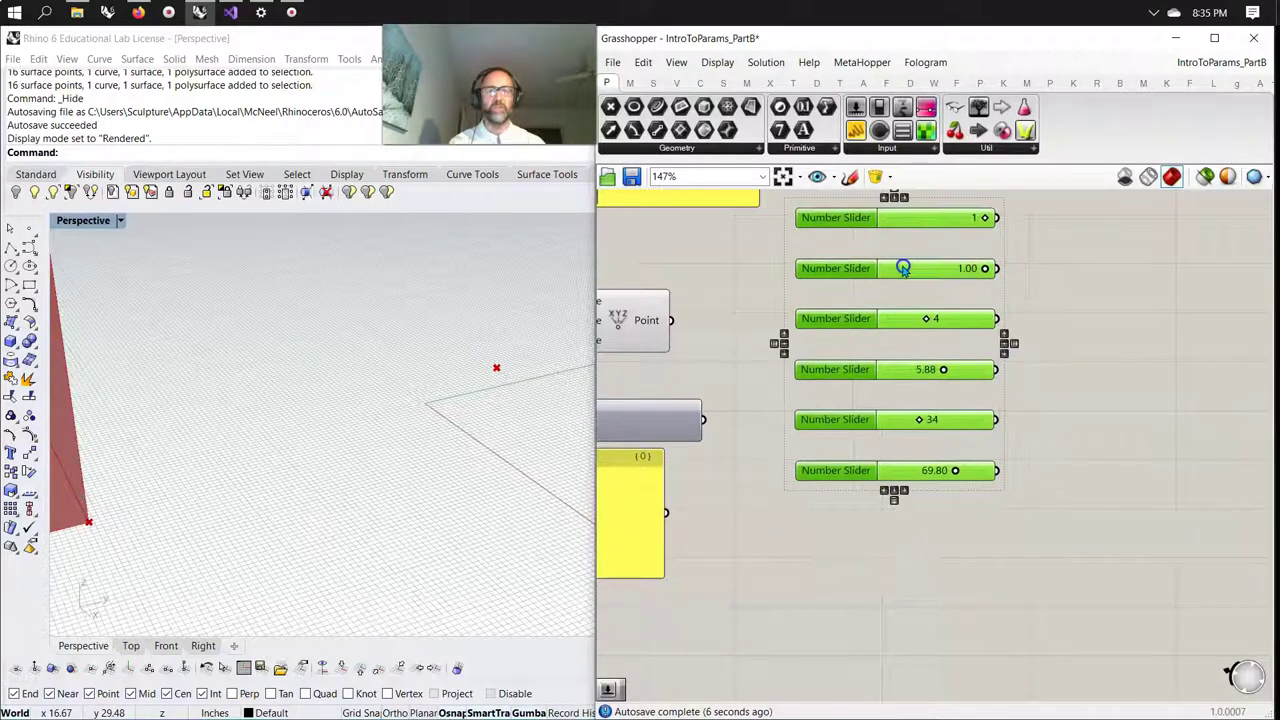
left_click(880, 549)
Create a number slider from 1.23..6.89 below the column, set it to 2.73 and place it just under the 69.80 slider.
double_click(887, 562)
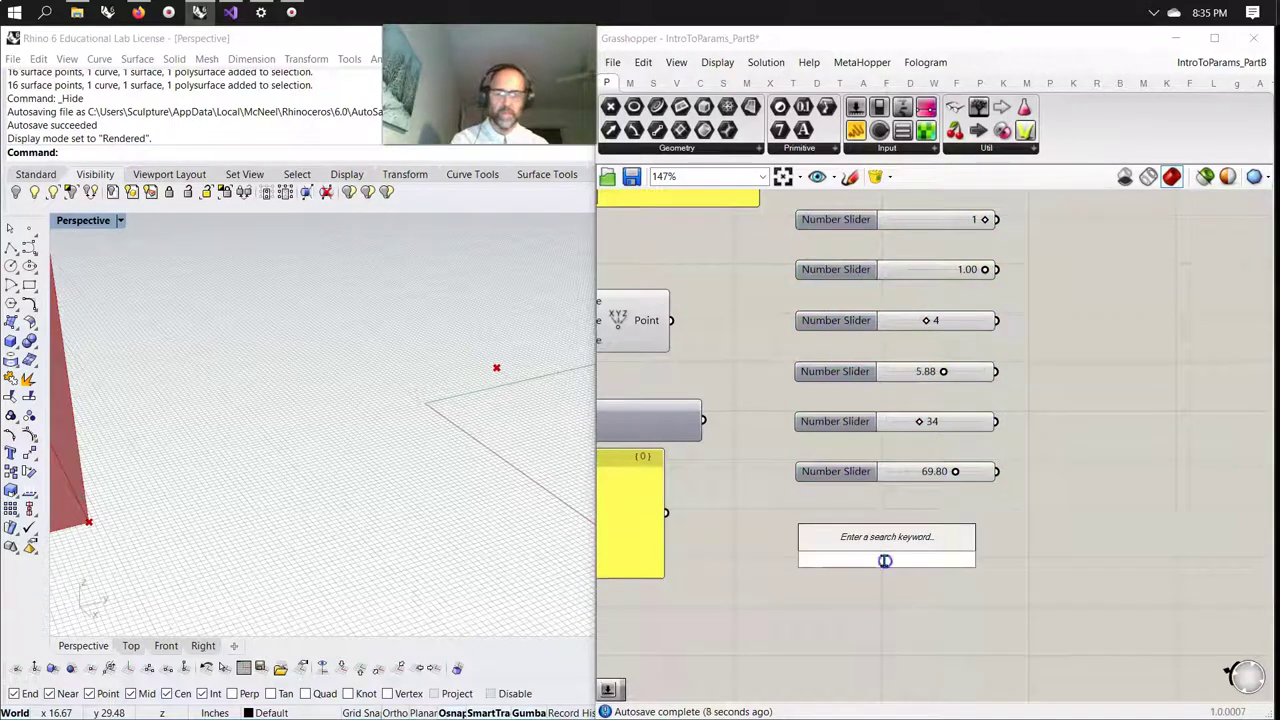
type("1.23..6.89")
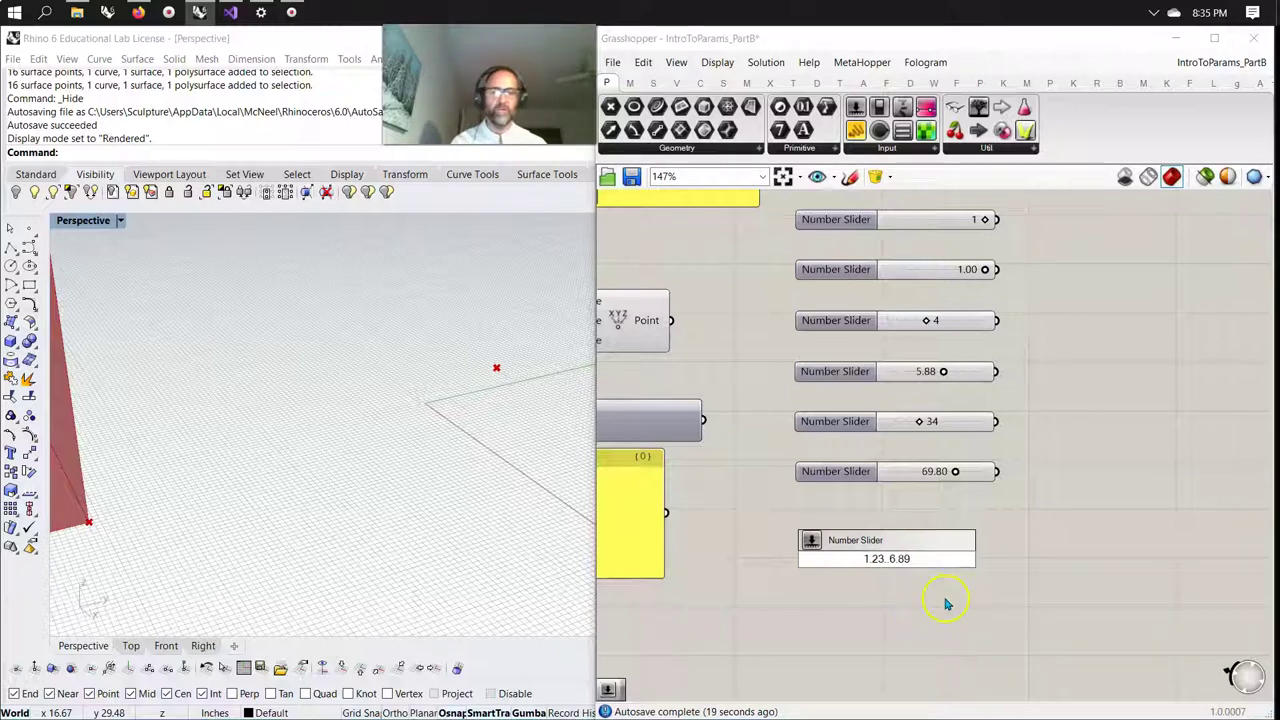
key("Return")
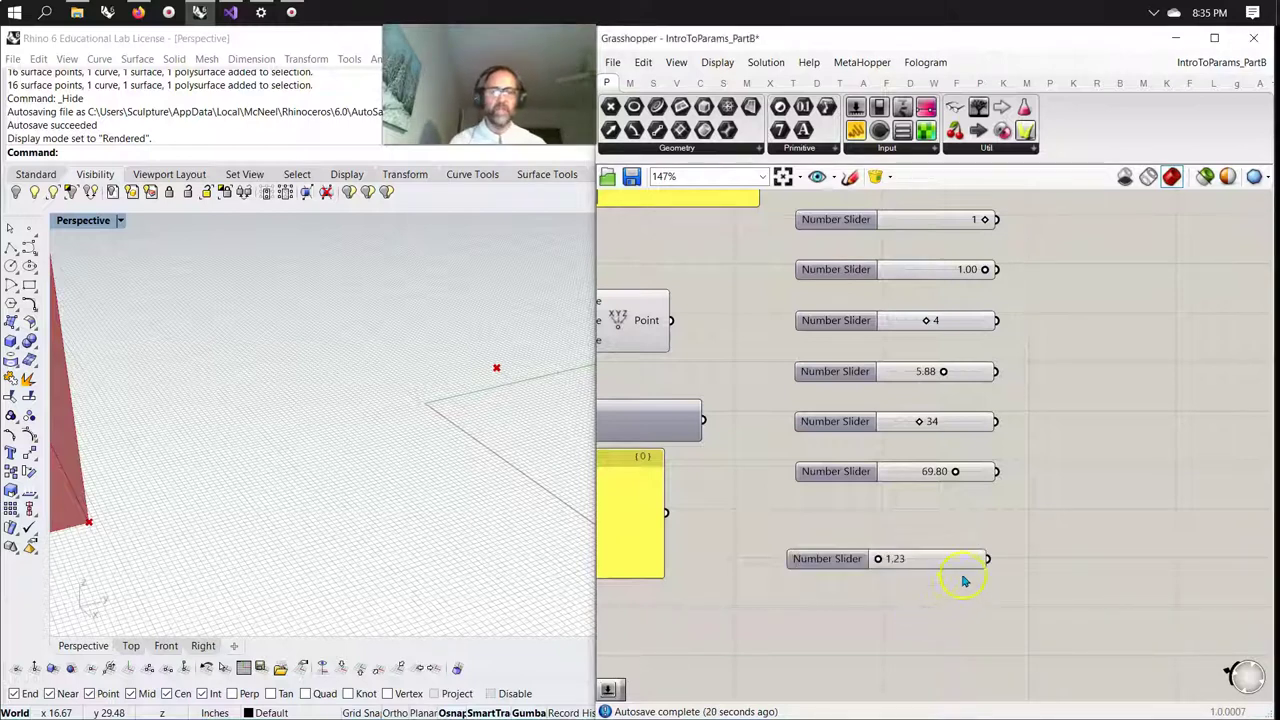
left_click_drag(878, 559, 951, 518)
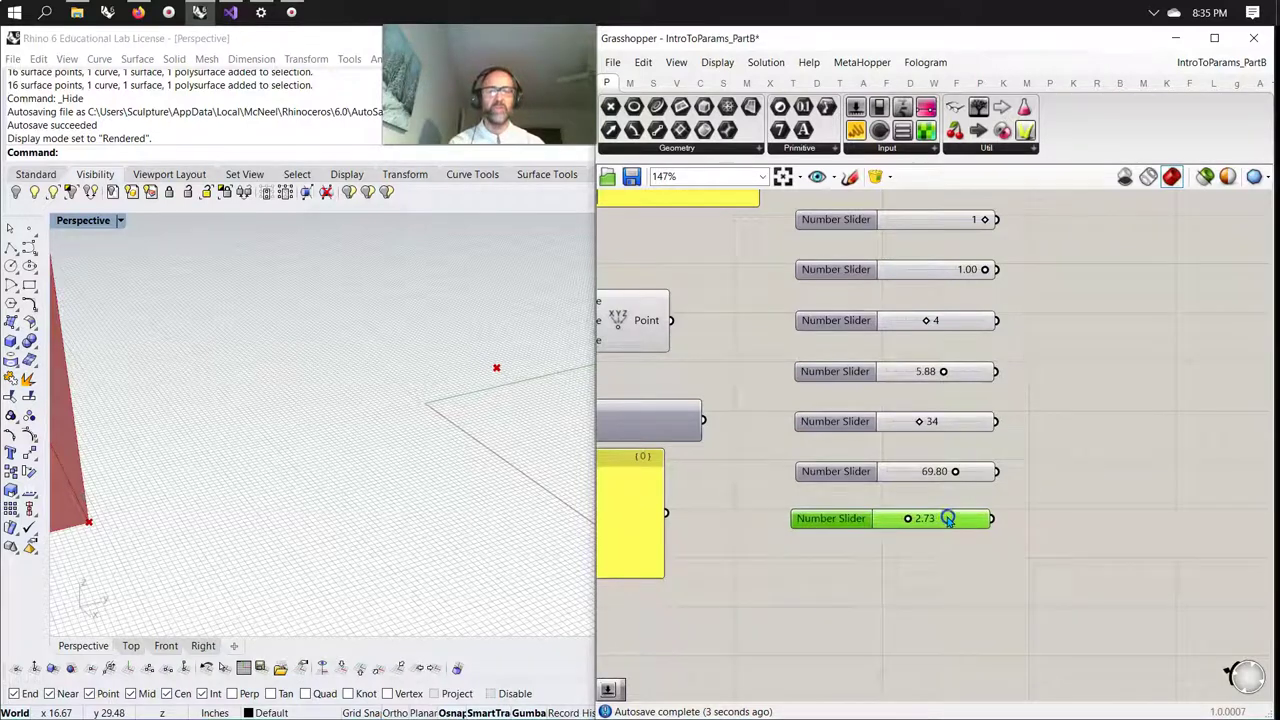
Create a number slider from 1<3.5<9, set it to 5.0 and place it directly beneath the 2.73 slider.
double_click(904, 585)
type("1<3.5<9")
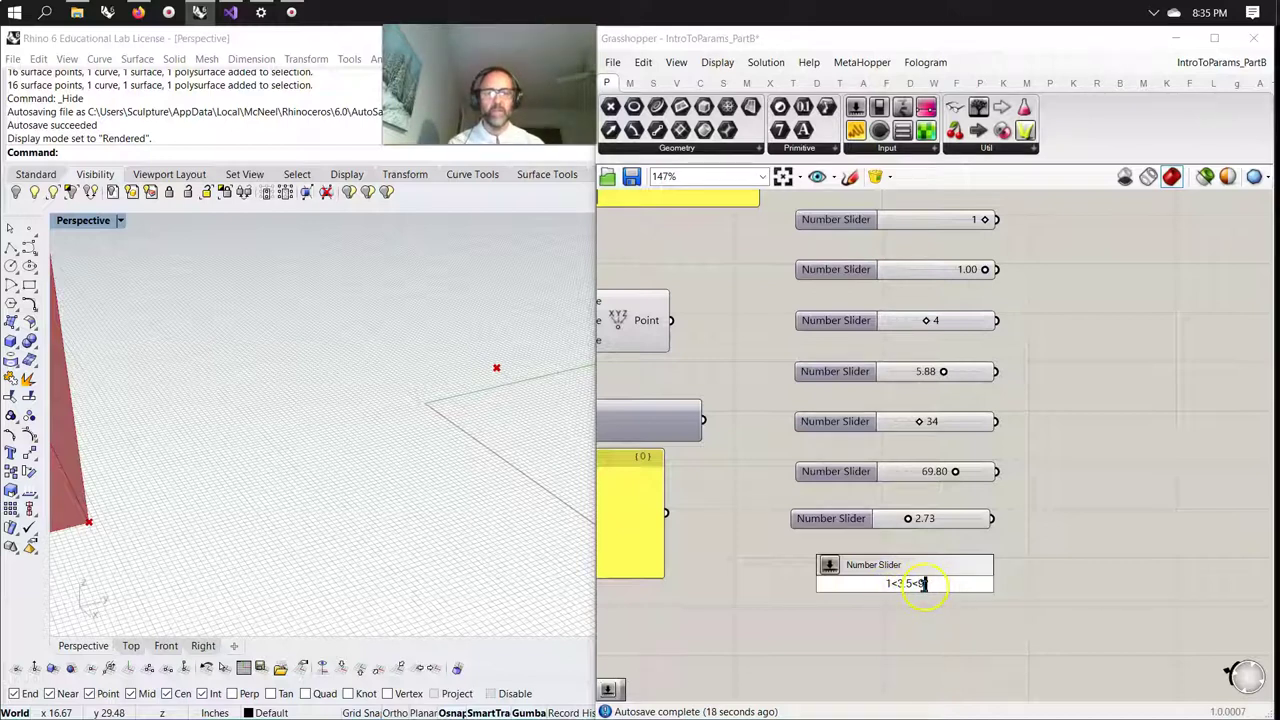
key("Return")
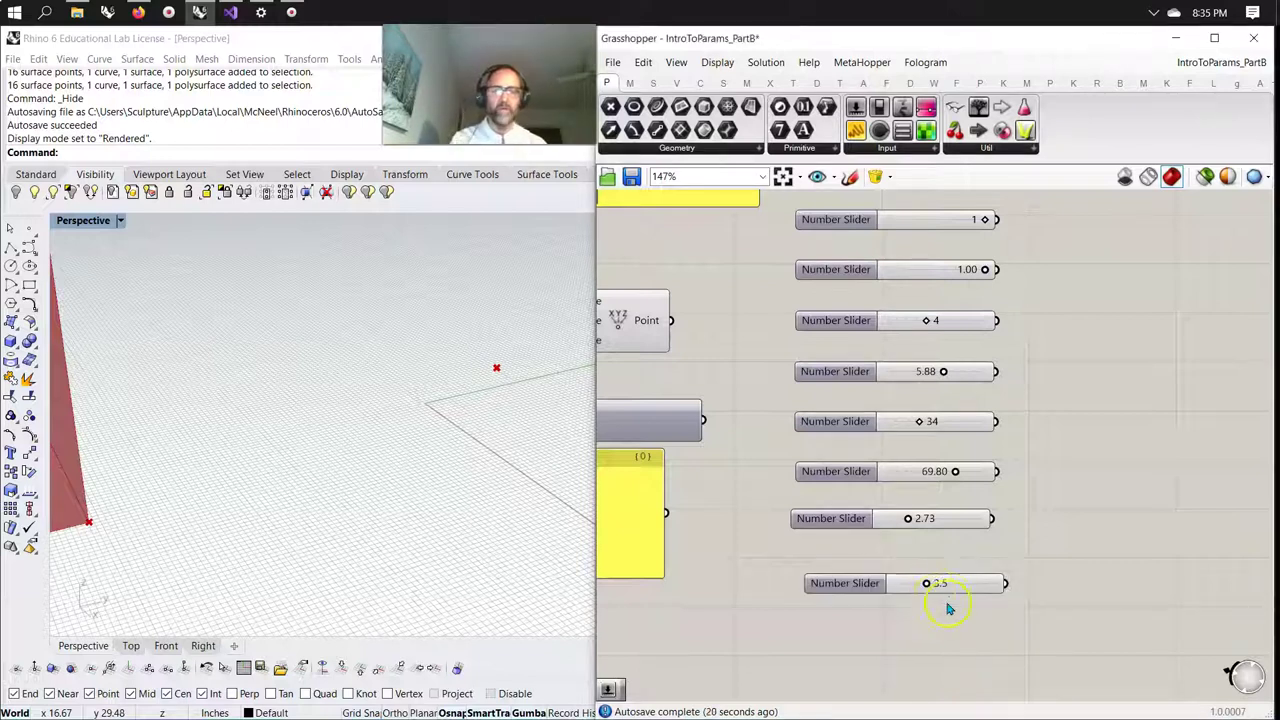
left_click_drag(950, 590, 874, 581)
left_click_drag(962, 590, 986, 590)
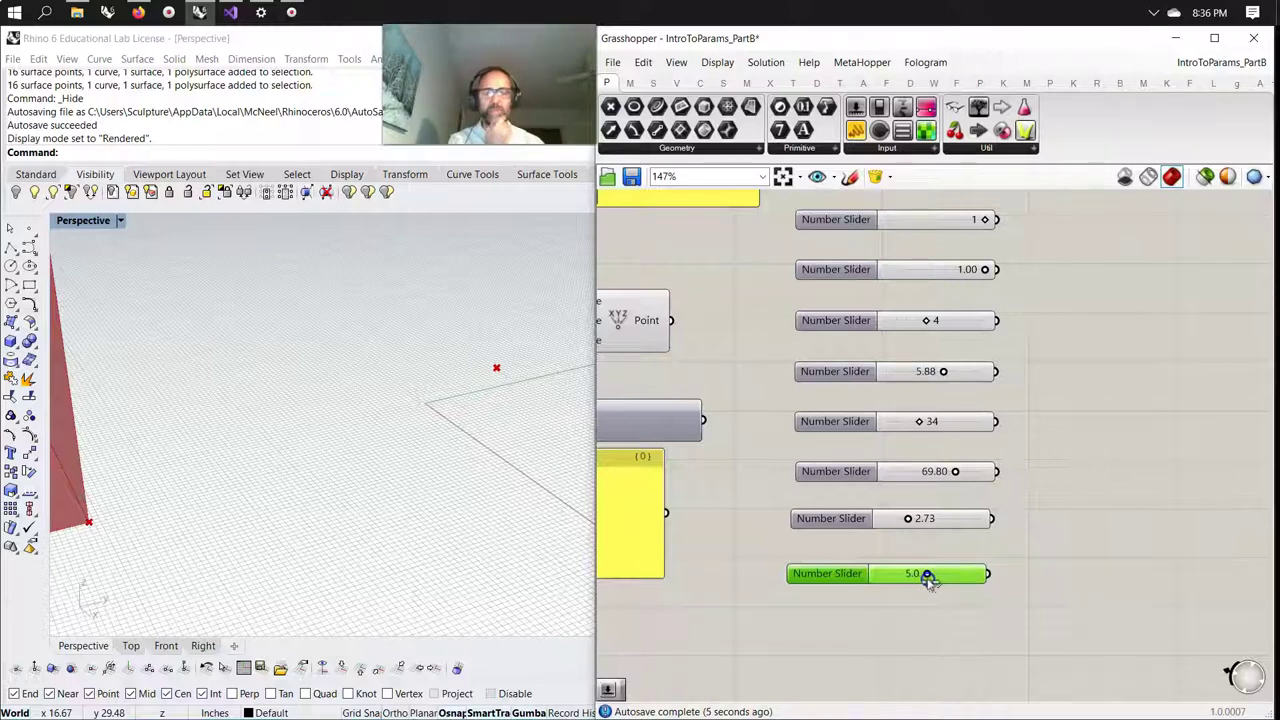
left_click_drag(927, 582, 927, 559)
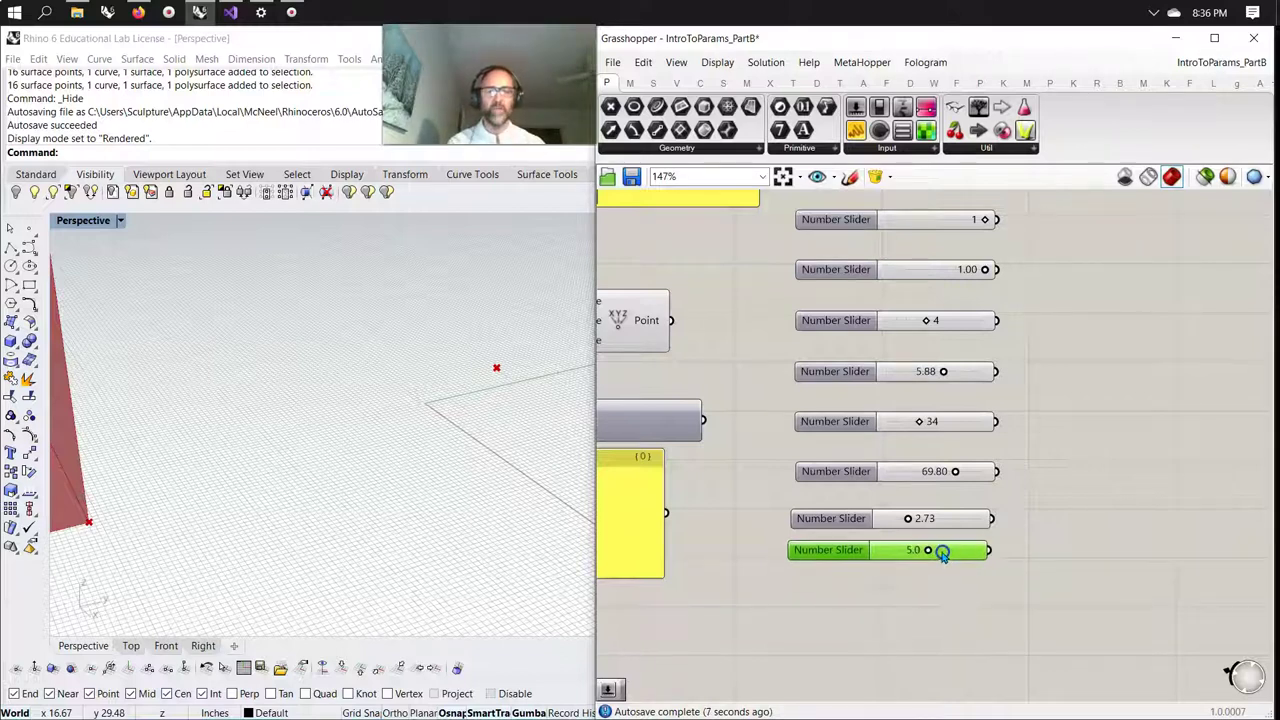
left_click(897, 630)
left_click_drag(897, 630, 860, 200)
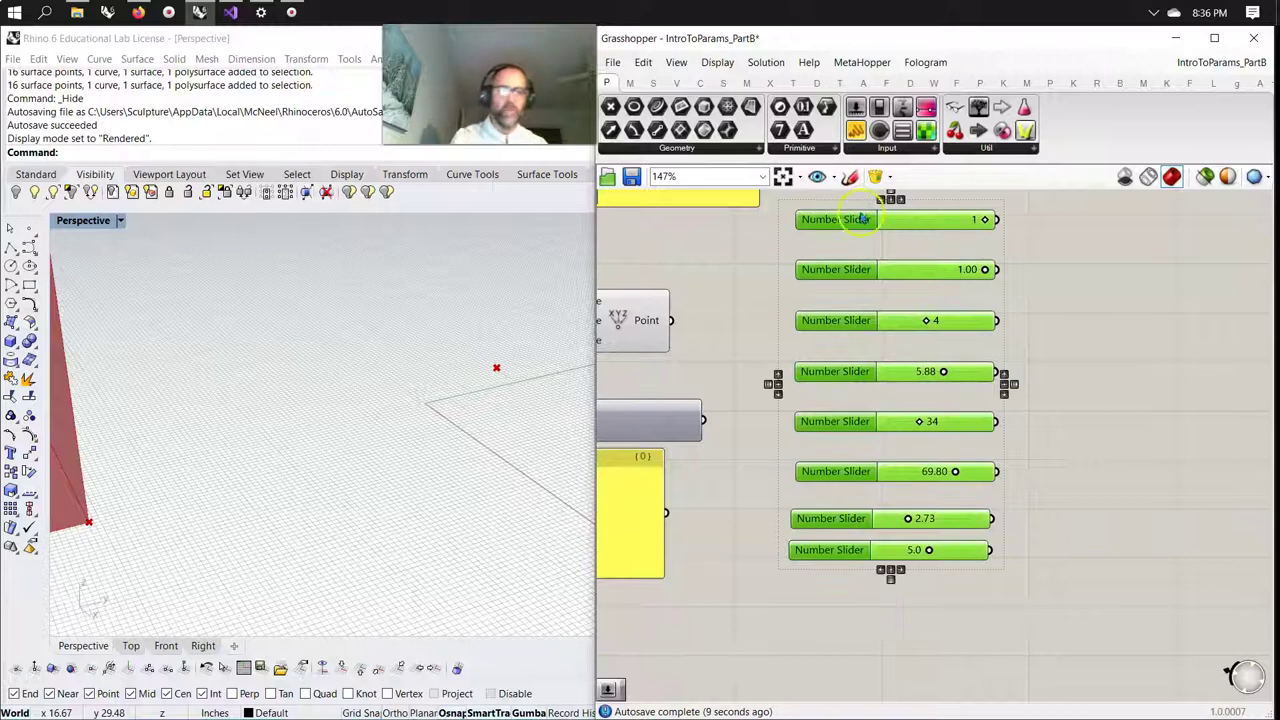
left_click(823, 583)
Place a Construct Point beside the sliders and wire the 1, 4 and 5.88 sliders to its X, Y and Z coordinates.
scroll(815, 595, "down", 4)
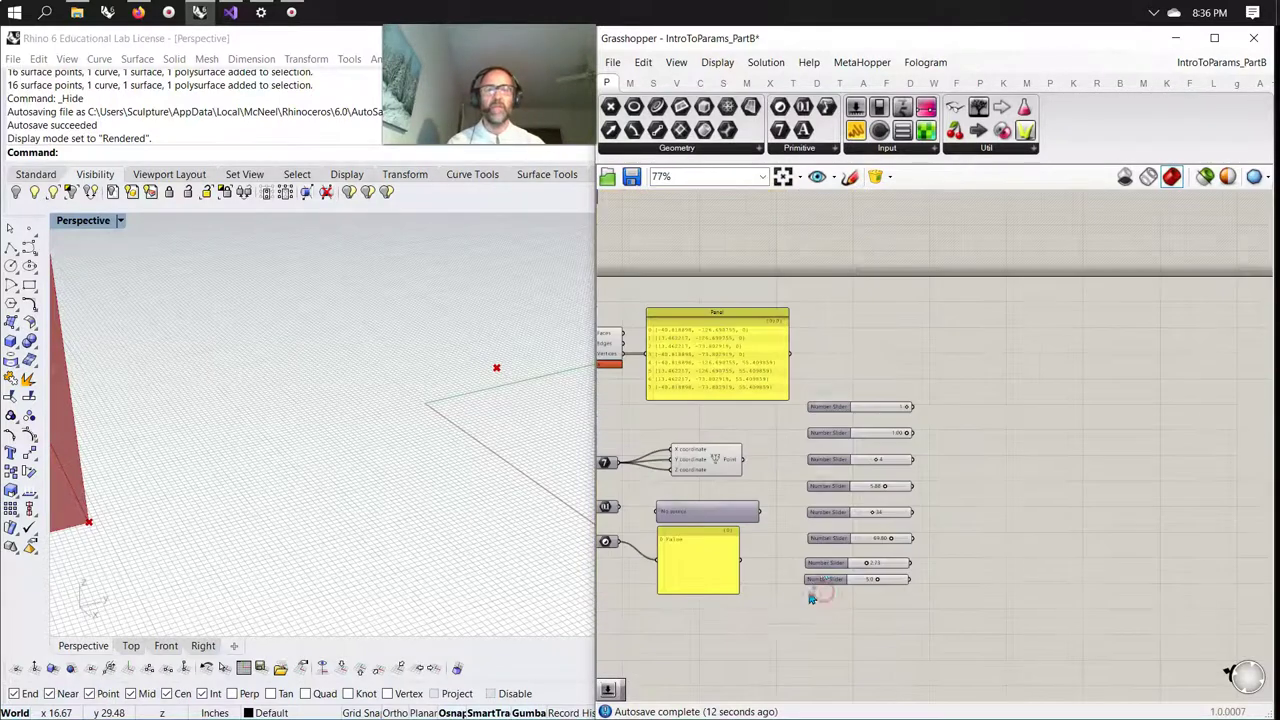
scroll(850, 545, "up", 4)
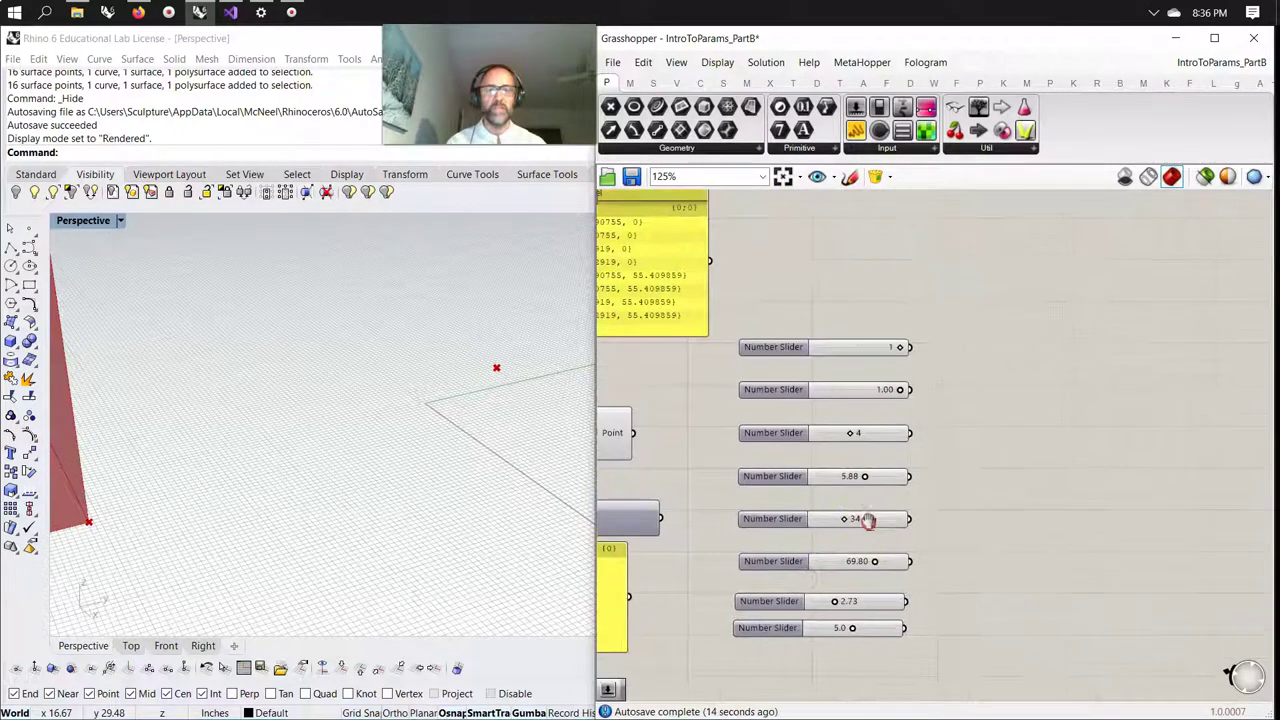
left_click(676, 83)
left_click_drag(830, 122, 1040, 358)
left_click_drag(912, 346, 981, 343)
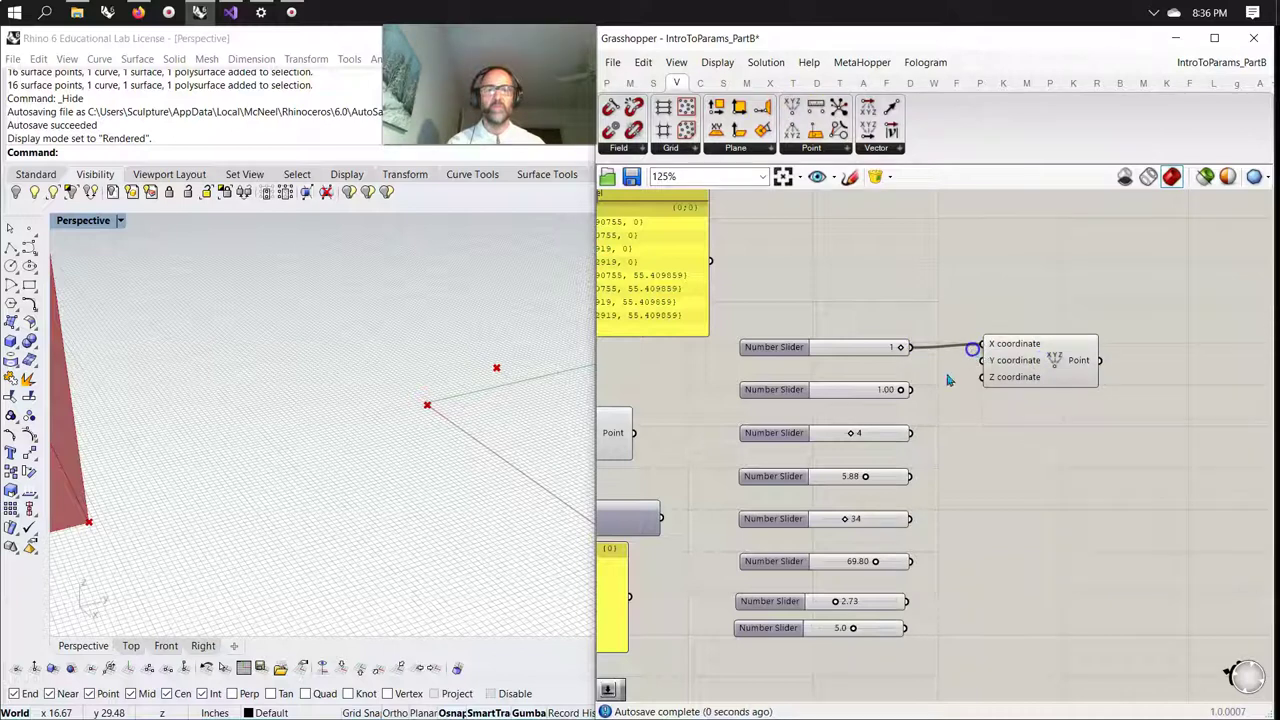
left_click_drag(906, 432, 981, 360)
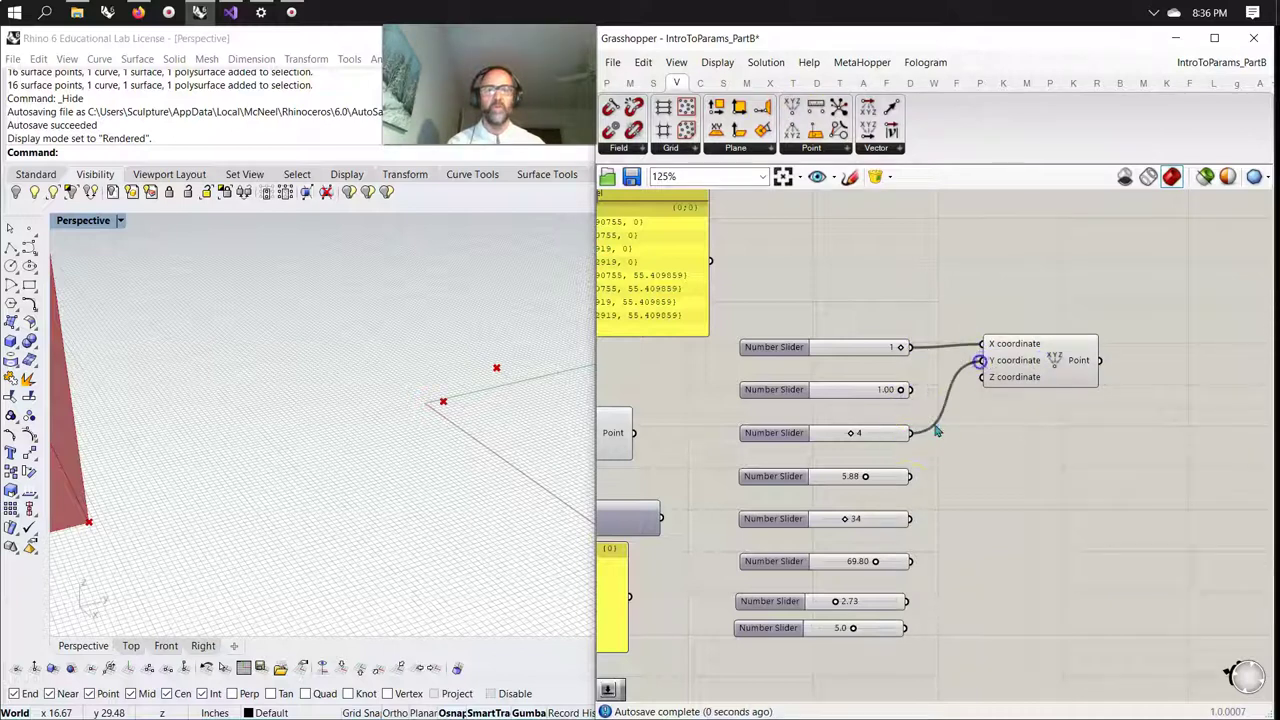
left_click_drag(910, 476, 1027, 400)
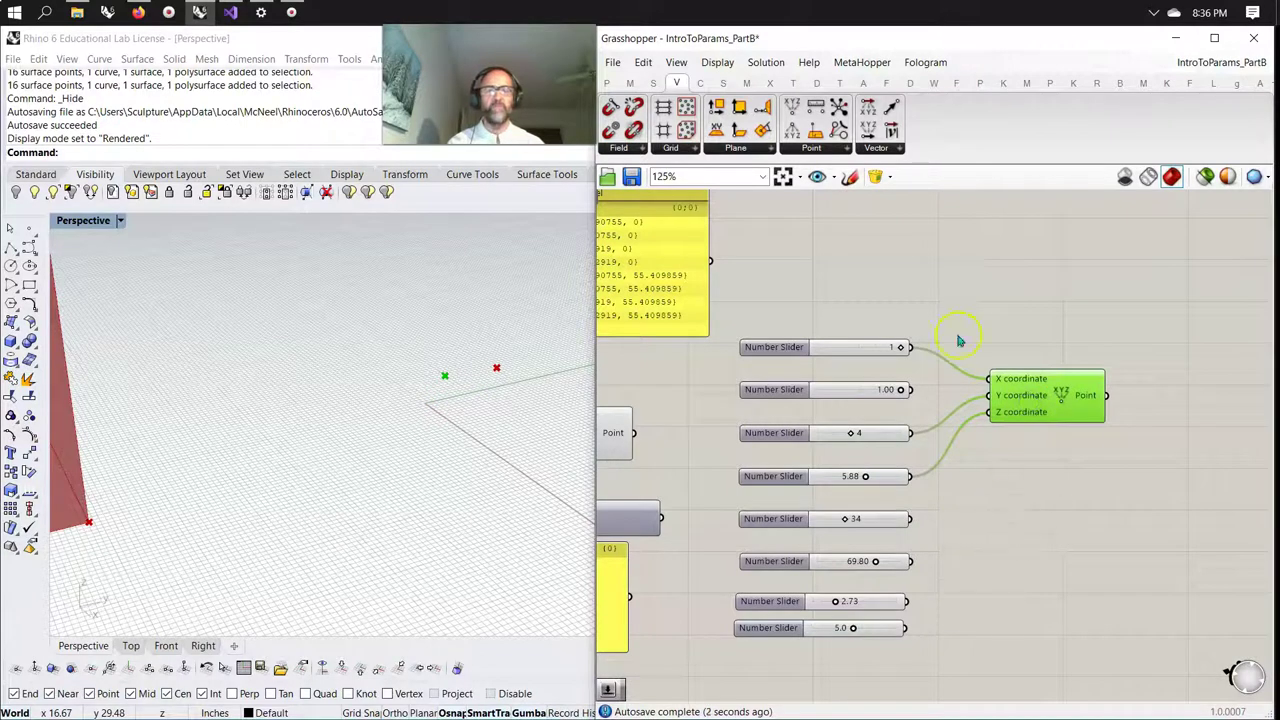
Add an unconnected Construct Point above the wired one, and nudge the original Construct Point into view slightly upward.
left_click_drag(792, 108, 1049, 275)
right_click_drag(716, 424, 903, 414)
mouse_move(777, 435)
left_mouse_down()
mouse_move(1075, 495)
mouse_move(848, 418)
mouse_move(781, 424)
left_mouse_up()
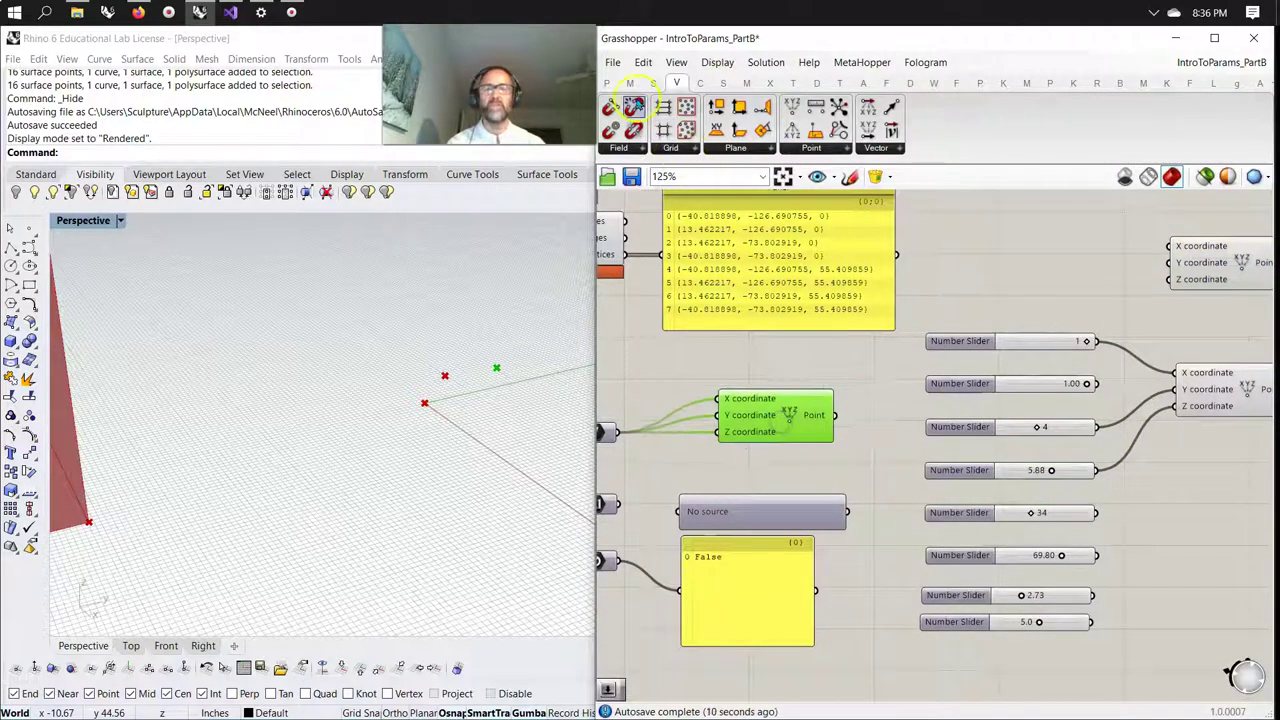
Place a Point parameter below the slider-driven Construct Point and feed it from the original Construct Point's output.
left_click(606, 83)
left_click_drag(611, 107, 1200, 486)
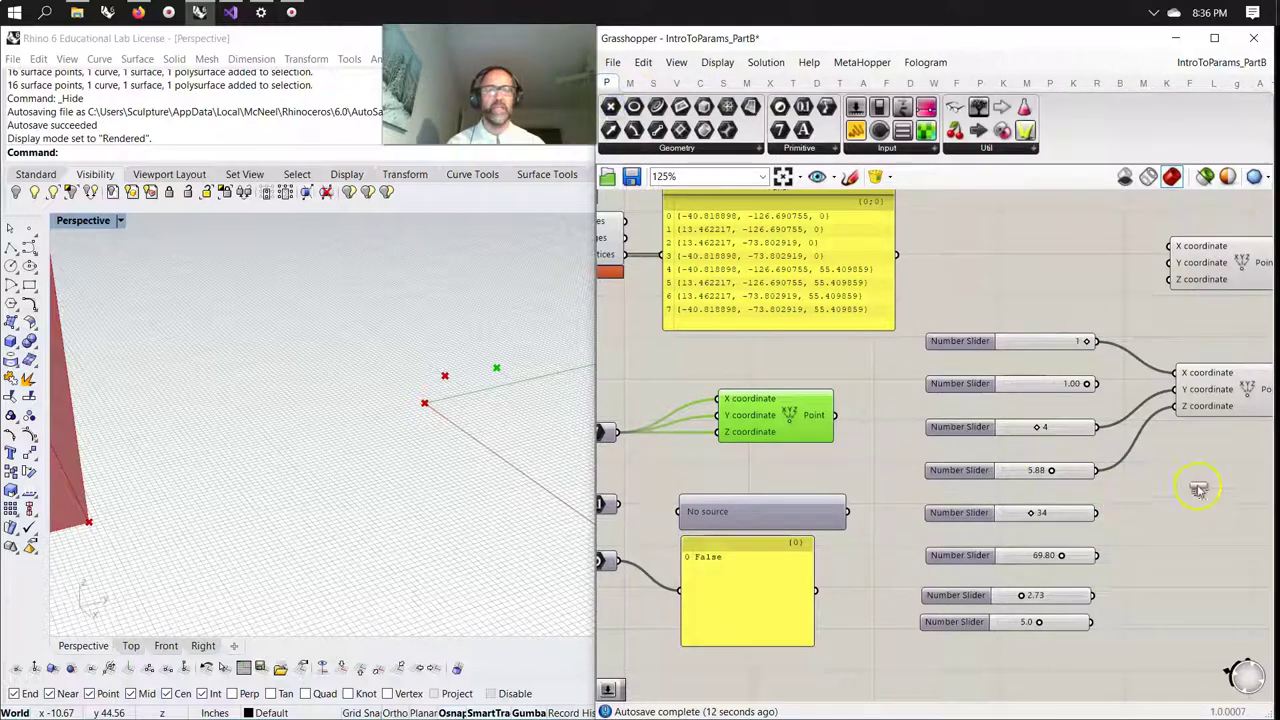
left_click_drag(834, 415, 1184, 487)
right_click_drag(1226, 547, 1068, 538)
mouse_move(1059, 484)
left_mouse_down()
mouse_move(1100, 481)
mouse_move(1083, 483)
left_mouse_up()
Select both new Construct Points and the Point parameter, and examine their points in the Rhino viewport.
left_click_drag(1117, 571, 1049, 218)
right_click_drag(1142, 524, 1020, 543)
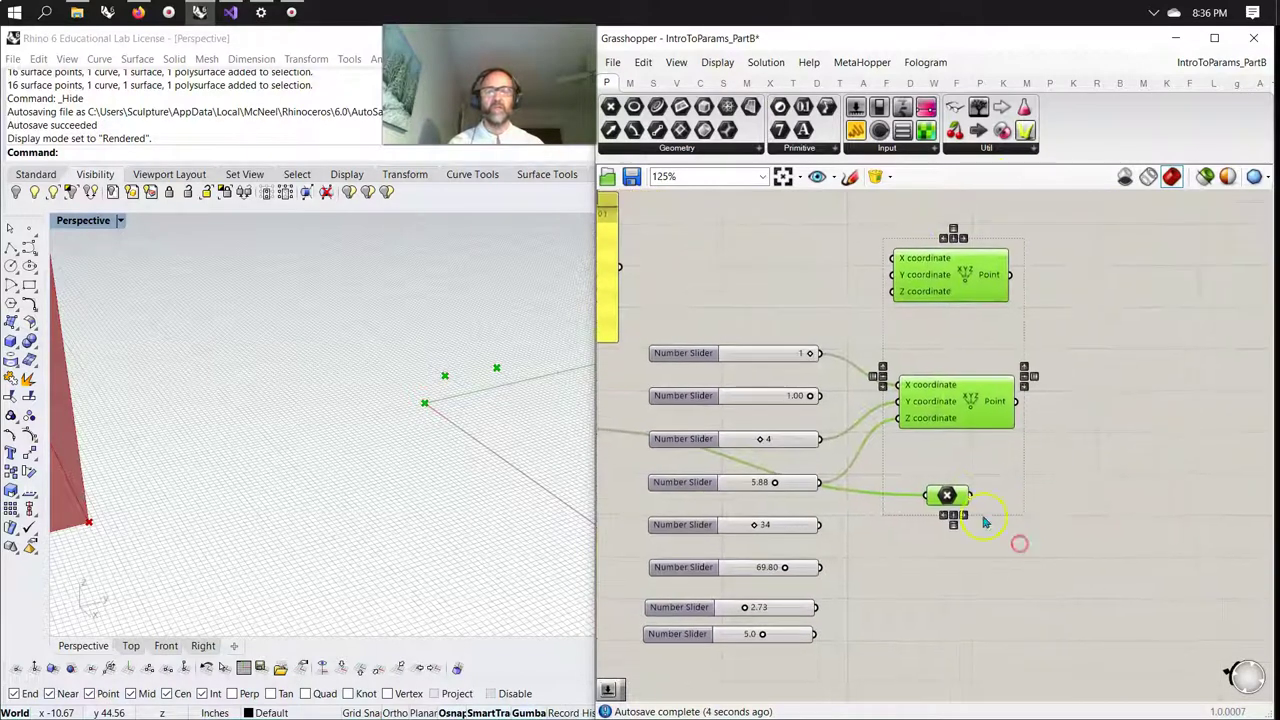
scroll(533, 394, "up", 5)
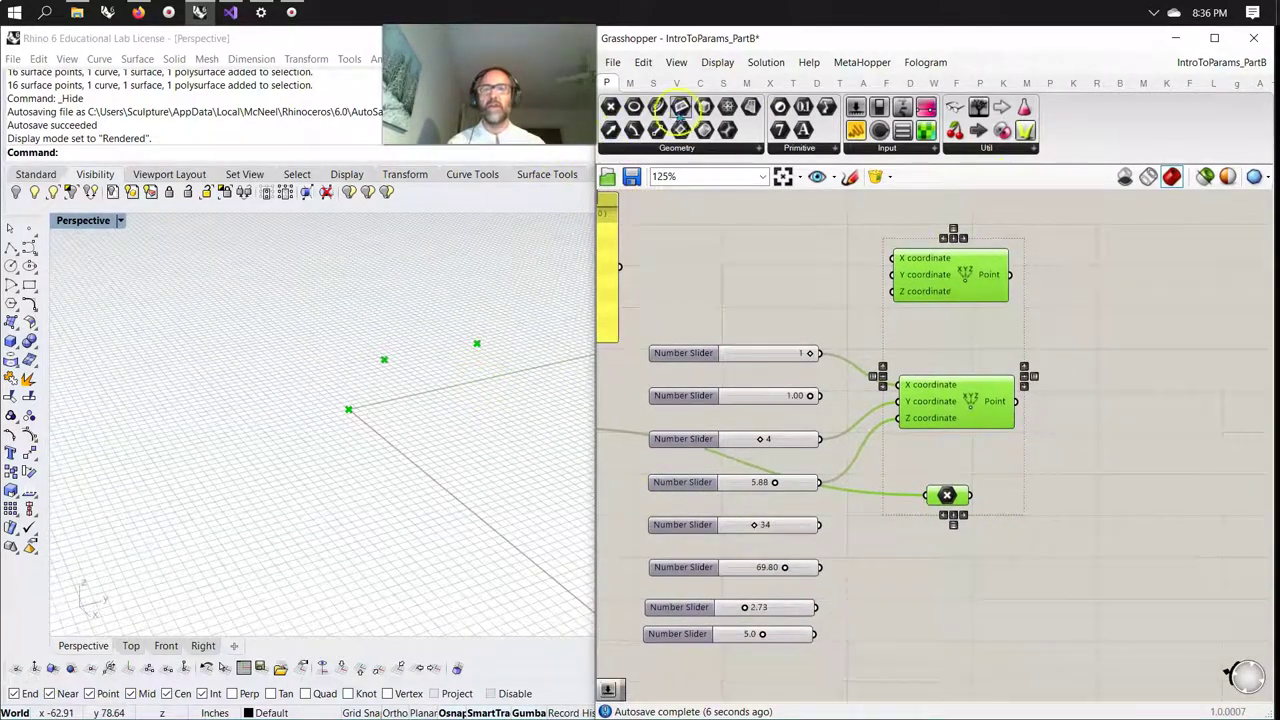
Place a Line component, with the unconnected Construct Point's output as Start Point and the slider-driven one's output as End Point.
left_click(700, 83)
left_click_drag(786, 107, 1130, 314)
left_click_drag(1010, 274, 1034, 340)
left_click_drag(1010, 276, 1080, 322)
left_click_drag(1016, 401, 1082, 323)
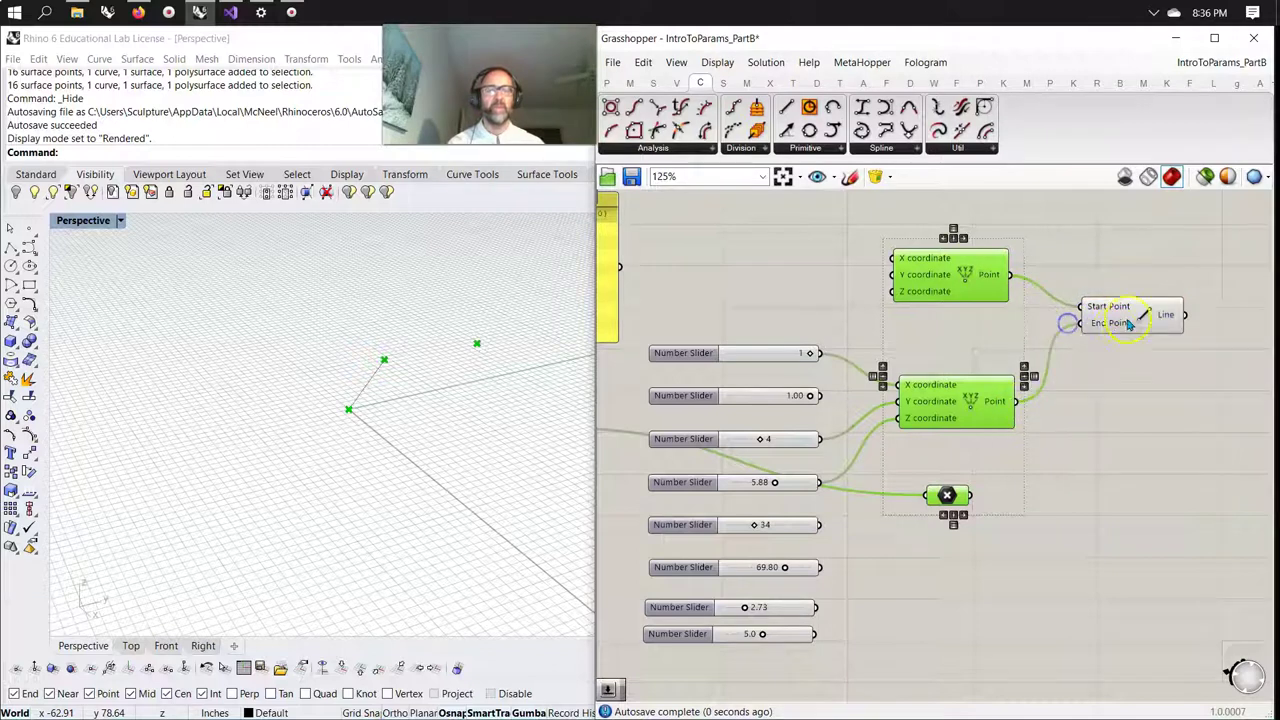
Duplicate the Line component twice below the original, and feed the Point parameter into both copies' End Point inputs.
left_click(1103, 325)
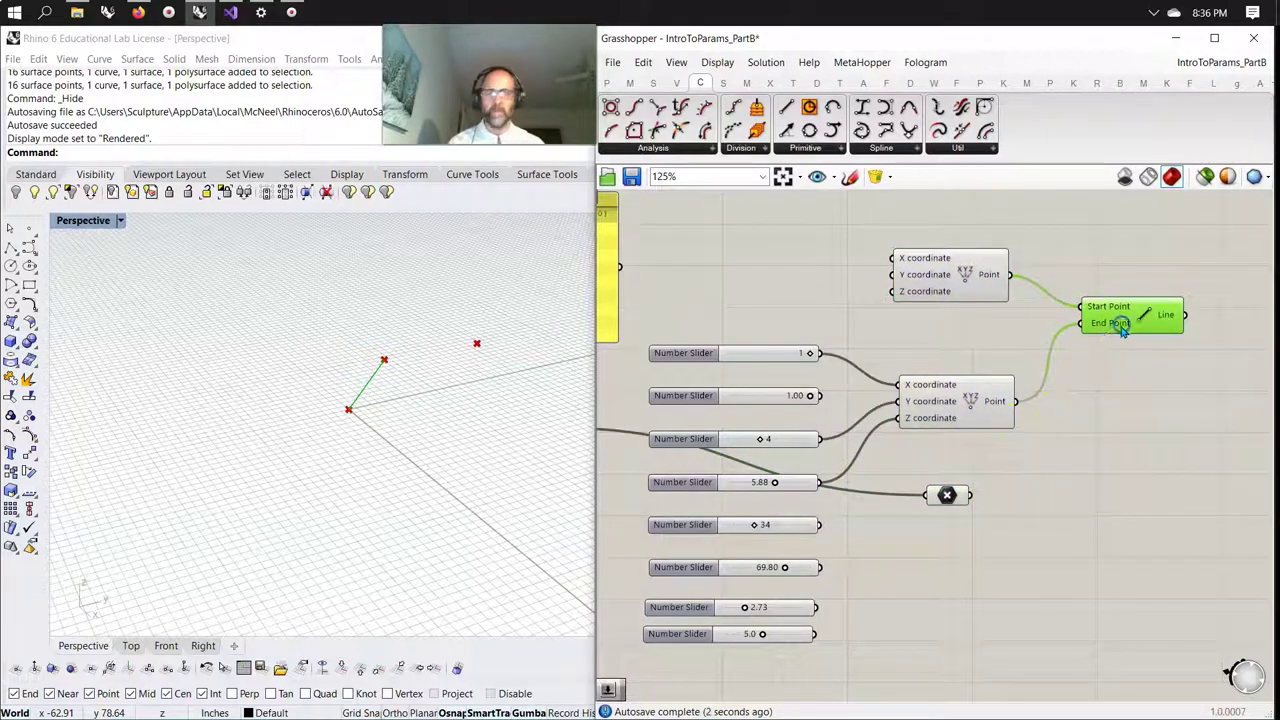
left_click_drag(1122, 330, 1129, 419, "alt")
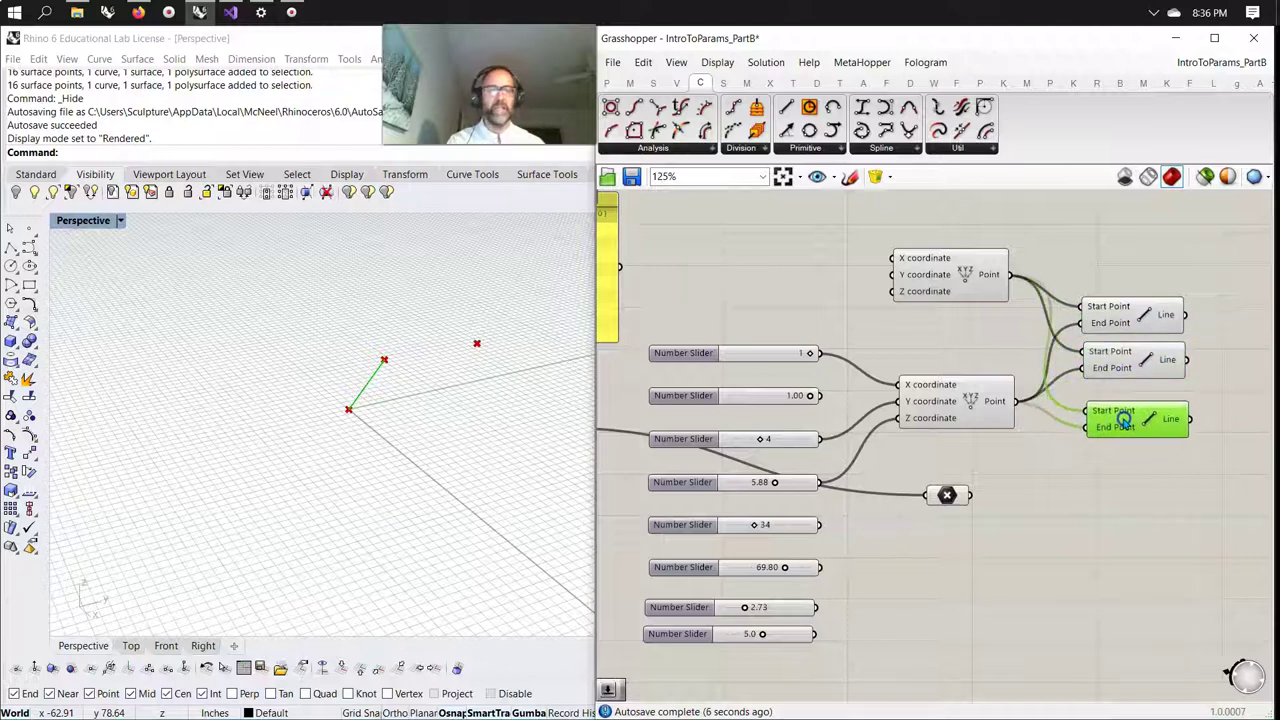
left_click_drag(1017, 403, 1072, 352)
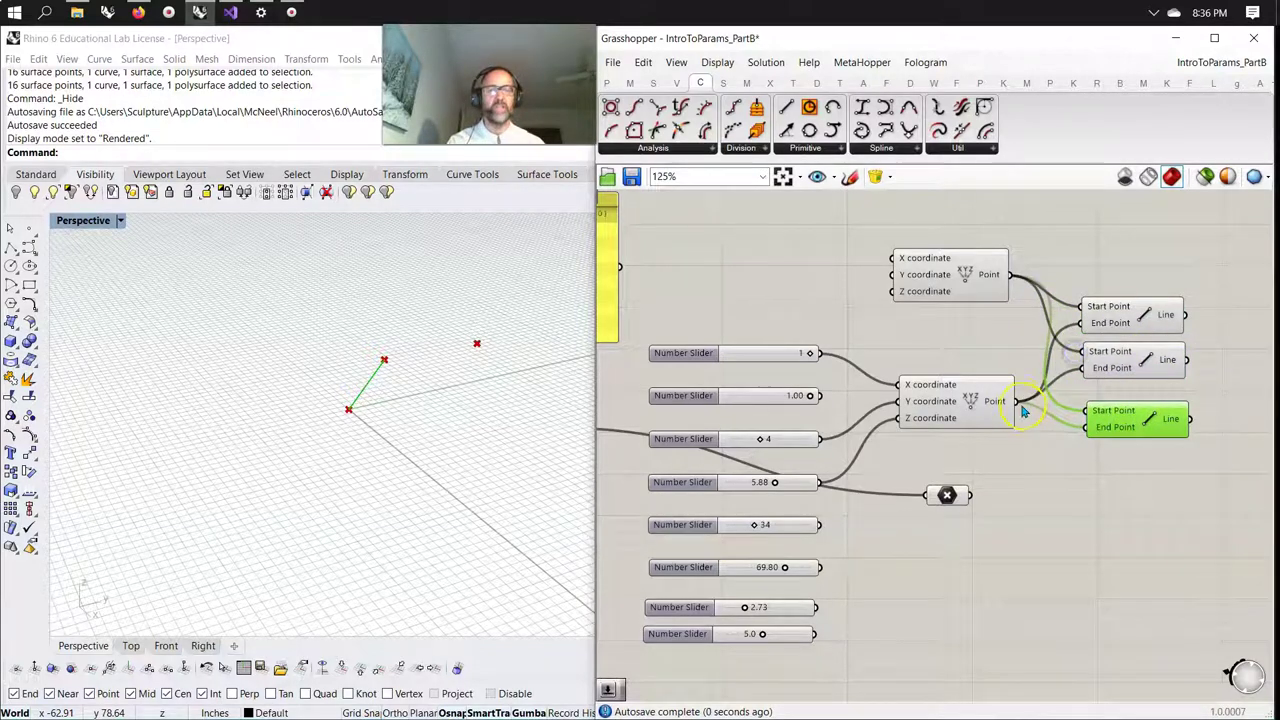
mouse_move(972, 496)
left_mouse_down()
mouse_move(1005, 415)
mouse_move(1084, 367)
left_mouse_up()
left_click_drag(1012, 275, 1090, 408)
left_click_drag(1014, 280, 1088, 427)
left_click_drag(988, 494, 1094, 428)
left_click_drag(1166, 486, 1144, 306)
left_click(1141, 336)
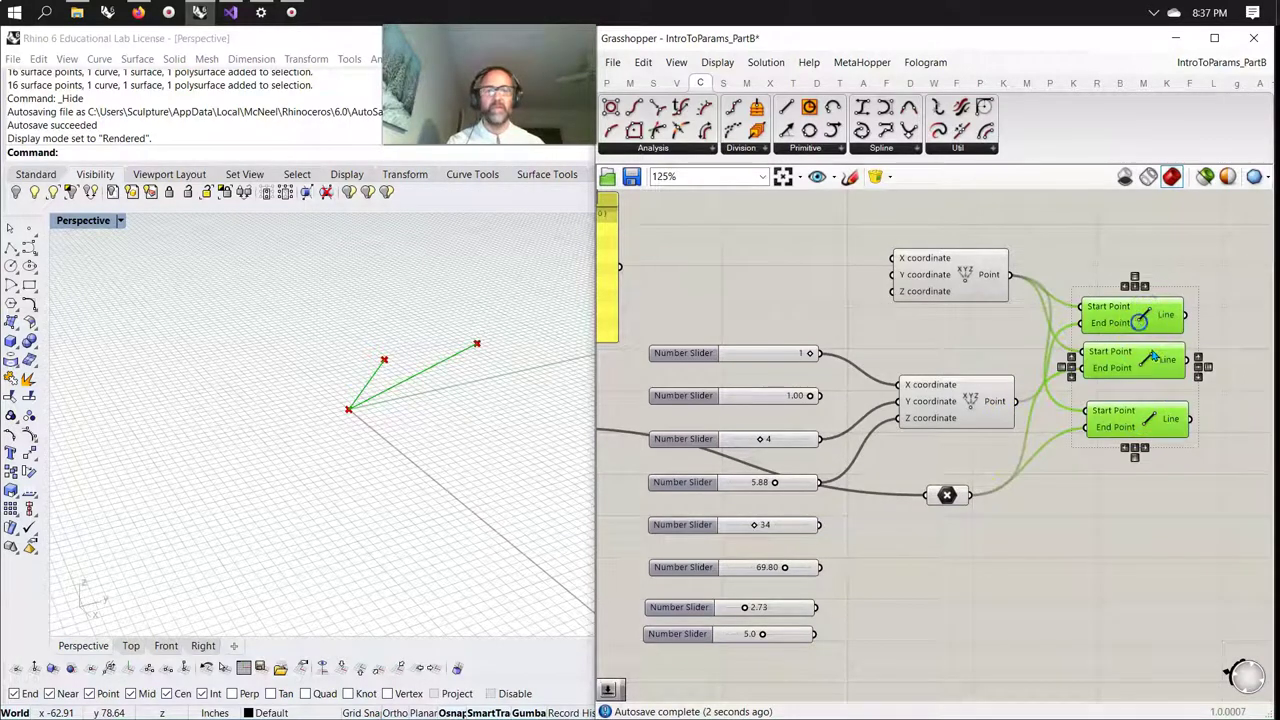
Feed the lowest Line's Start Point from the slider-driven Construct Point's output, and shift all three Line components slightly.
left_click(1152, 360)
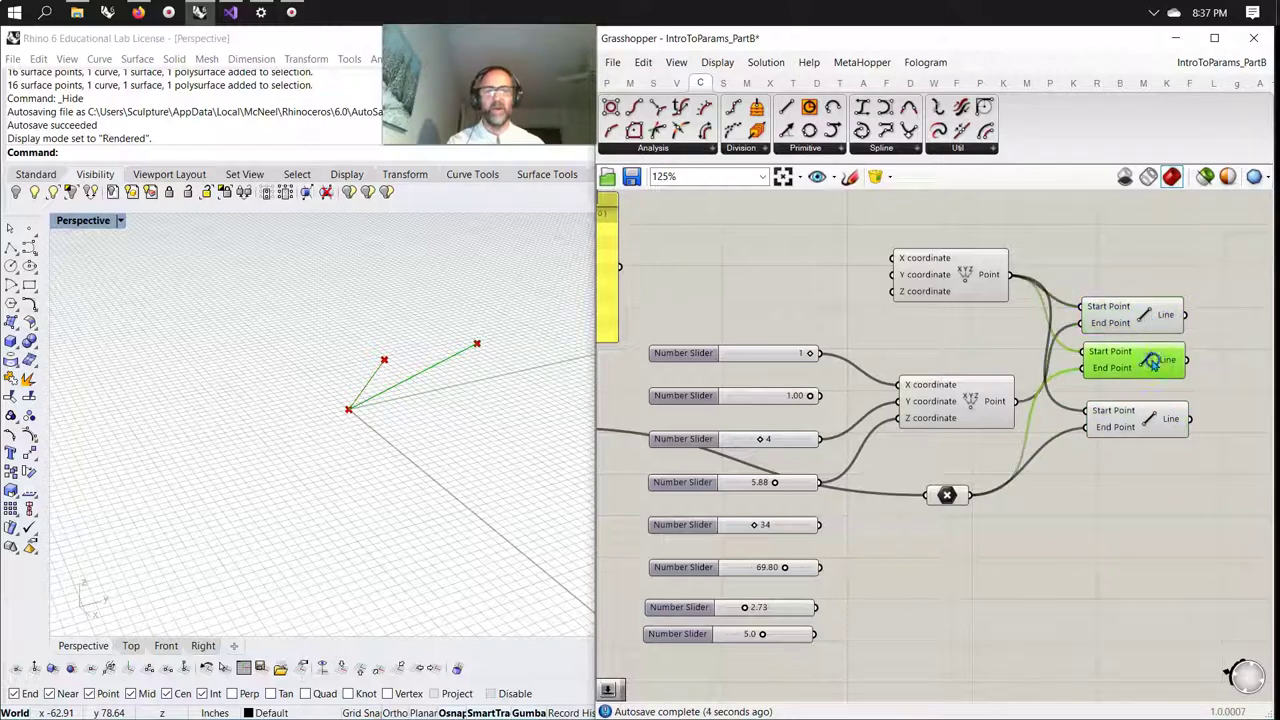
left_click(1140, 424)
left_click_drag(1126, 430, 1122, 443)
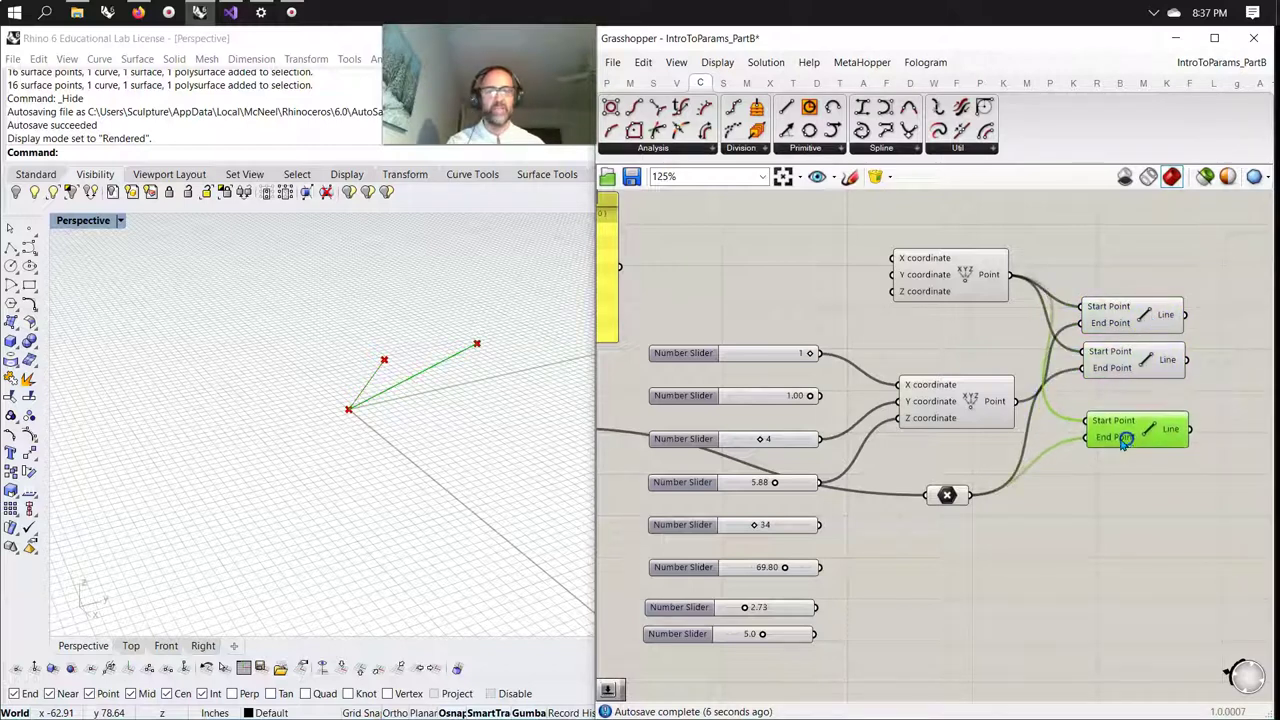
left_click_drag(1020, 403, 1088, 421)
left_click_drag(1180, 494, 1123, 274)
left_click_drag(1136, 317, 1142, 310)
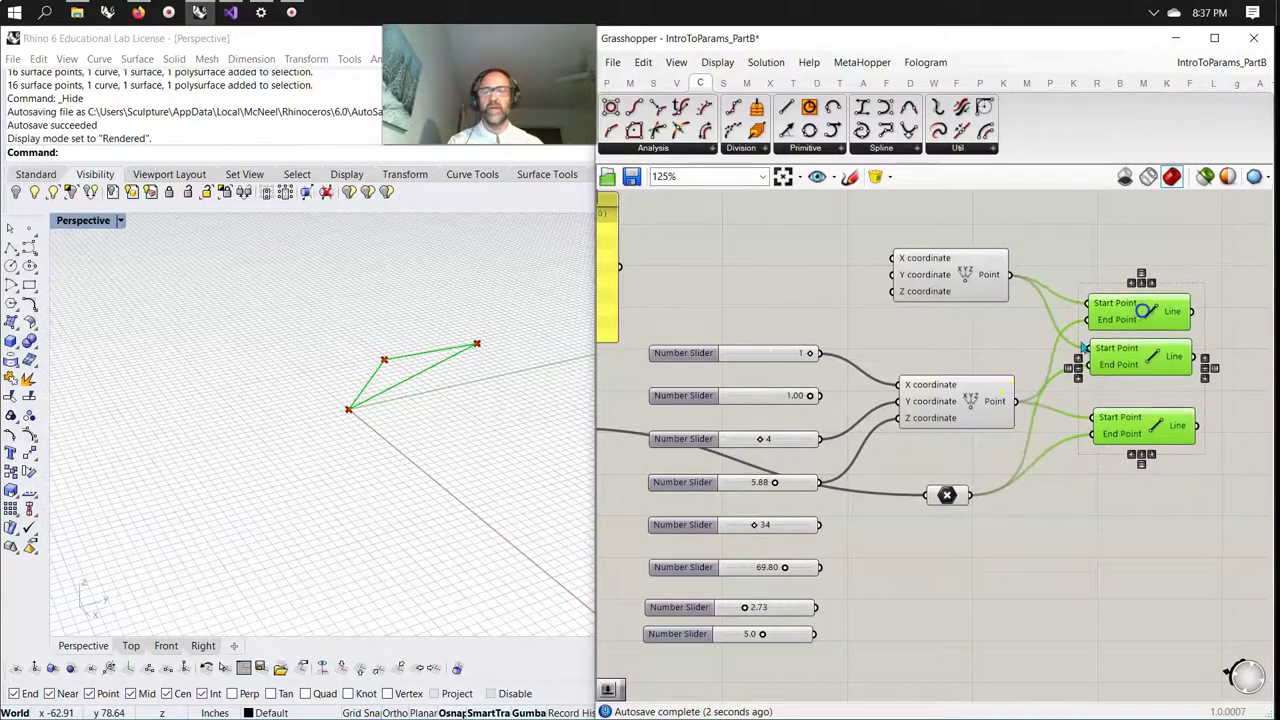
right_click(461, 376)
mouse_move(461, 376)
right_mouse_down()
mouse_move(386, 375)
mouse_move(474, 369)
right_mouse_up()
scroll(382, 414, "up", 1)
Place a Boundary Surfaces component beside the Line components and feed all three Line outputs into its Edges input.
right_click_drag(1090, 537, 808, 482)
left_click(723, 83)
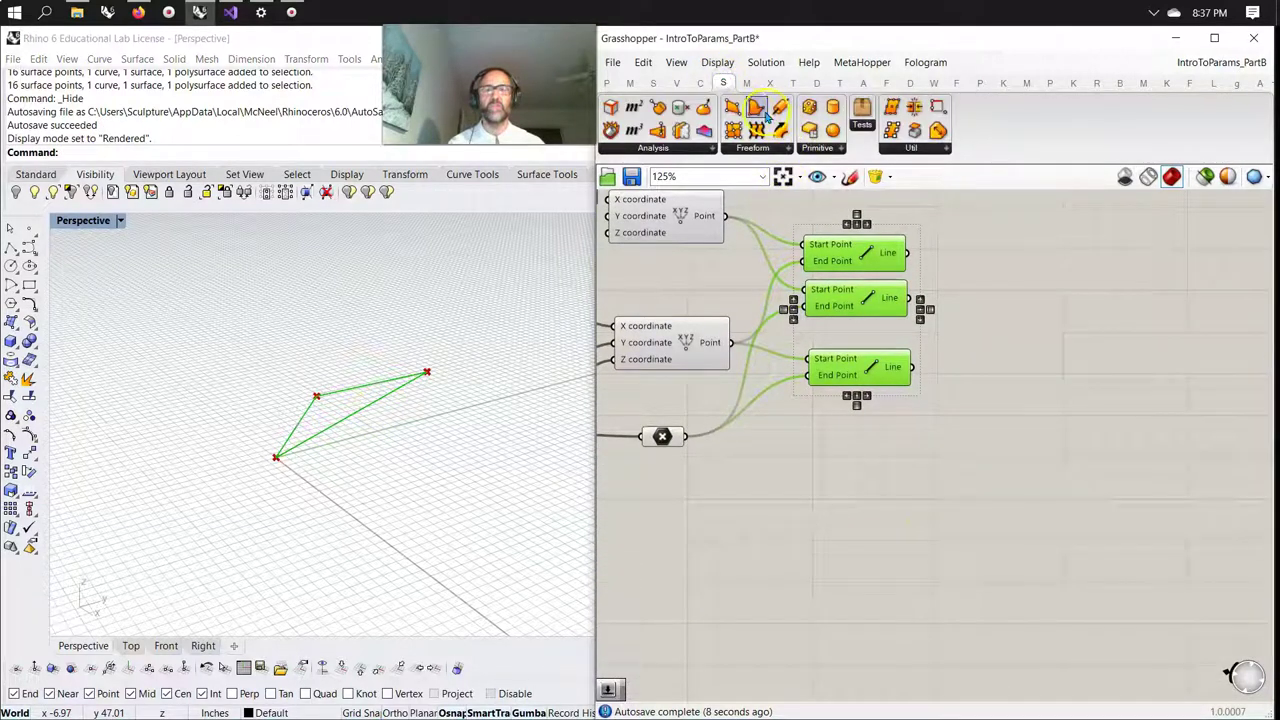
left_click_drag(755, 107, 1043, 307)
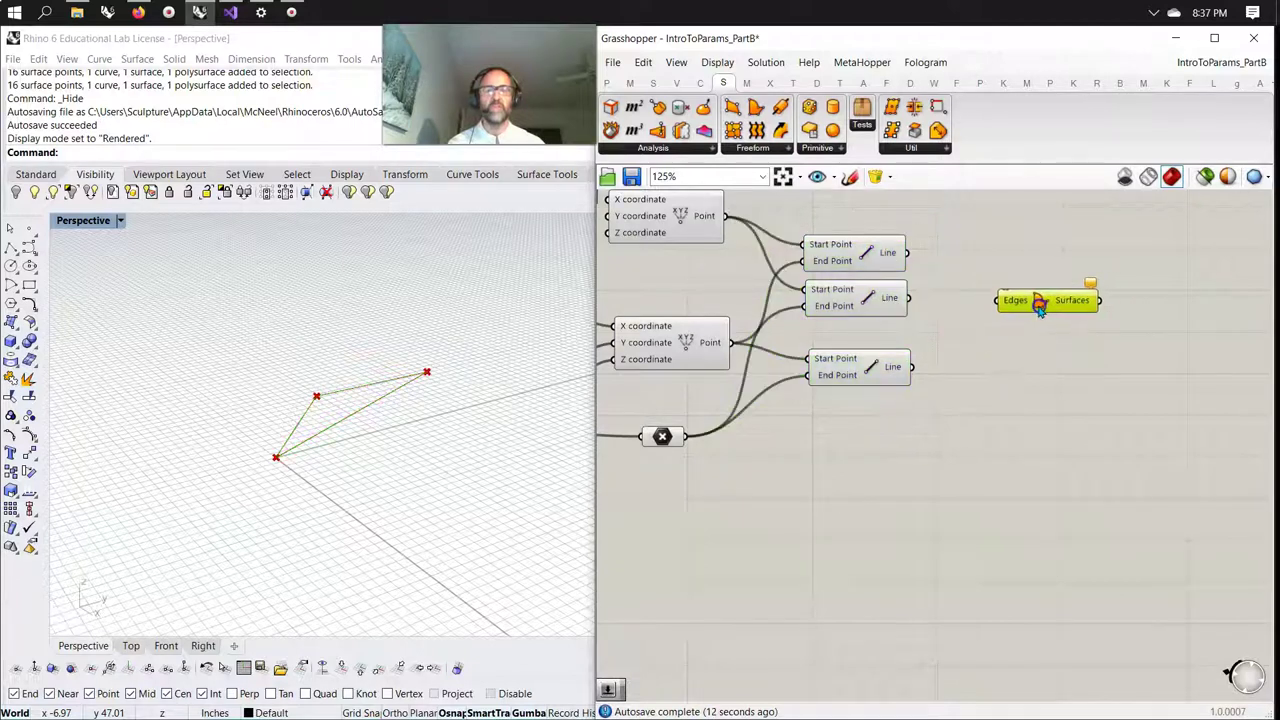
left_click_drag(910, 257, 997, 302)
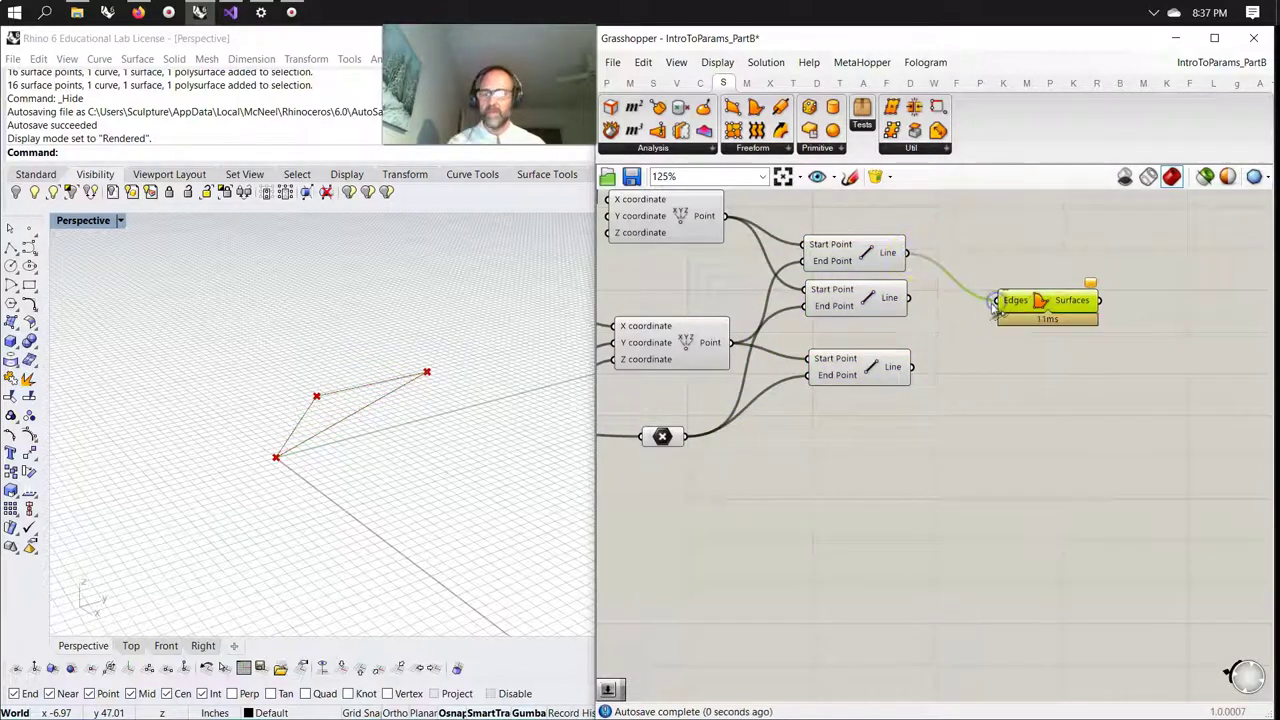
left_click_drag(912, 298, 995, 302)
left_click_drag(912, 367, 1009, 295)
right_click_drag(543, 429, 334, 463)
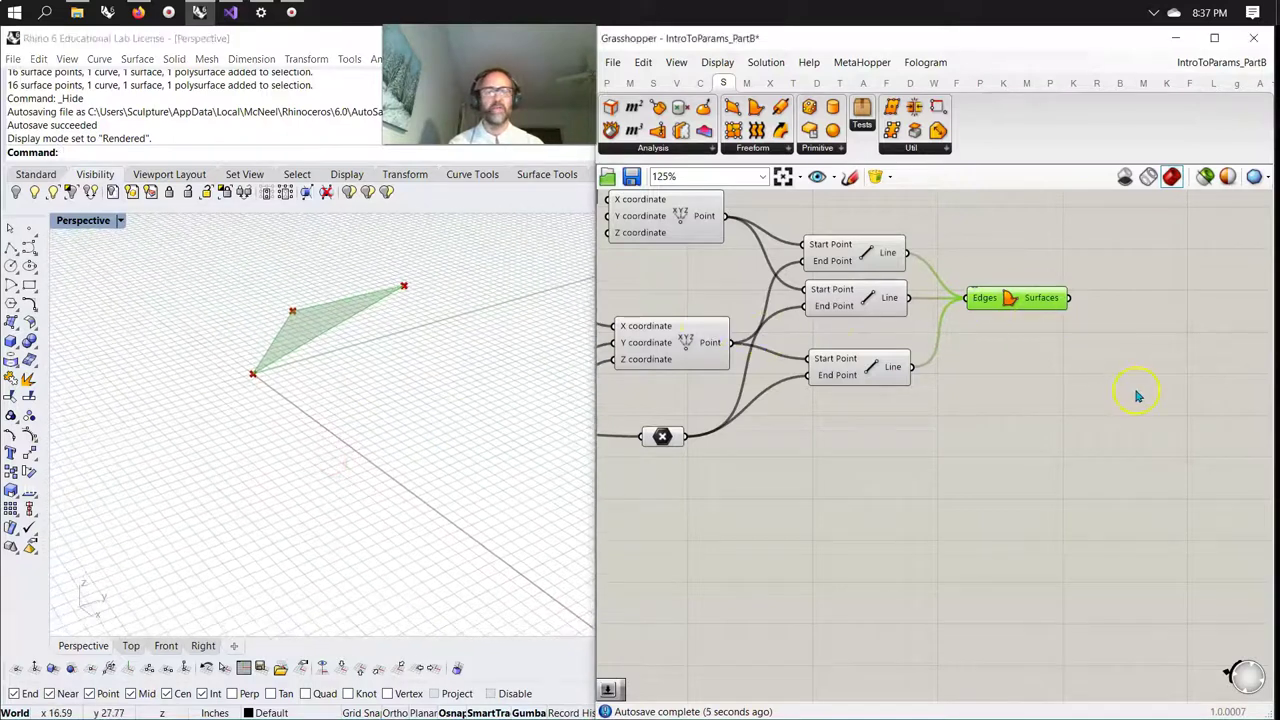
Place an Extrude component beside Boundary Surfaces and feed the Surfaces output into its Base input.
right_click_drag(1134, 394, 911, 383)
left_click(752, 148)
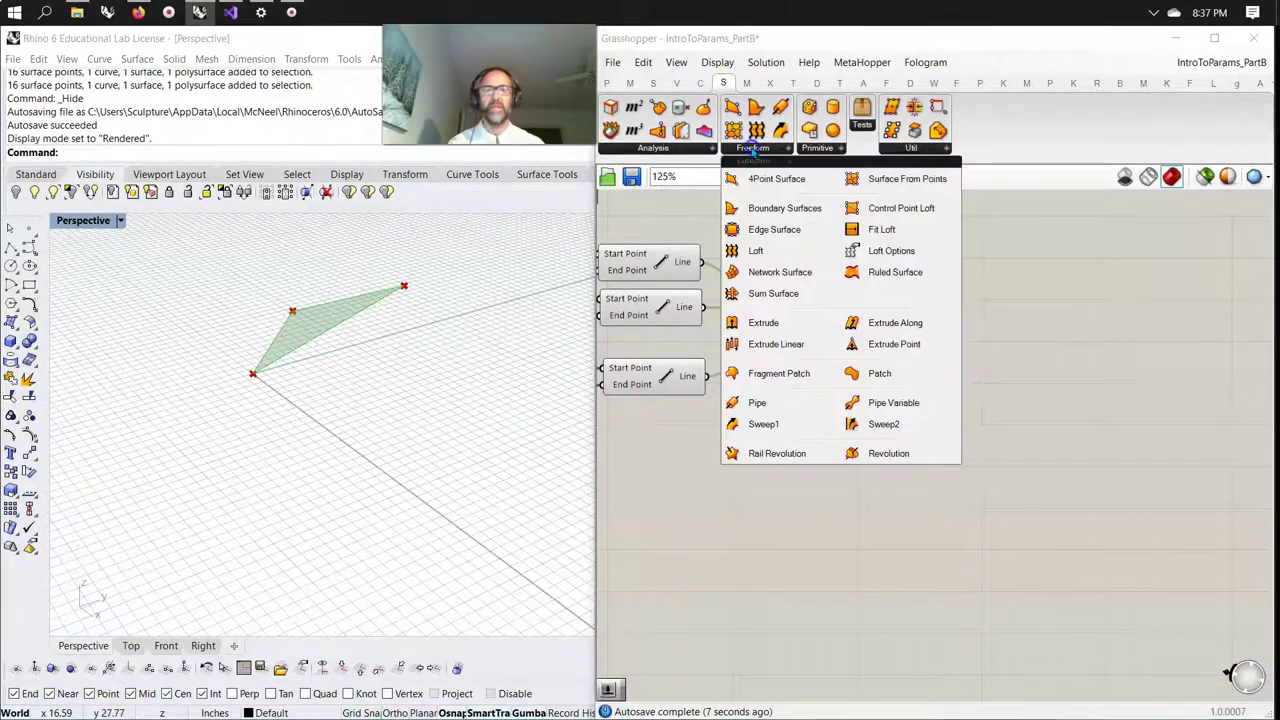
left_click(762, 327)
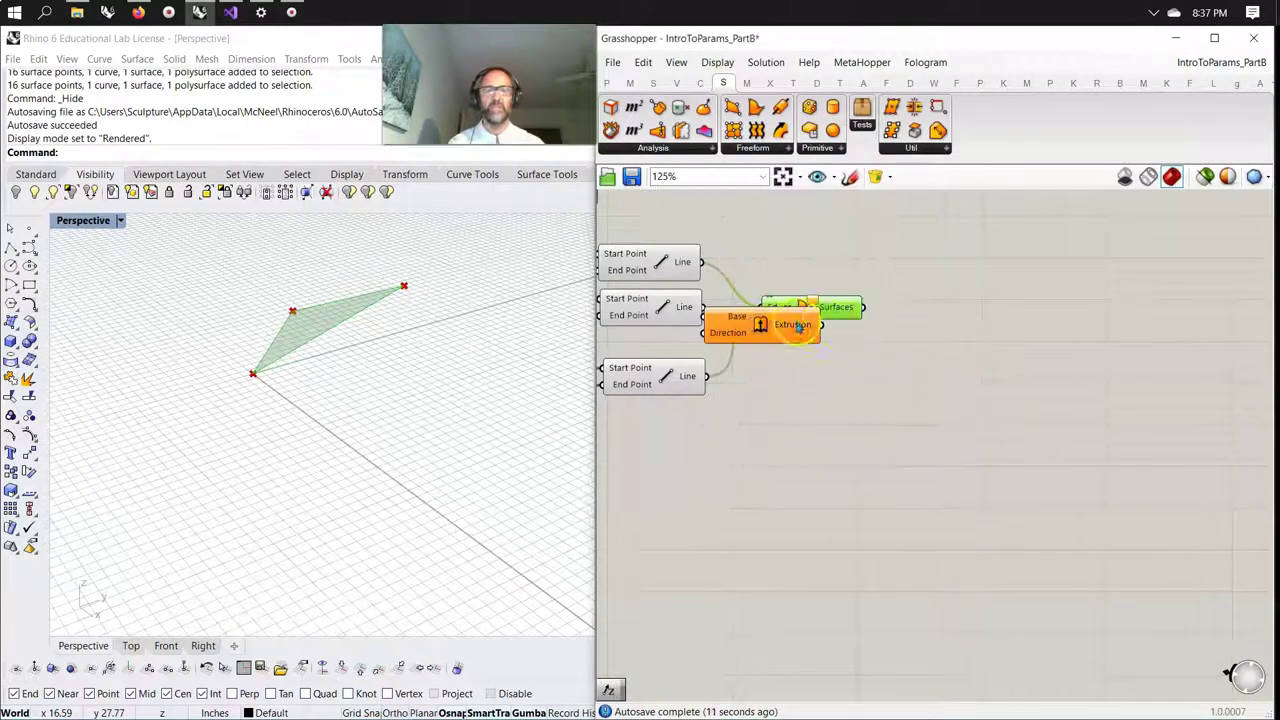
left_click_drag(800, 327, 994, 325)
left_click_drag(873, 307, 965, 322)
Place a Unit X component below Boundary Surfaces and feed its Unit vector into the Extrude component's Direction input.
double_click(849, 385)
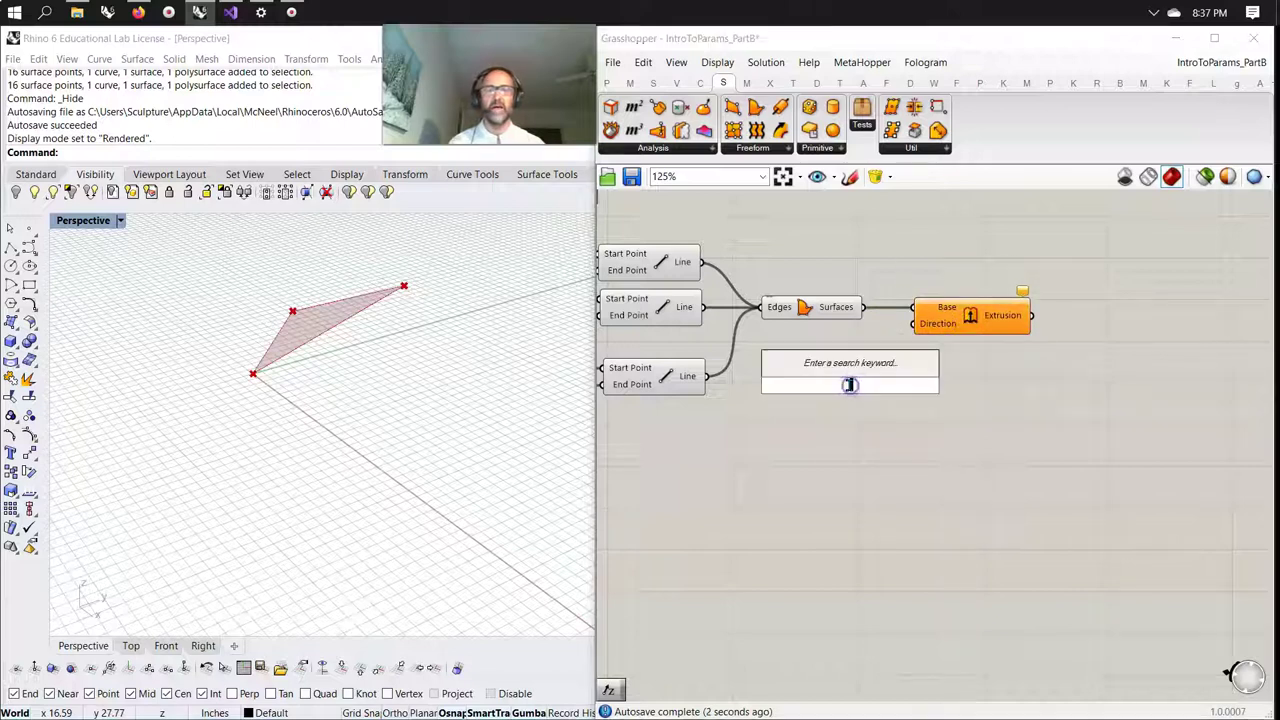
type("x")
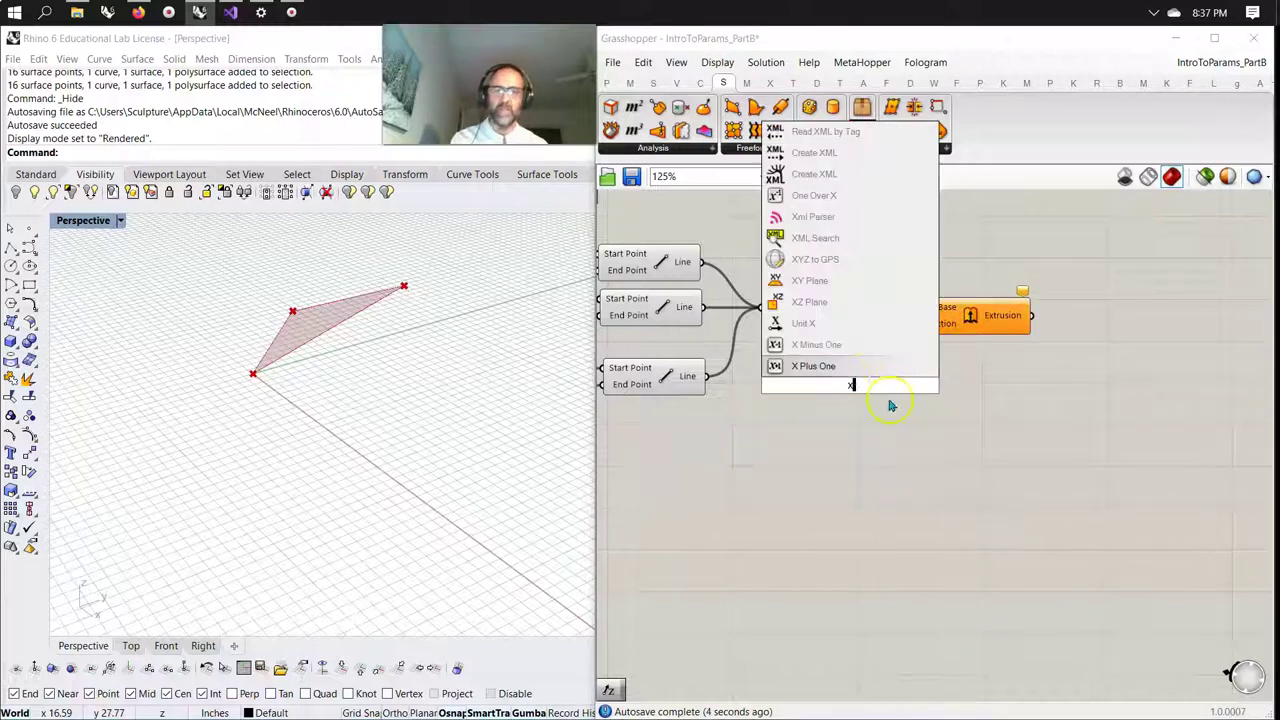
left_click(808, 323)
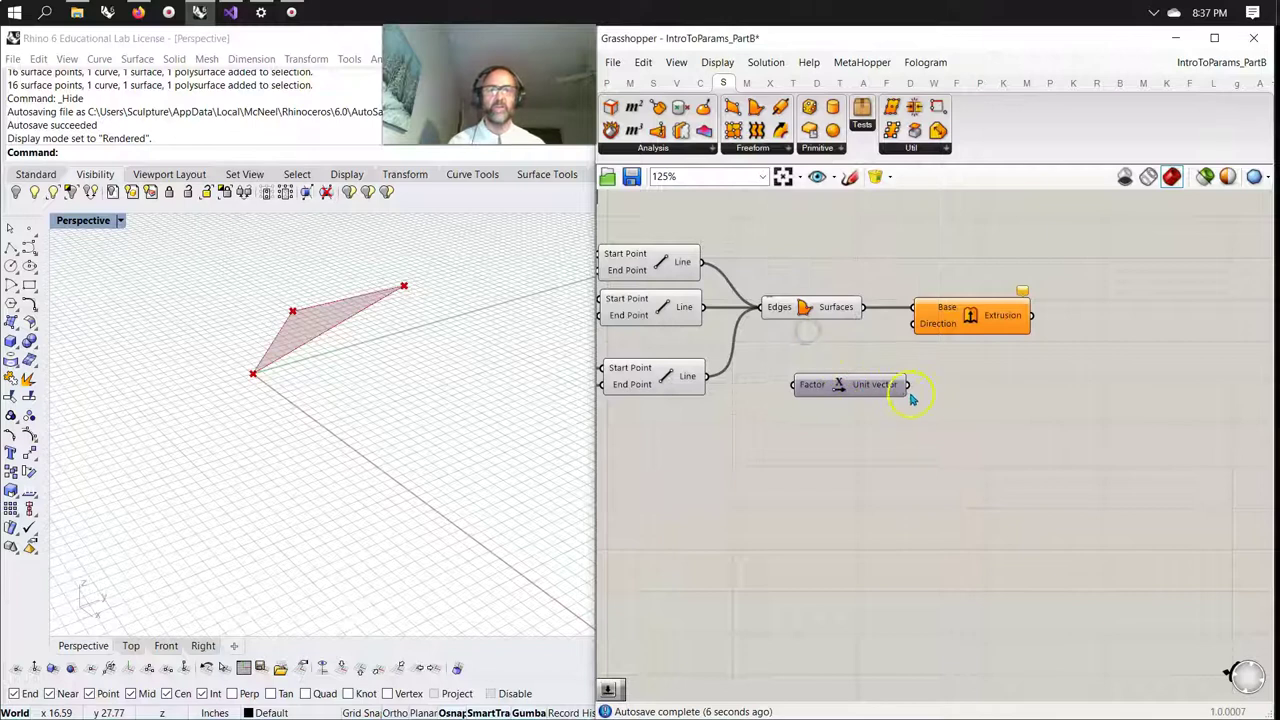
left_click_drag(909, 386, 913, 323)
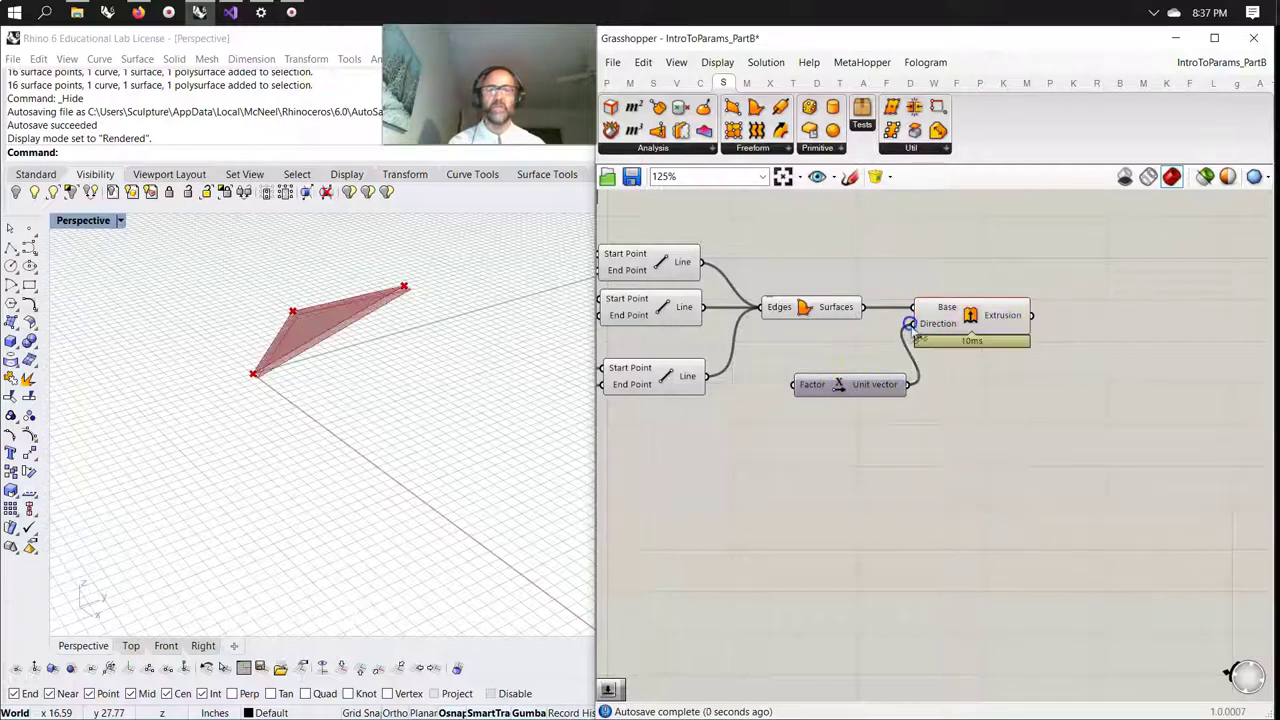
left_click_drag(860, 378, 849, 397)
right_click_drag(383, 337, 389, 320)
scroll(323, 398, "up", 1)
scroll(316, 436, "up", 1)
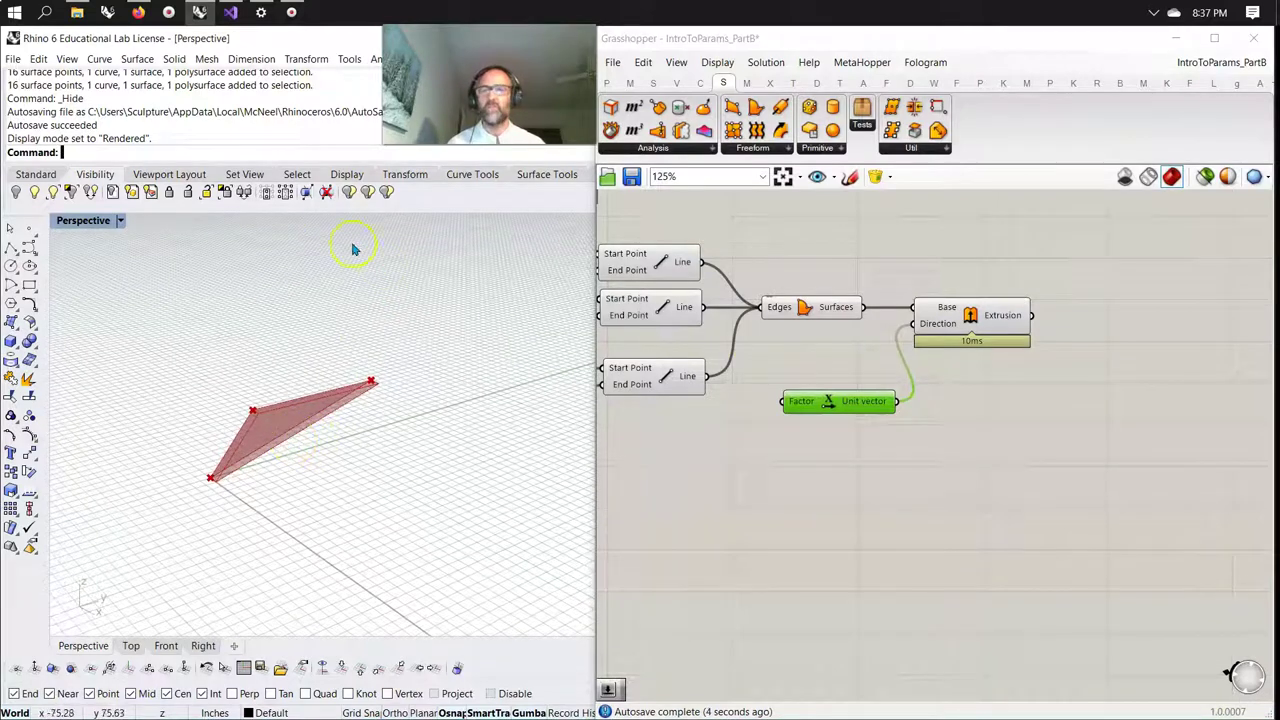
Examine the extruded triangle in the Rhino Perspective viewport, both against the whole model and in close-up.
left_click(36, 174)
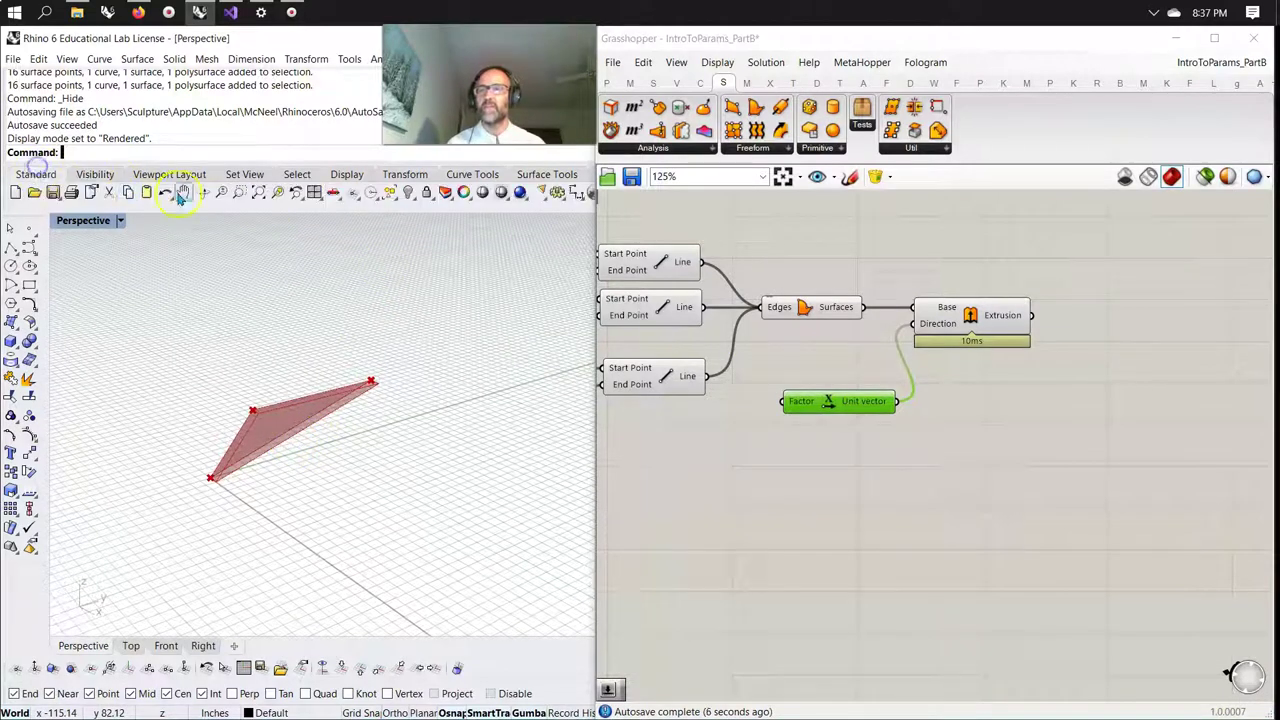
left_click(257, 192)
left_click(283, 514)
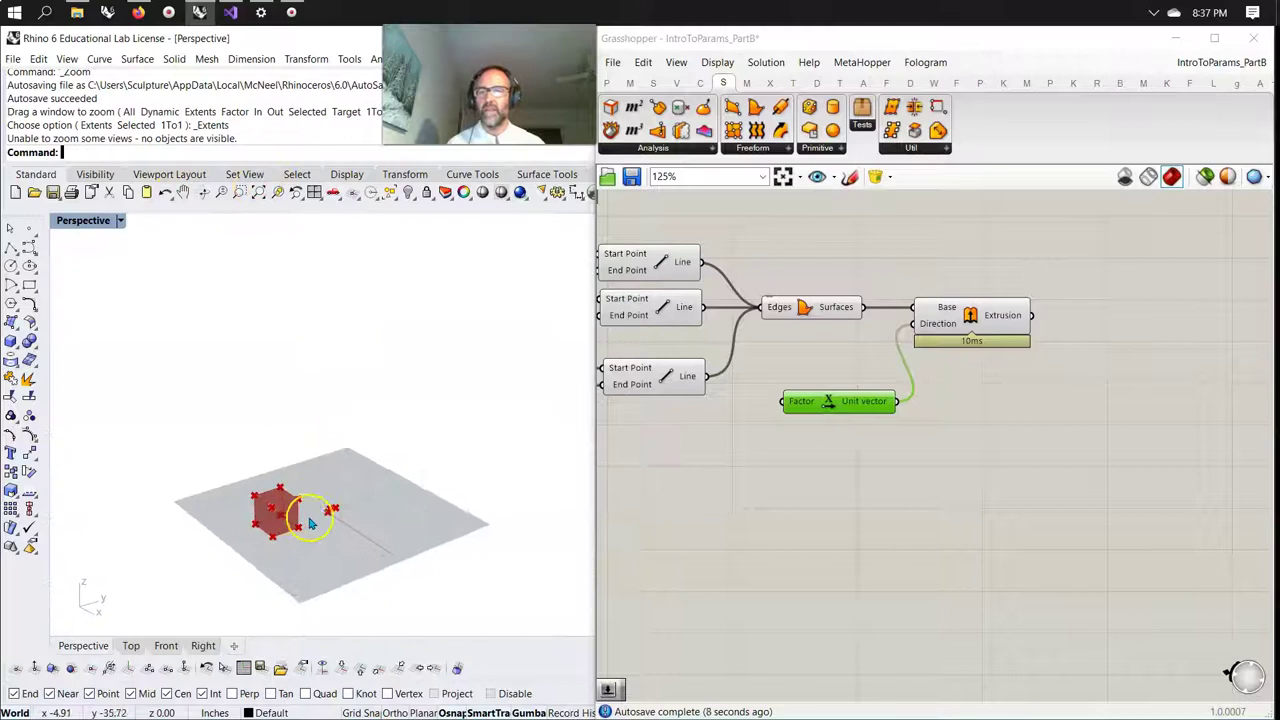
scroll(394, 514, "up", 8)
scroll(463, 508, "up", 6)
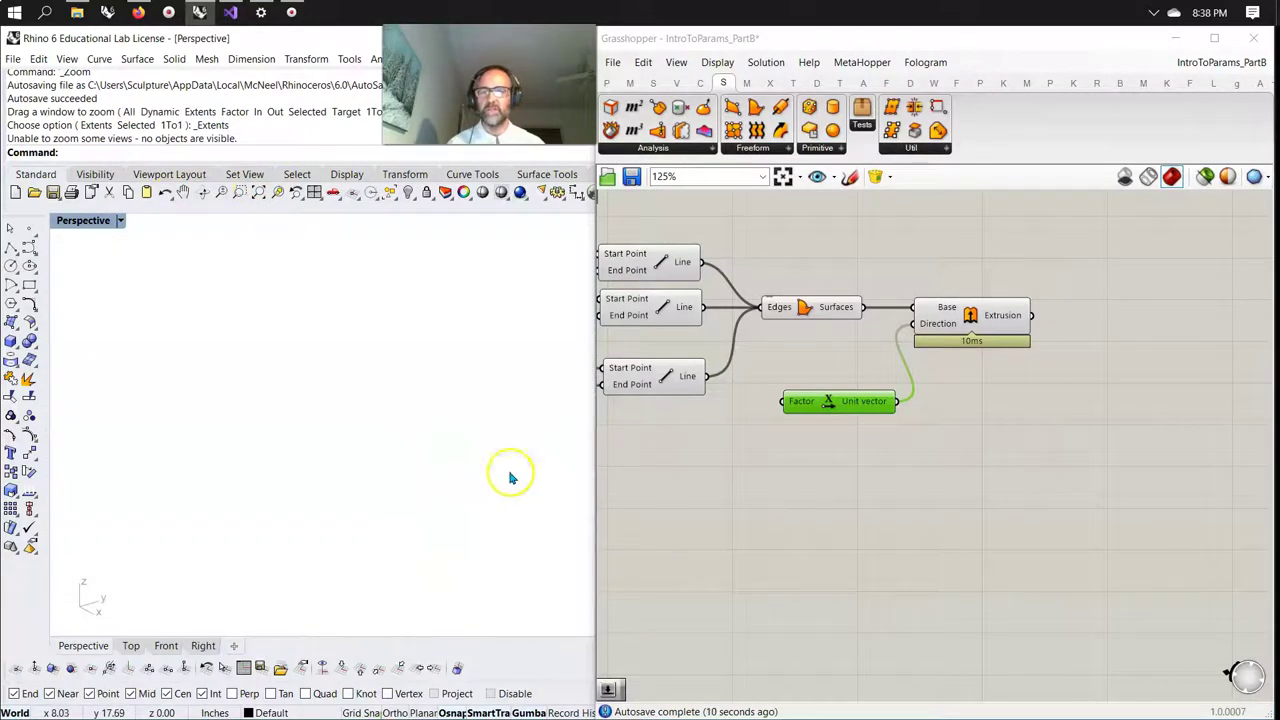
scroll(430, 450, "up", 8)
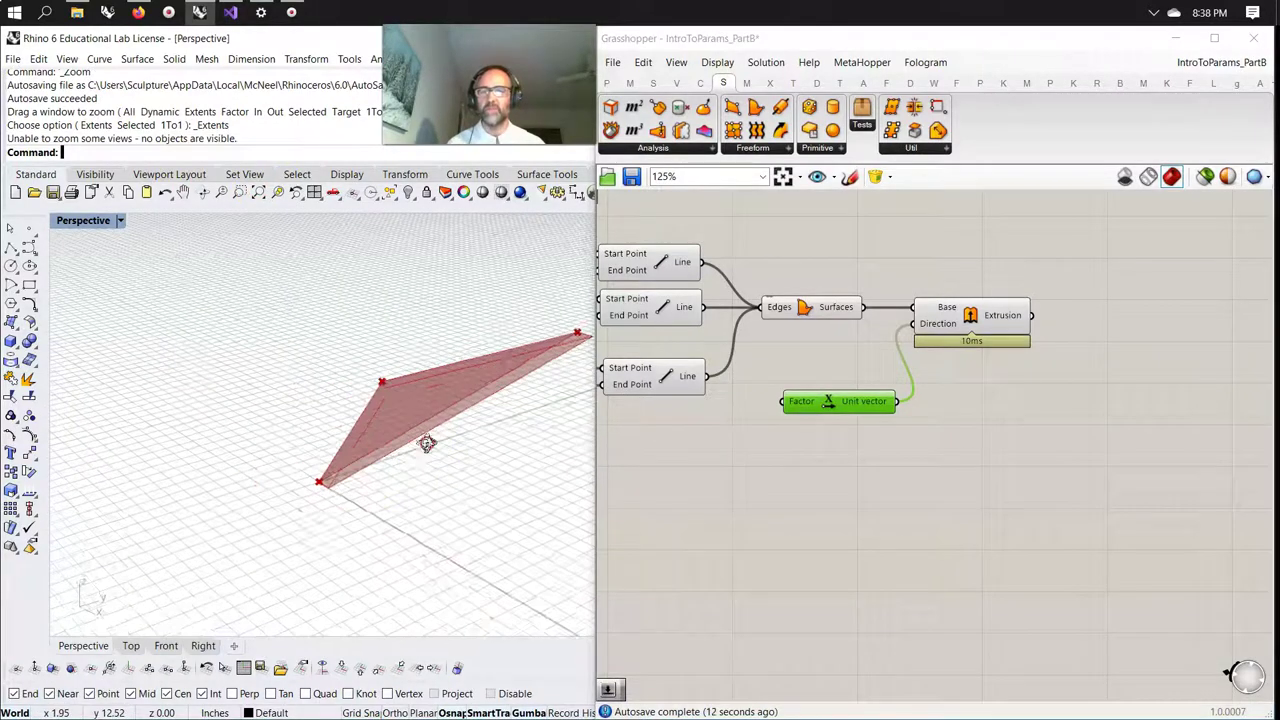
right_click_drag(453, 455, 403, 452)
scroll(441, 431, "down", 10)
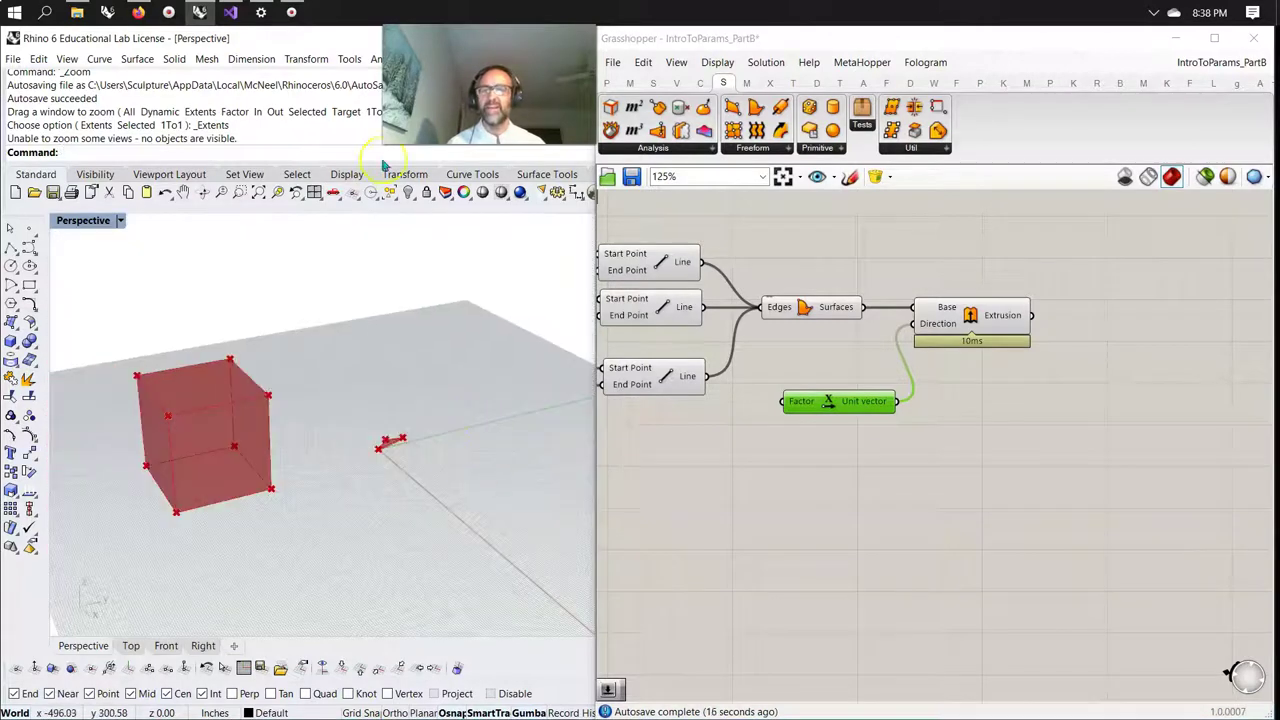
left_click(240, 193)
left_click_drag(372, 419, 431, 462)
right_click_drag(340, 492, 248, 418)
right_click_drag(260, 452, 295, 475)
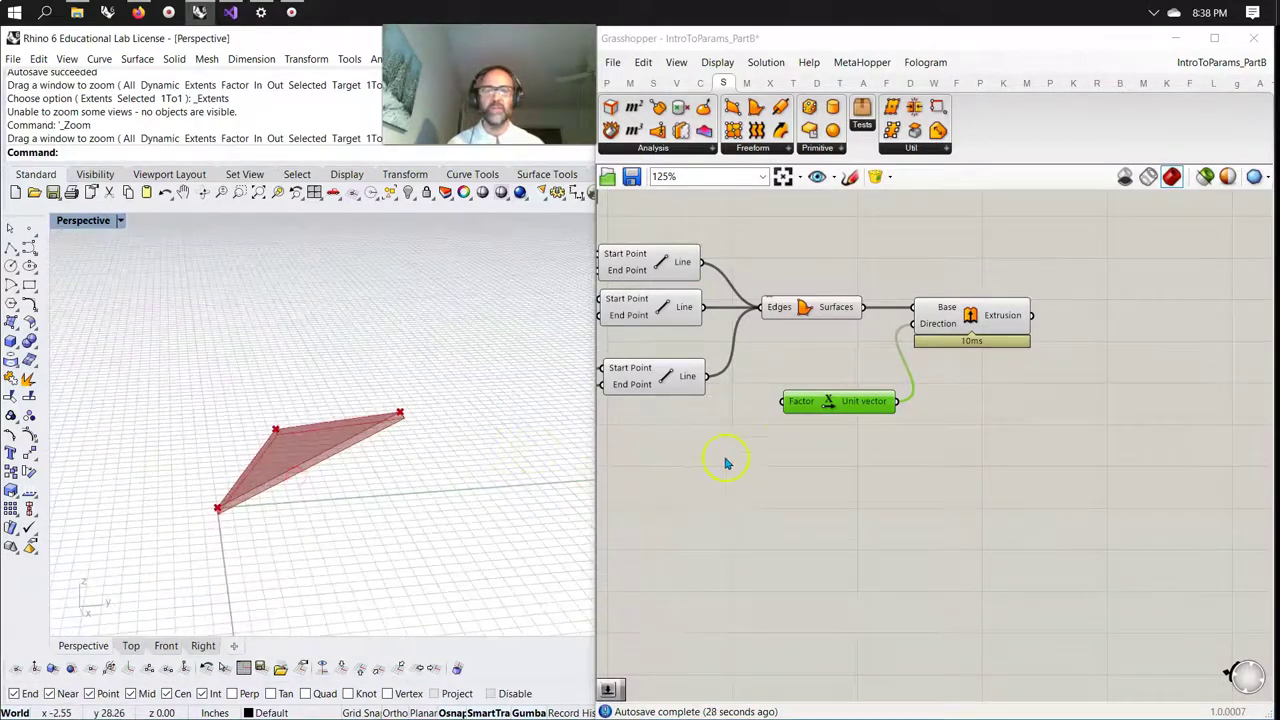
Place a Unit Y component below Unit X and use its Unit vector as the Extrude component's Direction instead.
double_click(821, 456)
type("y")
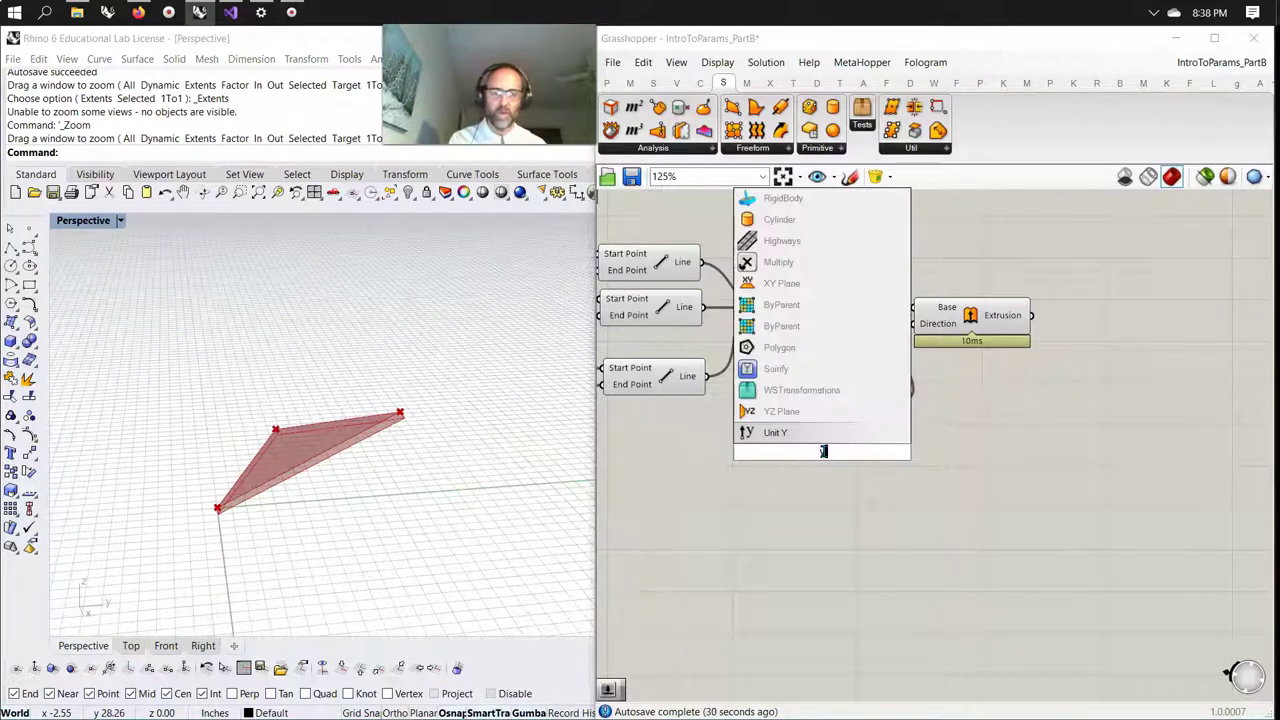
left_click(805, 436)
left_click_drag(878, 452, 914, 323)
right_click_drag(380, 477, 334, 495)
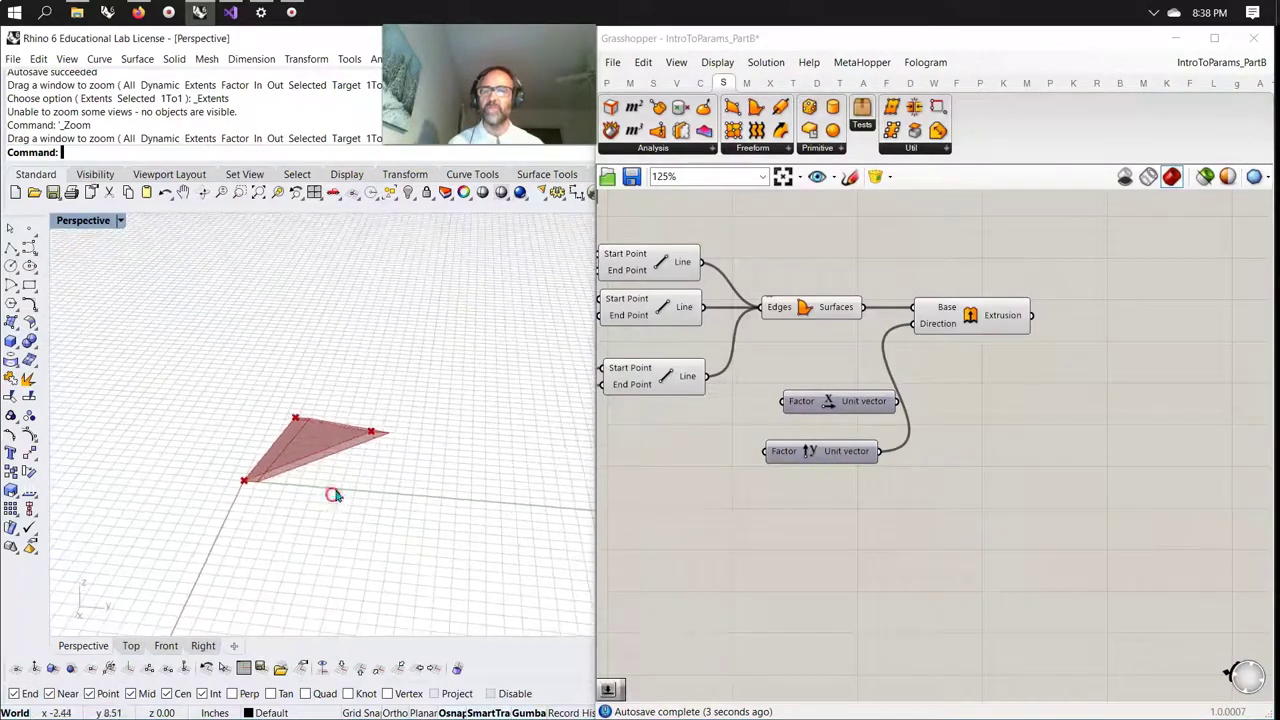
Bake the extrusion into Rhino with the default attributes, and move the baked polysurface up above the Grasshopper preview.
left_click(987, 331)
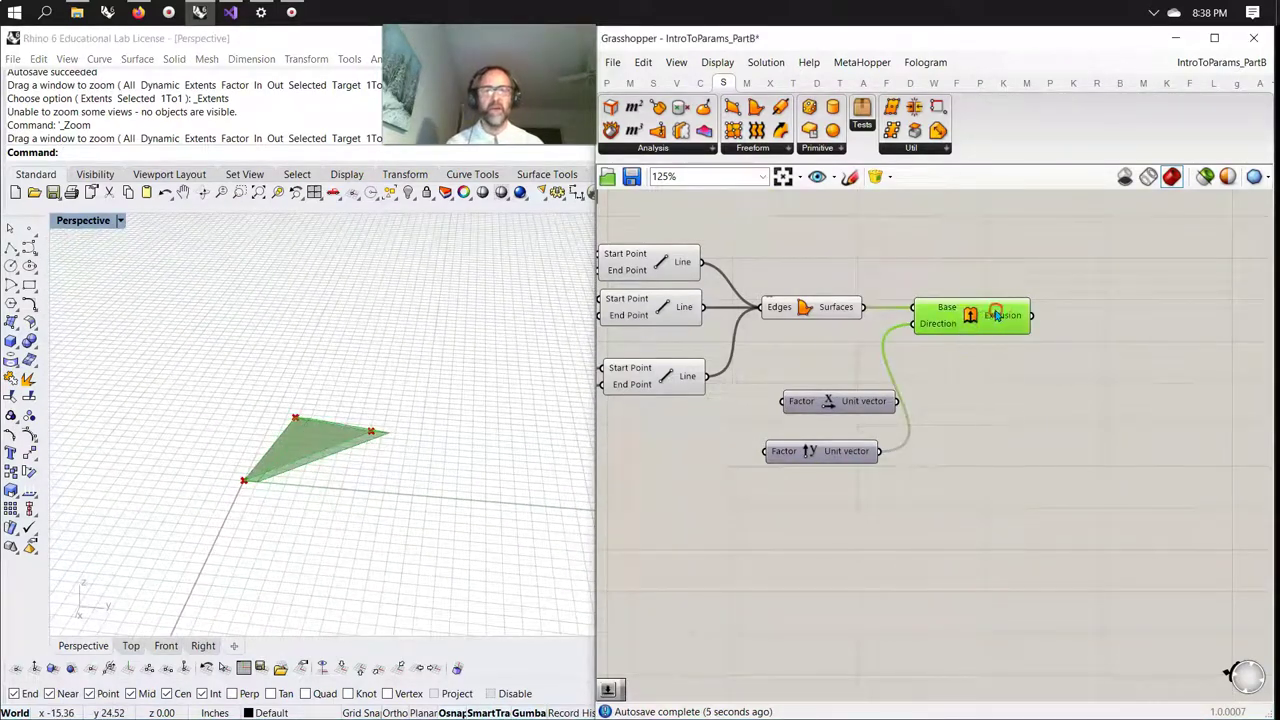
right_click(996, 315)
left_click(1025, 338)
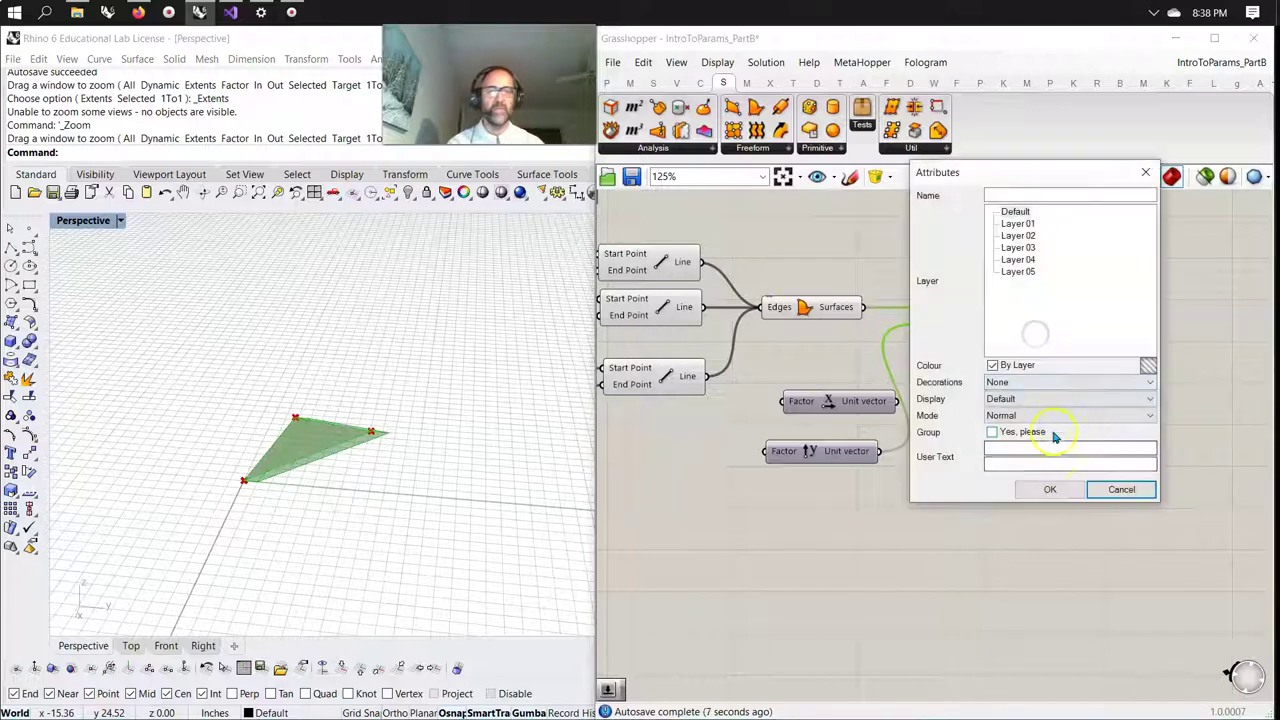
left_click(1050, 489)
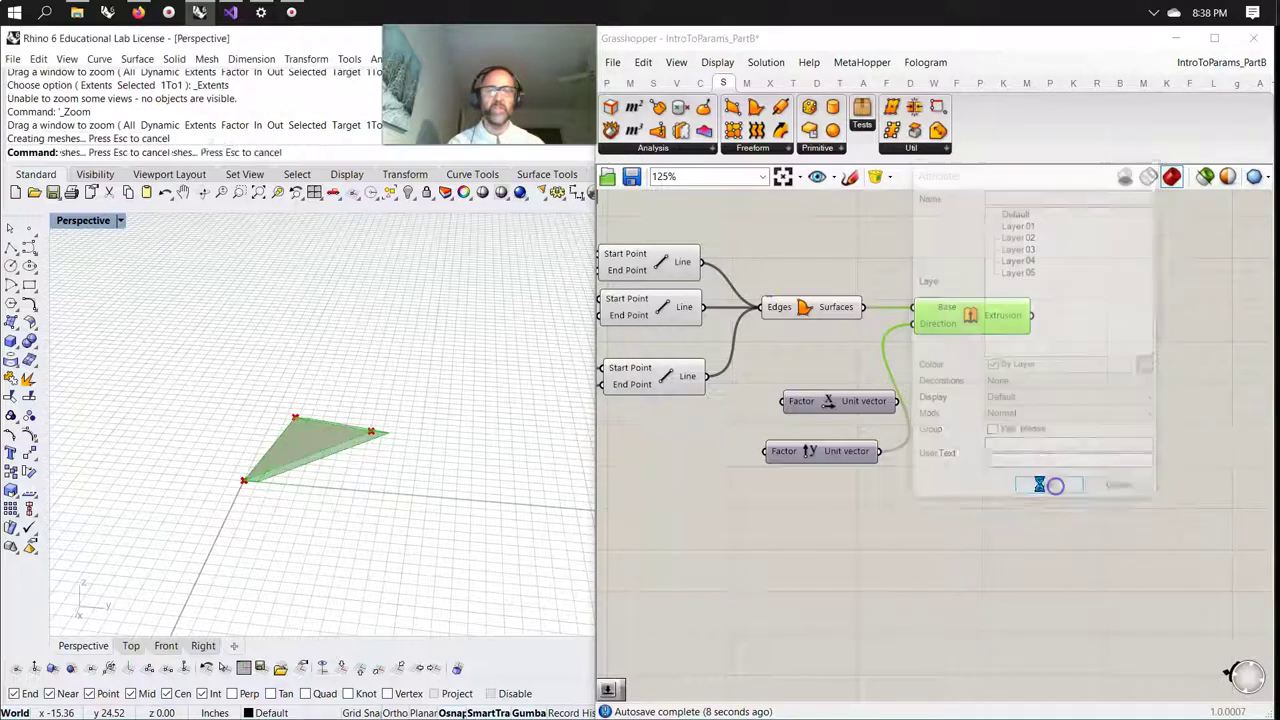
left_click(280, 476)
left_click_drag(297, 425, 333, 258)
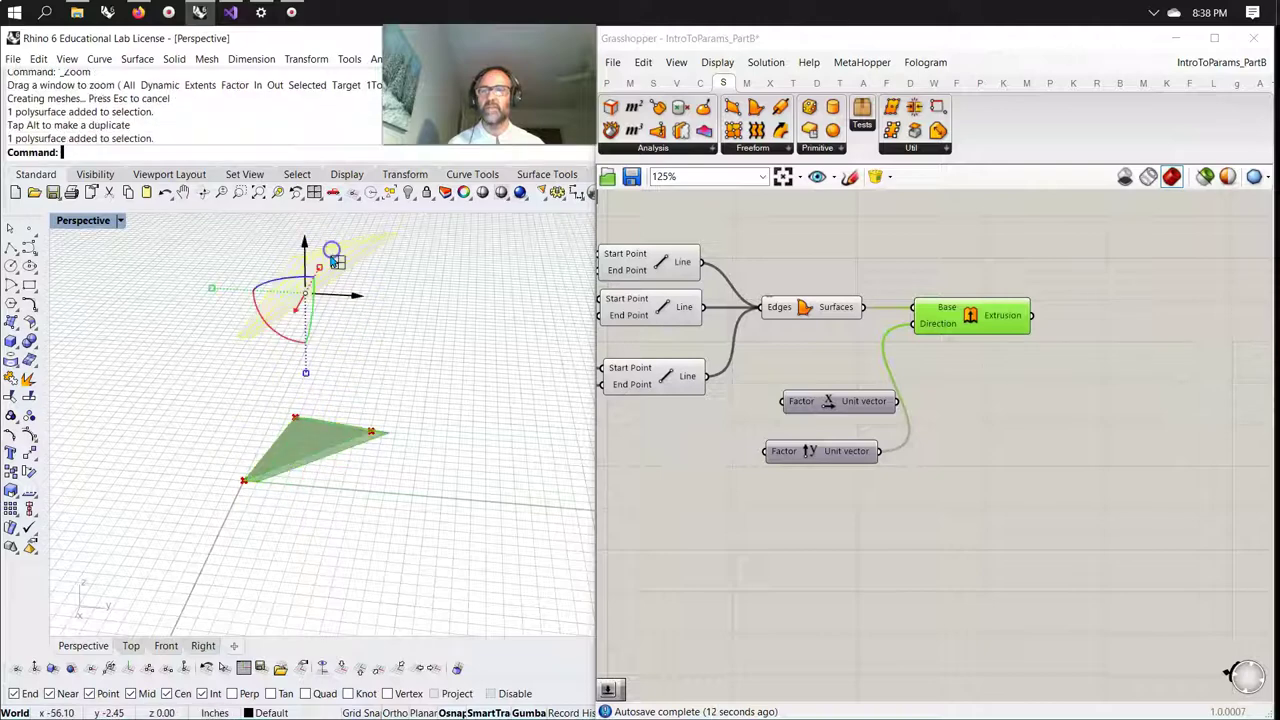
Set the Perspective viewport's display mode to Shaded and deselect the baked polysurface.
right_click(76, 222)
left_click(100, 274)
mouse_move(323, 306)
right_mouse_down()
mouse_move(358, 393)
mouse_move(280, 329)
mouse_move(271, 371)
mouse_move(340, 383)
mouse_move(266, 443)
mouse_move(214, 434)
mouse_move(347, 432)
mouse_move(351, 371)
mouse_move(334, 391)
right_mouse_up()
left_click(254, 365)
Set the slider feeding the lower Construct Point's Y coordinate to 6.
right_click_drag(680, 474, 890, 468)
right_click_drag(758, 460, 922, 497)
right_click_drag(764, 506, 927, 469)
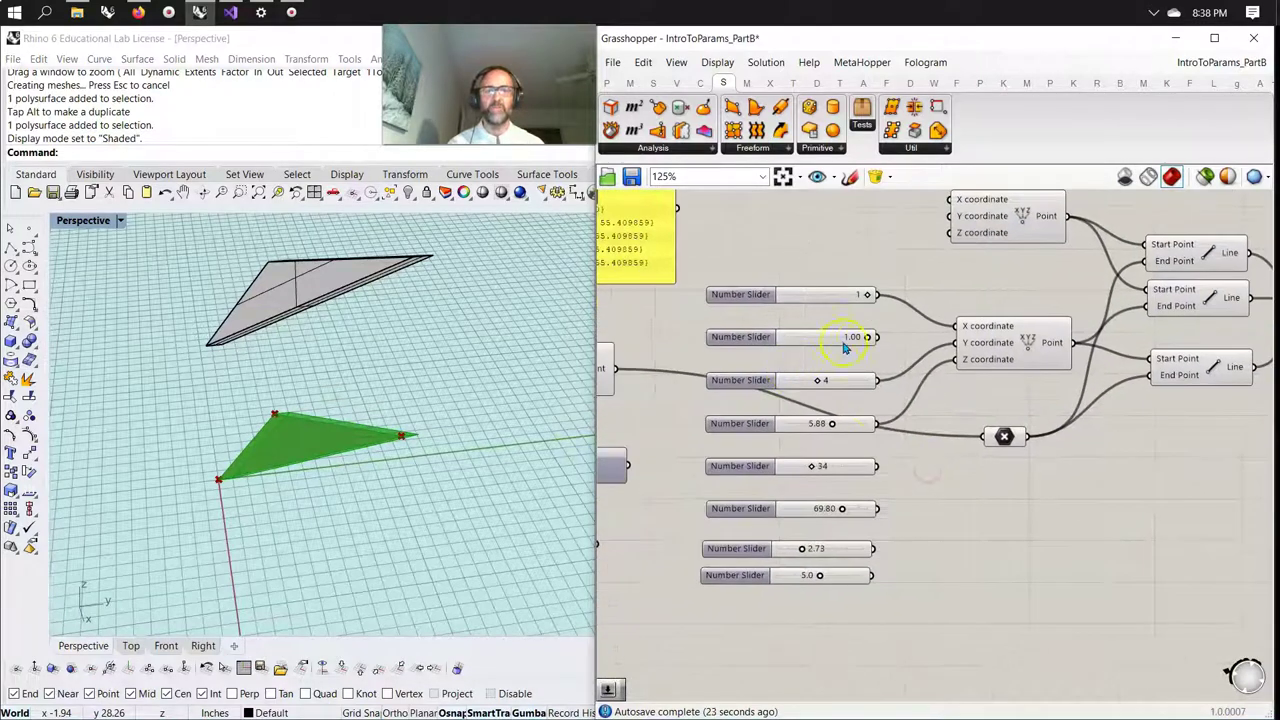
mouse_move(816, 384)
left_mouse_down()
mouse_move(791, 383)
mouse_move(829, 376)
left_mouse_up()
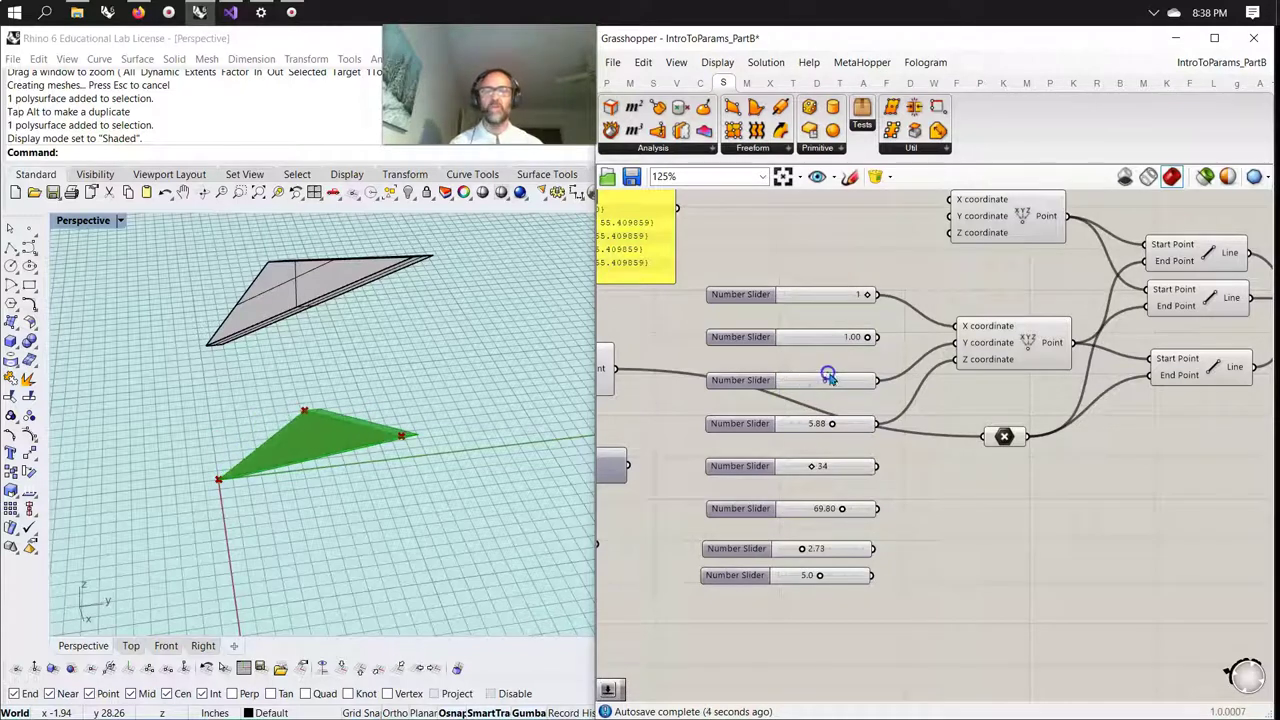
Move the unconnected Param Viewer beside the Extrude component and feed it from the Extrusion output.
scroll(705, 458, "down", 6)
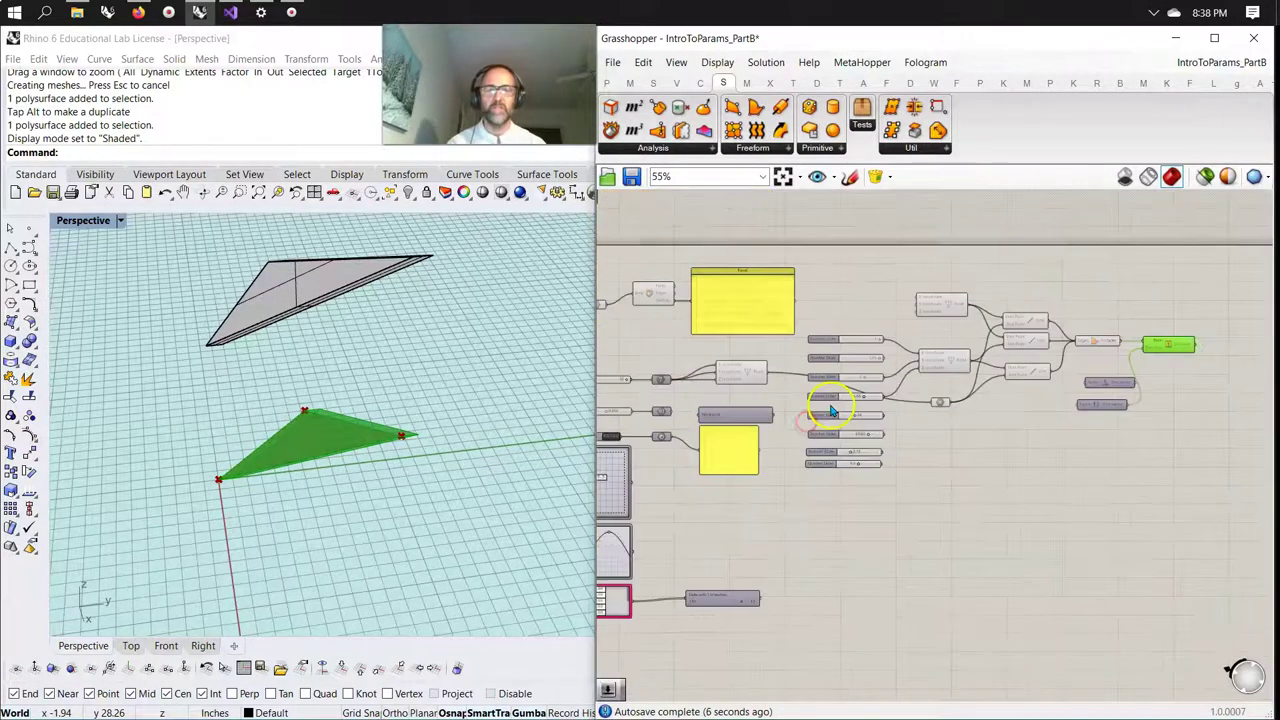
scroll(620, 450, "up", 6)
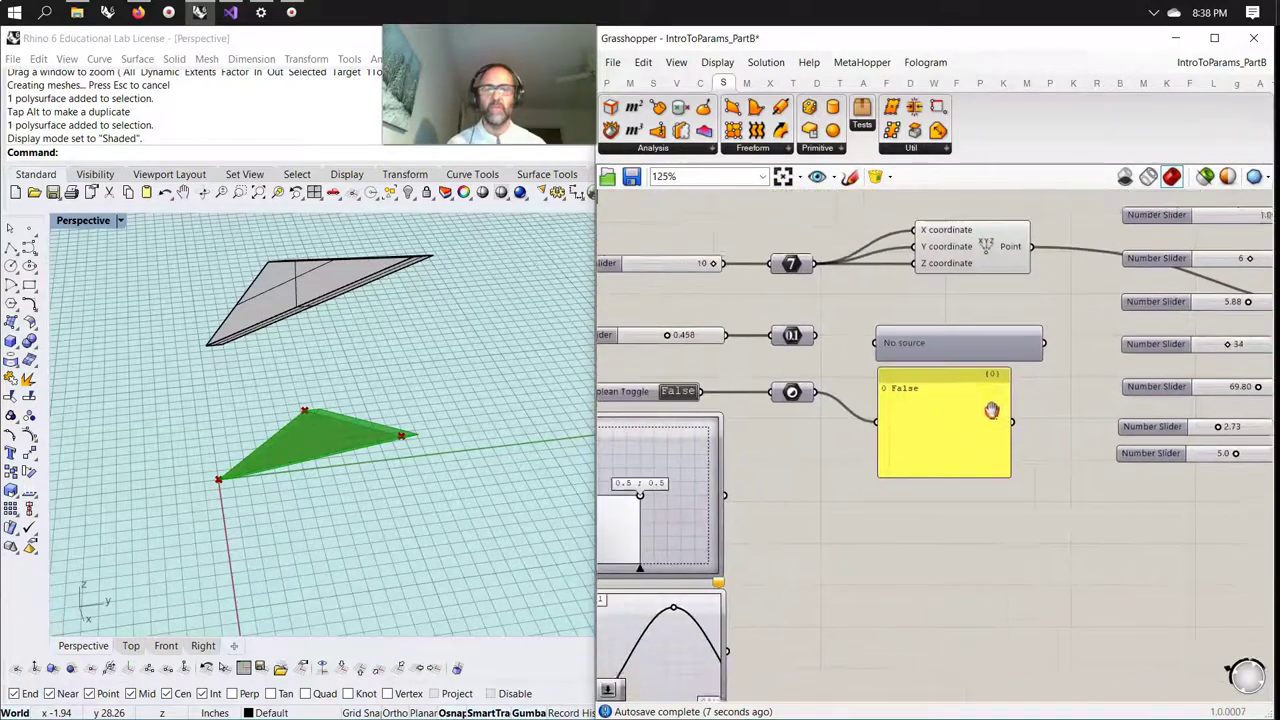
right_click_drag(926, 400, 836, 487)
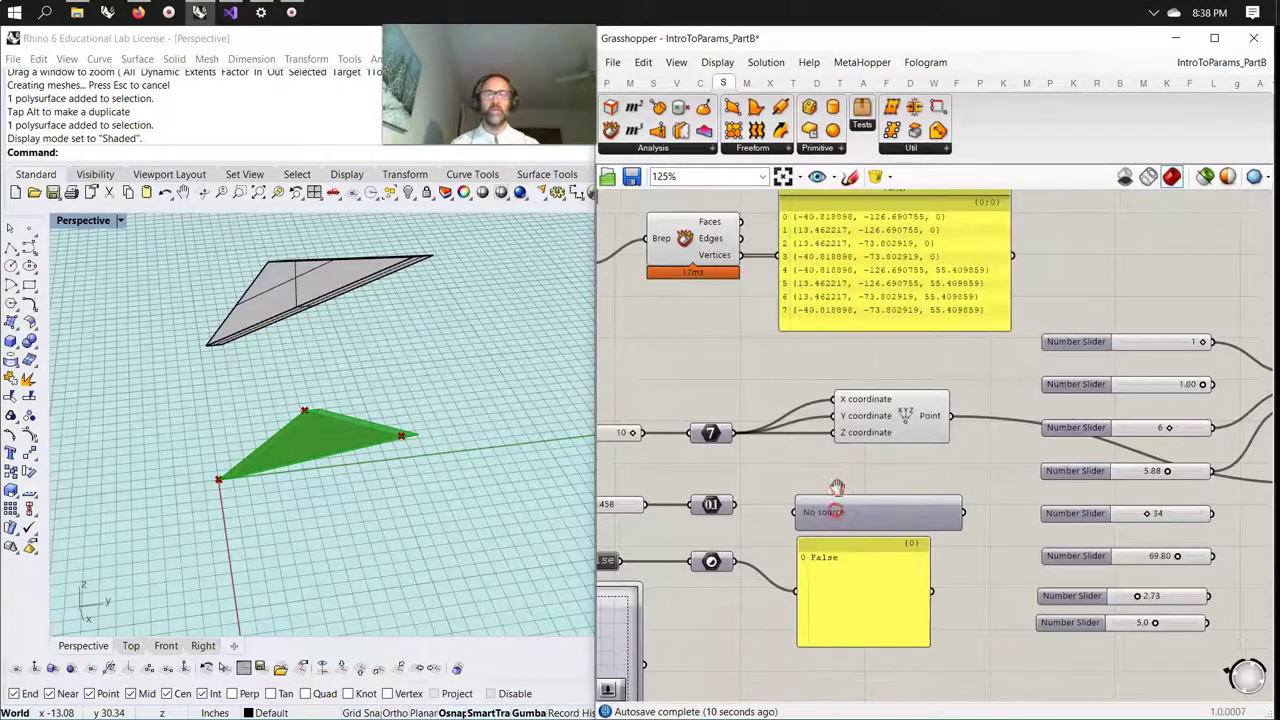
right_click_drag(996, 473, 788, 376)
left_click(679, 428)
left_click_drag(679, 428, 873, 288)
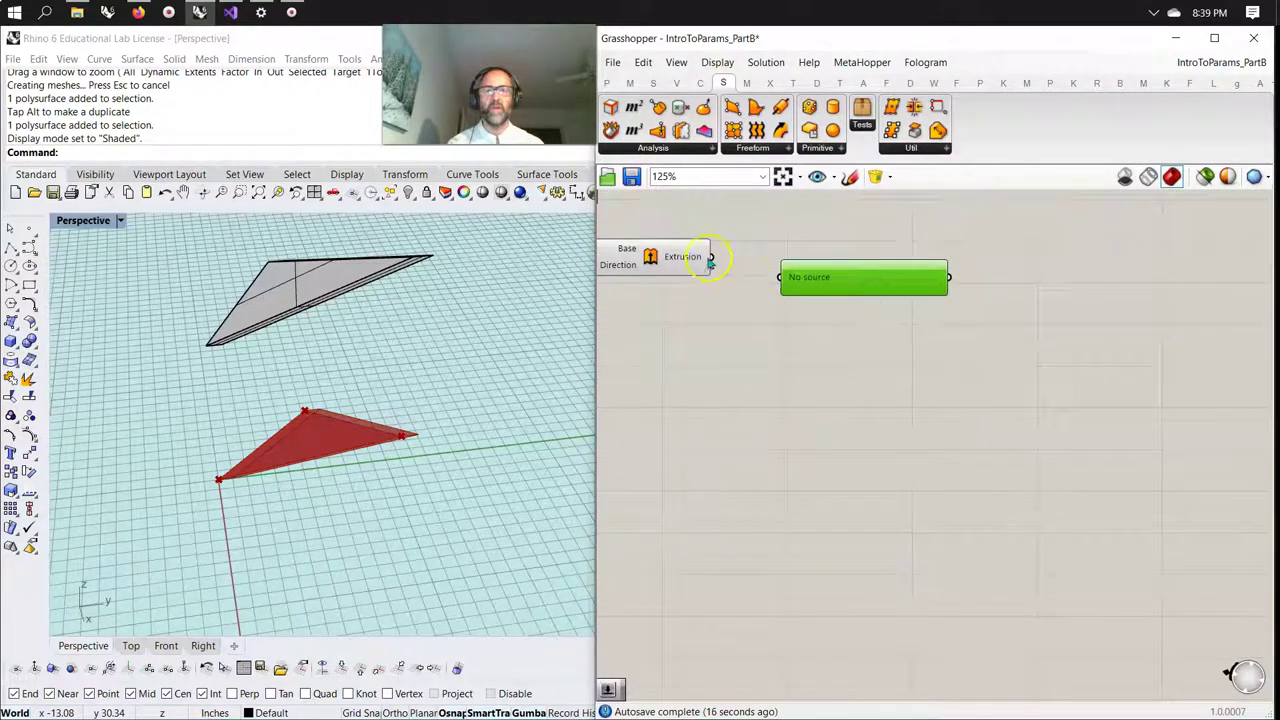
left_click_drag(770, 277, 795, 327)
Place a Panel above the Param Viewer and feed it from the Extrusion output.
right_click_drag(643, 409, 906, 474)
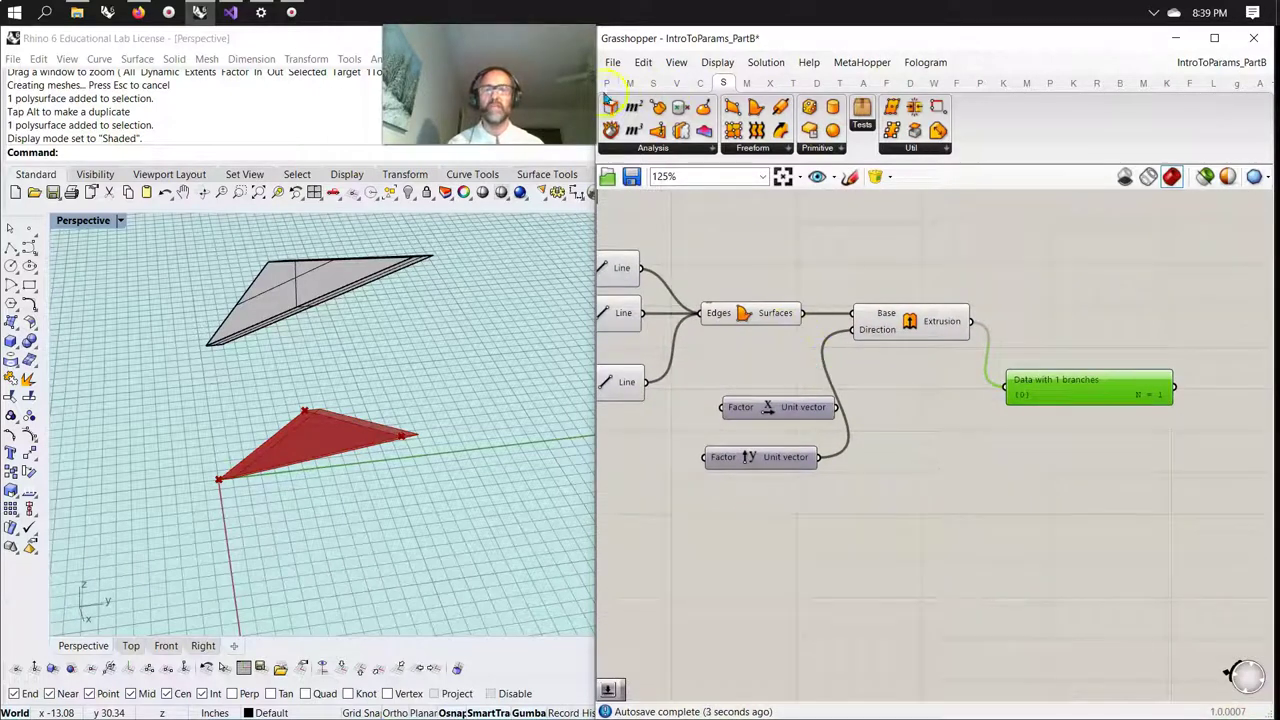
left_click(606, 84)
left_click_drag(1010, 235, 1090, 280)
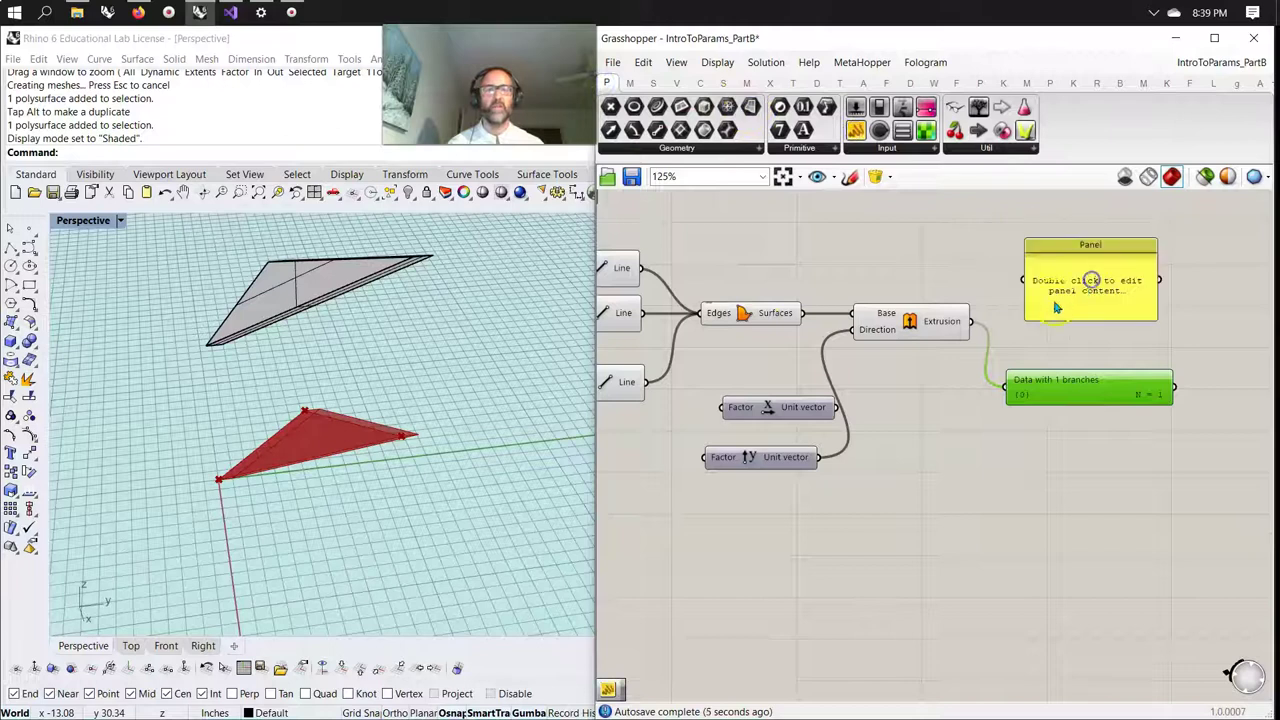
left_click_drag(1005, 295, 1068, 320)
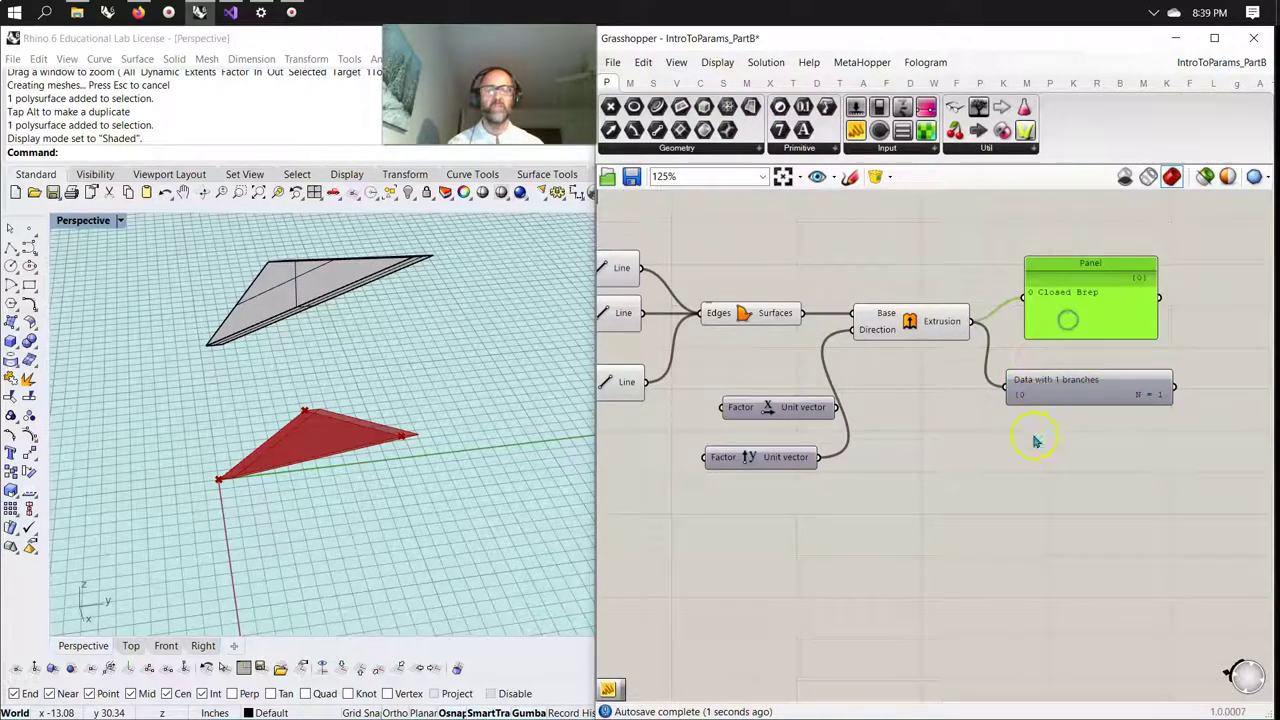
Place a Deconstruct Brep component beside the Closed Brep panel and feed it from the Extrusion output.
right_click_drag(371, 327, 349, 327)
scroll(668, 456, "down", 6)
right_click_drag(668, 456, 1086, 443)
scroll(925, 362, "up", 4)
right_click_drag(651, 408, 780, 378)
left_click(848, 302)
right_click_drag(848, 310, 660, 340)
left_click_drag(660, 340, 1105, 433)
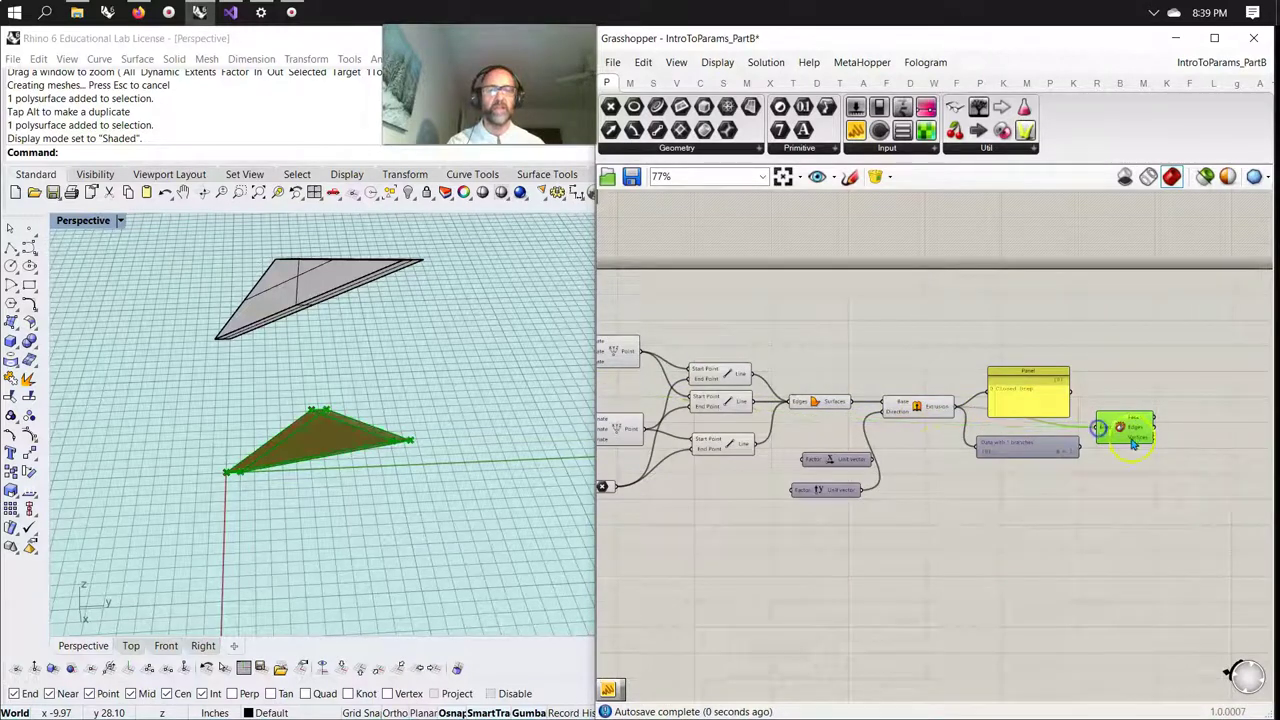
scroll(1031, 446, "up", 4)
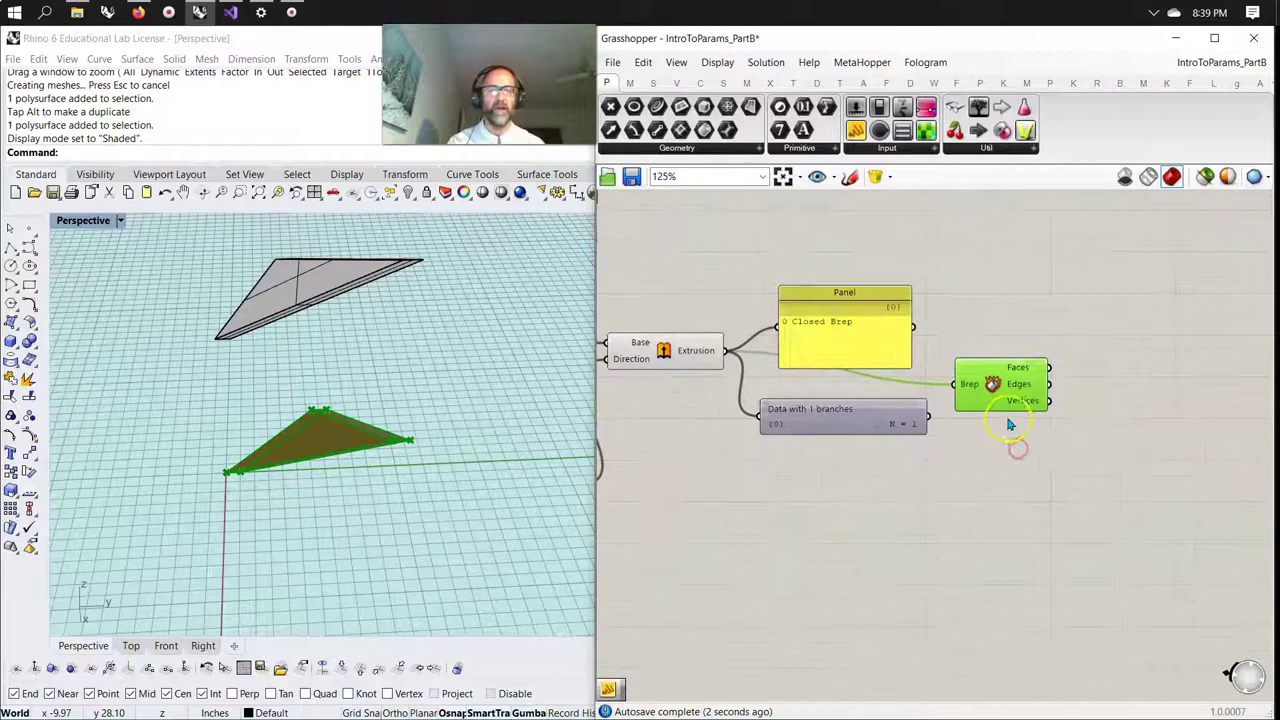
Attach one geometry container to the Faces output of Deconstruct Brep and a Curve container to its Edges output.
left_click(703, 156)
left_click_drag(736, 326, 958, 343)
left_click_drag(886, 369, 958, 342)
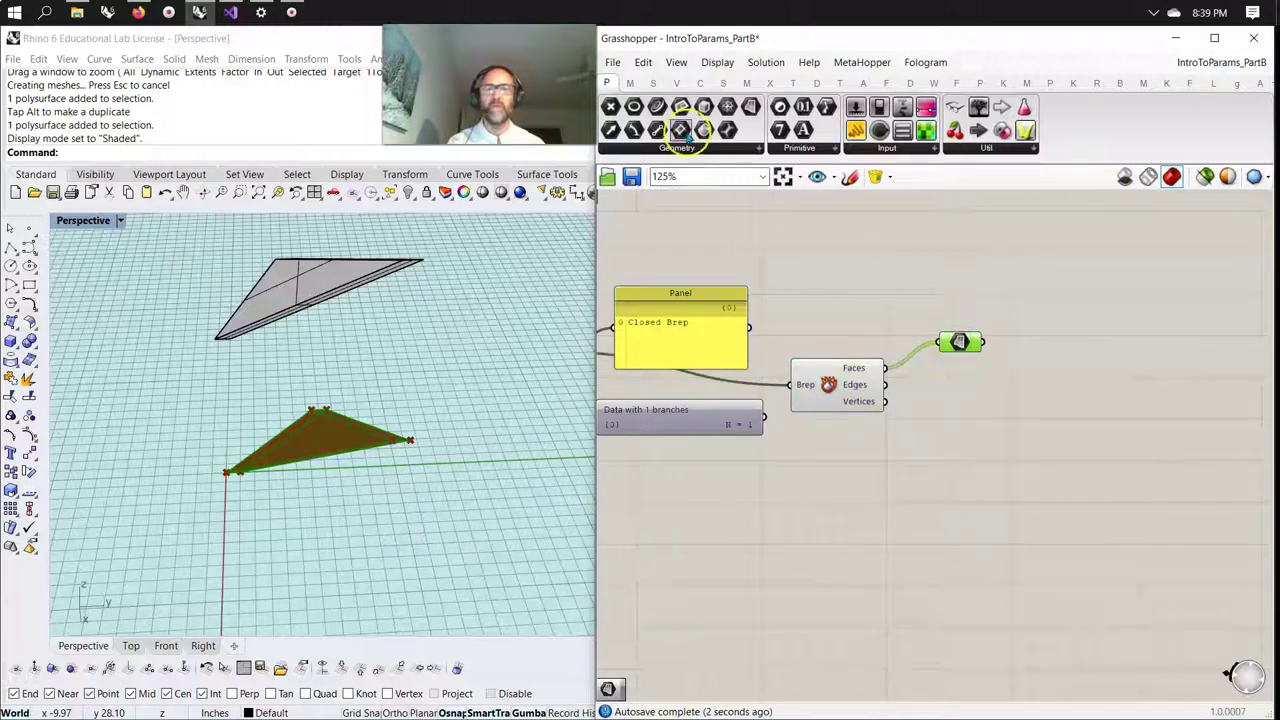
left_click_drag(657, 107, 957, 379)
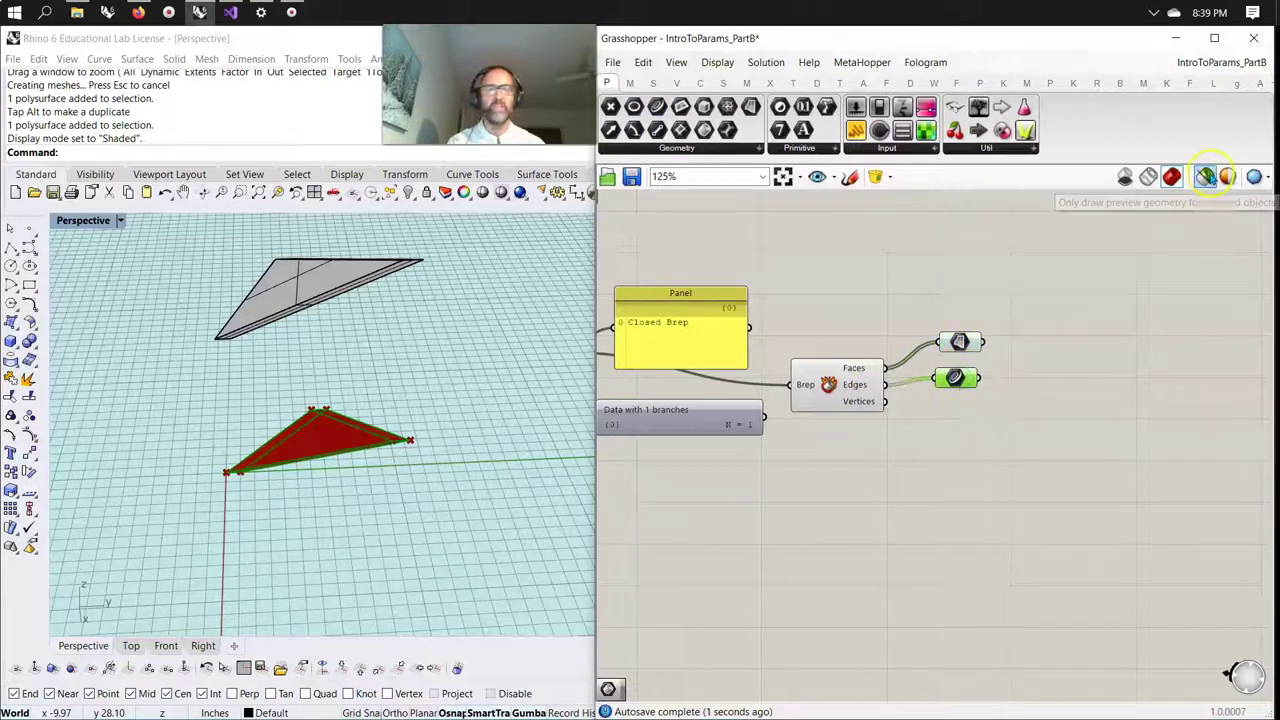
Restrict the preview to selected objects and preview the faces container, followed by the edges container.
left_click(1206, 177)
left_click(960, 342)
left_click(953, 378)
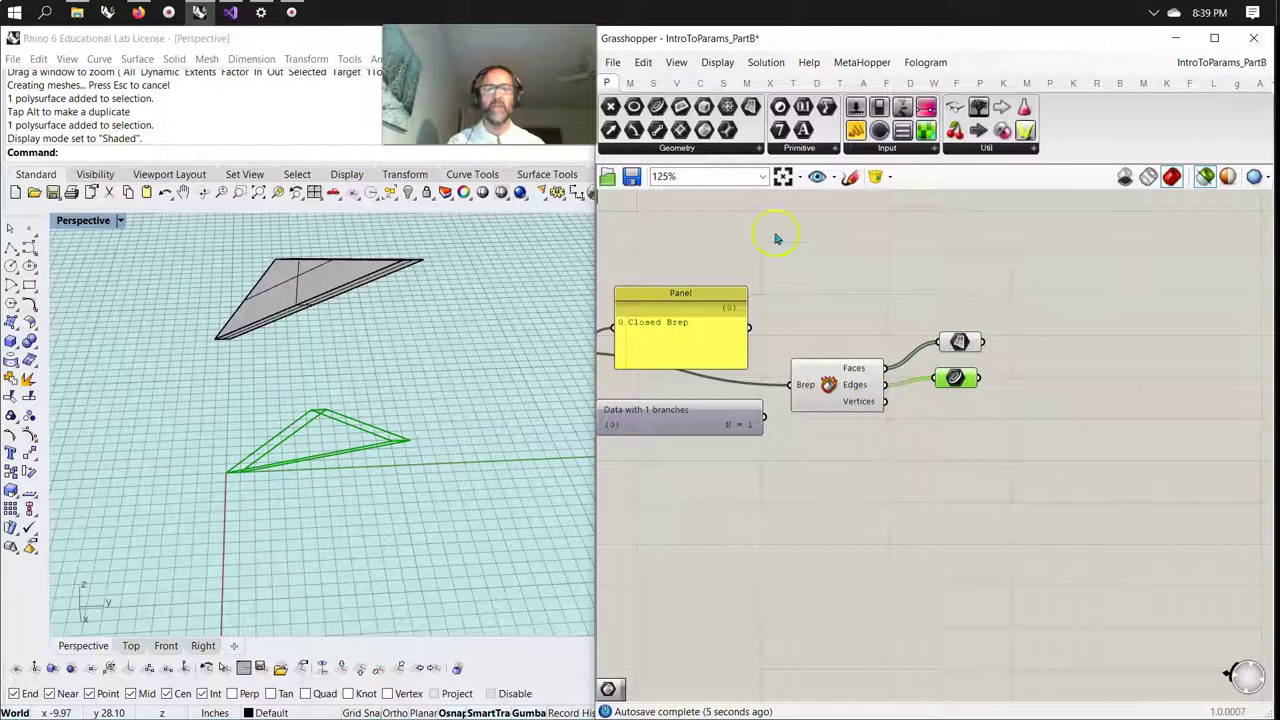
Attach a Point container to the Vertices output of Deconstruct Brep, preview the output containers and clear the selection.
left_click_drag(947, 460, 940, 424)
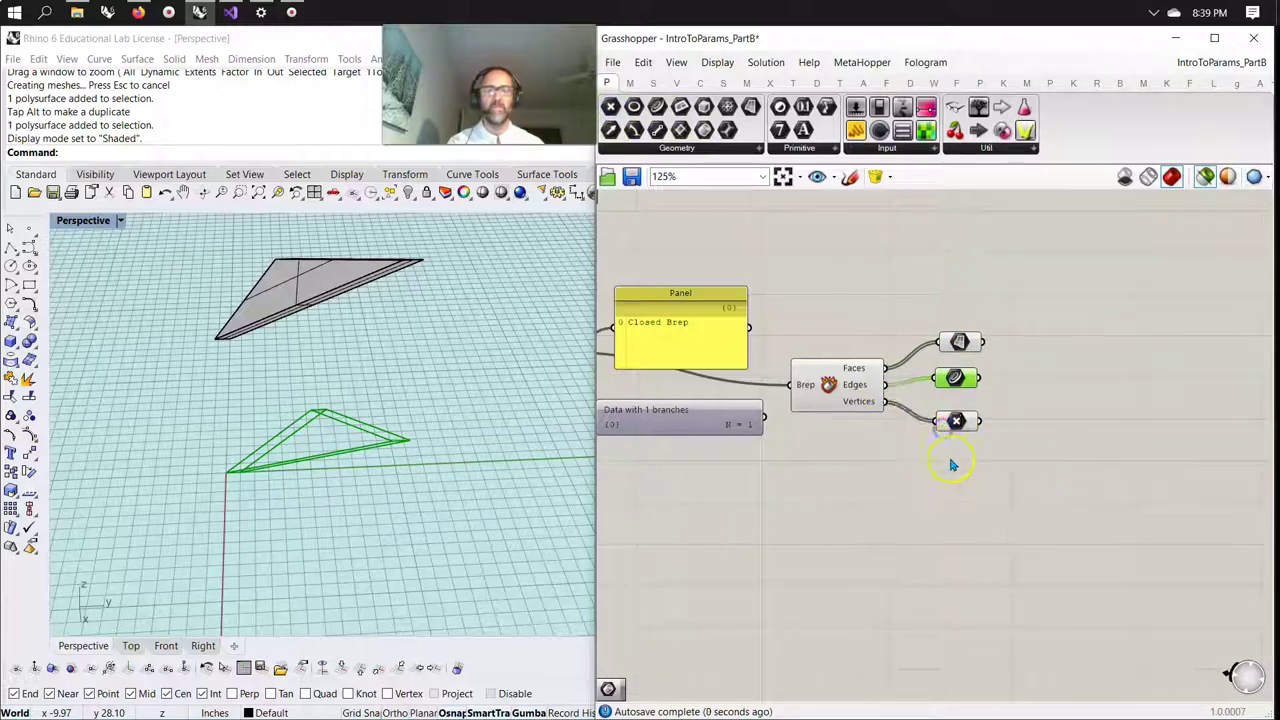
left_click(955, 425)
left_click_drag(995, 455, 933, 289)
left_click(980, 506)
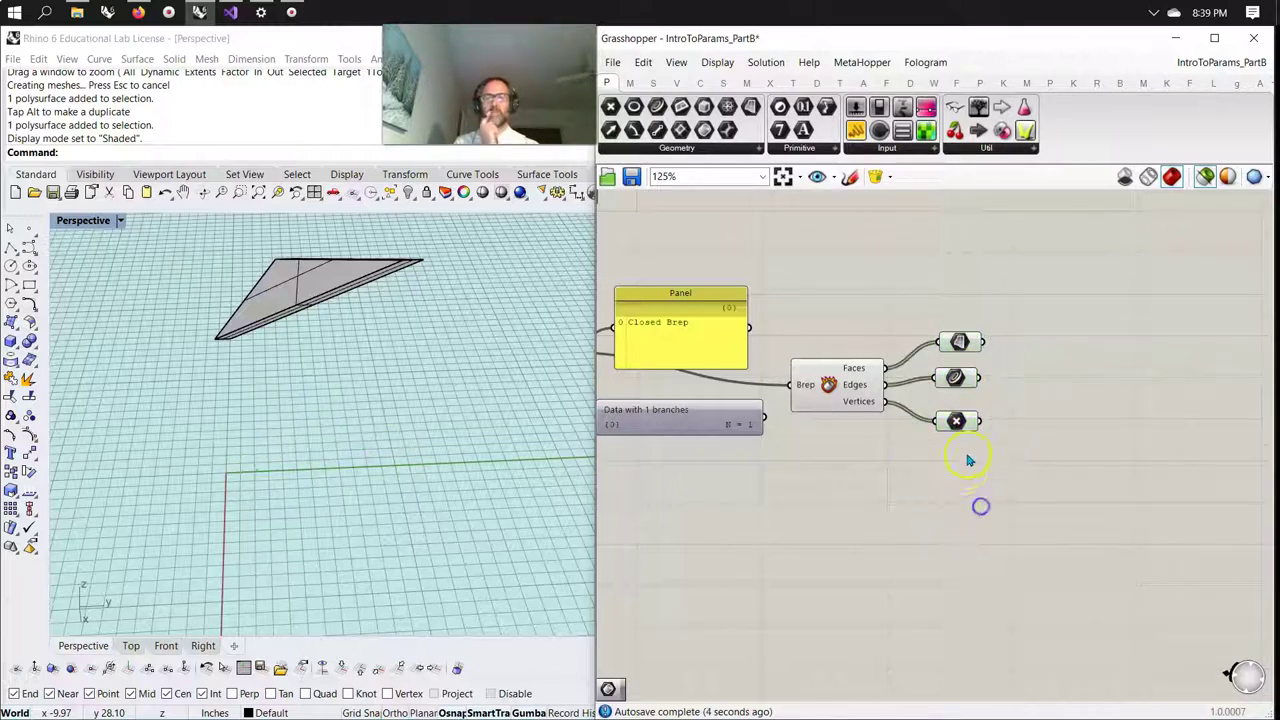
Review the sliders and component chain, and select Deconstruct Brep to preview the extruded solid.
right_click_drag(770, 549, 1000, 551)
scroll(948, 537, "down", 3)
right_click_drag(871, 554, 1069, 491)
right_click_drag(762, 525, 895, 497)
scroll(895, 497, "up", 4)
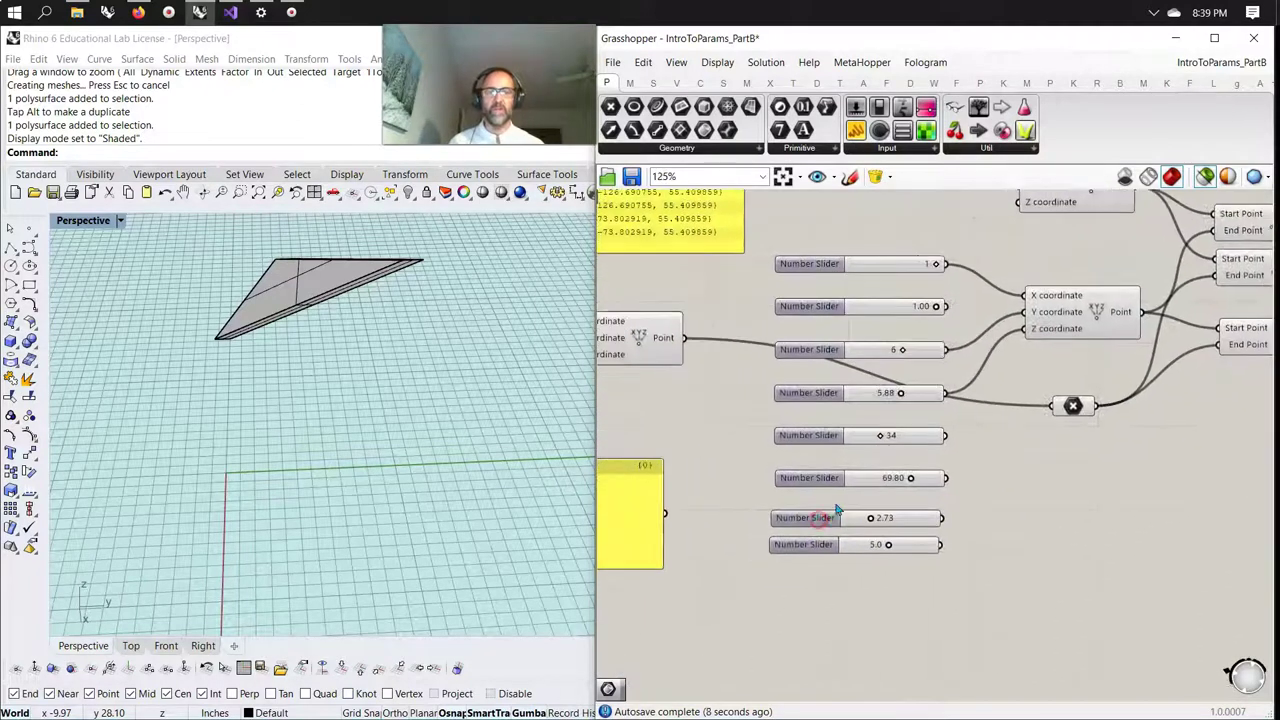
right_click_drag(1030, 528, 860, 556)
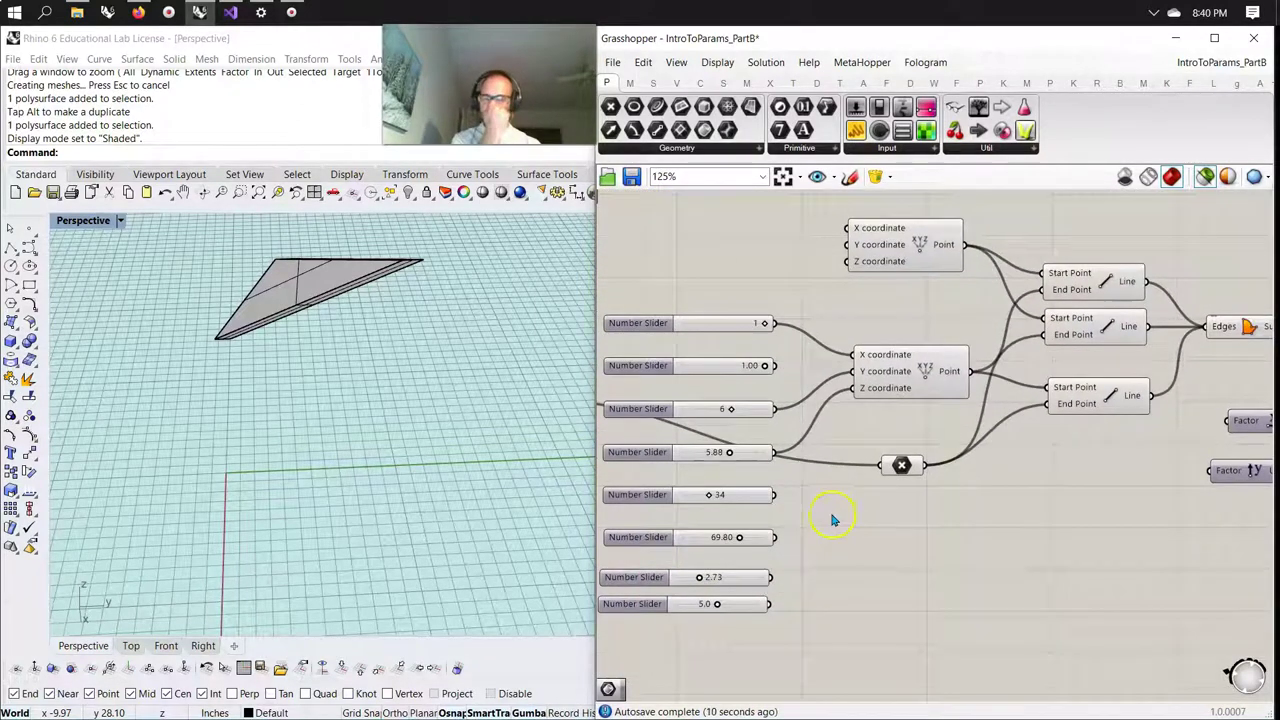
scroll(907, 530, "down", 4)
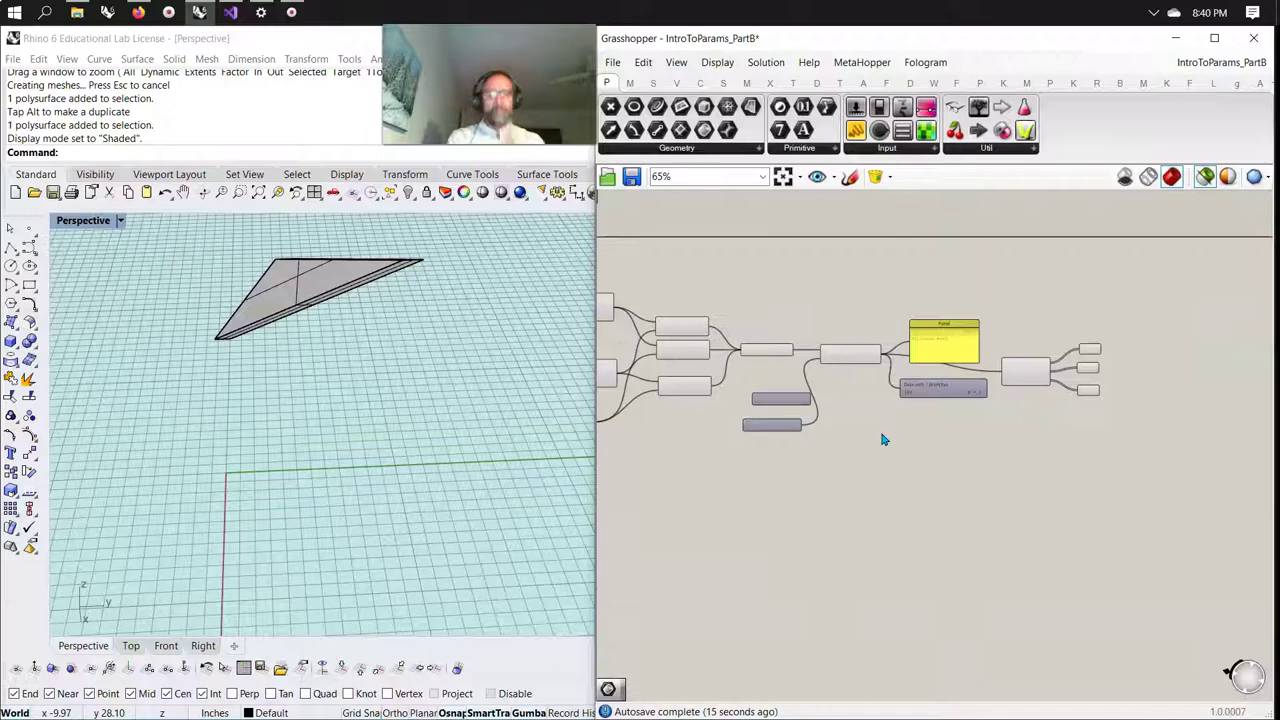
scroll(875, 427, "up", 4)
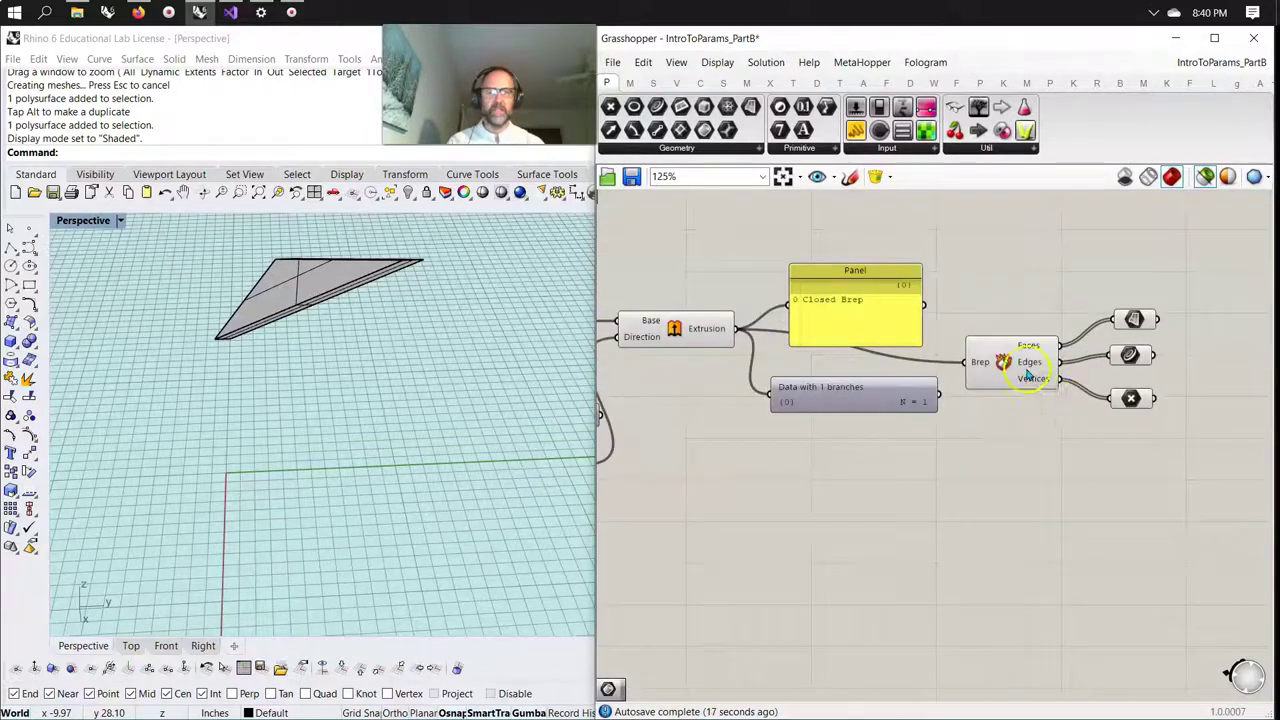
left_click(1014, 364)
mouse_move(435, 511)
right_mouse_down()
mouse_move(409, 457)
mouse_move(449, 480)
mouse_move(414, 494)
mouse_move(349, 449)
mouse_move(257, 457)
mouse_move(291, 477)
mouse_move(288, 505)
right_mouse_up()
Add a Number Slider with value 2 and feed it into the Factor input of the Unit Y vector.
right_click_drag(765, 485, 1001, 461)
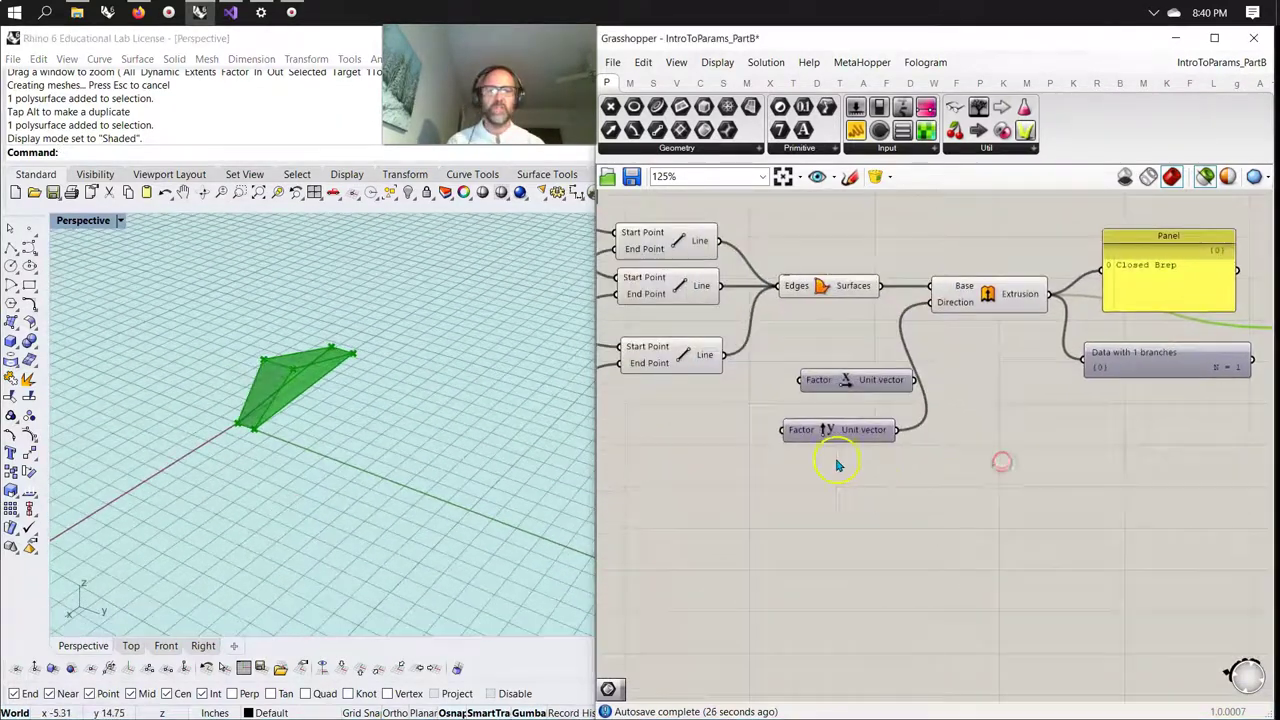
left_click_drag(835, 438, 843, 432)
right_click_drag(689, 490, 871, 471)
left_click(811, 457)
double_click(810, 457)
type("1")
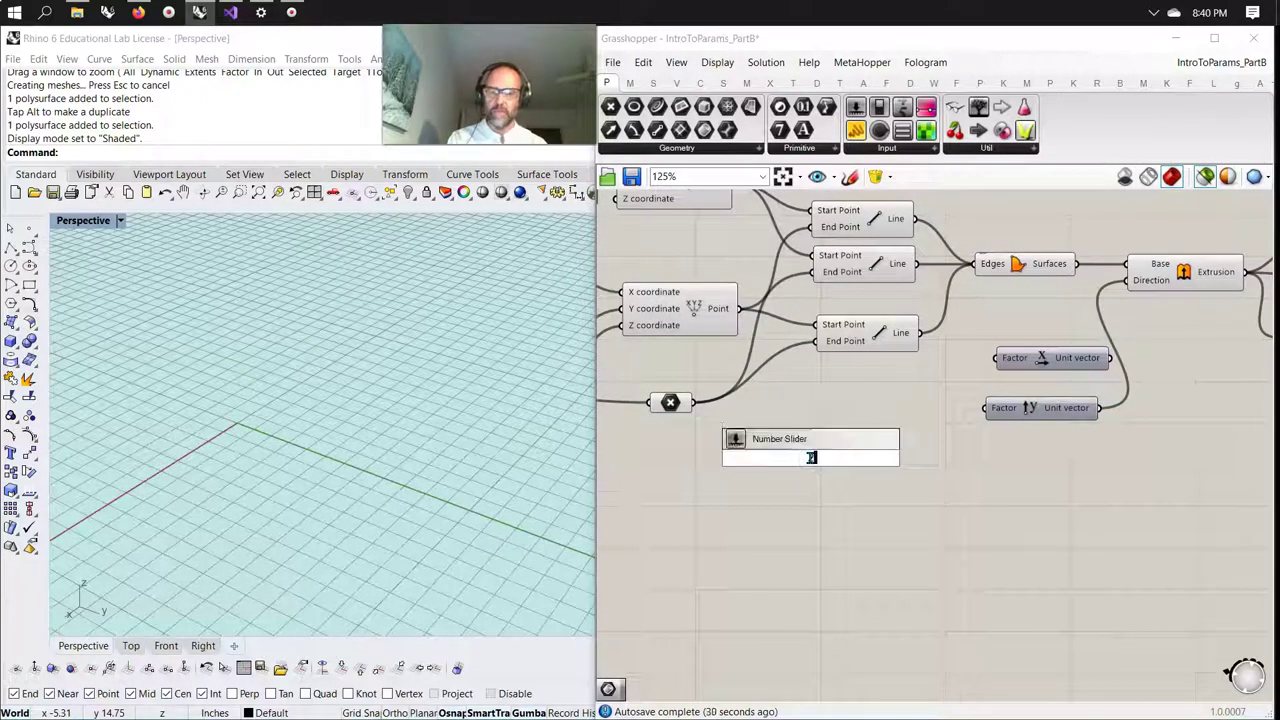
key("Return")
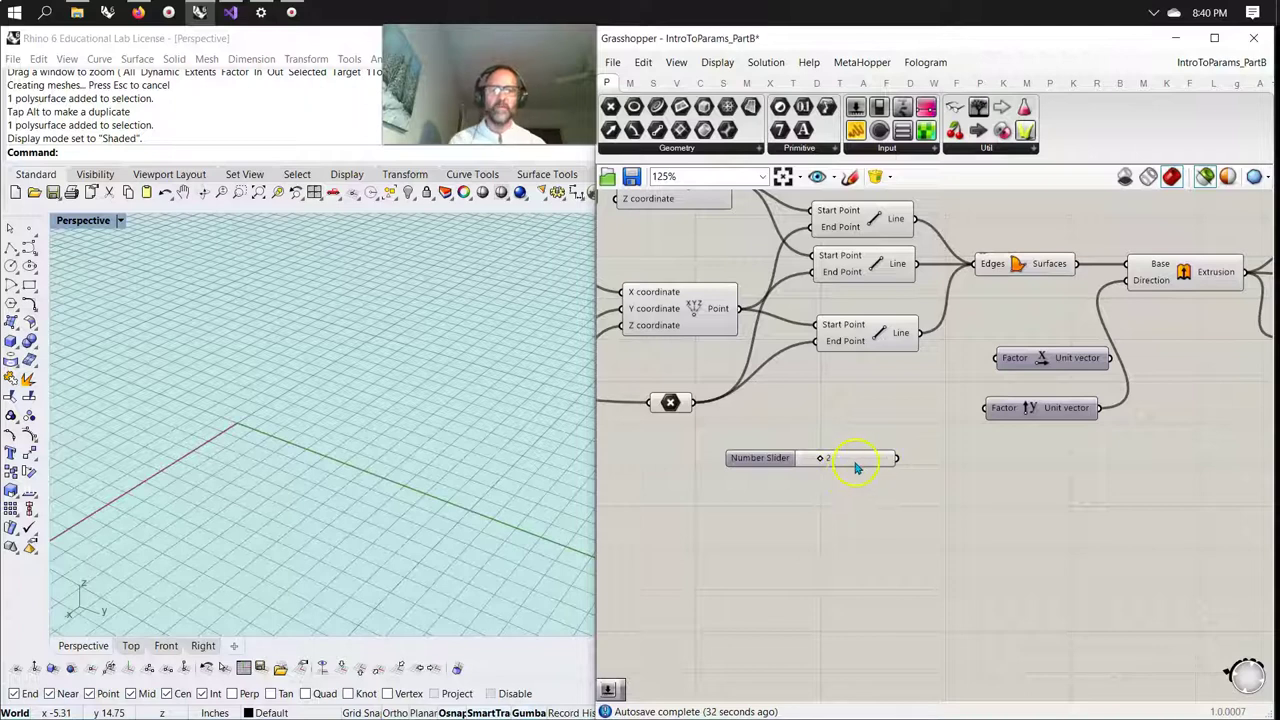
right_click_drag(1143, 477, 869, 514)
Select Deconstruct Brep for preview and set the slider feeding the Unit Y Factor to 4.
scroll(960, 505, "down", 3)
right_click_drag(1071, 483, 1051, 463)
left_click(1091, 406)
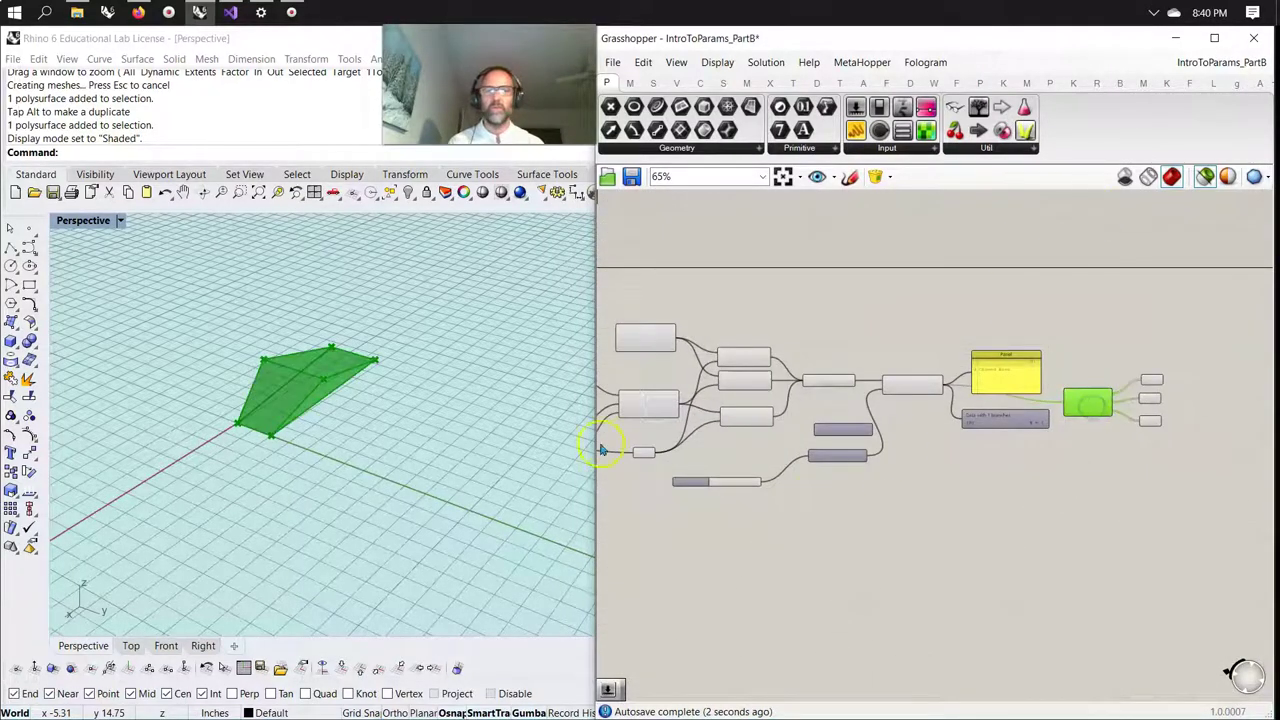
scroll(737, 504, "up", 5)
mouse_move(750, 475)
left_mouse_down()
mouse_move(786, 471)
mouse_move(765, 480)
left_mouse_up()
right_click_drag(527, 519, 370, 468)
scroll(755, 510, "down", 3)
Animate the Unit Y Factor slider in the Perspective viewport with 12 frames at 640 x 480, leaving the slider at 10.
scroll(755, 510, "up", 6)
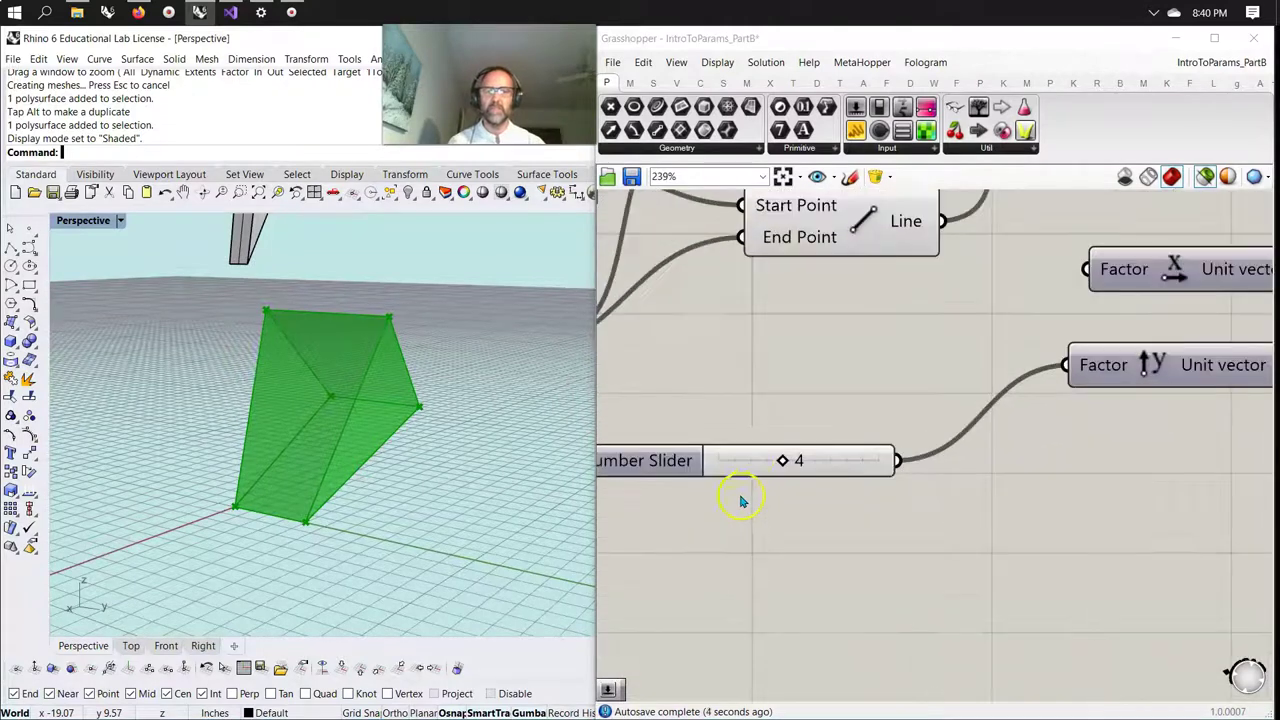
right_click(746, 454)
left_click(790, 598)
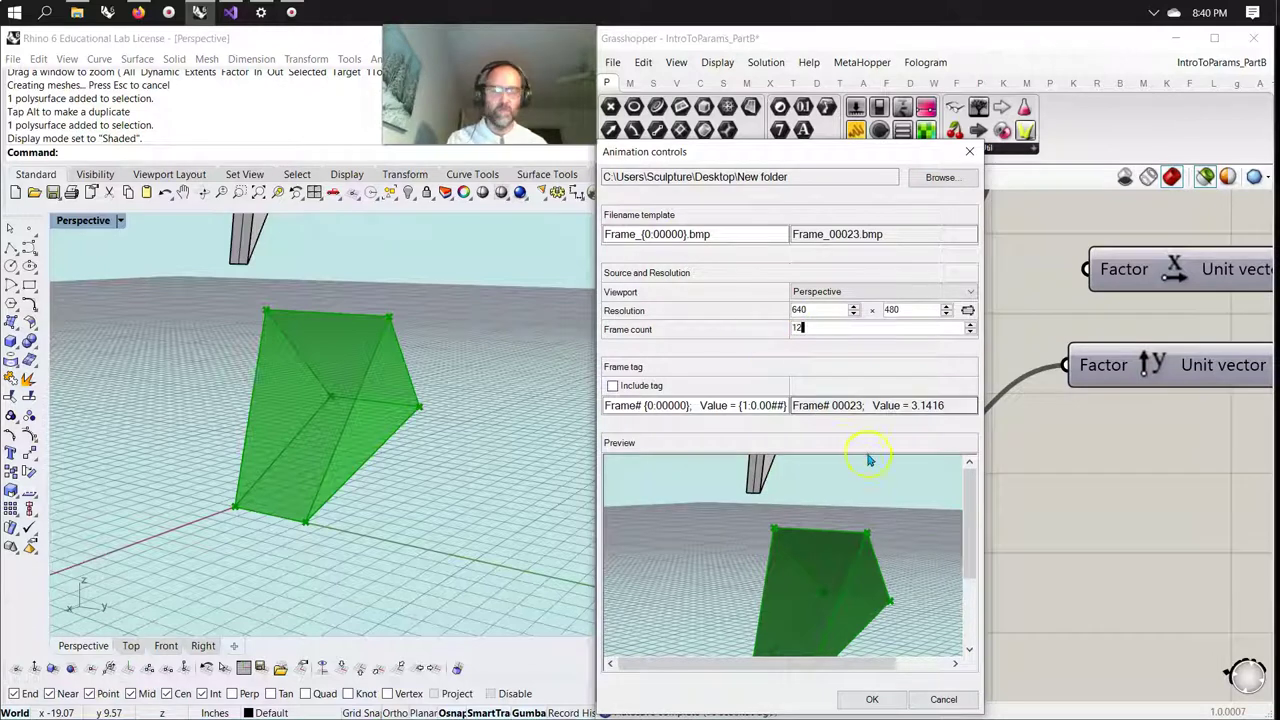
left_click(872, 699)
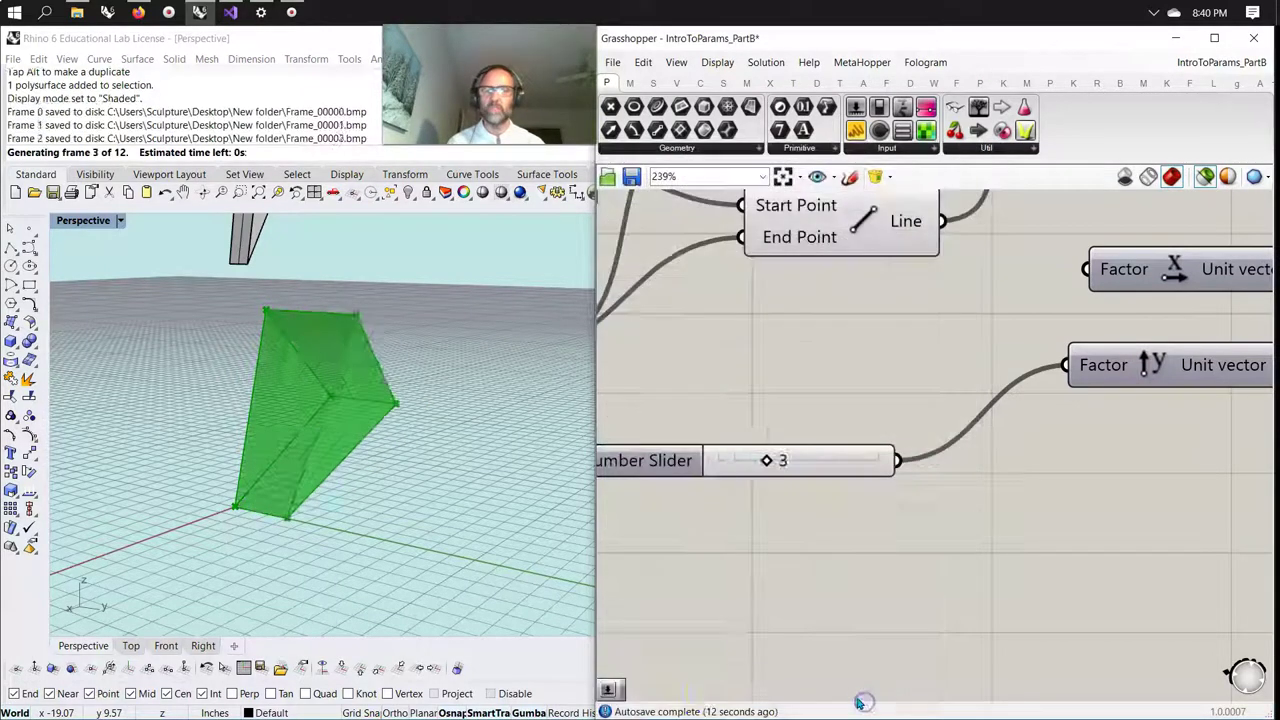
right_click_drag(413, 577, 395, 550)
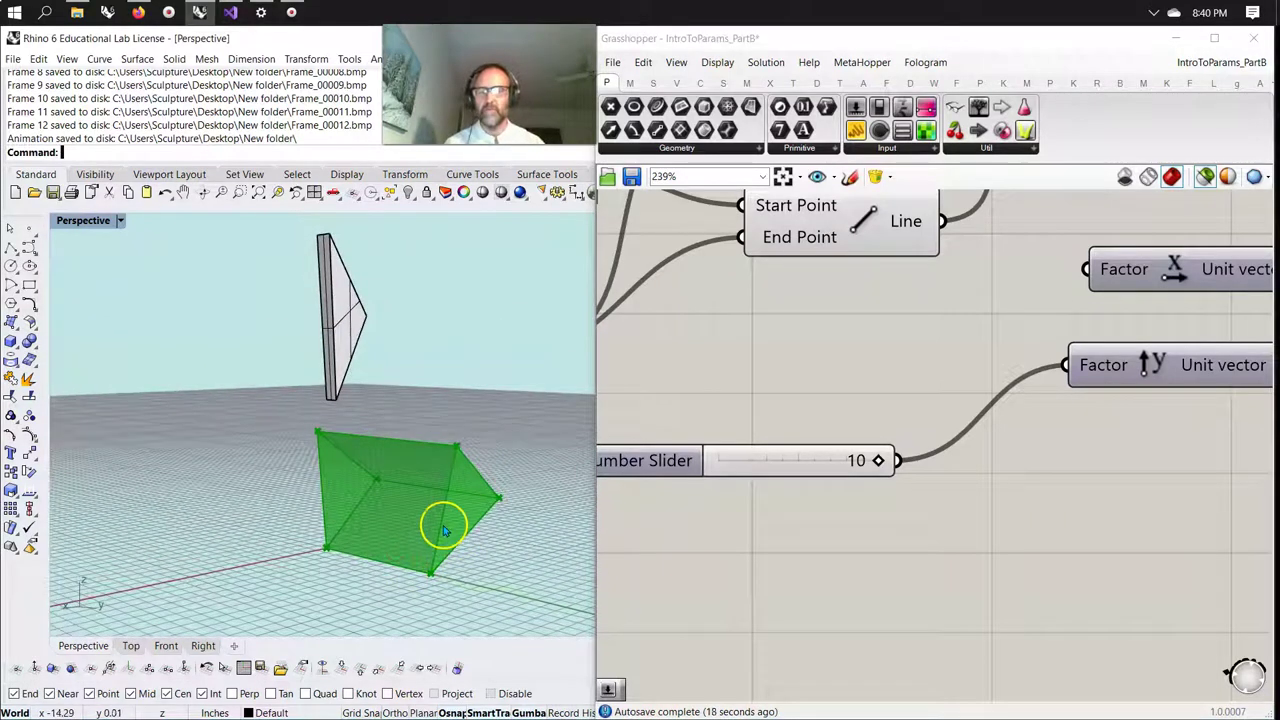
right_click_drag(869, 557, 865, 555)
left_click_drag(875, 460, 905, 462)
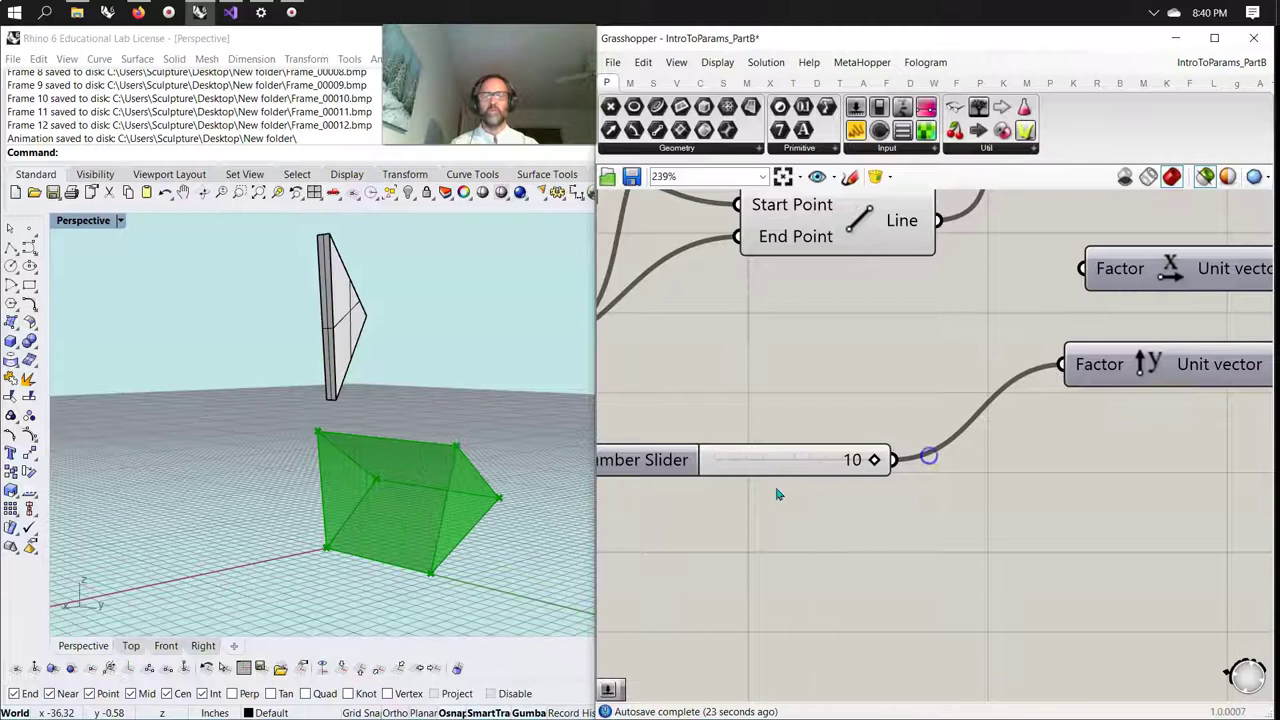
Display component names instead of icons and align the panel with the Boolean parameter that feeds it.
scroll(779, 494, "down", 5)
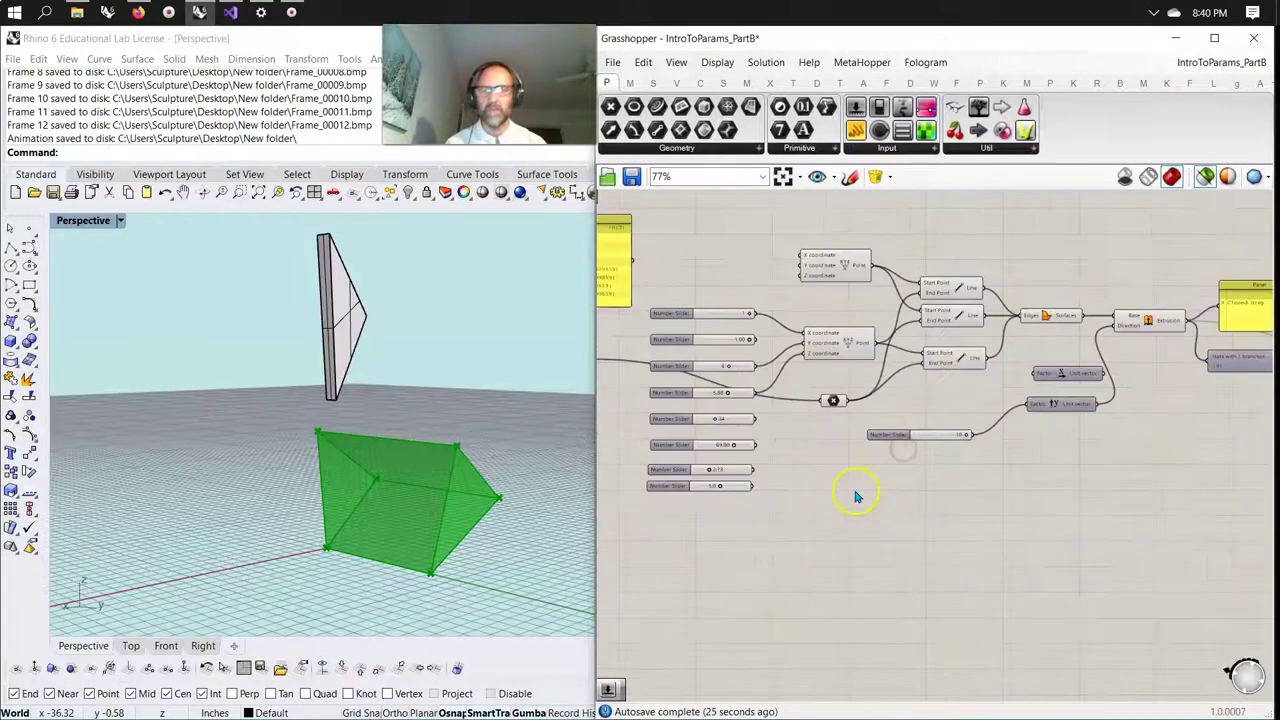
scroll(840, 481, "up", 3)
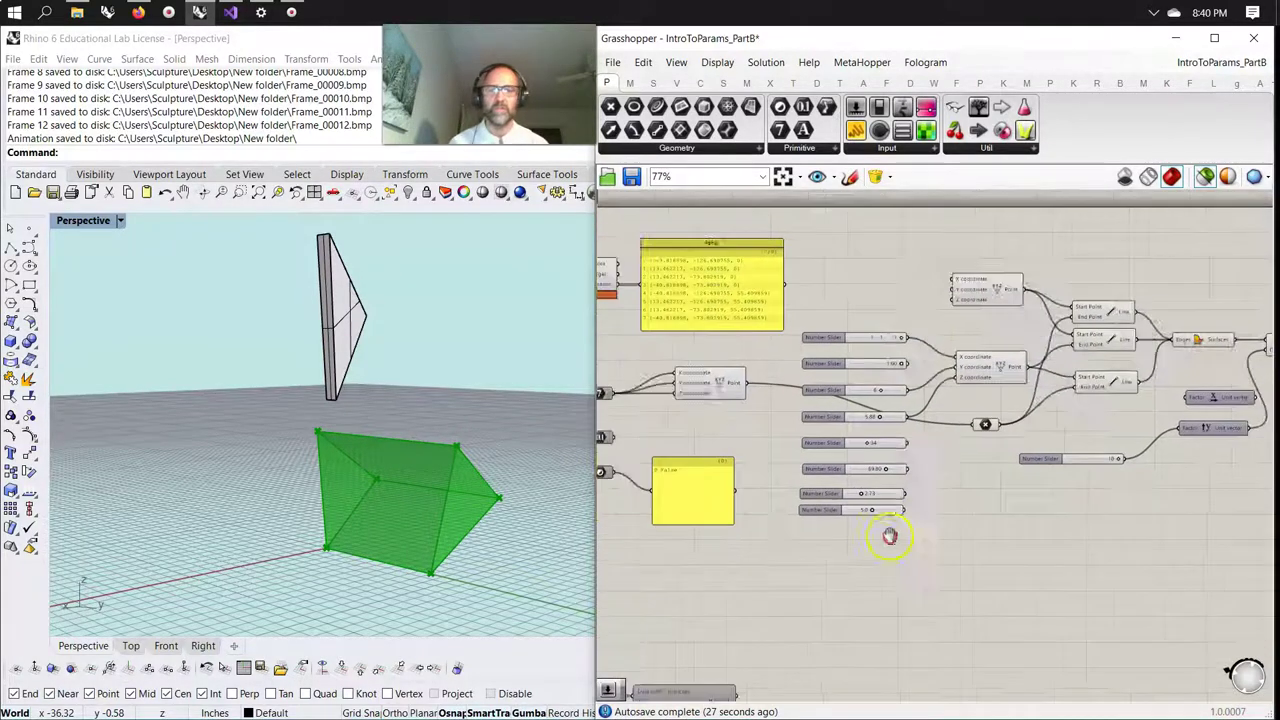
right_click_drag(789, 543, 890, 473)
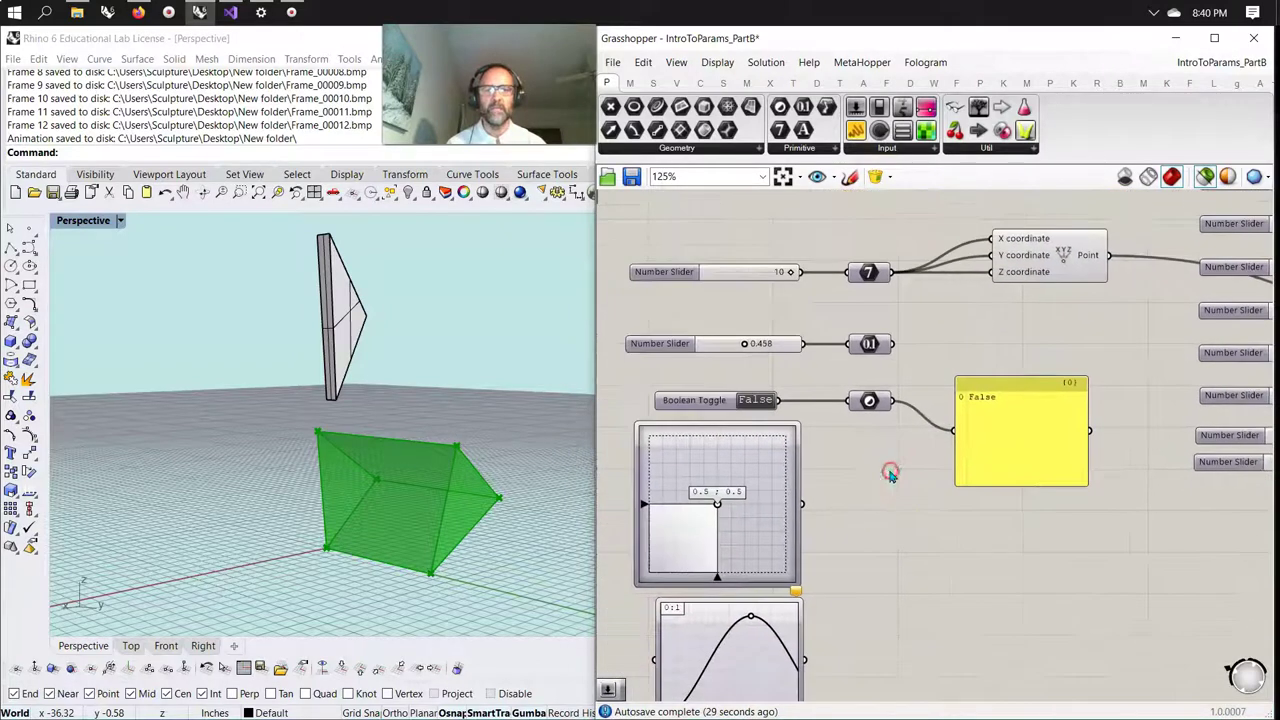
left_click(869, 401)
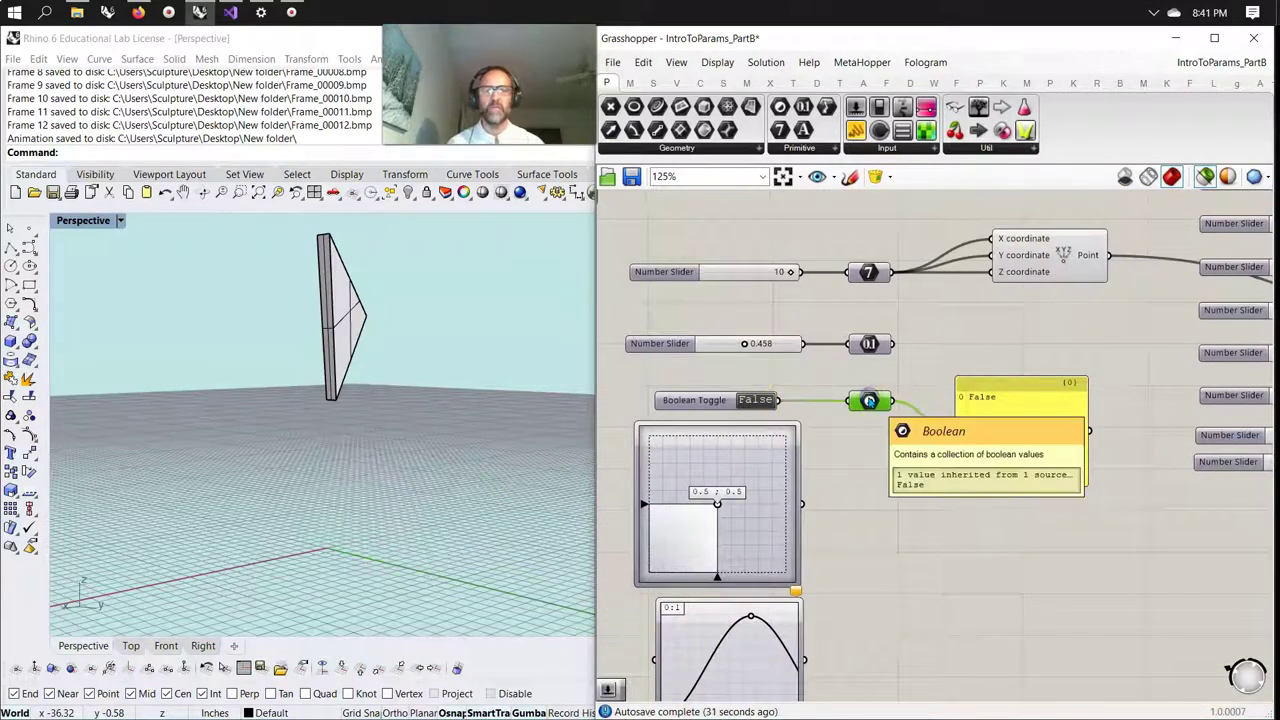
left_click(717, 62)
left_click(752, 80)
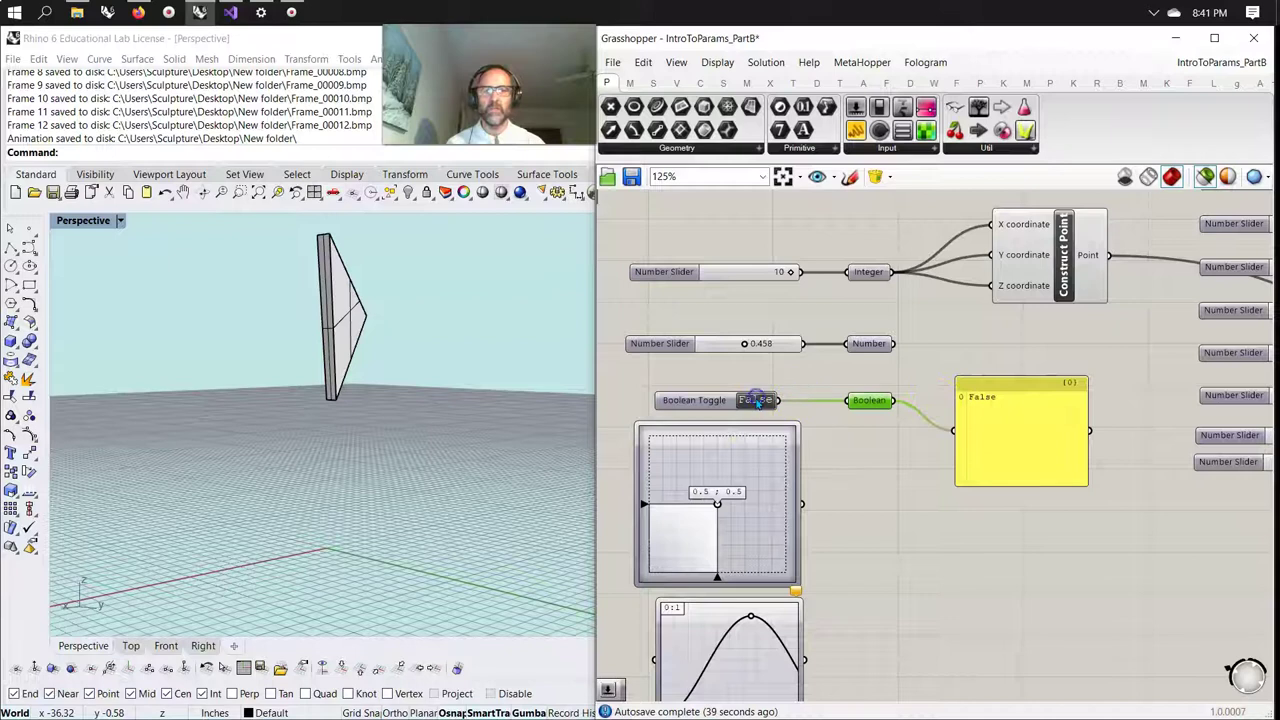
left_click_drag(1003, 449, 1010, 420)
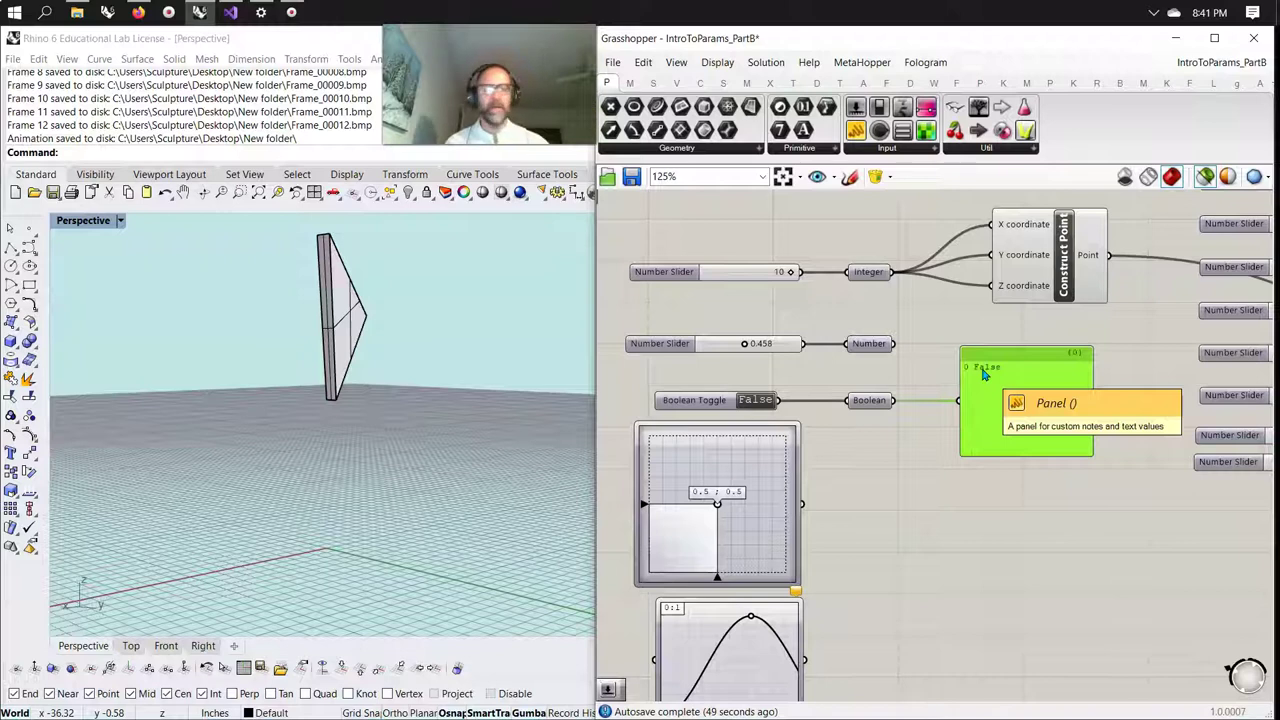
left_click(1215, 398)
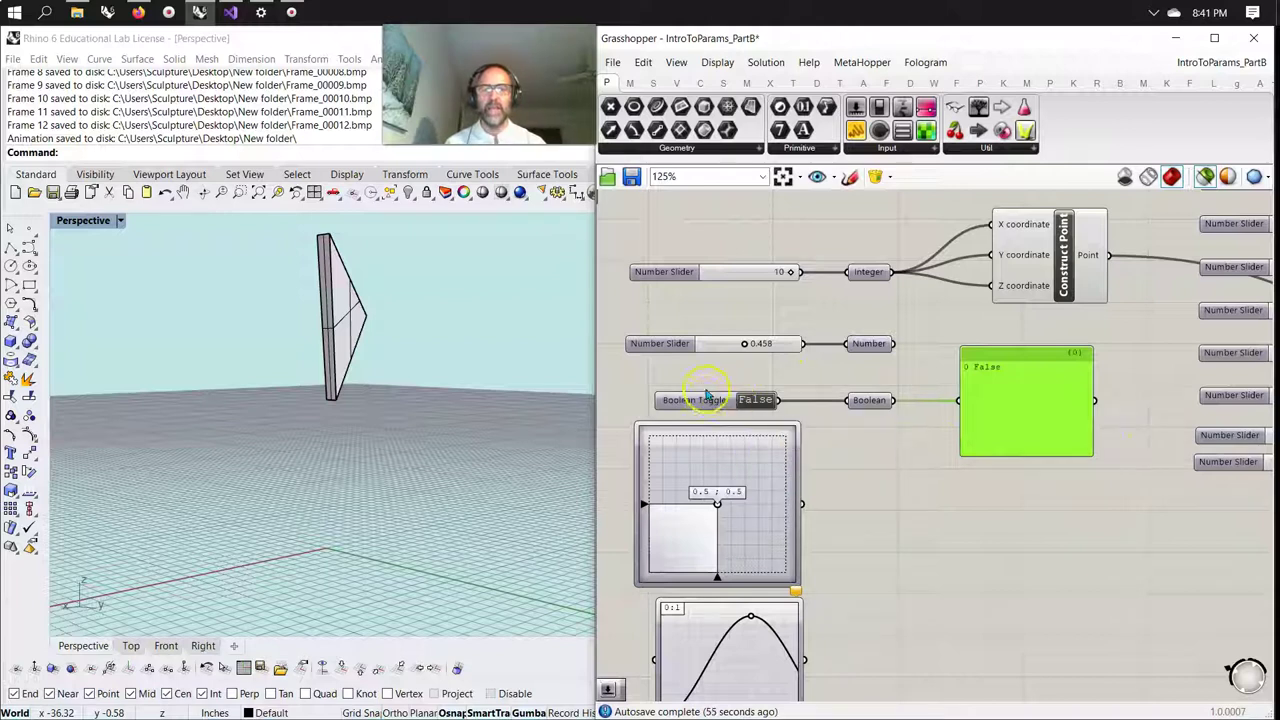
Place a Button above the Boolean Toggle, feed the Boolean parameter from it and trigger the Button.
left_click(885, 148)
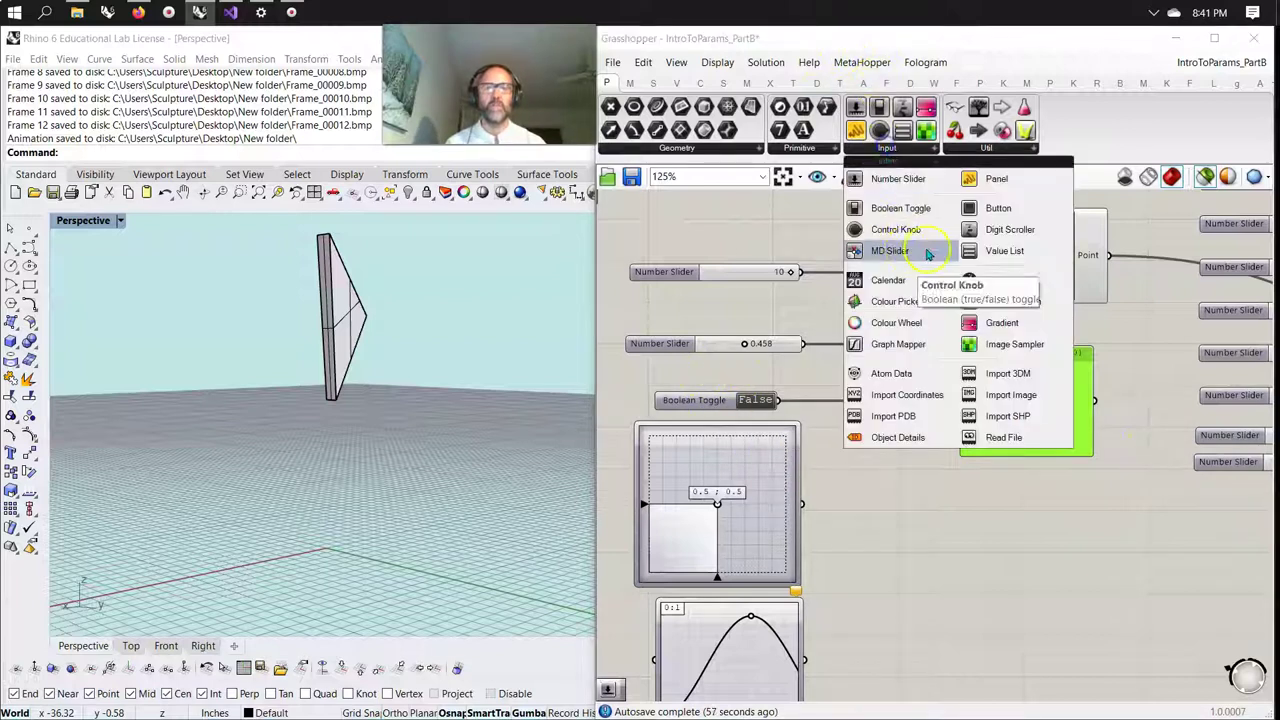
left_click(968, 209)
left_click(736, 367)
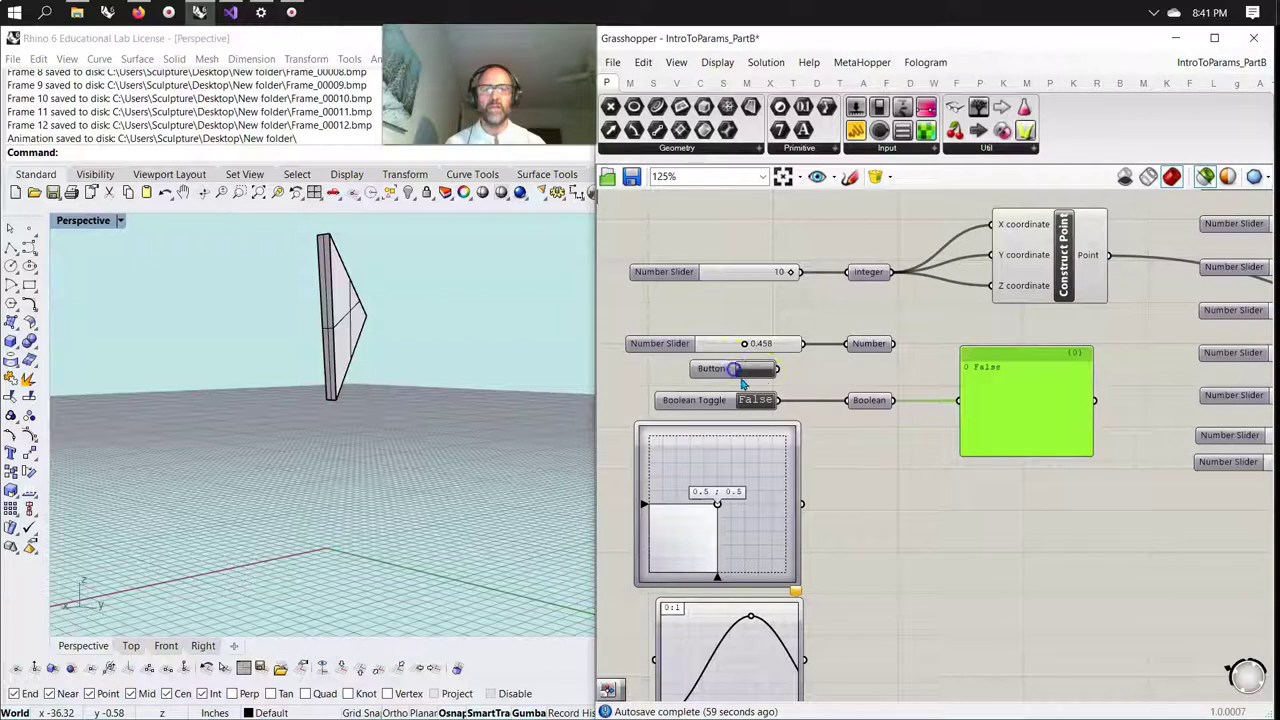
left_click(754, 372)
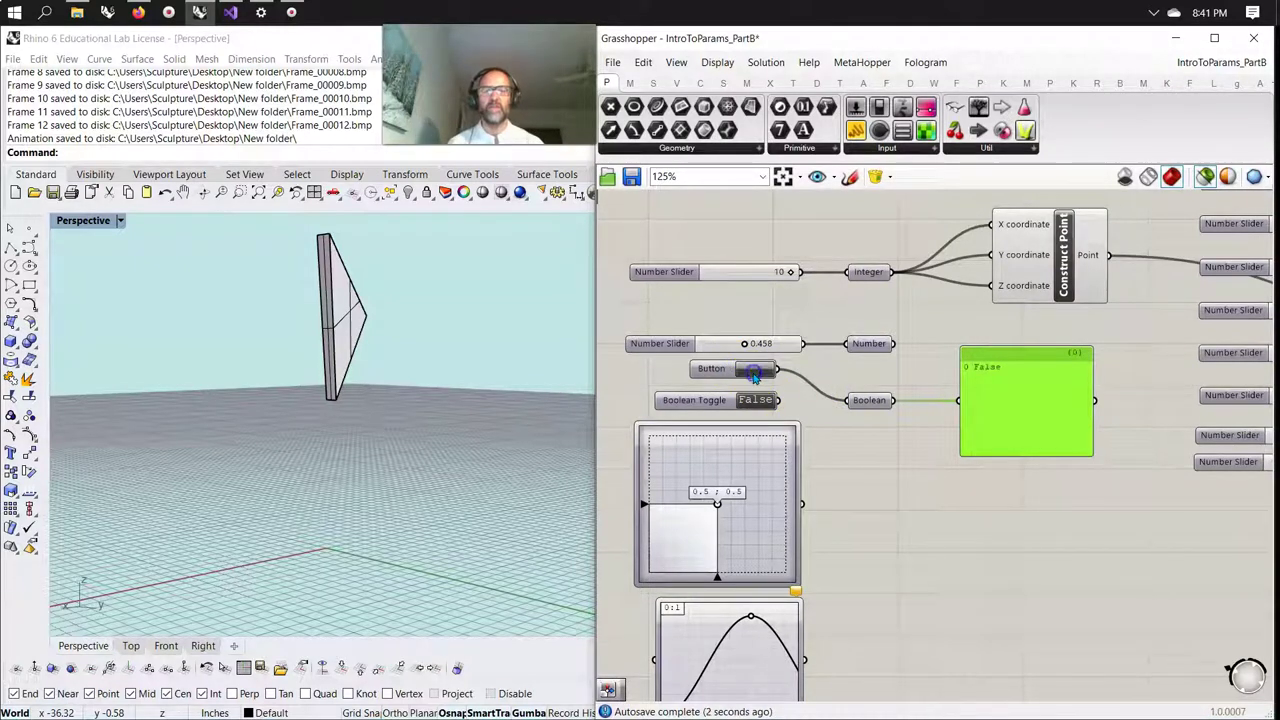
Review the remaining input objects, selecting the MD Slider and the Surface parameter feeding the Referenced Surface panel.
scroll(878, 510, "down", 5)
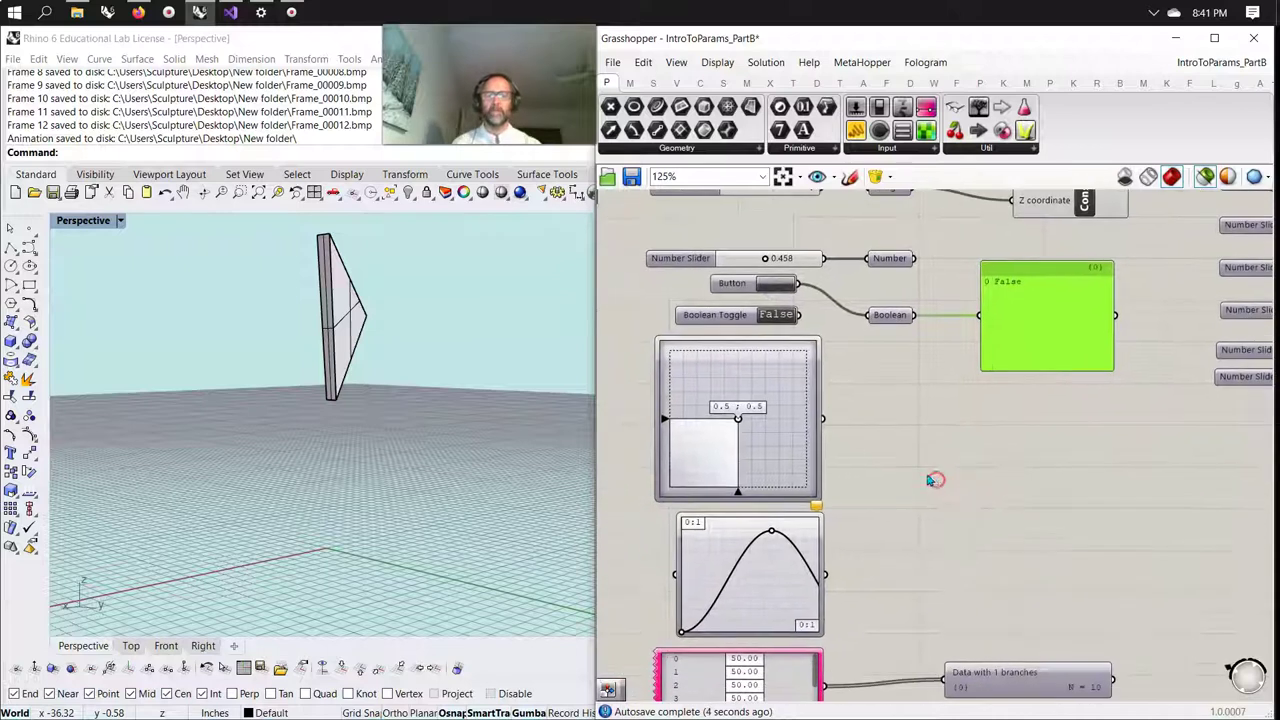
scroll(857, 483, "up", 5)
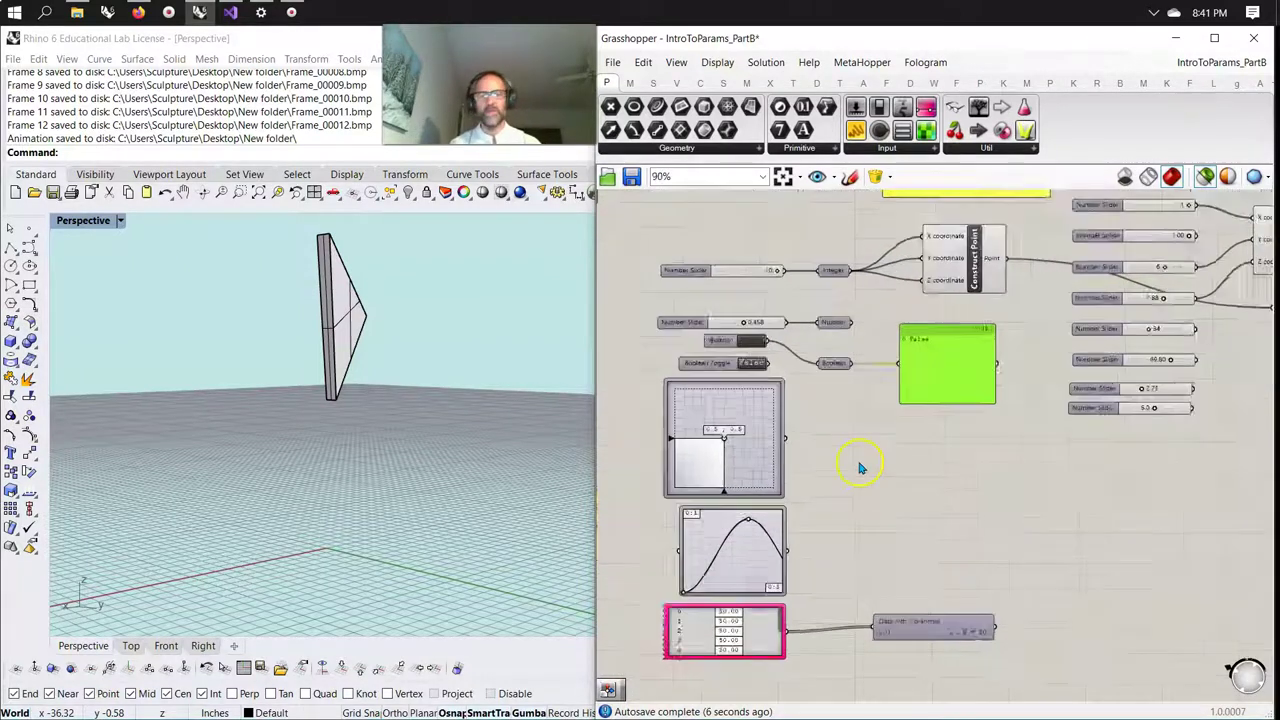
left_click(790, 462)
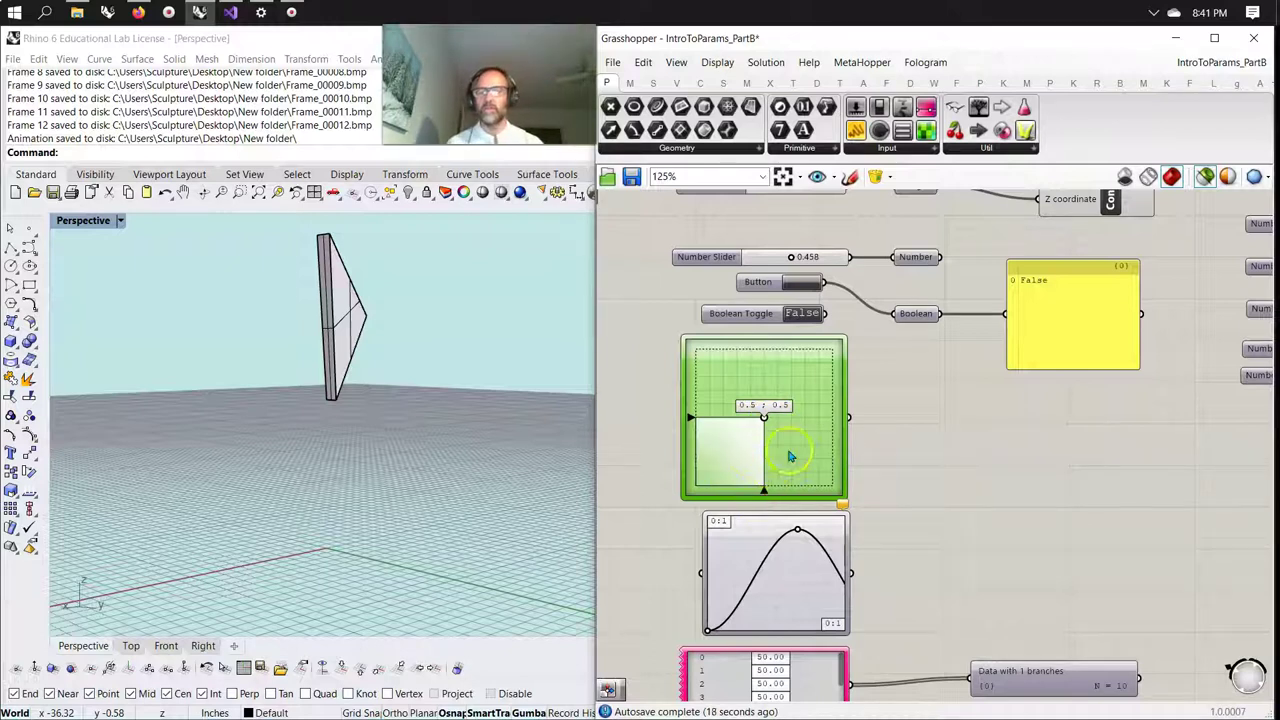
scroll(1022, 436, "down", 6)
right_click_drag(672, 476, 1048, 448)
scroll(1048, 447, "up", 7)
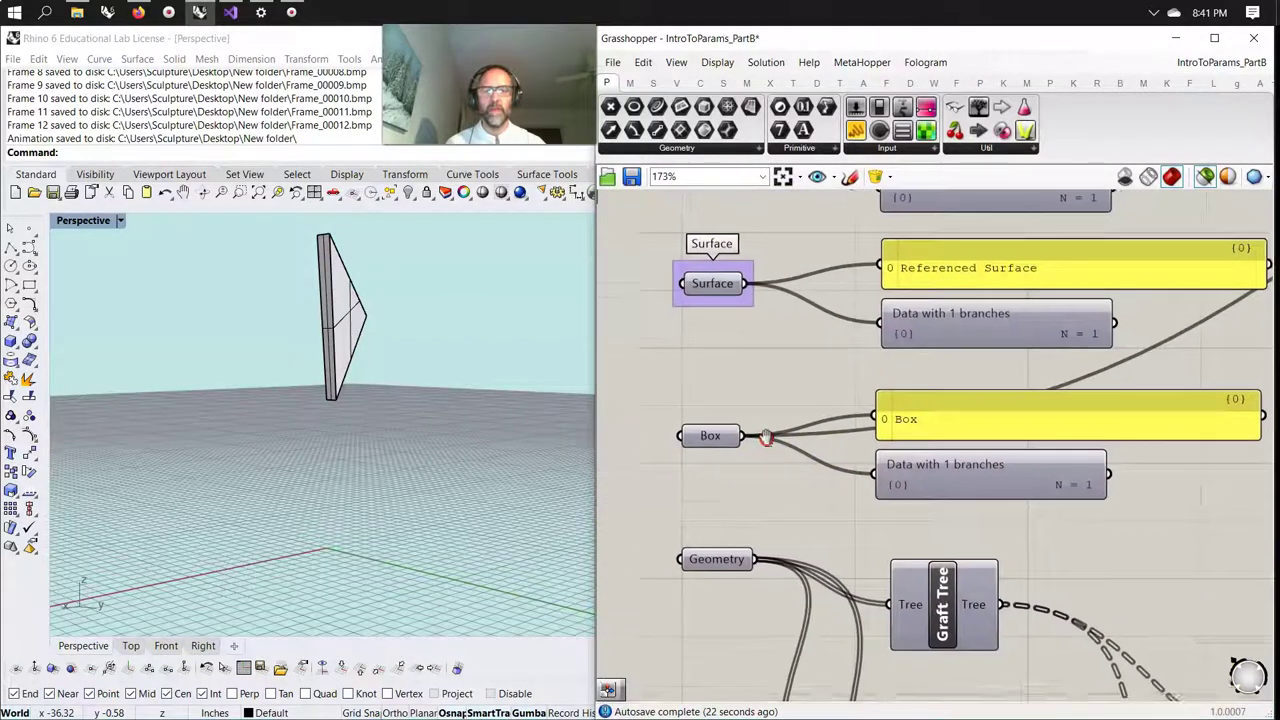
left_click(700, 334)
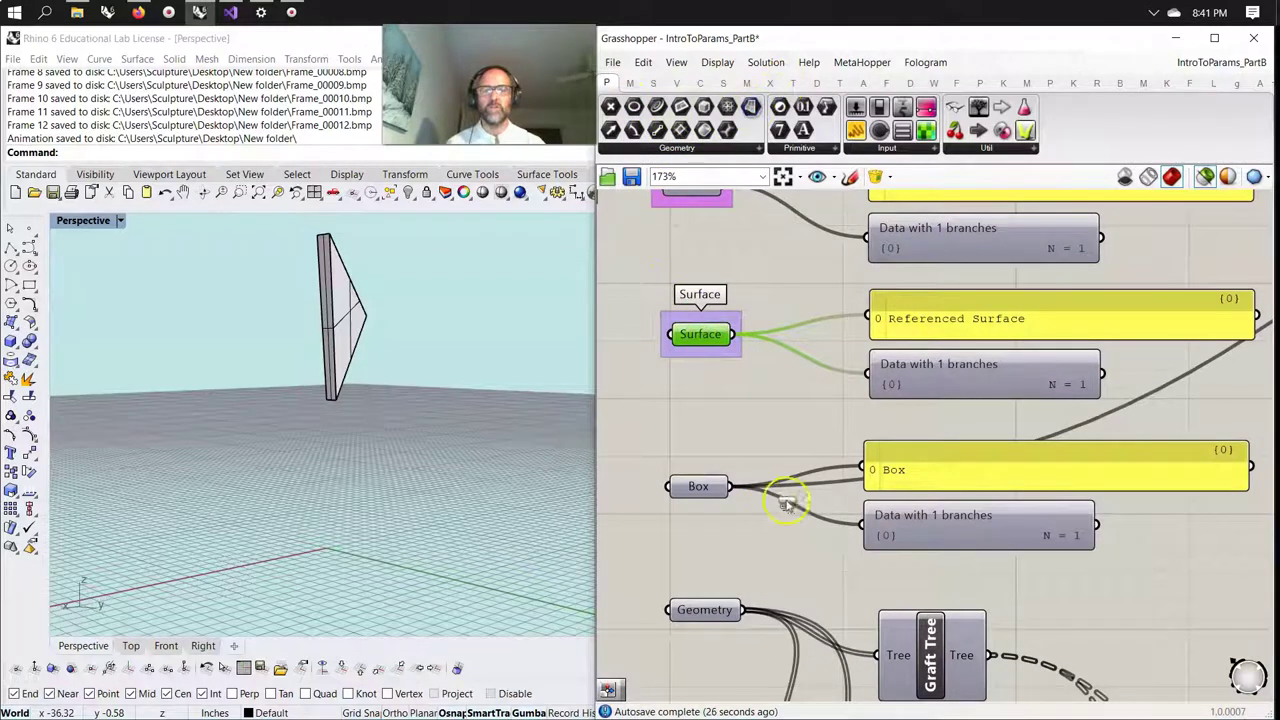
Place a Surface parameter beside the MD Slider, fed by the referenced Surface parameter, and display its icon together with its name.
left_click_drag(787, 503, 823, 411)
left_click_drag(734, 335, 1067, 547)
left_click(825, 410)
right_click_drag(1062, 609, 955, 566)
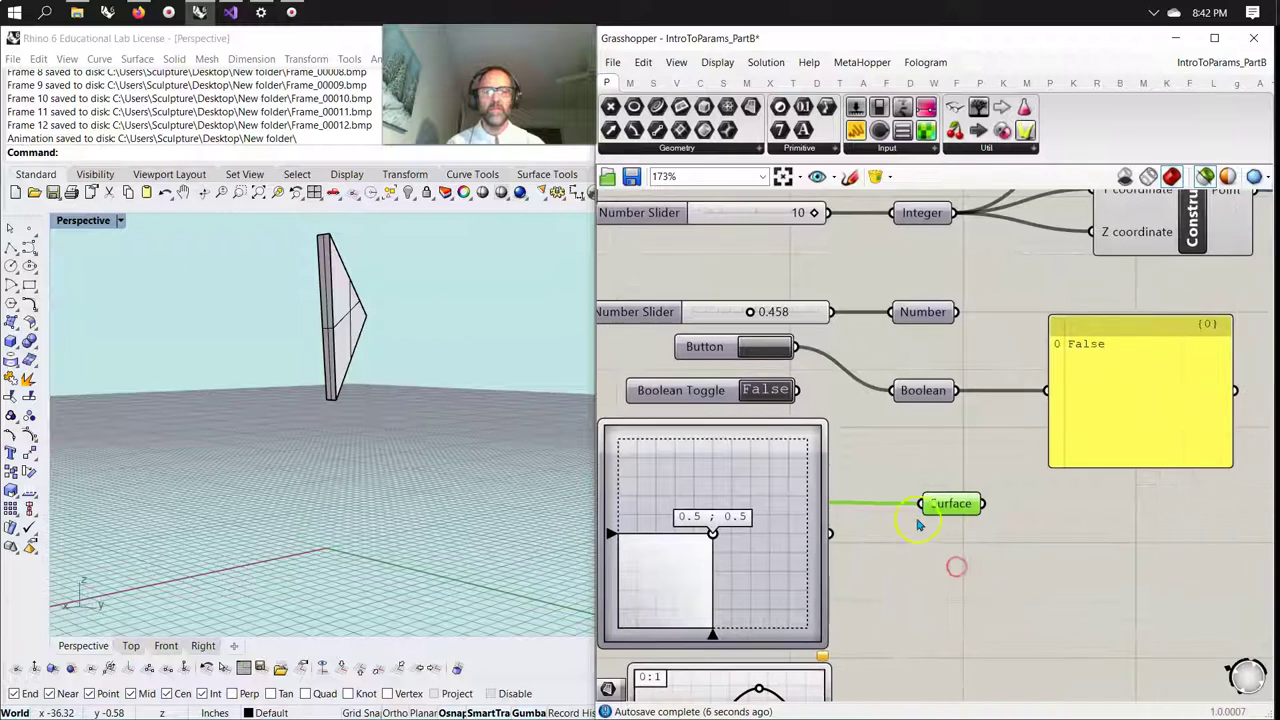
right_click(941, 506)
left_click(1004, 577)
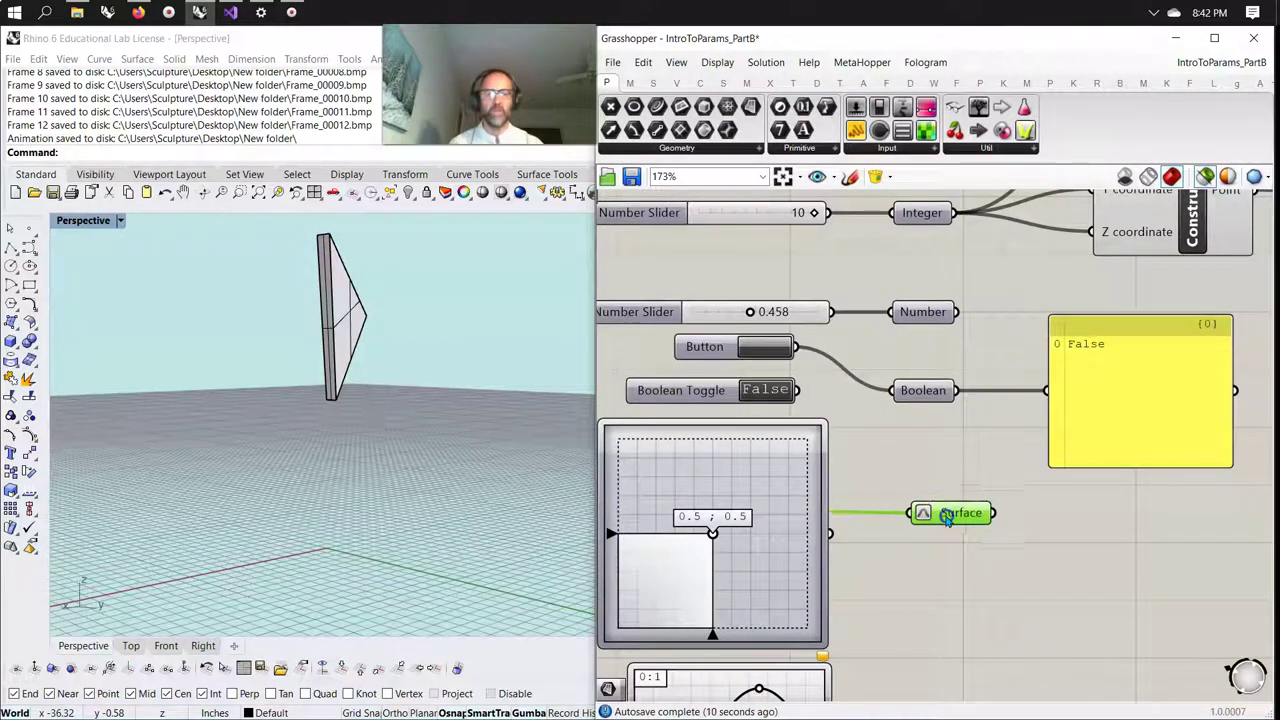
Inspect the X and Y domains in the MD Slider's properties.
right_click_drag(823, 586, 975, 571)
right_click(900, 563)
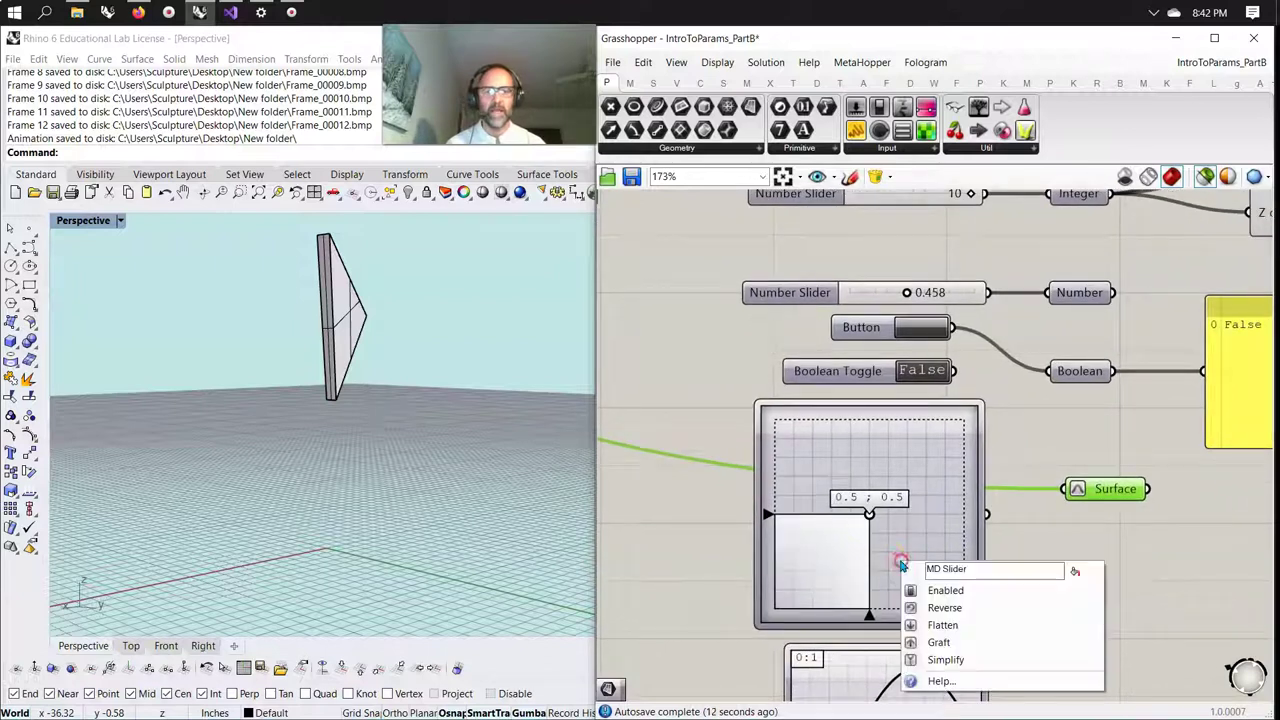
double_click(888, 541)
left_click(916, 515)
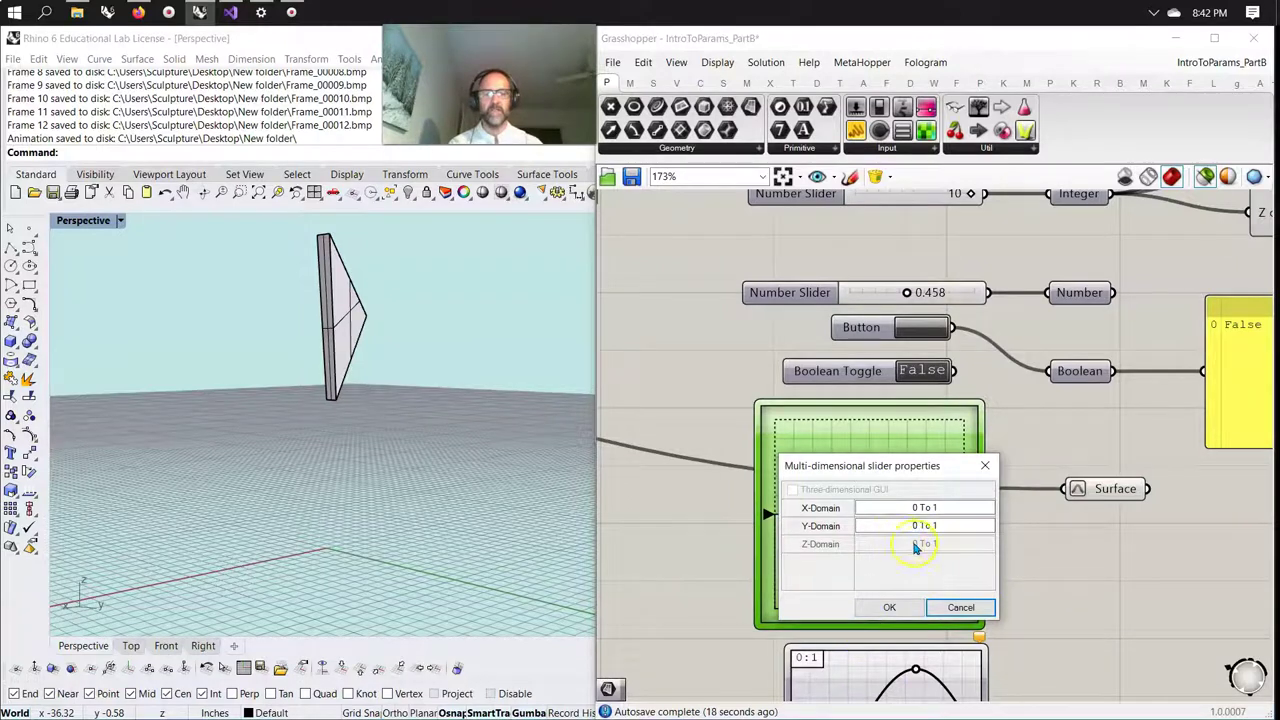
left_click(910, 612)
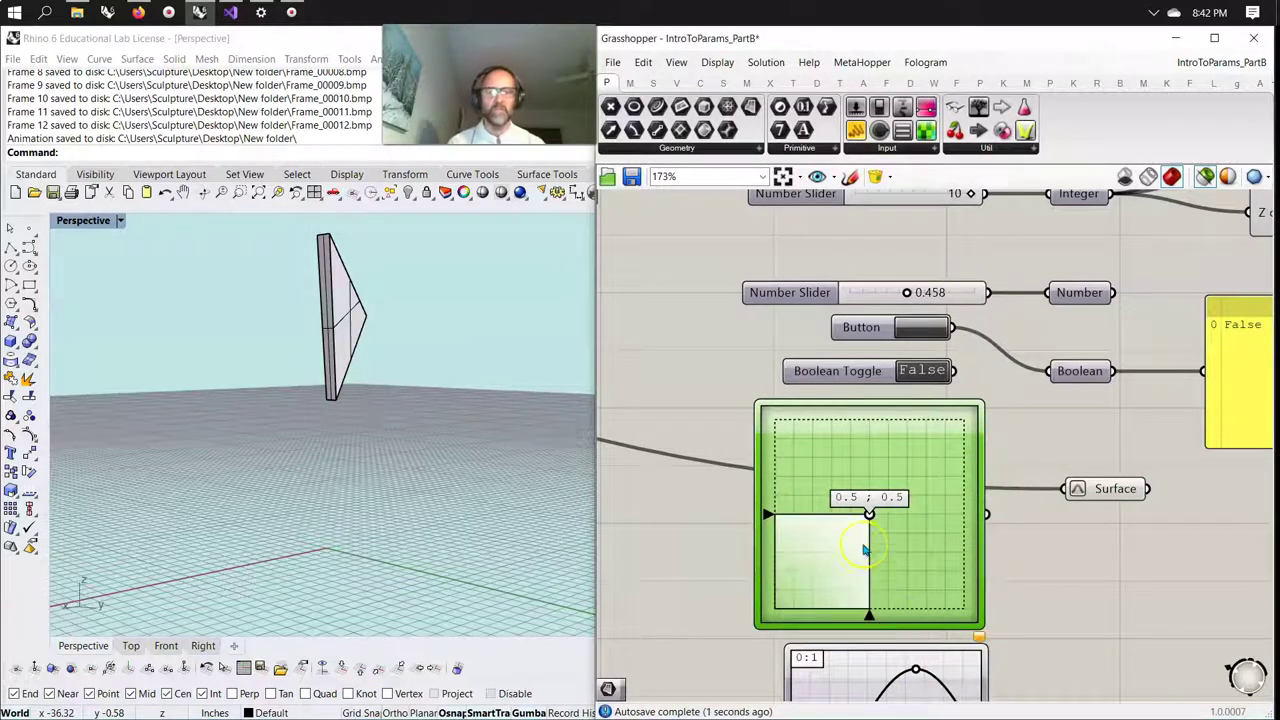
Add an Evaluate Surface component and feed its Surface input from the new Surface parameter and its Point input from the MD Slider.
left_click_drag(1113, 493, 1086, 492)
right_click_drag(1128, 592, 887, 612)
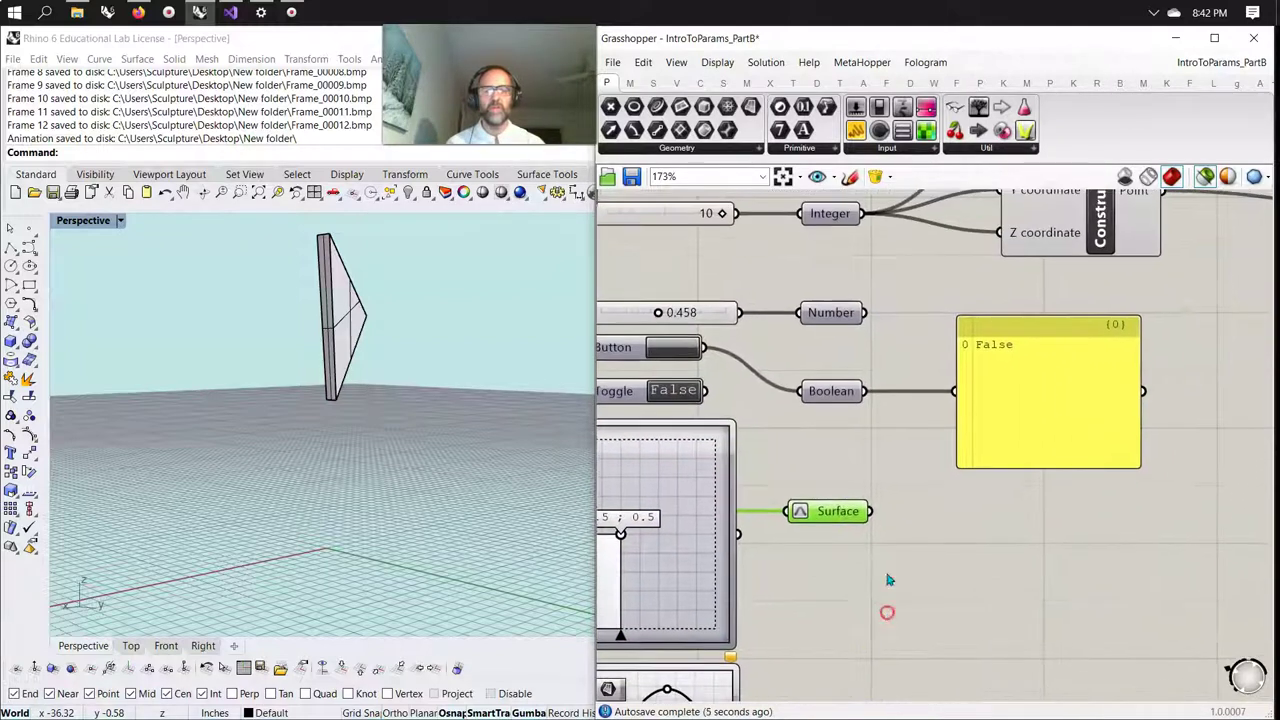
left_click(723, 83)
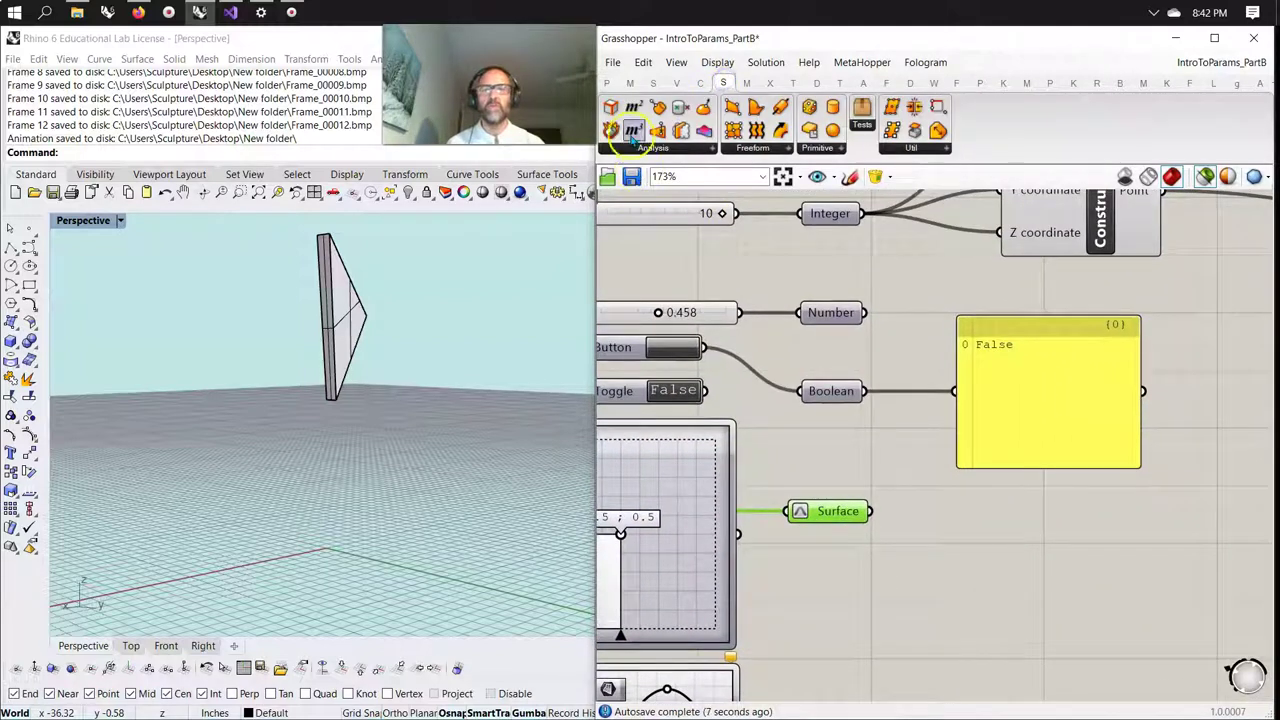
left_click(662, 147)
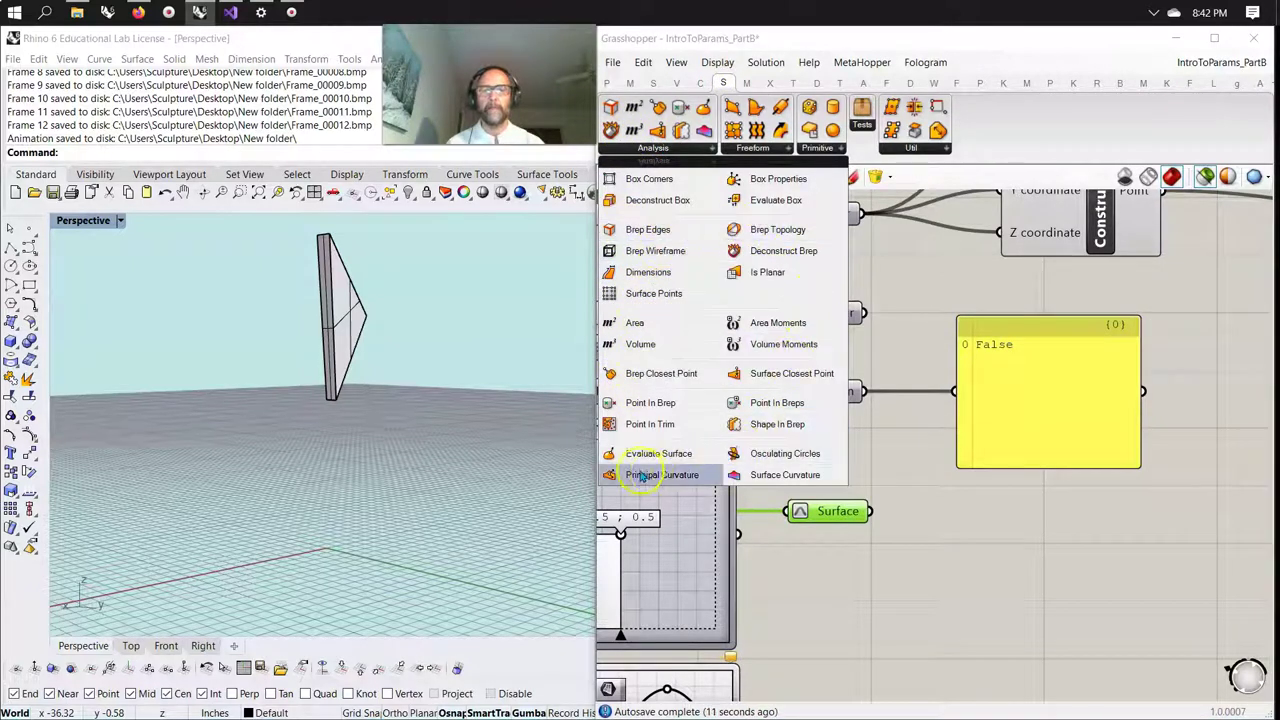
left_click_drag(636, 458, 958, 545)
left_click_drag(914, 591, 949, 603)
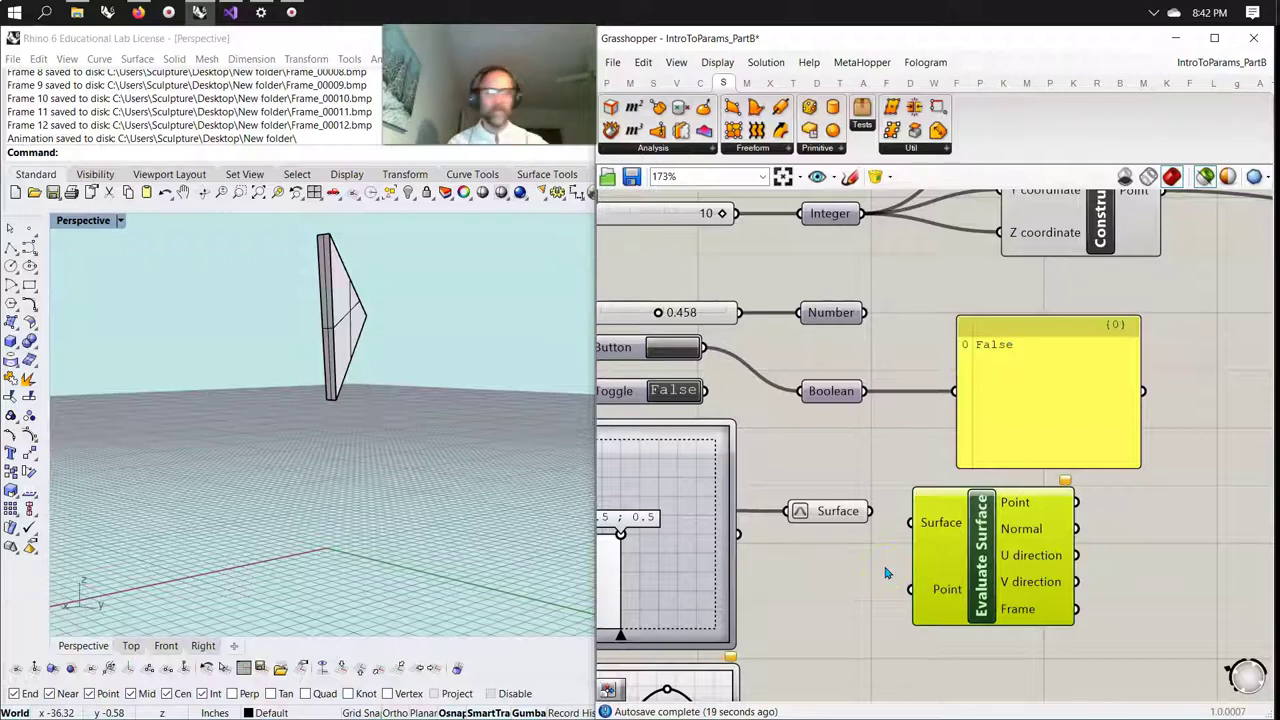
left_click_drag(740, 537, 900, 596)
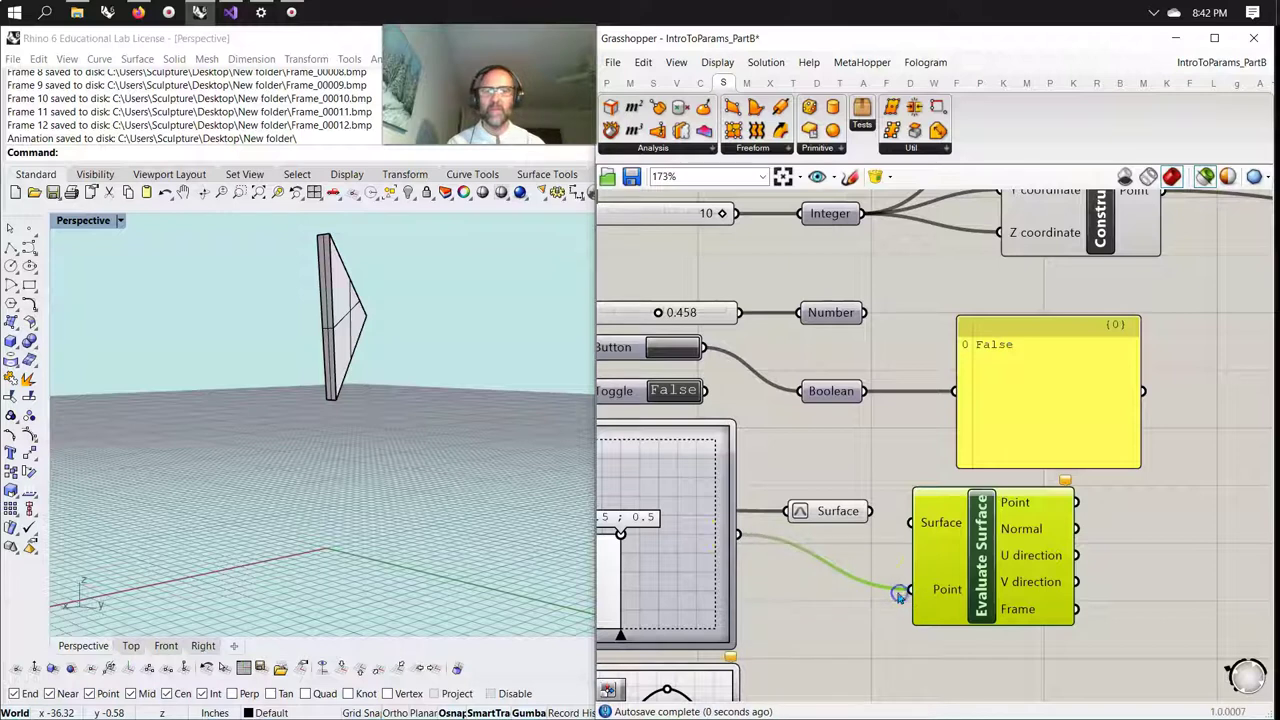
left_click(966, 570)
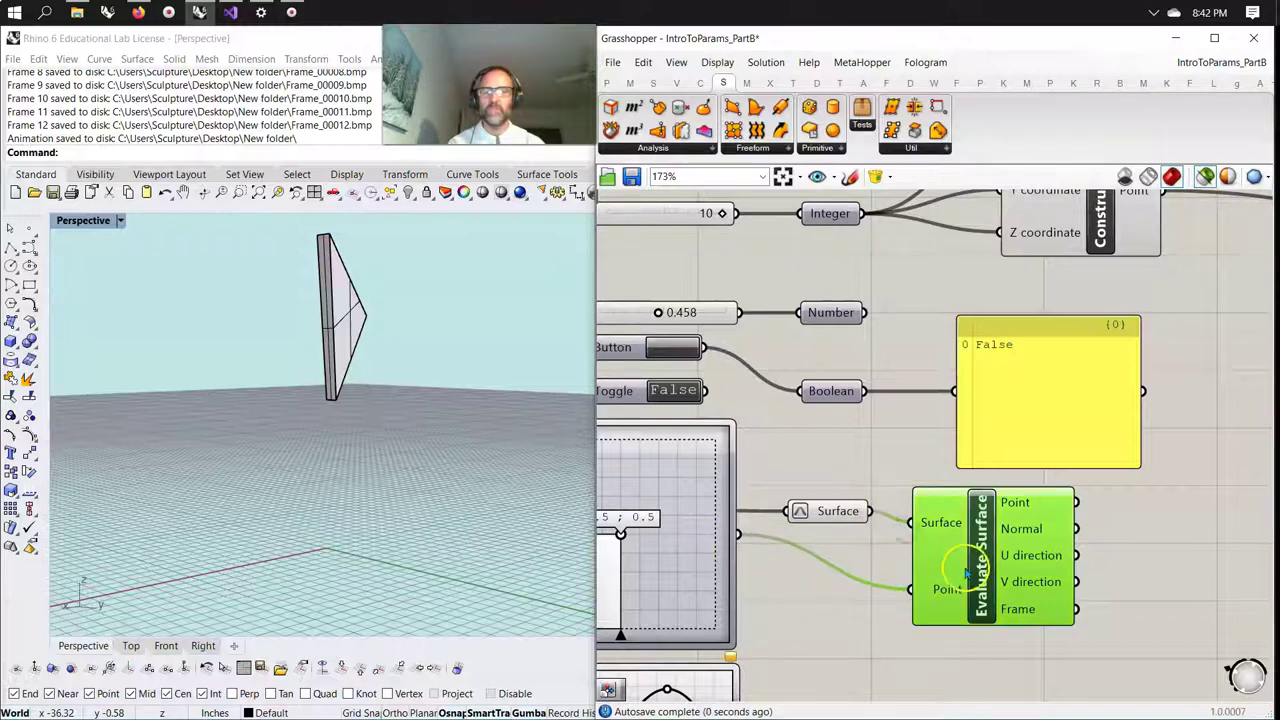
Frame the referenced surface and its evaluated point in the Perspective viewport and turn off previewing only selected objects.
left_click(848, 513)
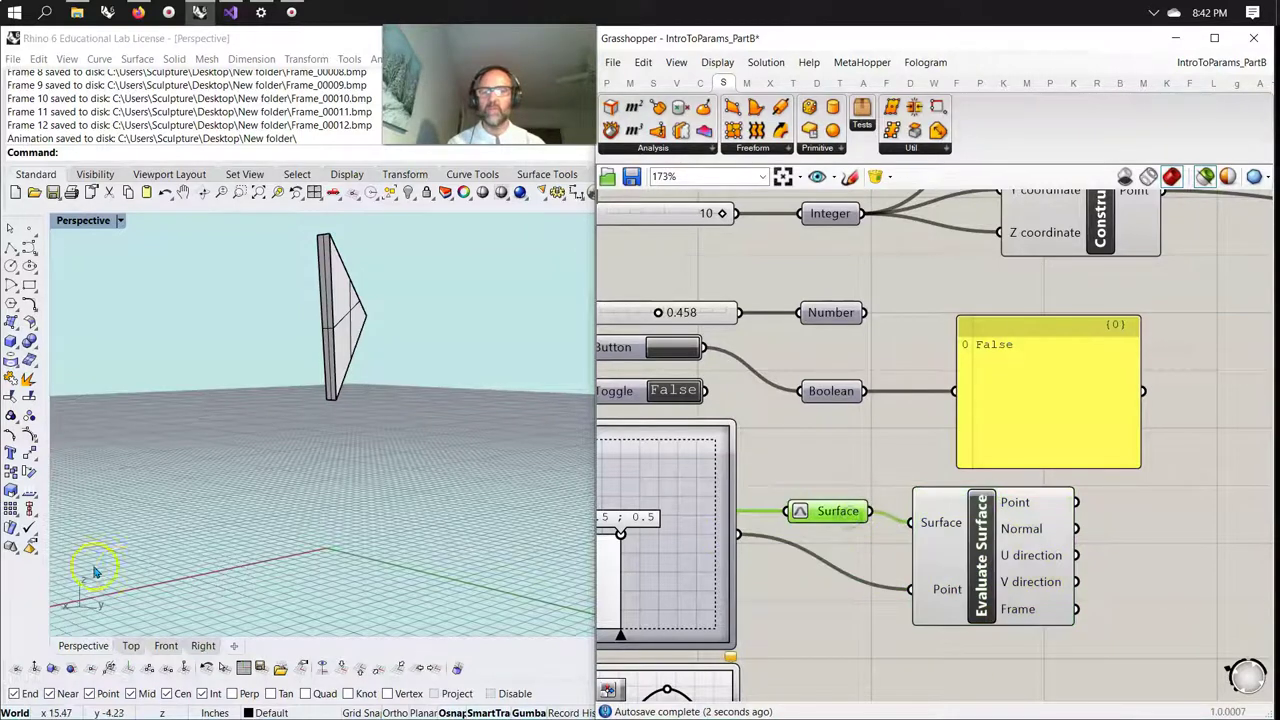
scroll(291, 520, "down", 8)
right_click_drag(291, 520, 424, 598)
scroll(279, 524, "down", 10)
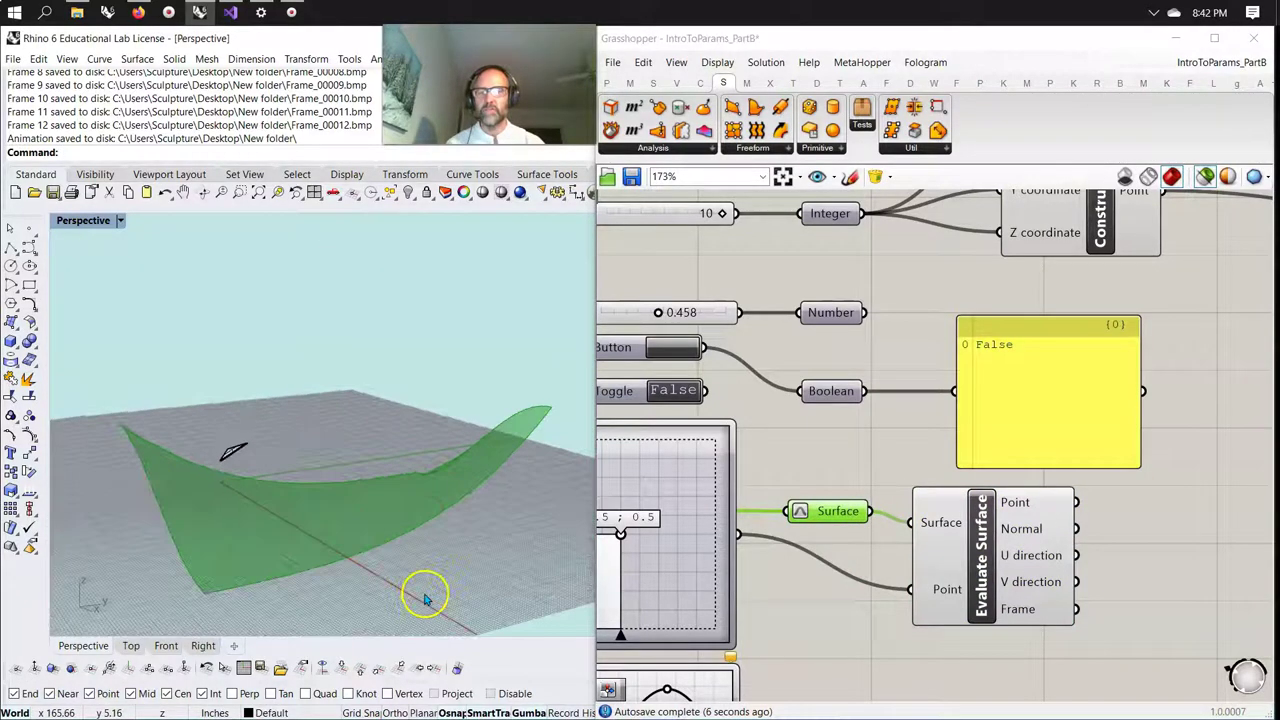
left_click(982, 540)
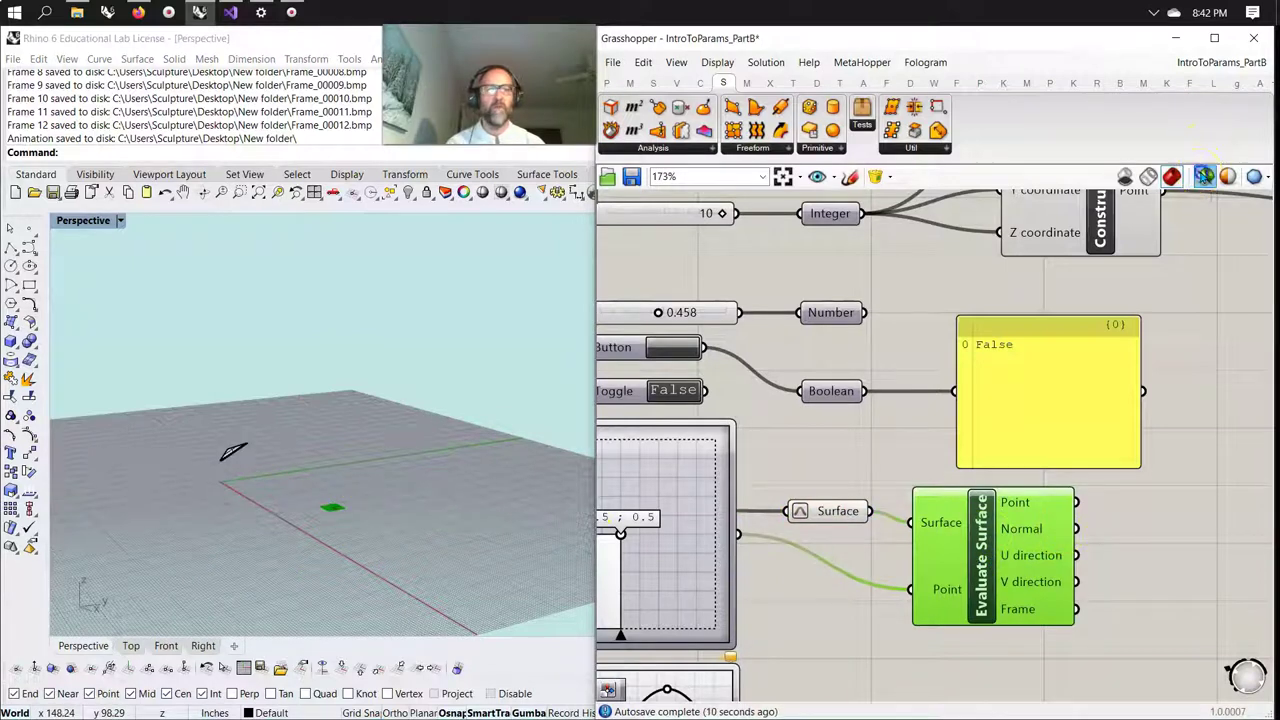
left_click(1204, 176)
mouse_move(380, 557)
right_mouse_down()
mouse_move(414, 571)
mouse_move(600, 540)
right_mouse_up()
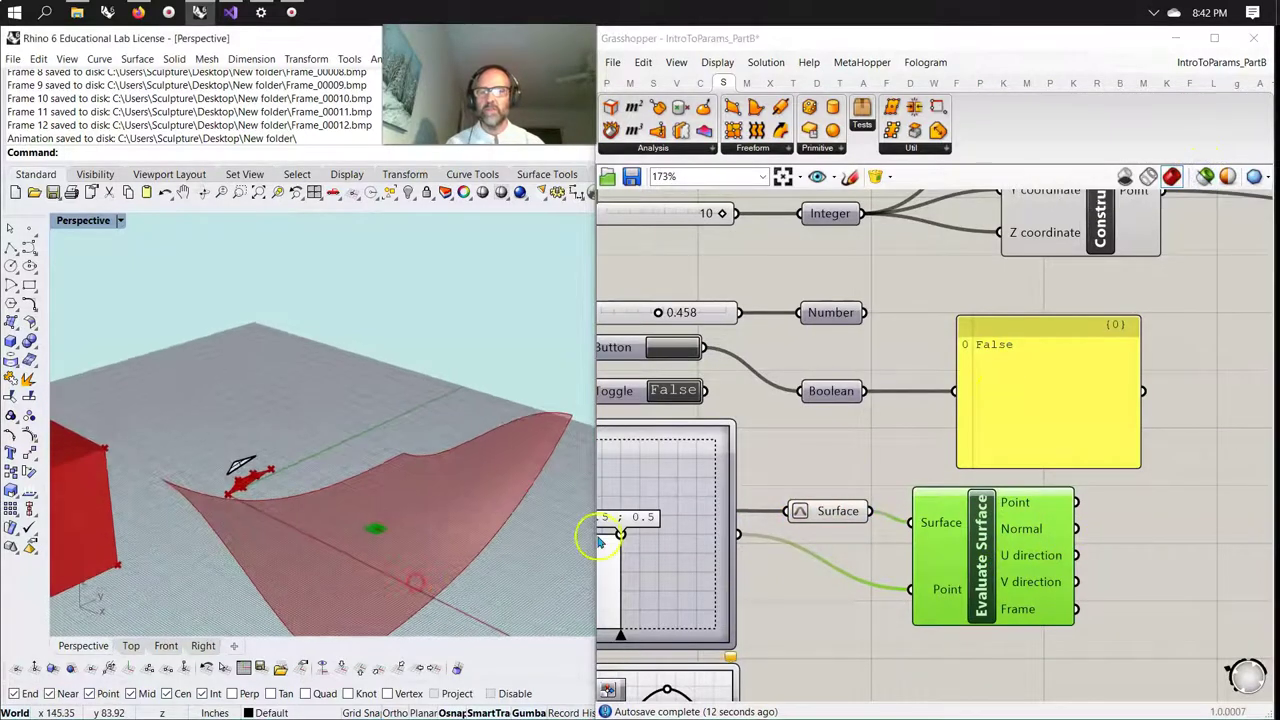
Set the MD Slider to 0.46 ; 0.56 and shift the Evaluate Surface component slightly down.
right_click_drag(674, 588, 857, 523)
mouse_move(800, 470)
left_mouse_down()
mouse_move(877, 457)
mouse_move(883, 486)
mouse_move(749, 531)
mouse_move(703, 567)
mouse_move(814, 508)
mouse_move(766, 417)
mouse_move(734, 486)
mouse_move(903, 383)
mouse_move(745, 382)
mouse_move(770, 485)
mouse_move(848, 462)
mouse_move(788, 468)
left_mouse_up()
right_click_drag(1104, 554, 784, 530)
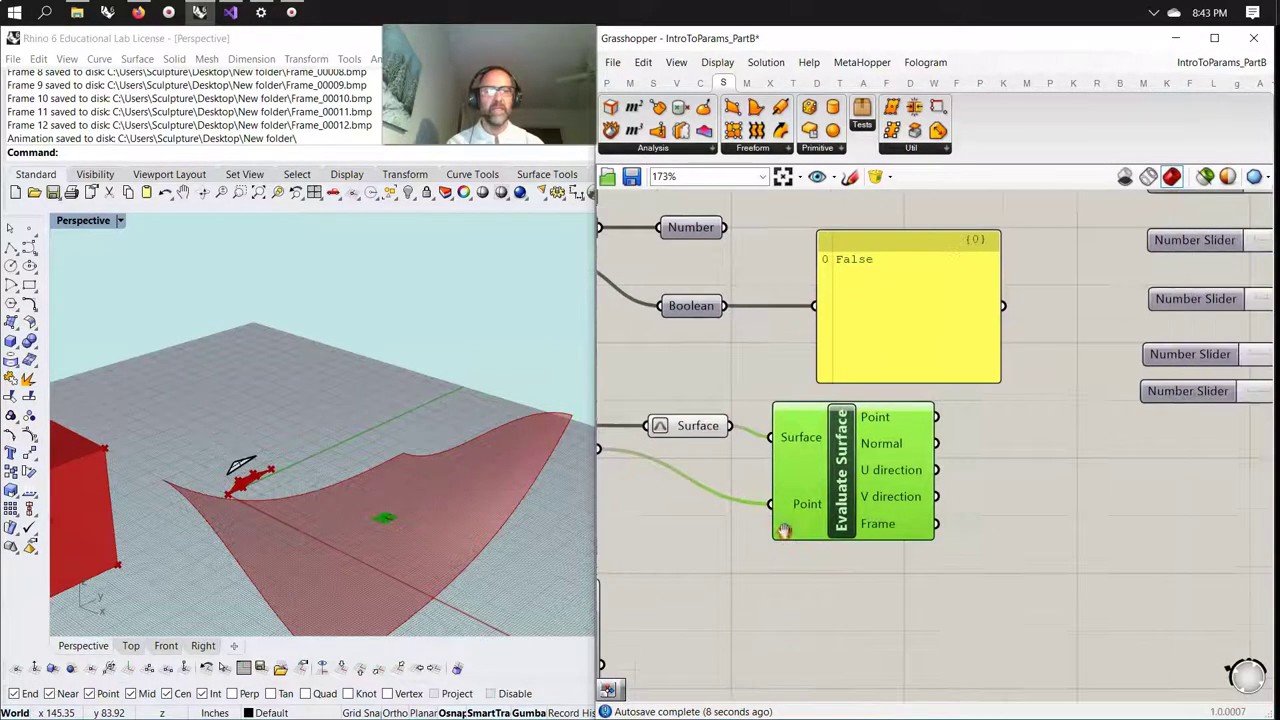
left_click_drag(896, 451, 906, 489)
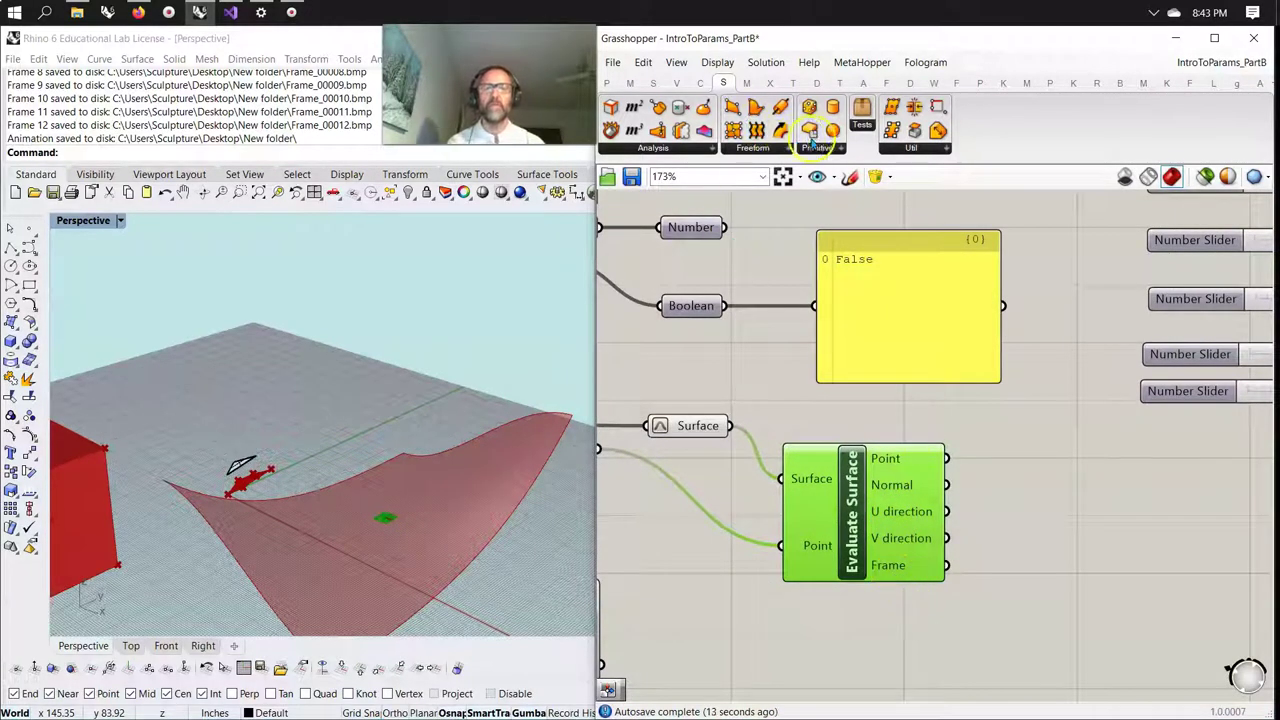
Place a Sphere component beside Evaluate Surface, with its Base fed by the evaluated Point output.
left_click_drag(832, 130, 1040, 483)
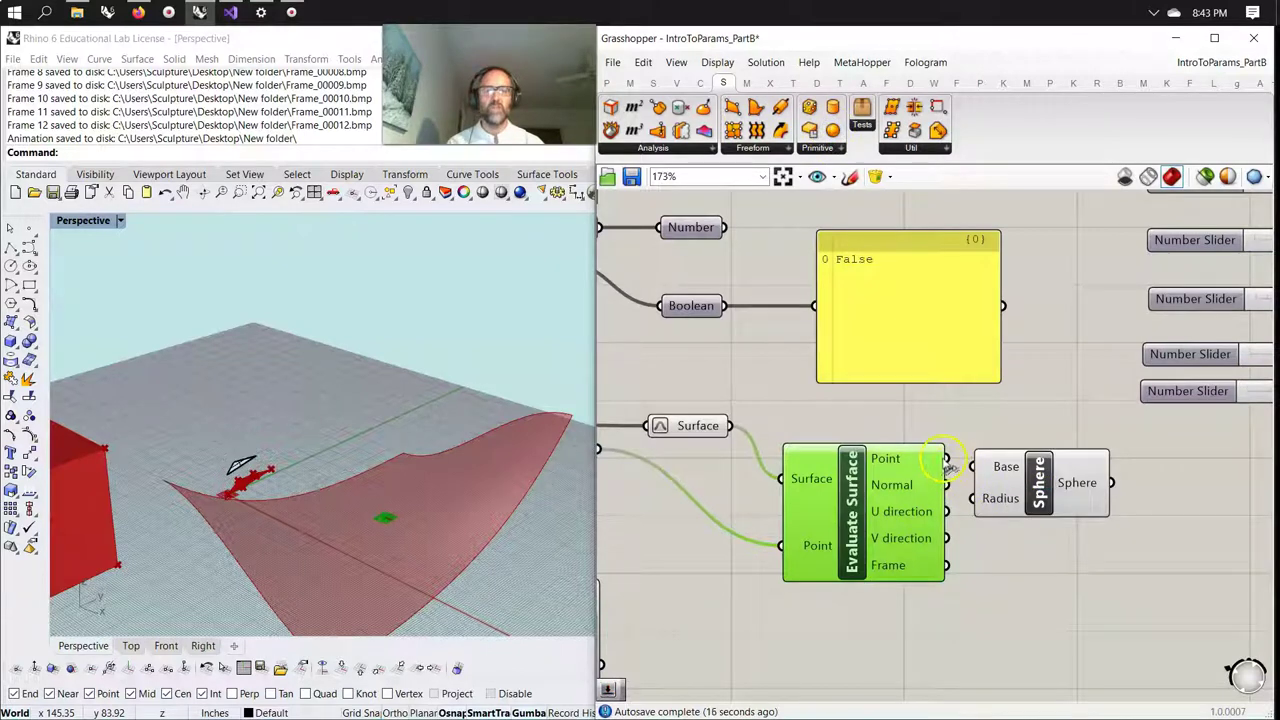
left_click_drag(948, 462, 962, 466)
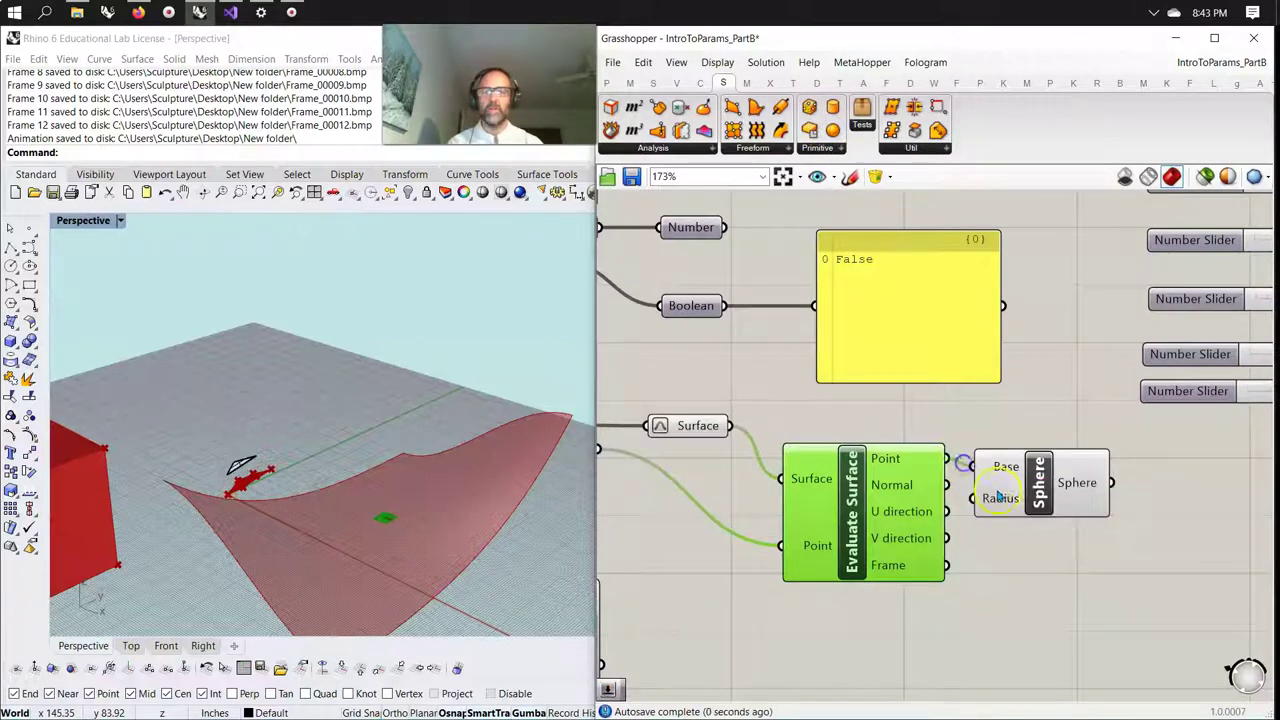
left_click_drag(1033, 495, 1110, 492)
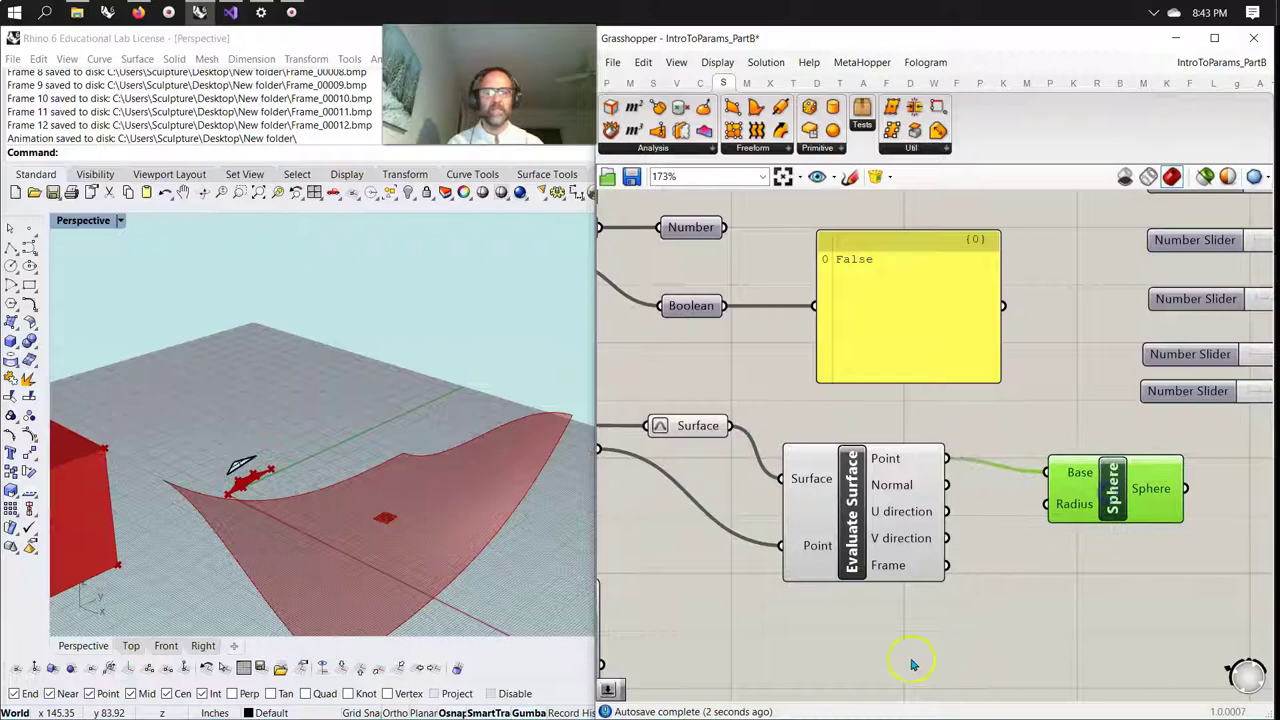
Feed the Sphere's Radius from a new Number Slider of 12 and set the MD Slider to 0.57 ; 0.45.
double_click(898, 643)
type("12")
key("Return")
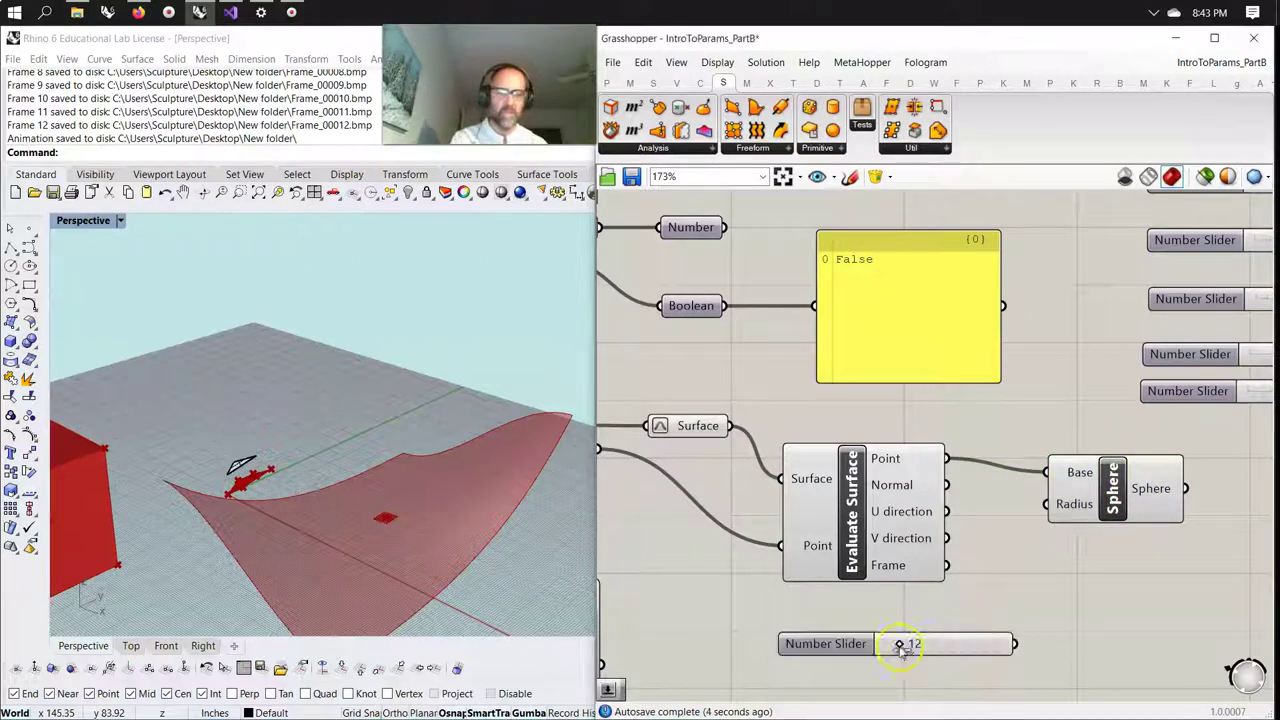
left_click_drag(1016, 643, 1046, 504)
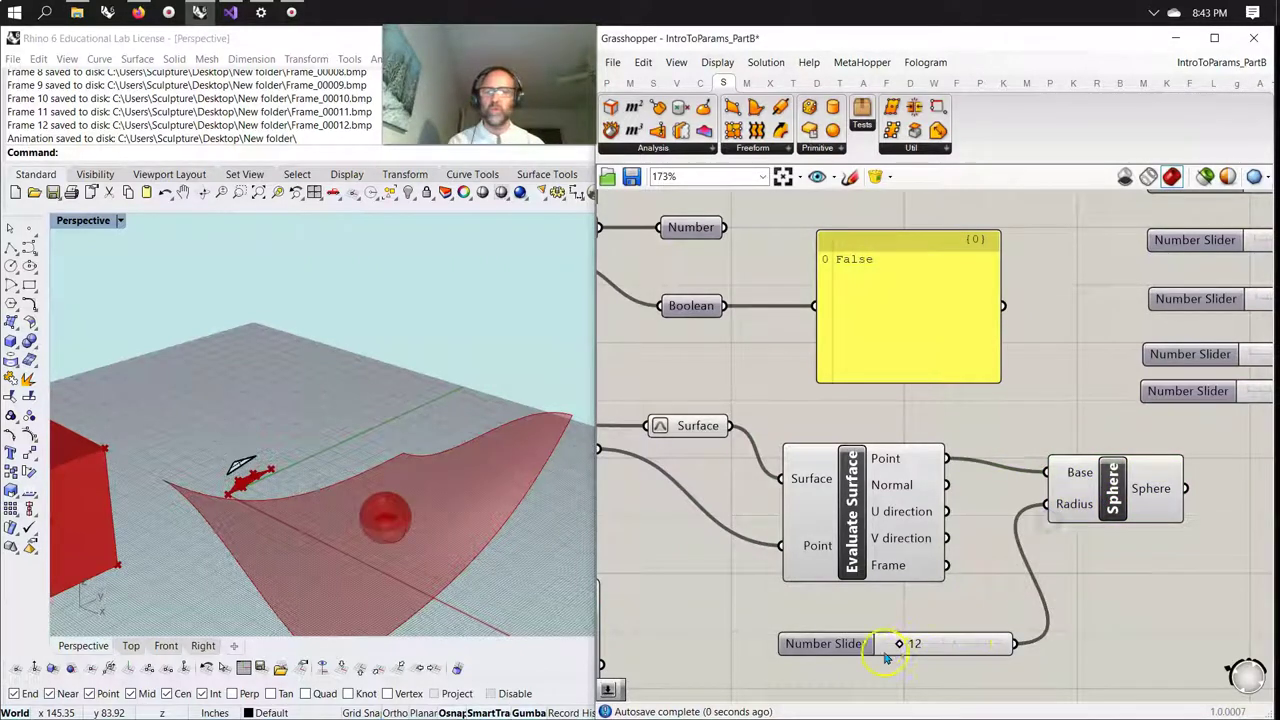
right_click_drag(748, 563, 963, 534)
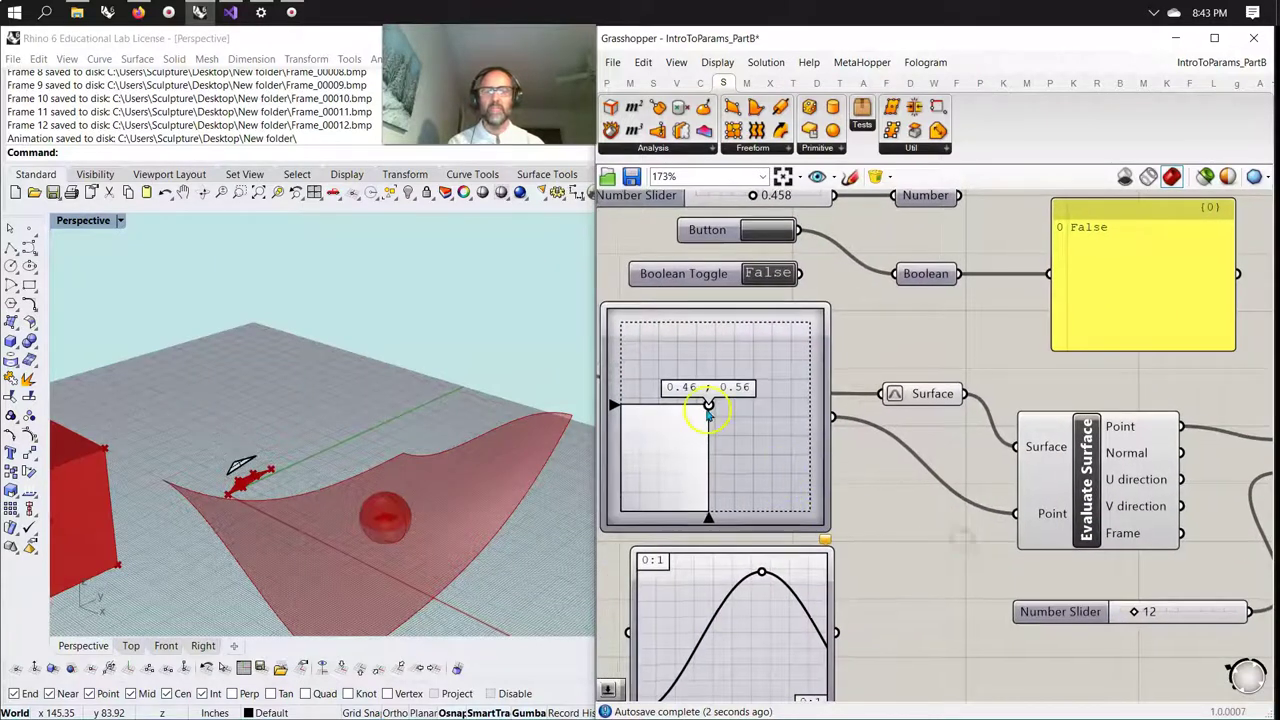
left_click_drag(707, 405, 728, 428)
Move the Graph Mapper below the Gene Pool, and shift the Gene Pool and its connected data viewer up.
right_click_drag(902, 599, 784, 507)
scroll(738, 493, "down", 3)
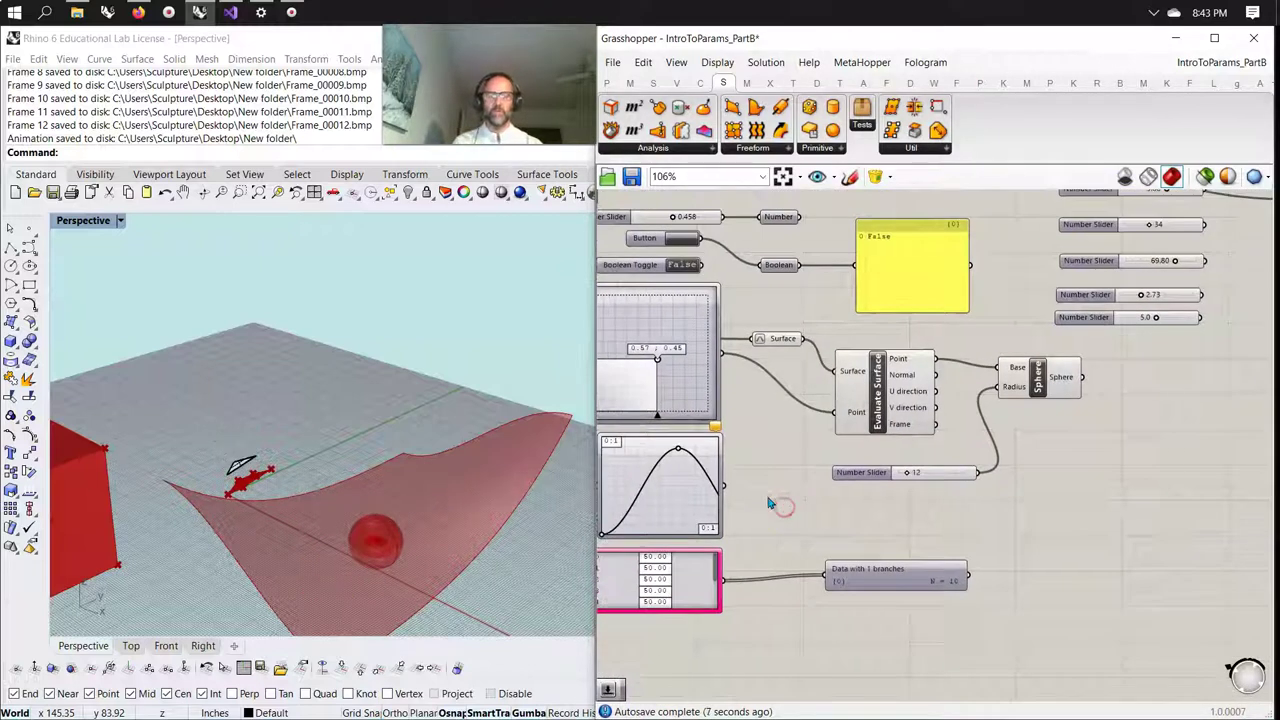
scroll(769, 503, "down", 2)
left_click_drag(694, 505, 705, 625)
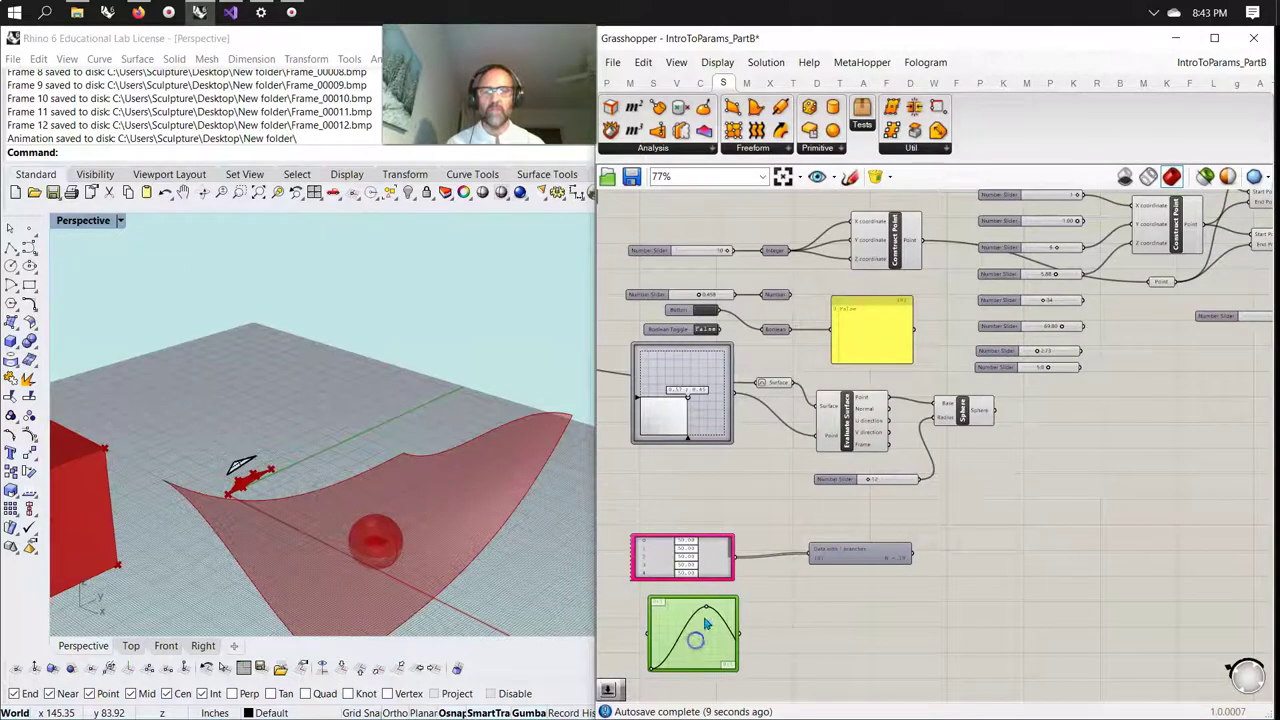
left_click_drag(713, 572, 710, 527)
left_click_drag(857, 555, 826, 519)
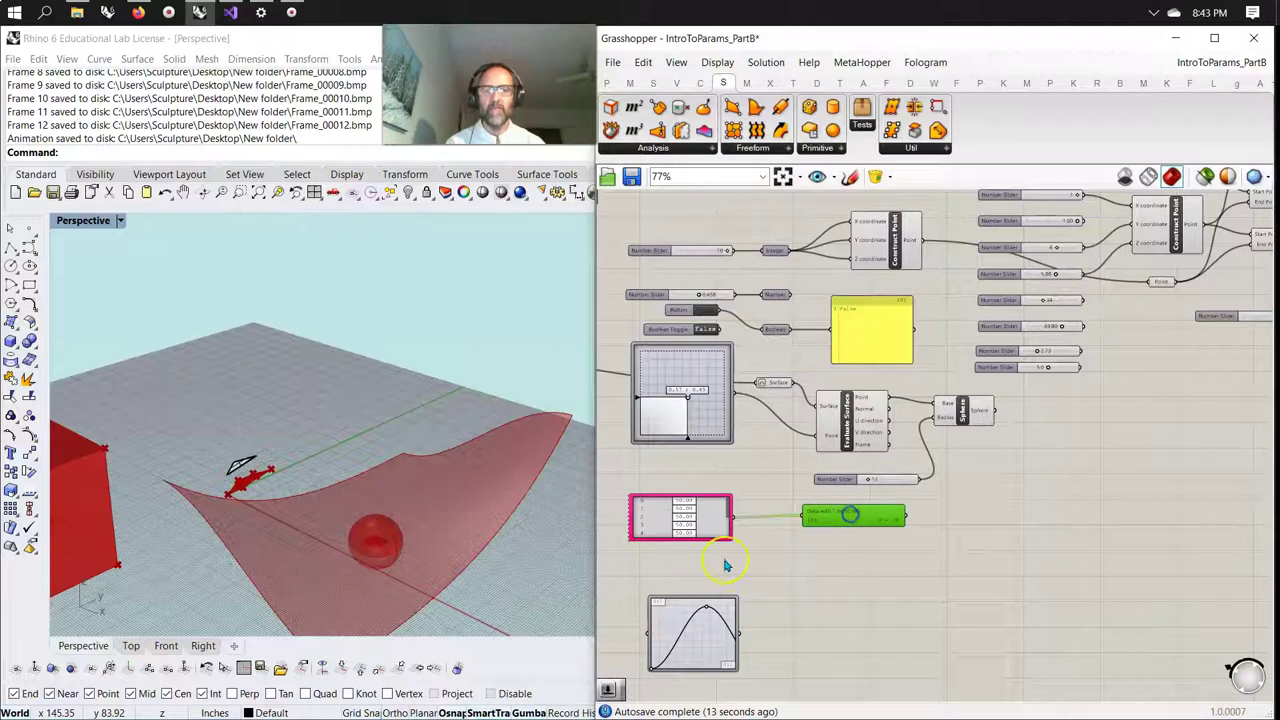
Enlarge the Gene Pool vertically to fit all of its genes.
scroll(718, 560, "up", 5)
right_click_drag(714, 560, 846, 564)
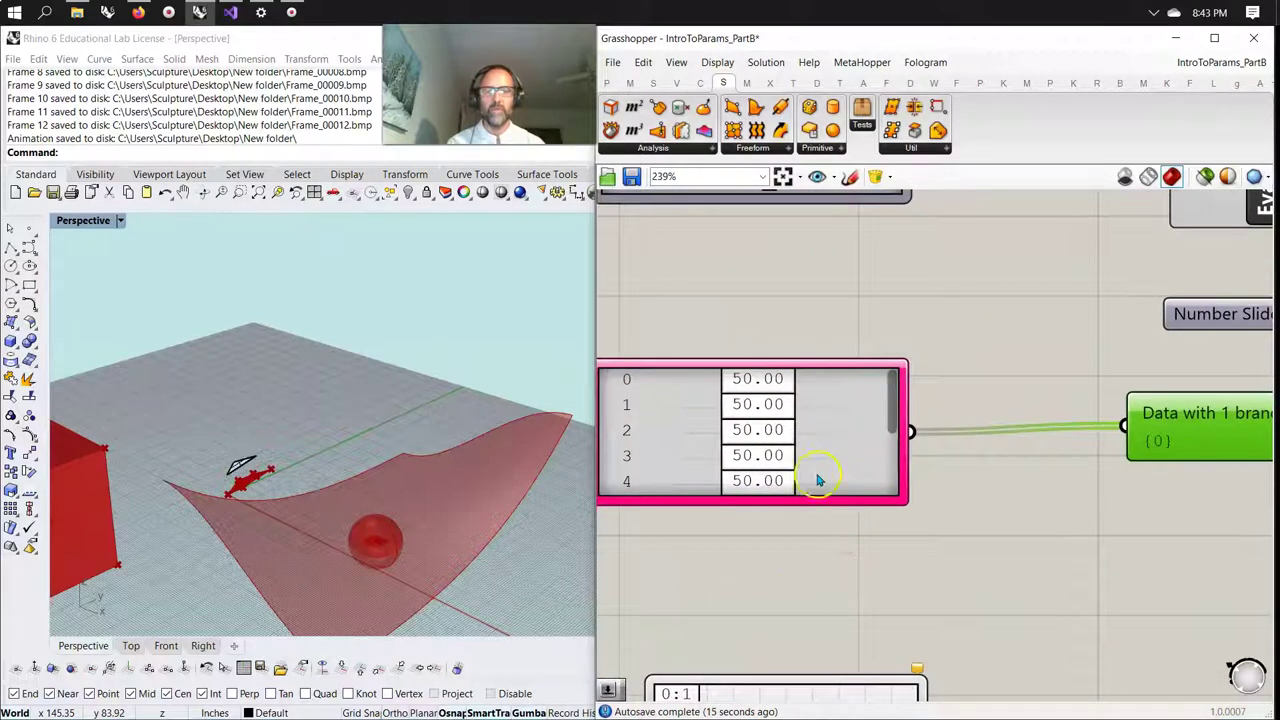
left_click_drag(814, 503, 828, 651)
Set the Gene Pool to a gene count of 5 with 1 decimal.
right_click(828, 533)
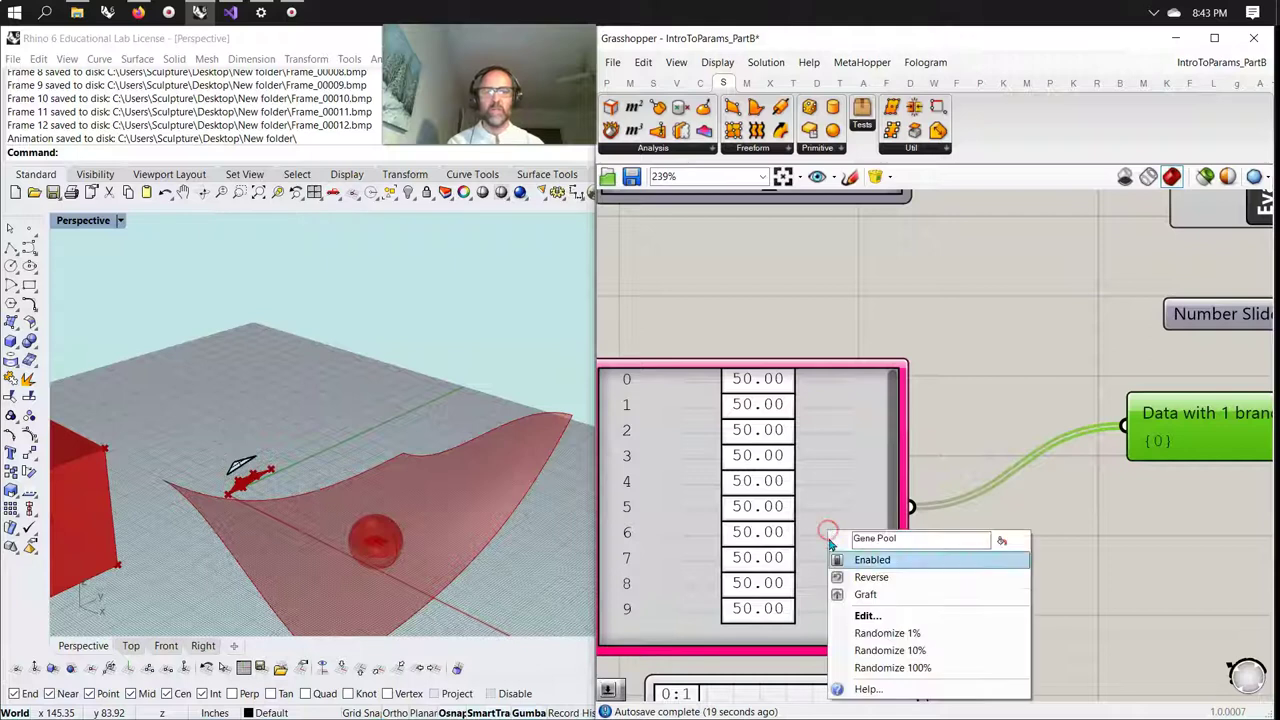
left_click(858, 613)
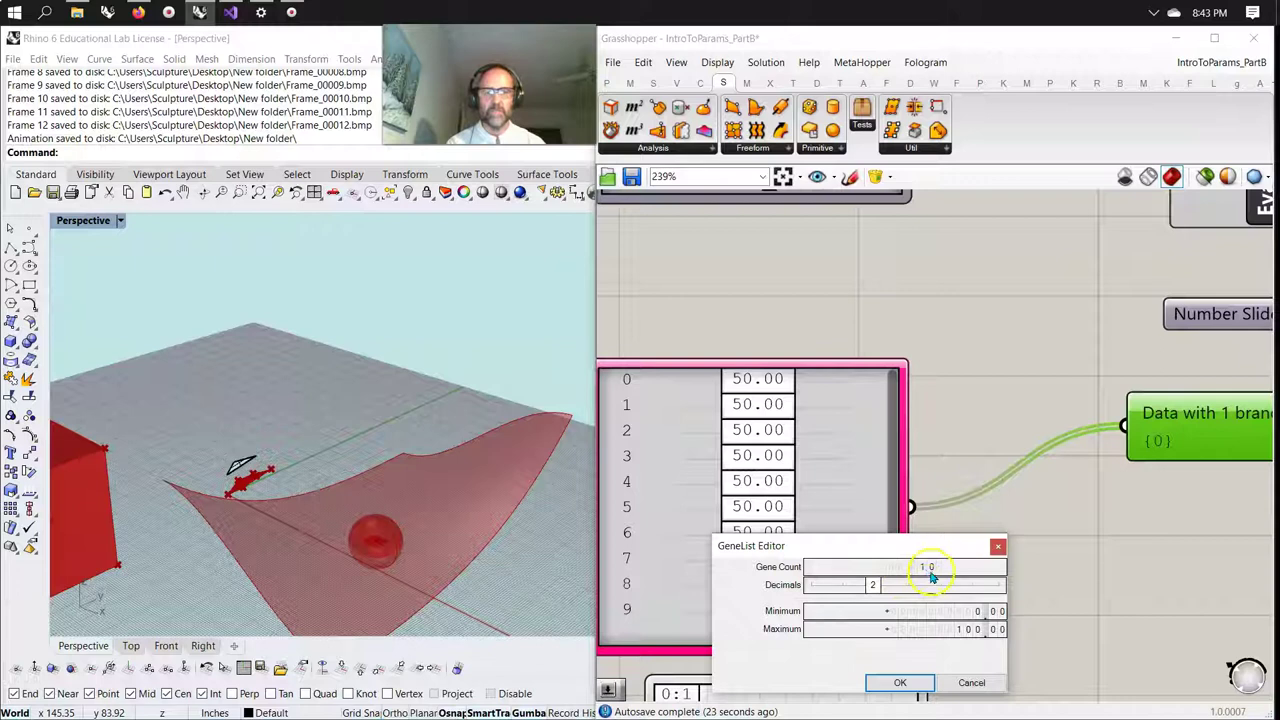
left_click_drag(931, 565, 926, 516)
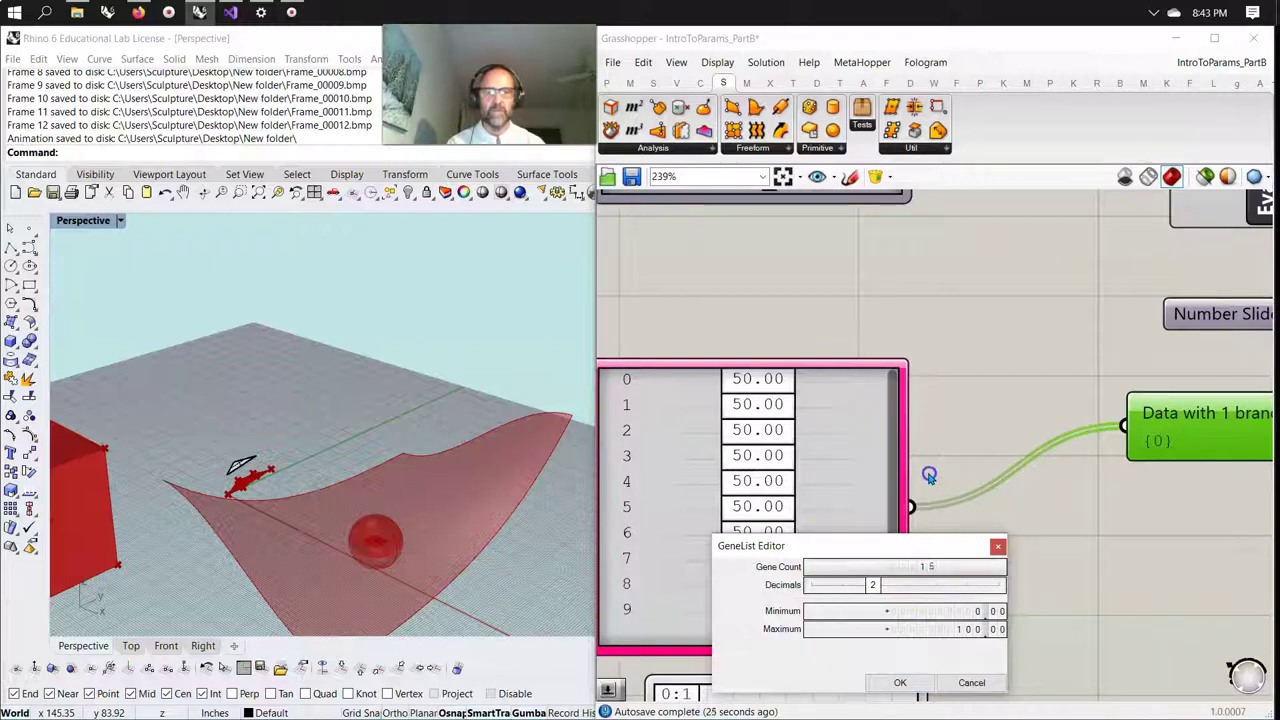
left_click(919, 566)
left_click_drag(871, 588, 821, 590)
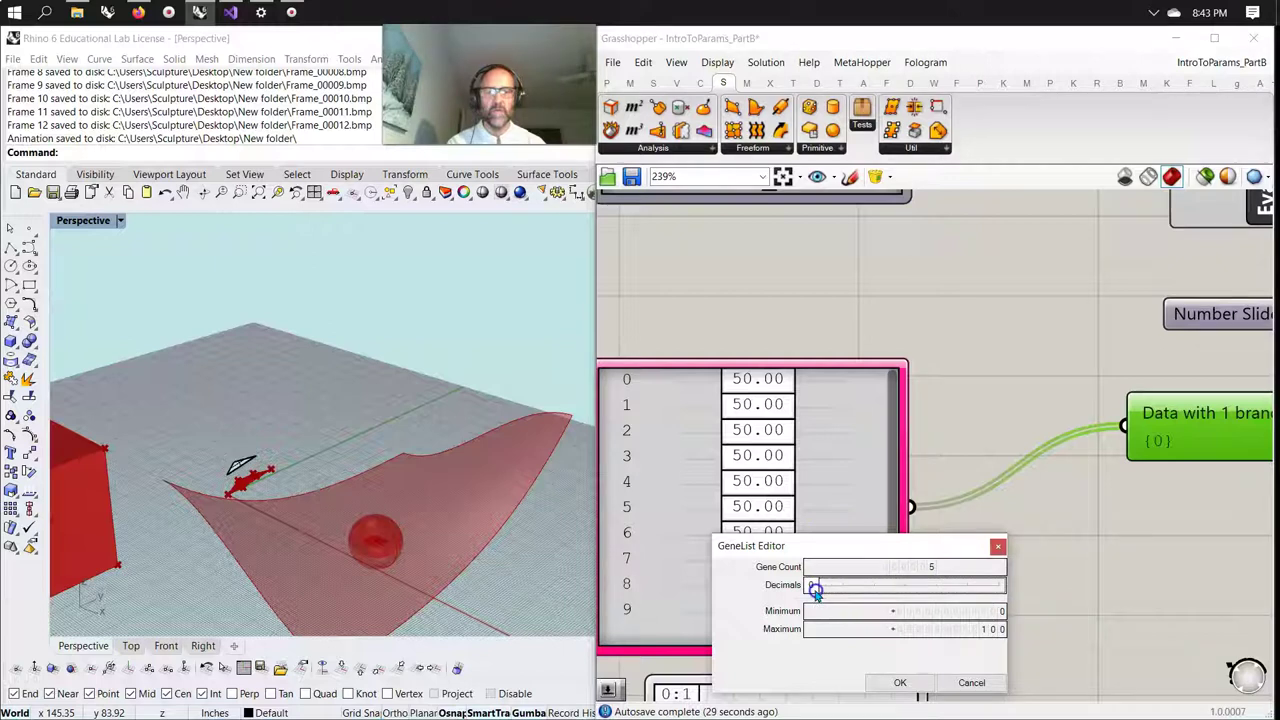
left_click(900, 684)
Set the Gene Pool's maximum to 10.00, keeping its minimum at 0.00.
right_click_drag(797, 541, 801, 538)
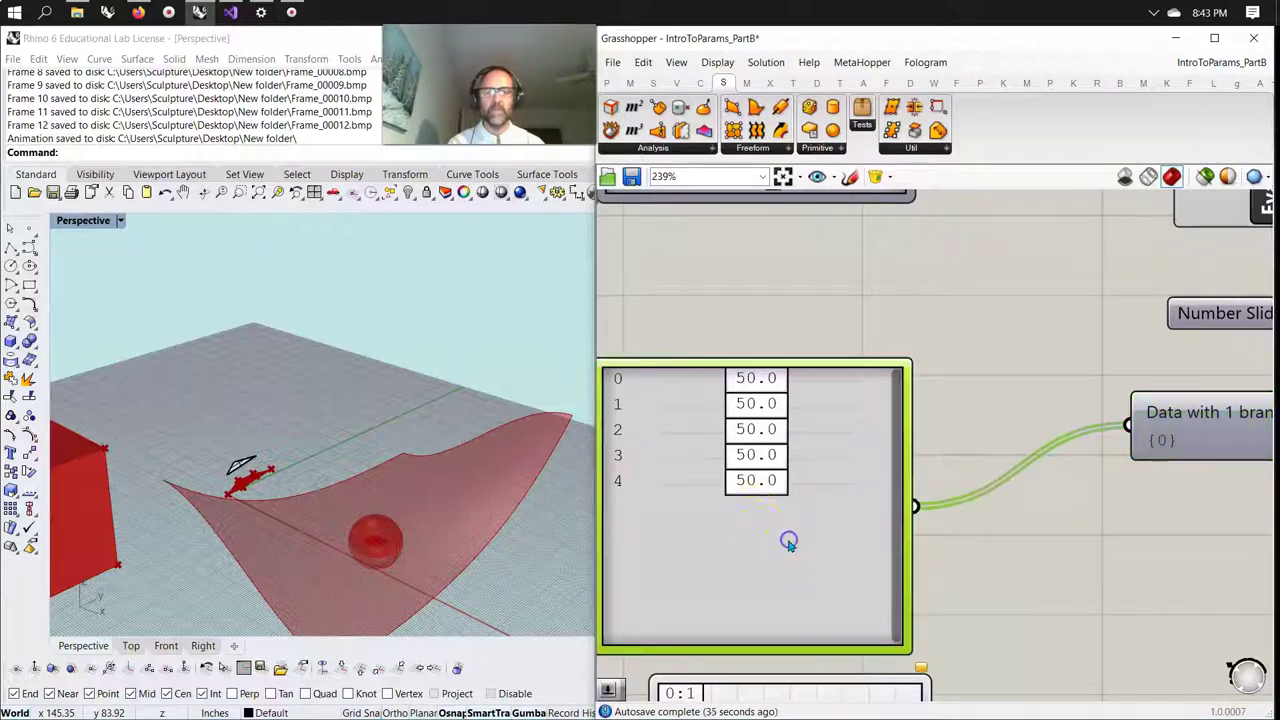
double_click(789, 545)
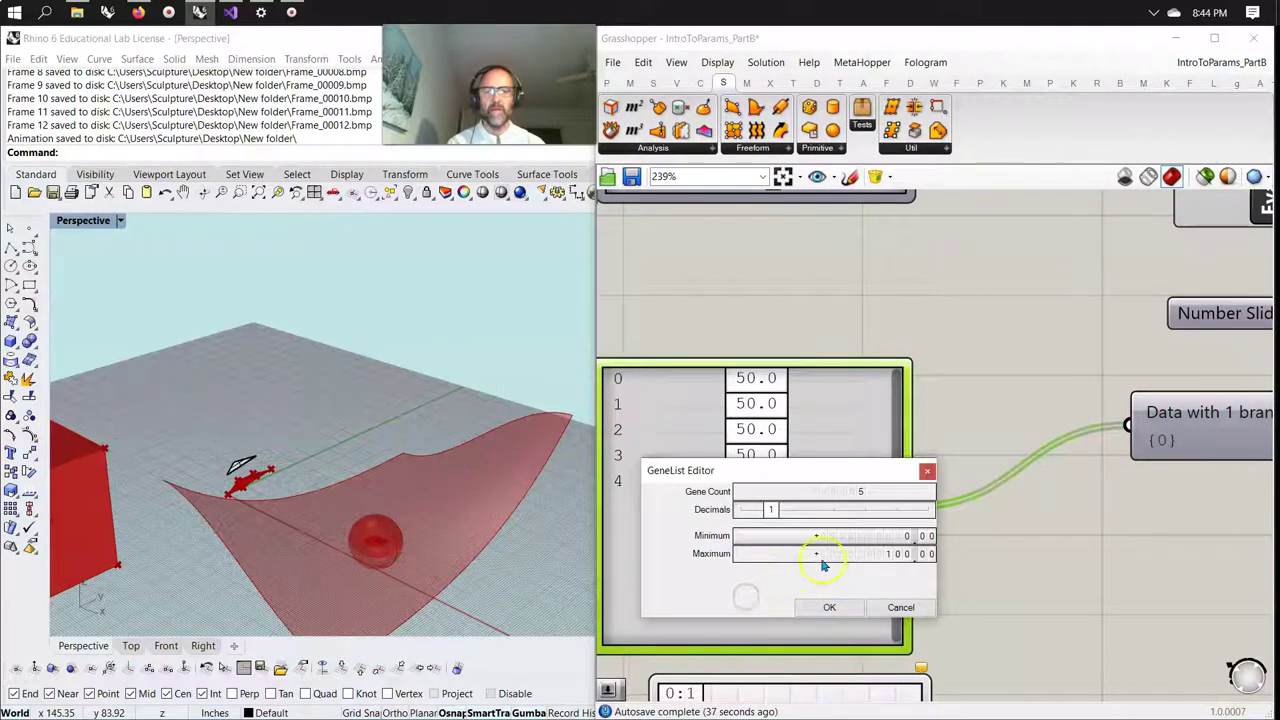
left_click(896, 536)
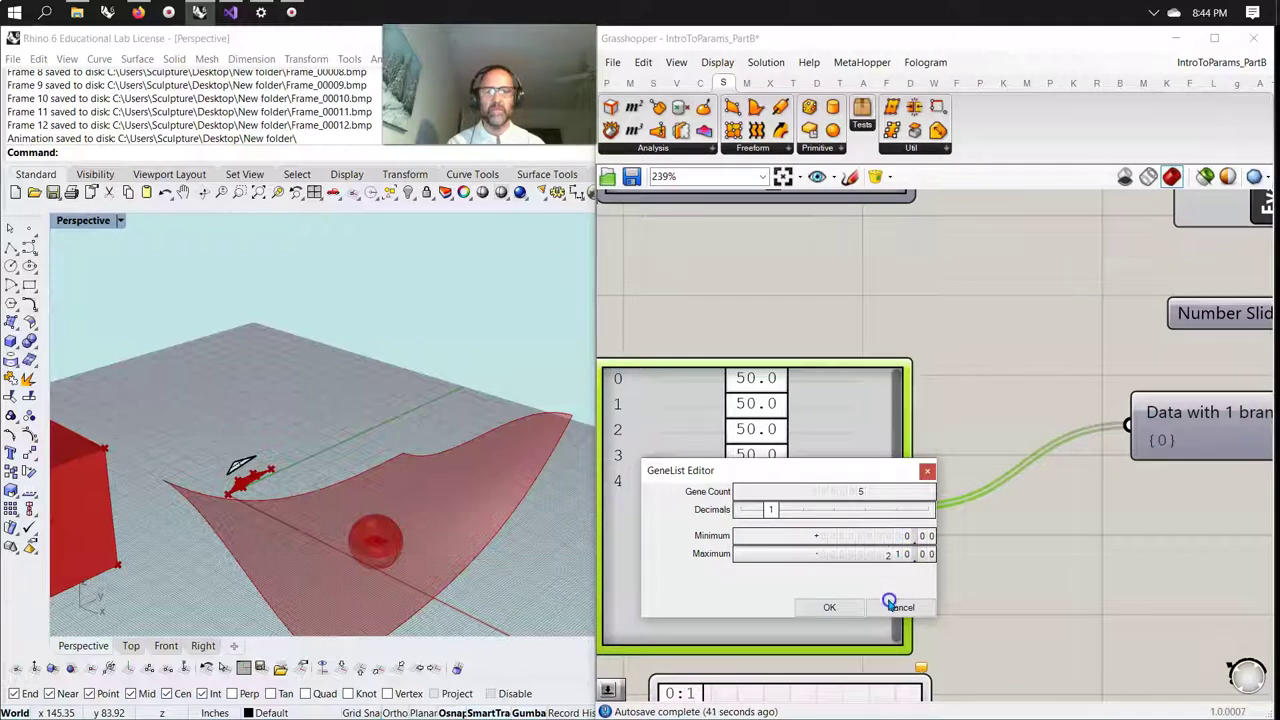
left_click(829, 607)
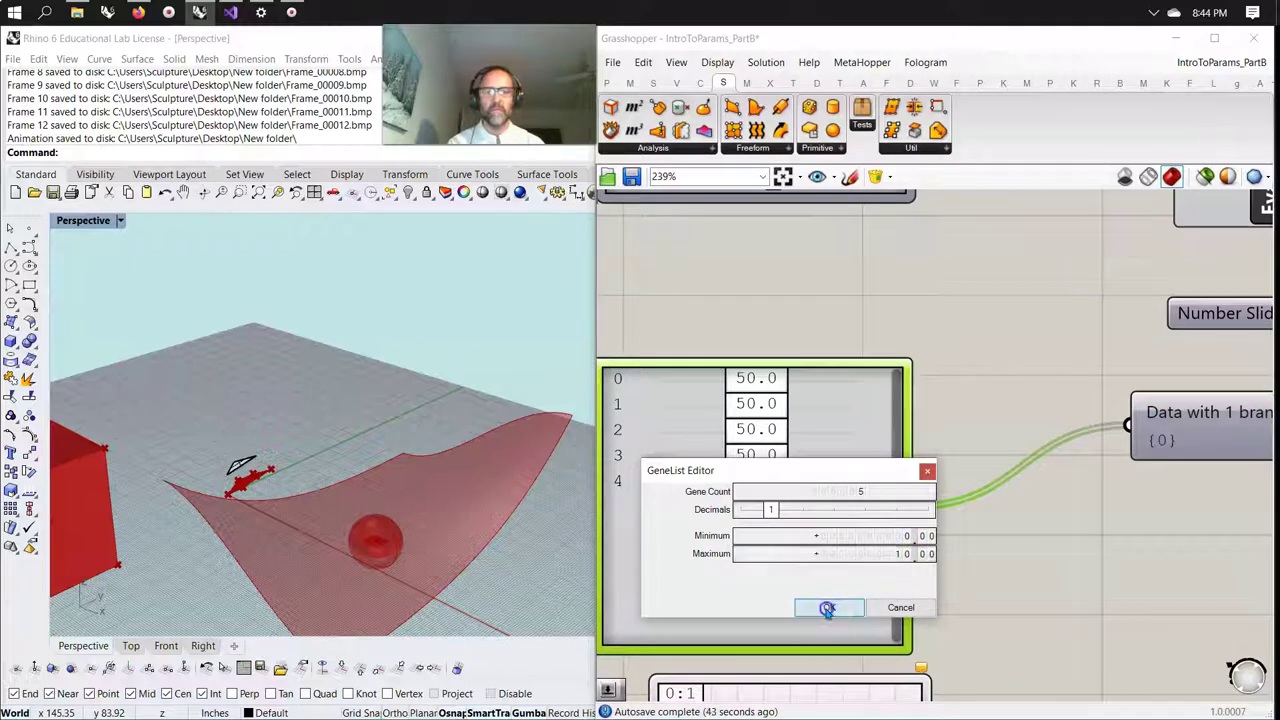
Set the Gene Pool's last gene to 4.7 and reduce the pool's height to fit its five genes.
mouse_move(766, 489)
left_mouse_down()
mouse_move(669, 514)
mouse_move(861, 505)
mouse_move(765, 500)
mouse_move(763, 514)
left_mouse_up()
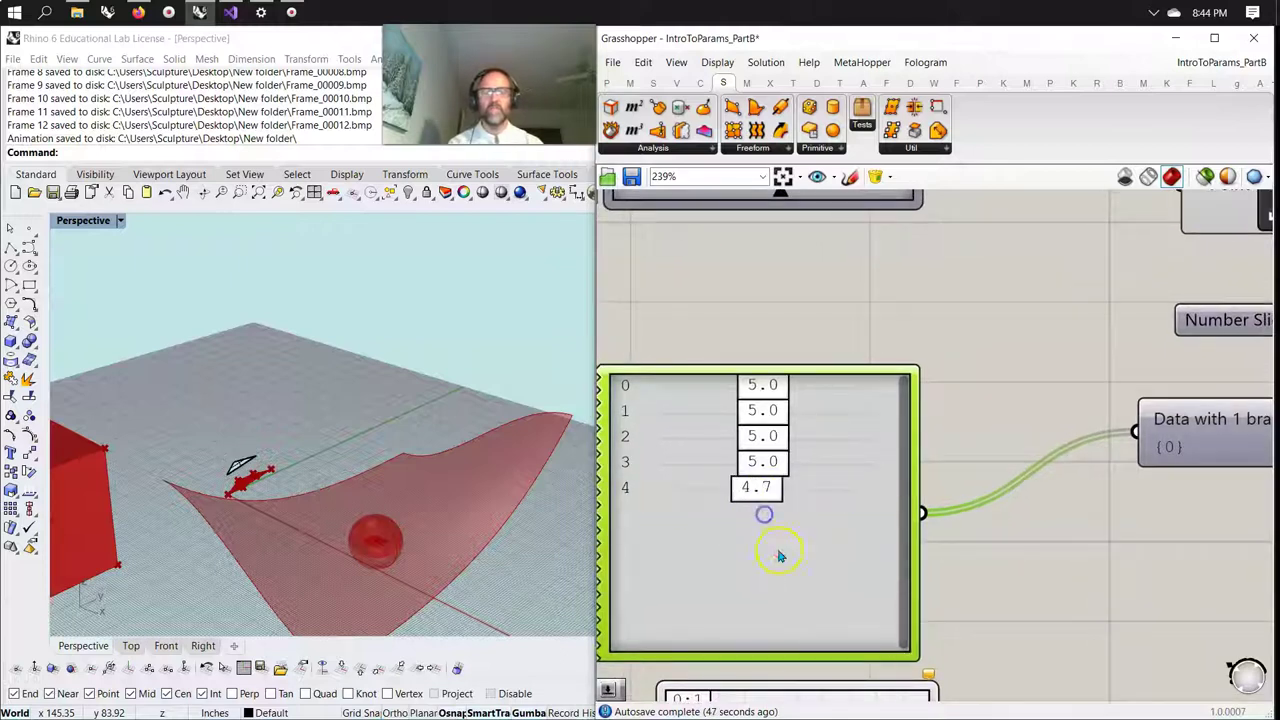
scroll(794, 580, "down", 3)
left_click_drag(819, 632, 820, 557)
Switch the canvas components from text names to icon display.
right_click_drag(914, 586, 831, 631)
right_click_drag(1053, 639, 994, 646)
scroll(1048, 631, "down", 2)
right_click_drag(1097, 609, 1008, 630)
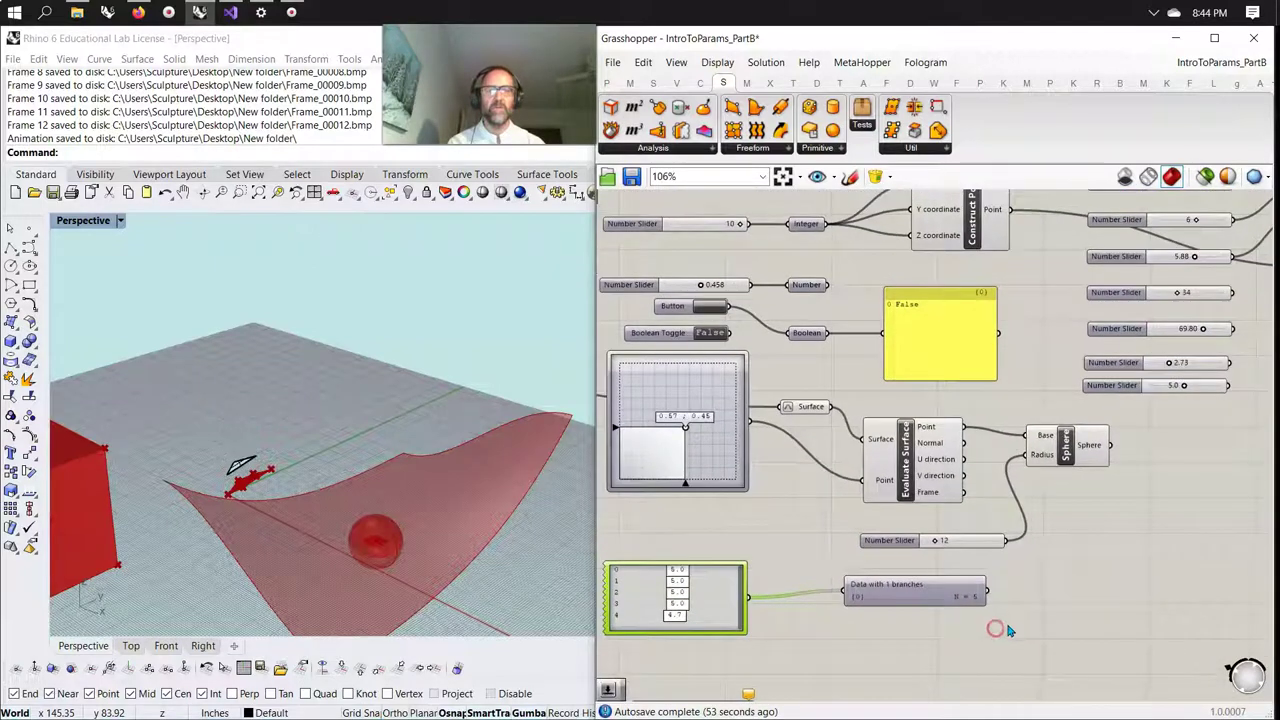
scroll(1091, 580, "up", 4)
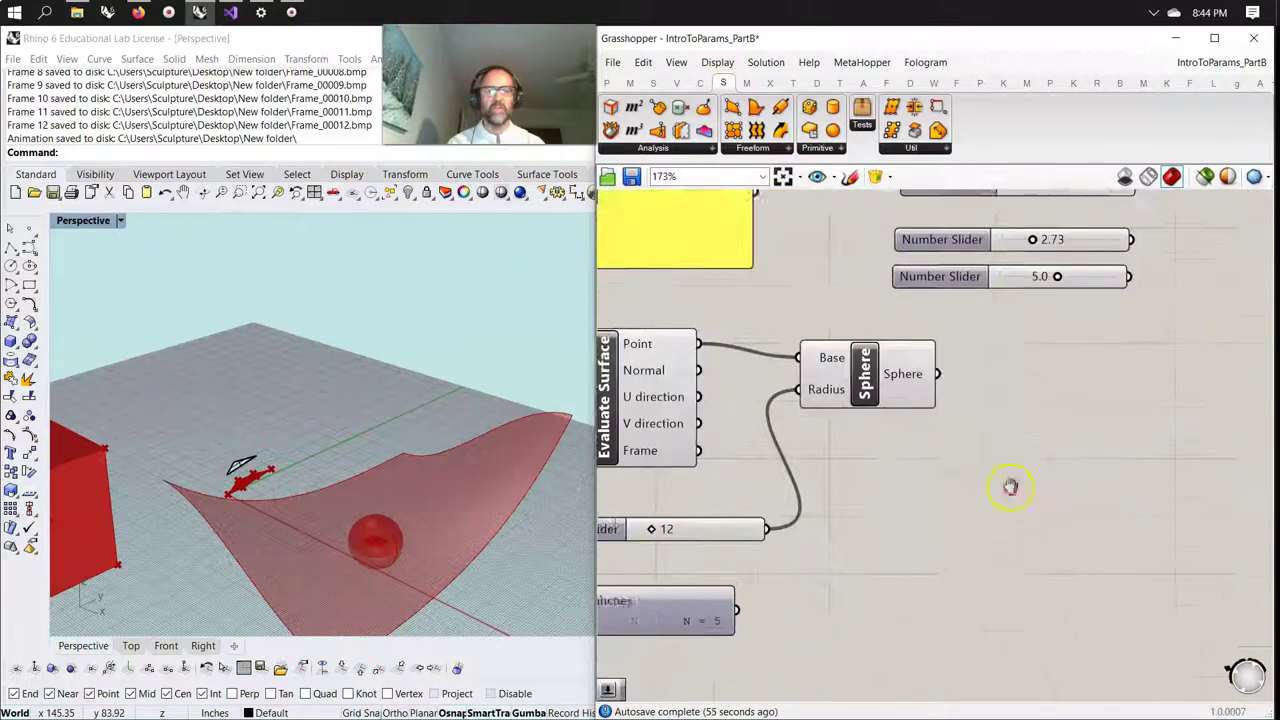
scroll(1137, 523, "down", 5)
right_click_drag(1008, 500, 938, 556)
scroll(932, 559, "down", 3)
right_click_drag(1009, 532, 920, 528)
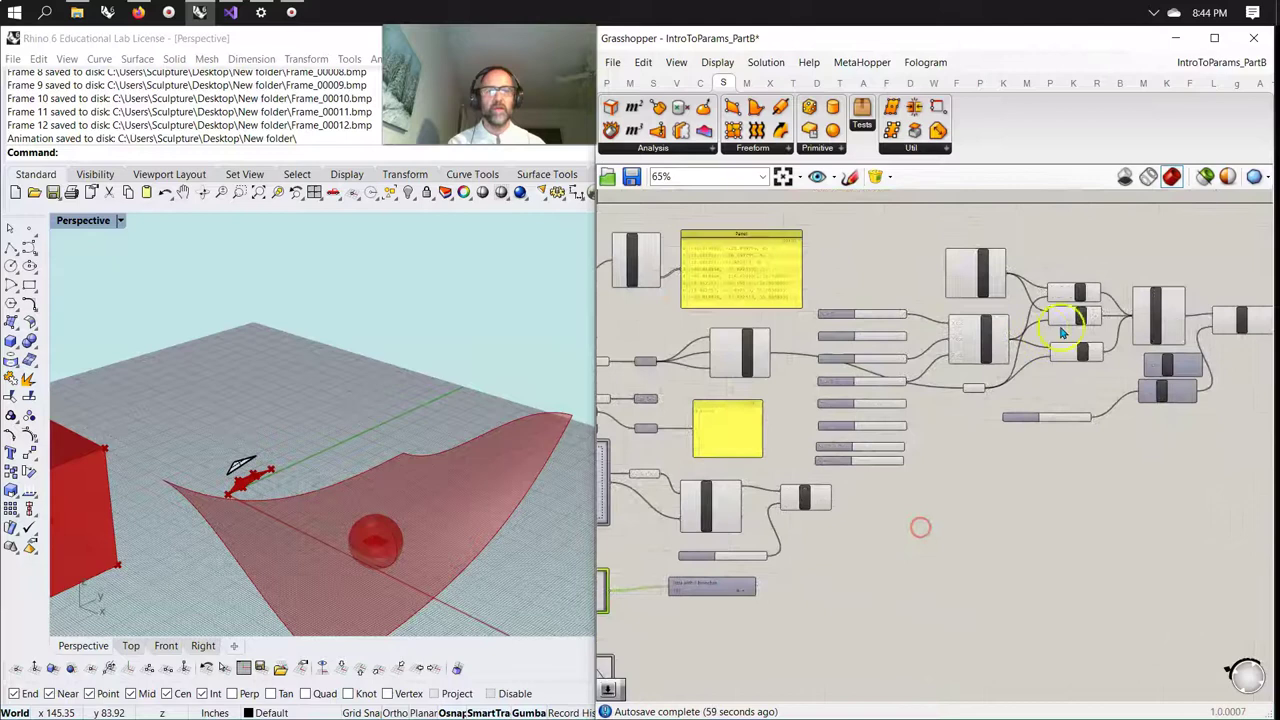
scroll(1067, 335, "up", 4)
right_click_drag(954, 414, 926, 500)
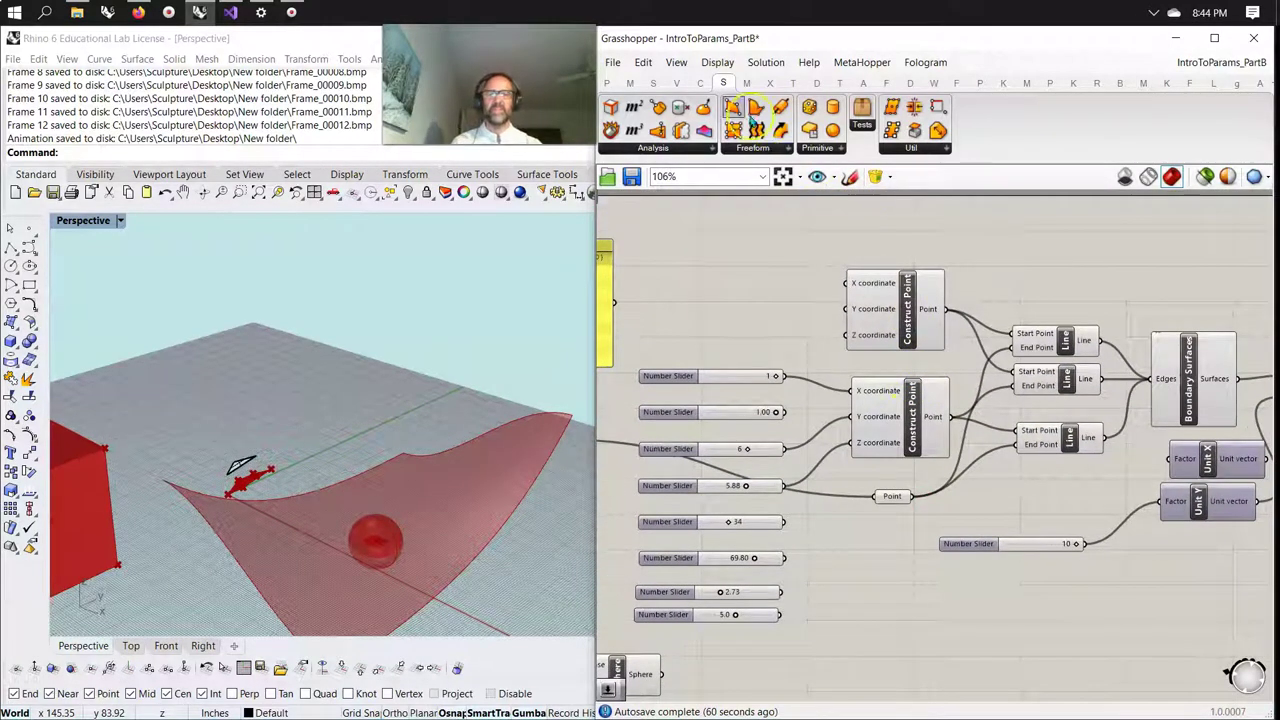
left_click(717, 62)
left_click(717, 62)
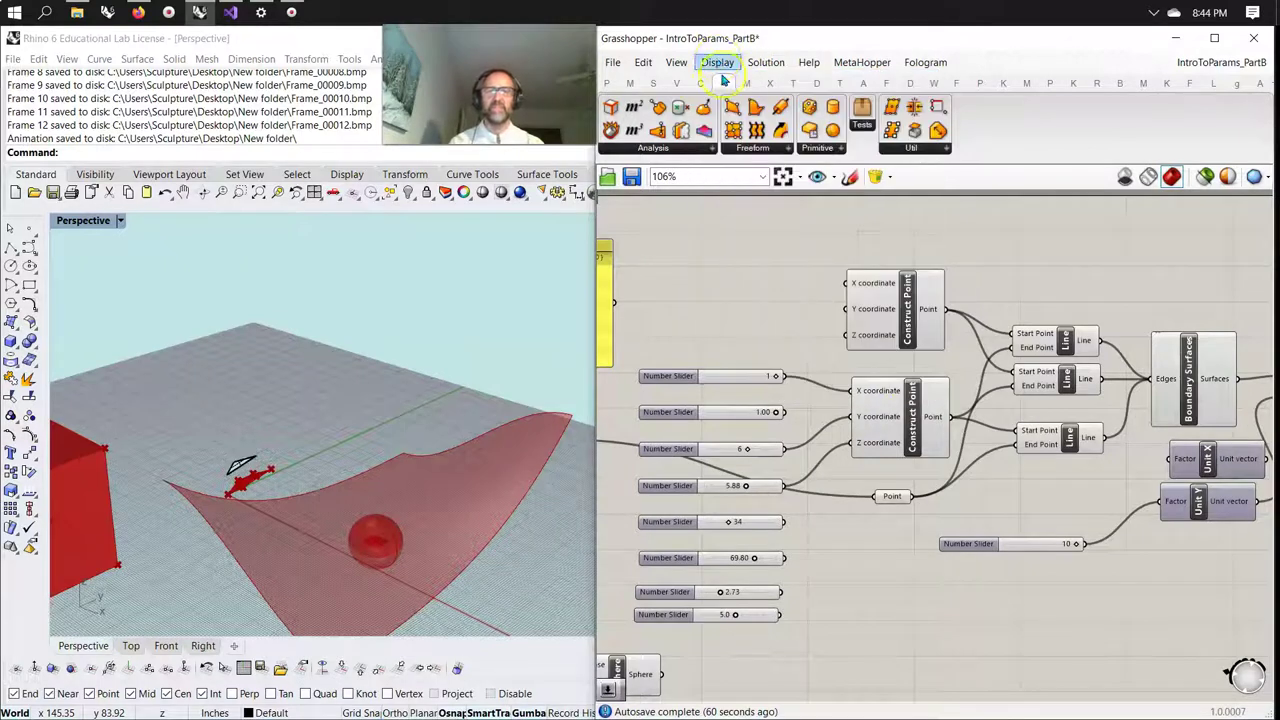
left_click(717, 62)
left_click(716, 80)
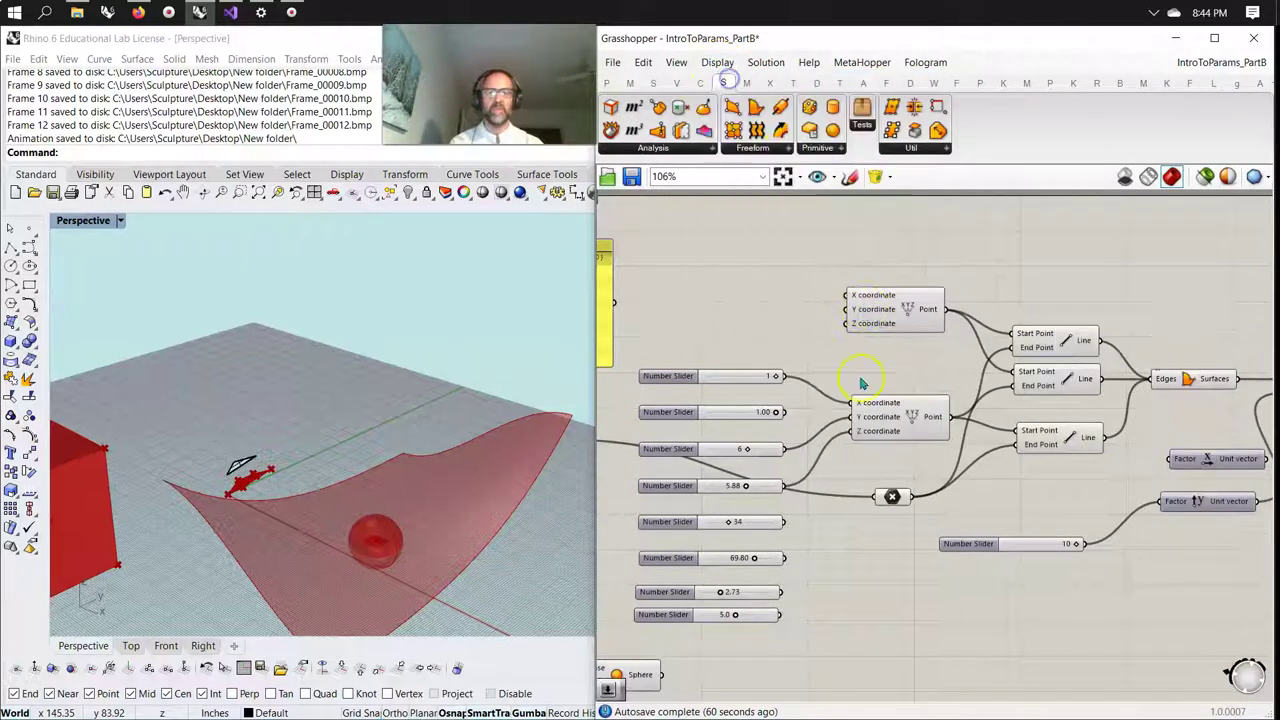
Add two Point parameters below the number sliders and feed each from one of the two Construct Point outputs.
mouse_move(910, 472)
left_mouse_down()
mouse_move(869, 284)
mouse_move(800, 694)
mouse_move(843, 603)
mouse_move(897, 287)
mouse_move(878, 271)
left_mouse_up()
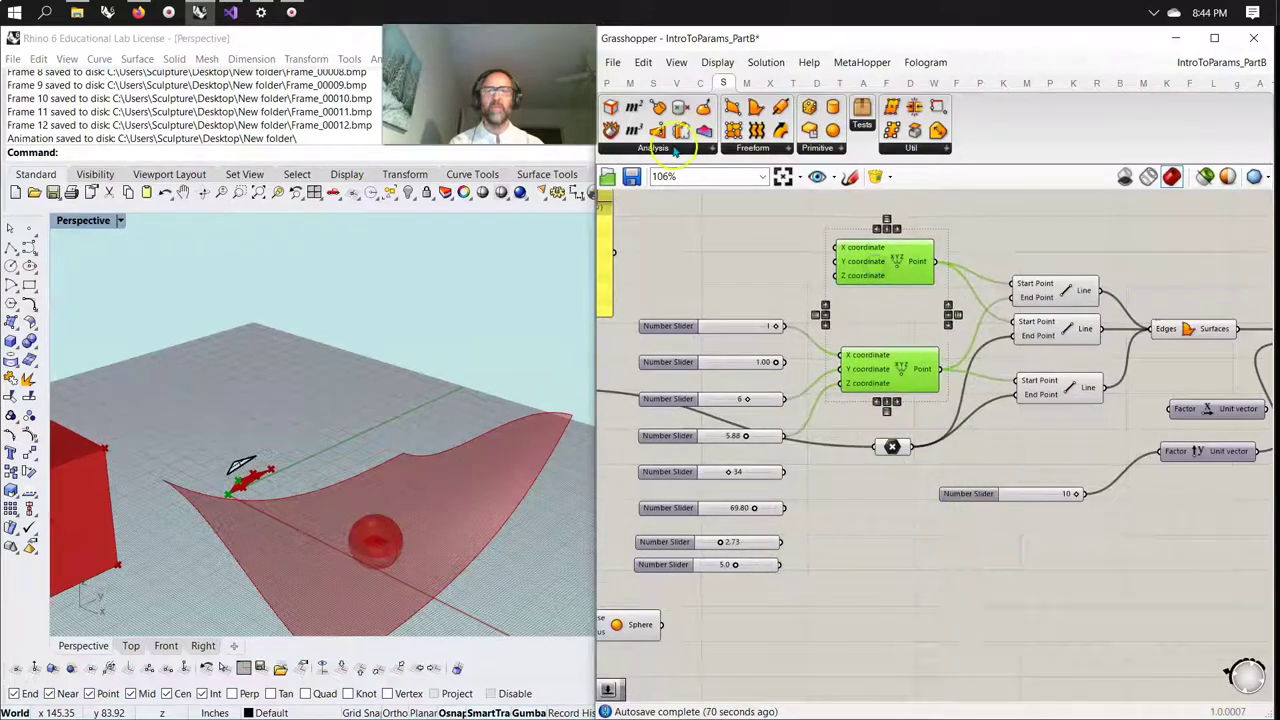
left_click(610, 82)
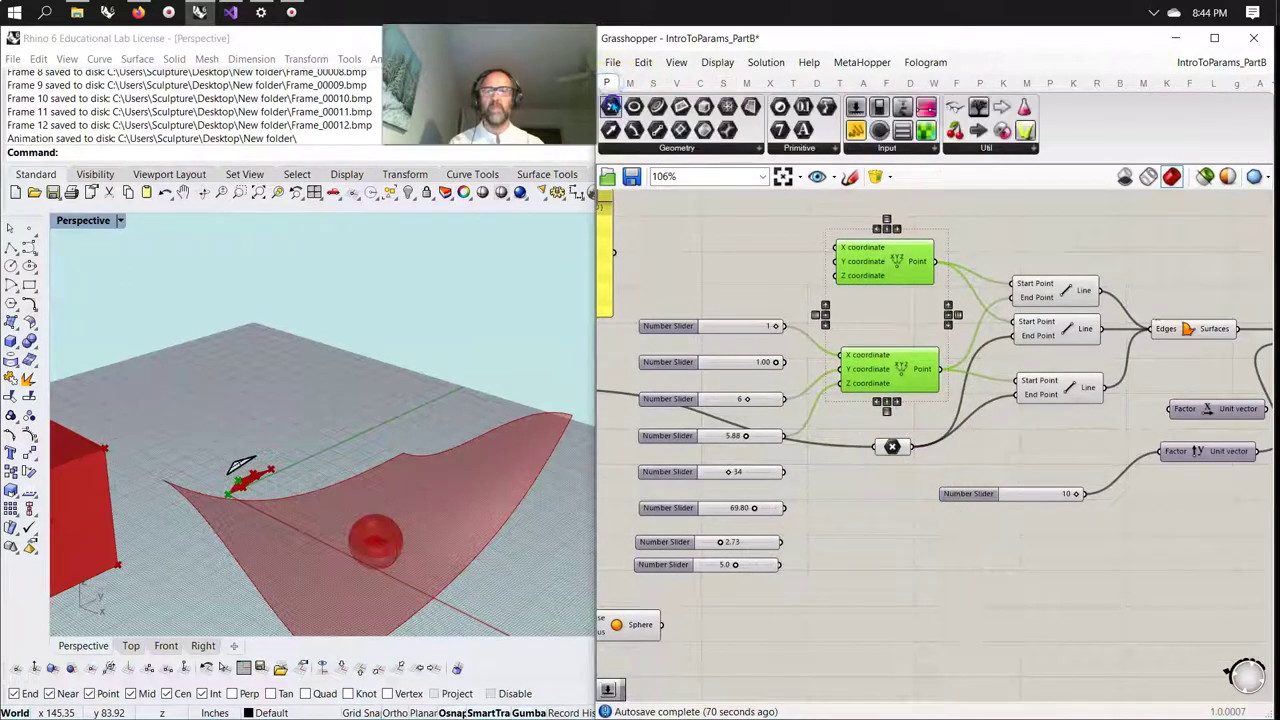
left_click_drag(944, 555, 952, 589)
left_click_drag(930, 270, 953, 640)
left_click_drag(943, 375, 955, 590)
left_click_drag(955, 590, 826, 633)
right_click_drag(839, 659, 1014, 355)
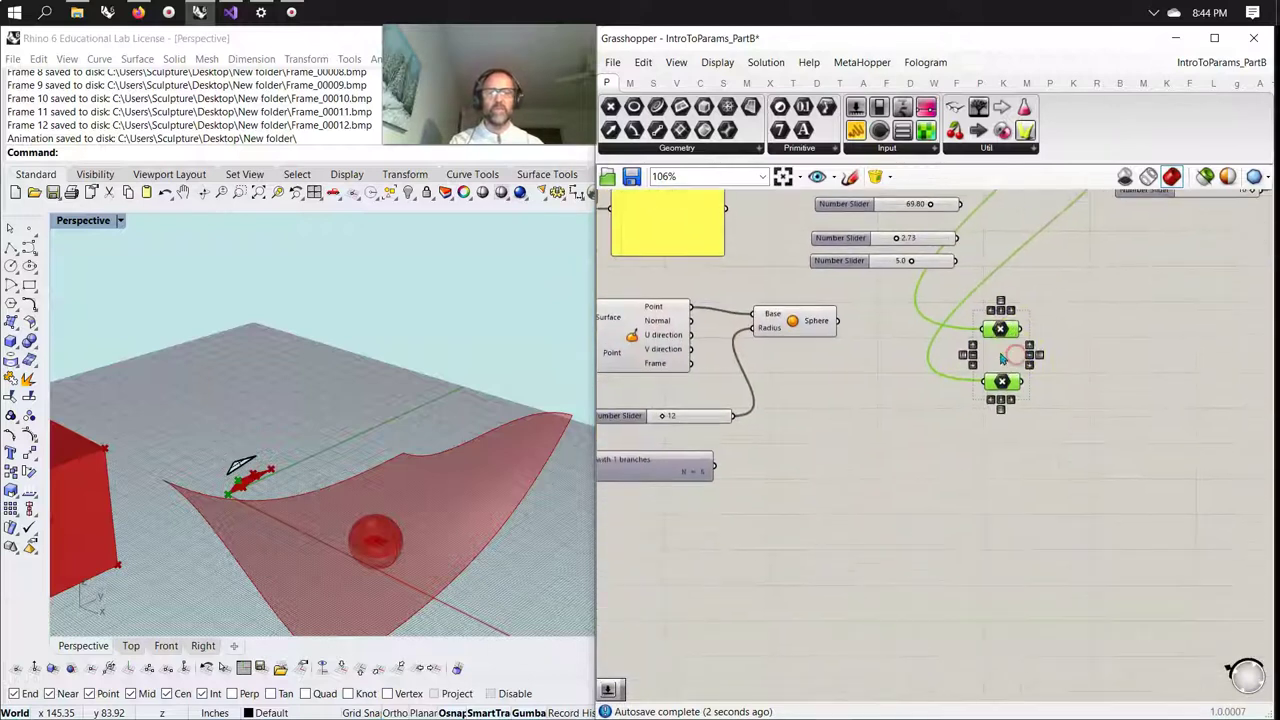
left_click_drag(1040, 428, 1050, 314)
Move the Sphere component and the Gene Pool's data viewer farther from their inputs to free up space.
left_click_drag(805, 335, 853, 362)
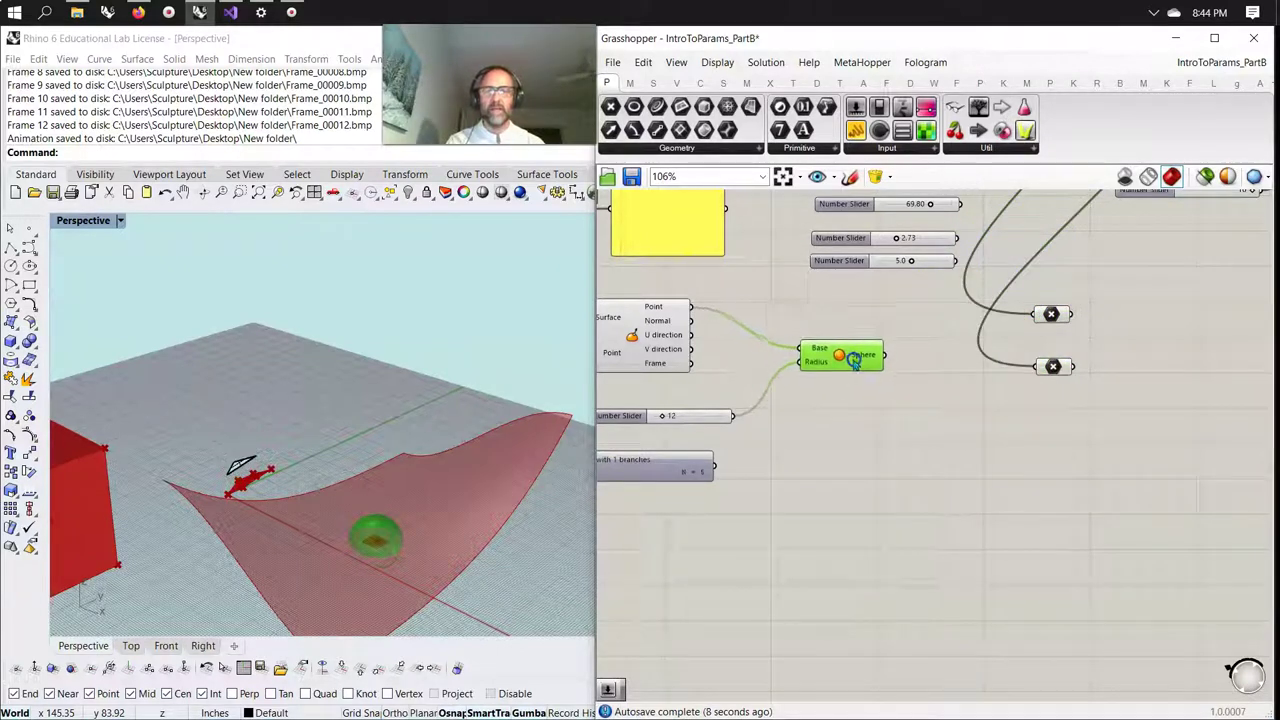
right_click_drag(760, 463, 888, 441)
right_click_drag(908, 383, 966, 398)
left_click_drag(867, 402, 1080, 440)
right_click_drag(828, 502, 703, 538)
Duplicate the slider-driven Construct Point with its input wires and place the copy below the two new Point parameters.
left_click(1137, 343)
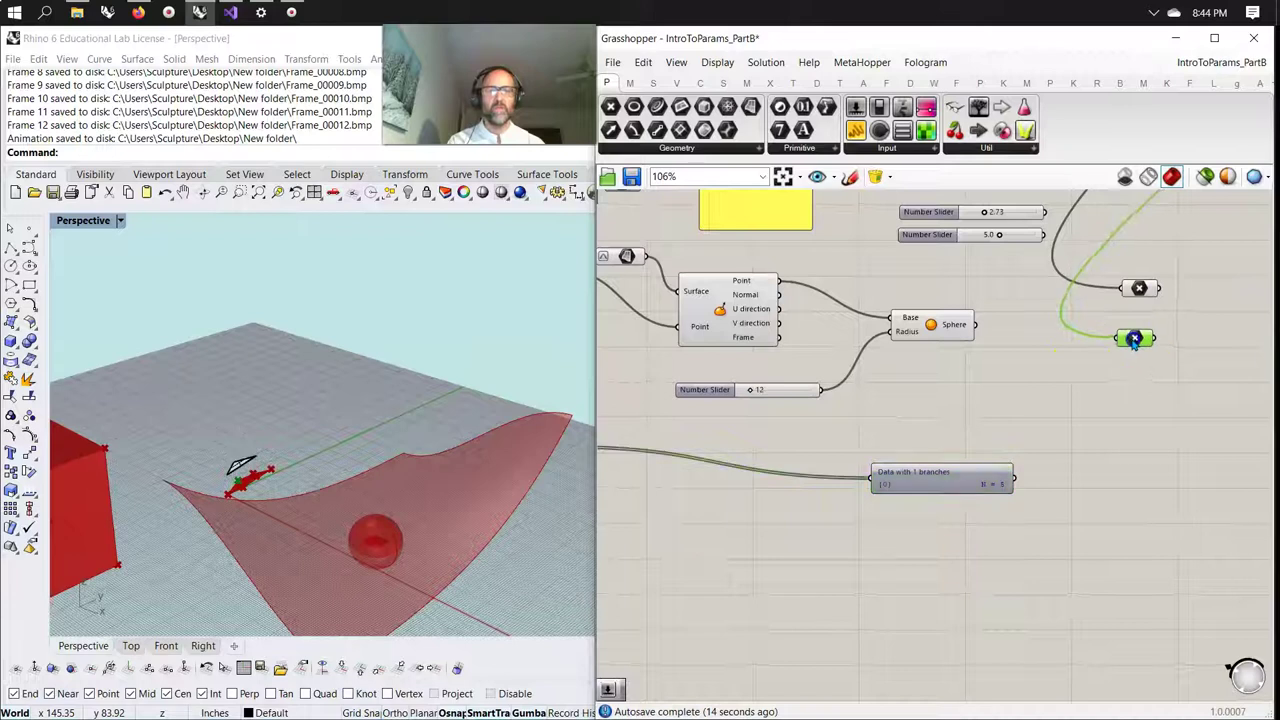
scroll(1140, 343, "down", 4)
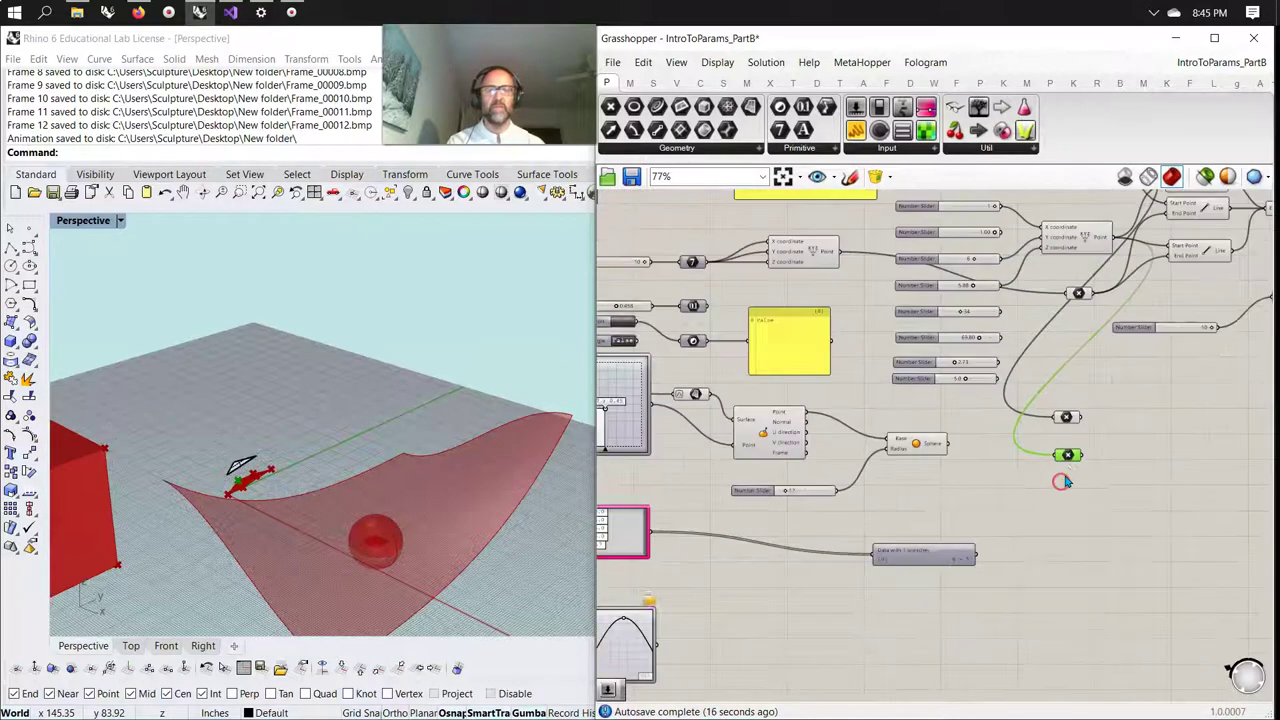
left_click(1052, 249)
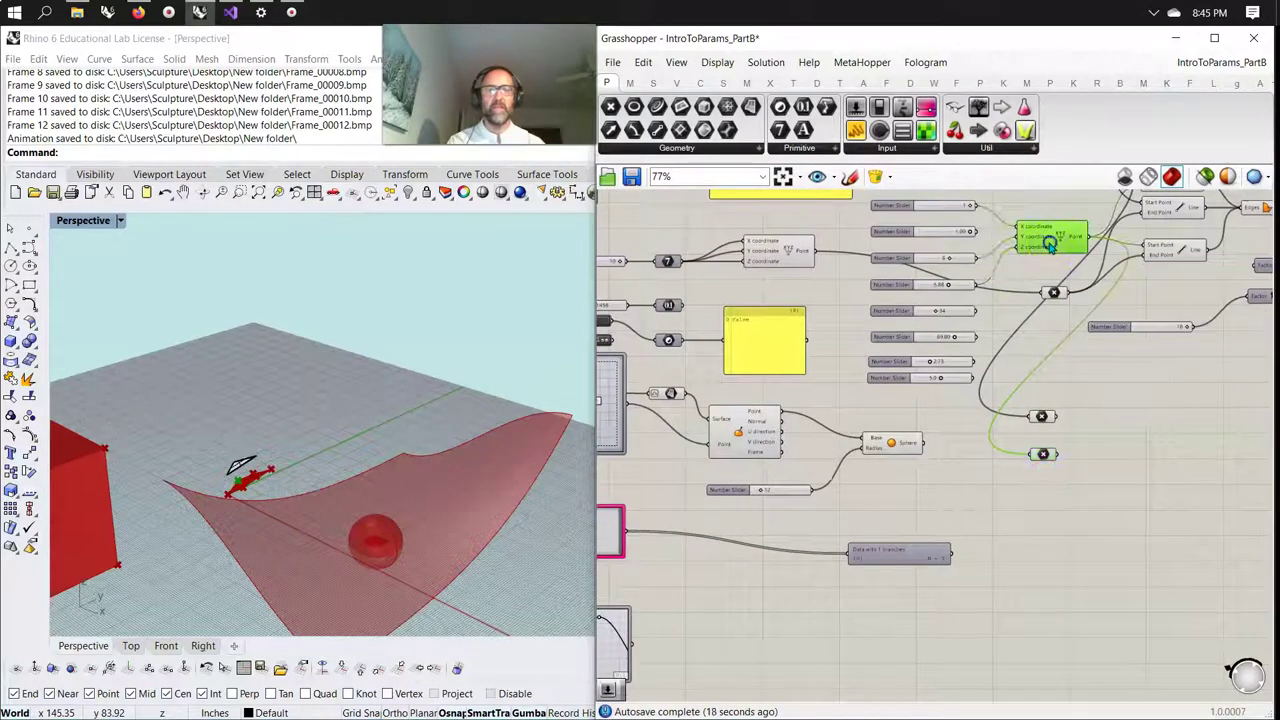
key("ctrl+c")
key("ctrl+v")
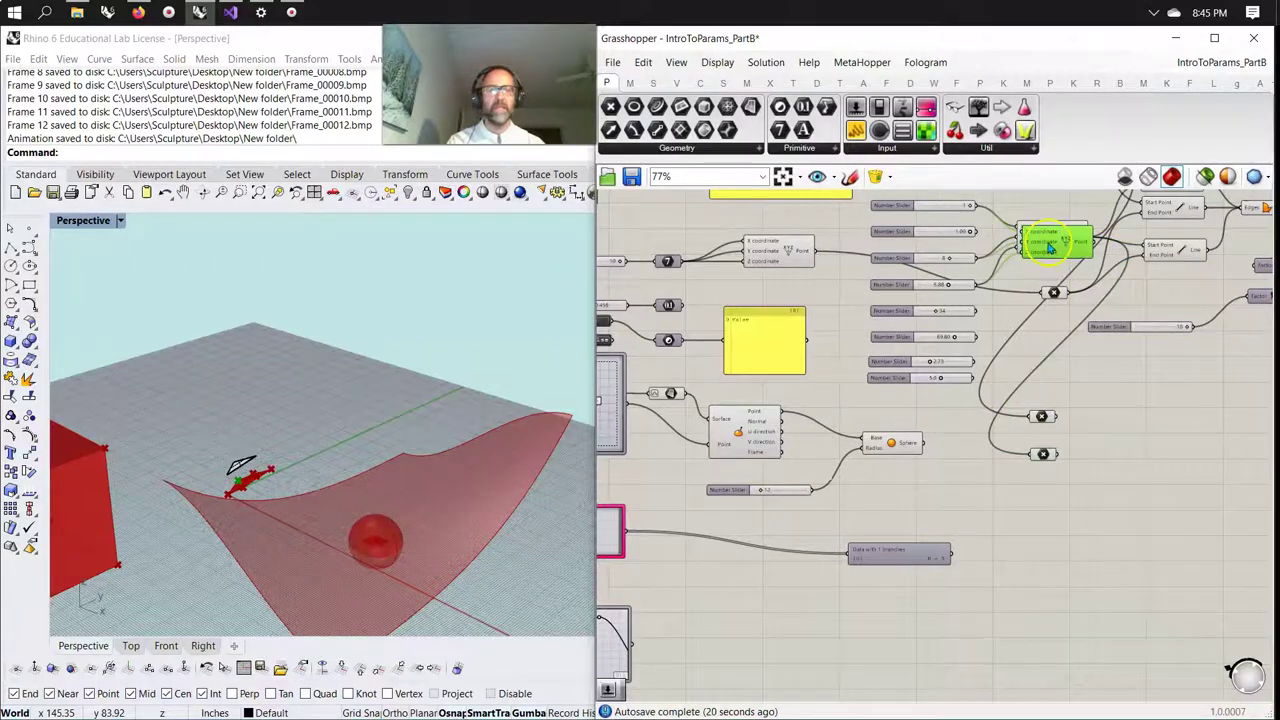
left_click_drag(1042, 236, 1021, 526)
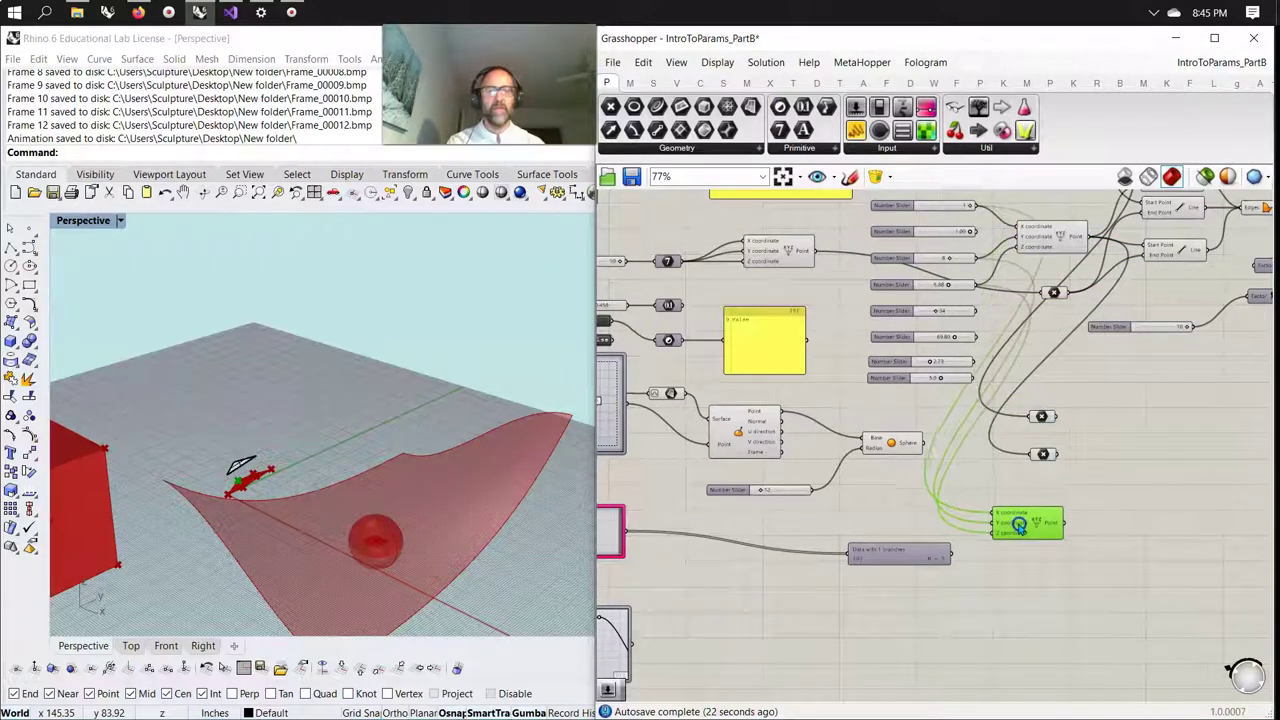
Widen the Gene Pool slightly and randomize its gene values 100%, three times over.
right_click_drag(1003, 542, 1023, 492)
scroll(1023, 492, "up", 3)
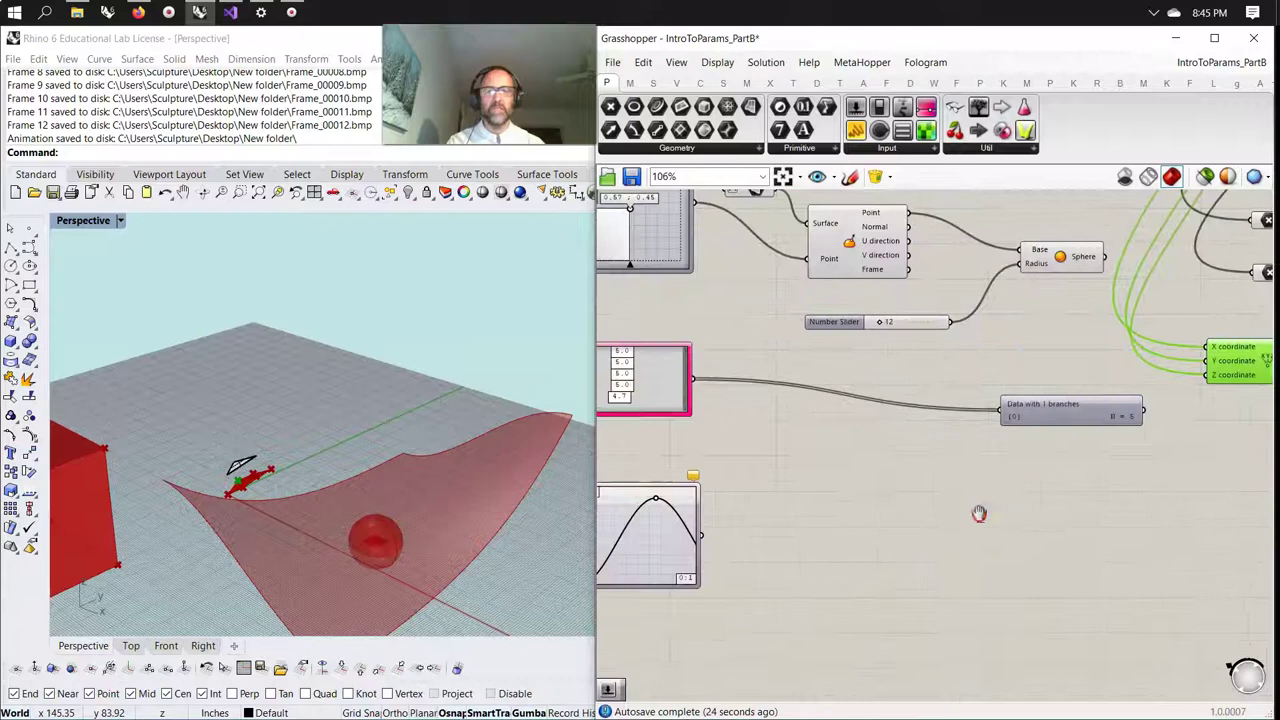
left_click_drag(703, 386, 708, 395)
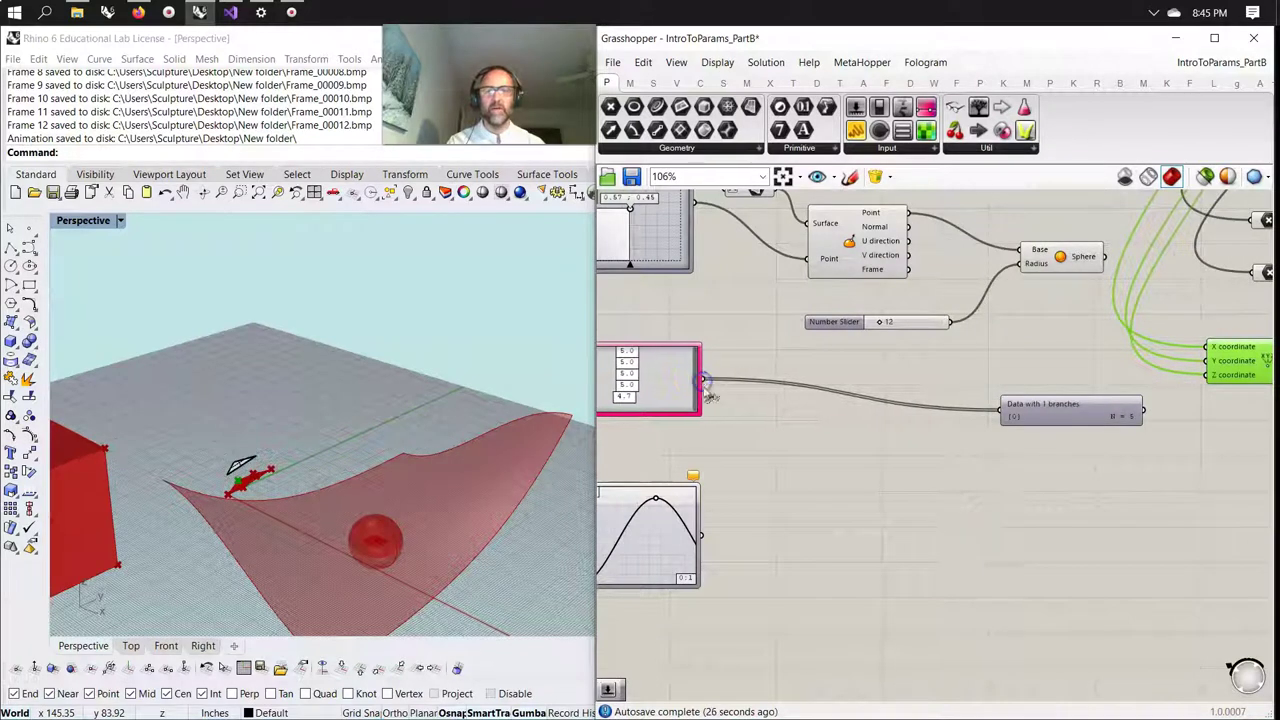
right_click_drag(646, 394, 684, 383)
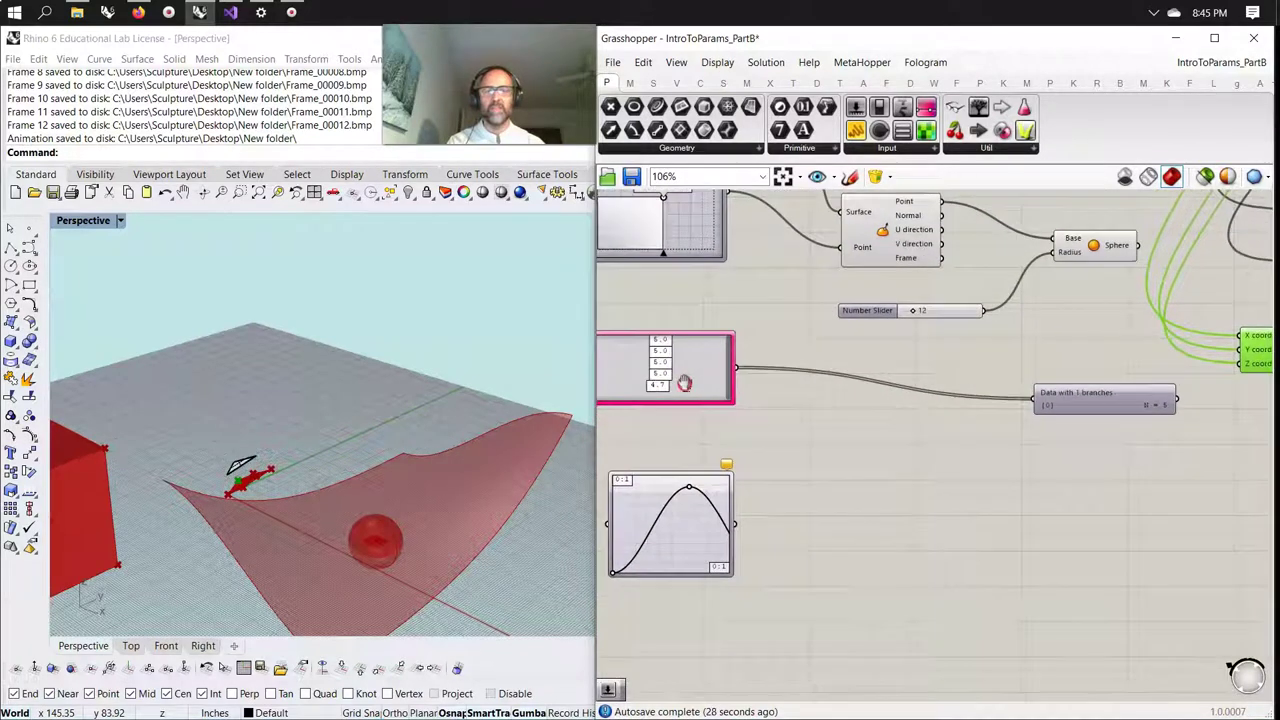
scroll(760, 377, "up", 4)
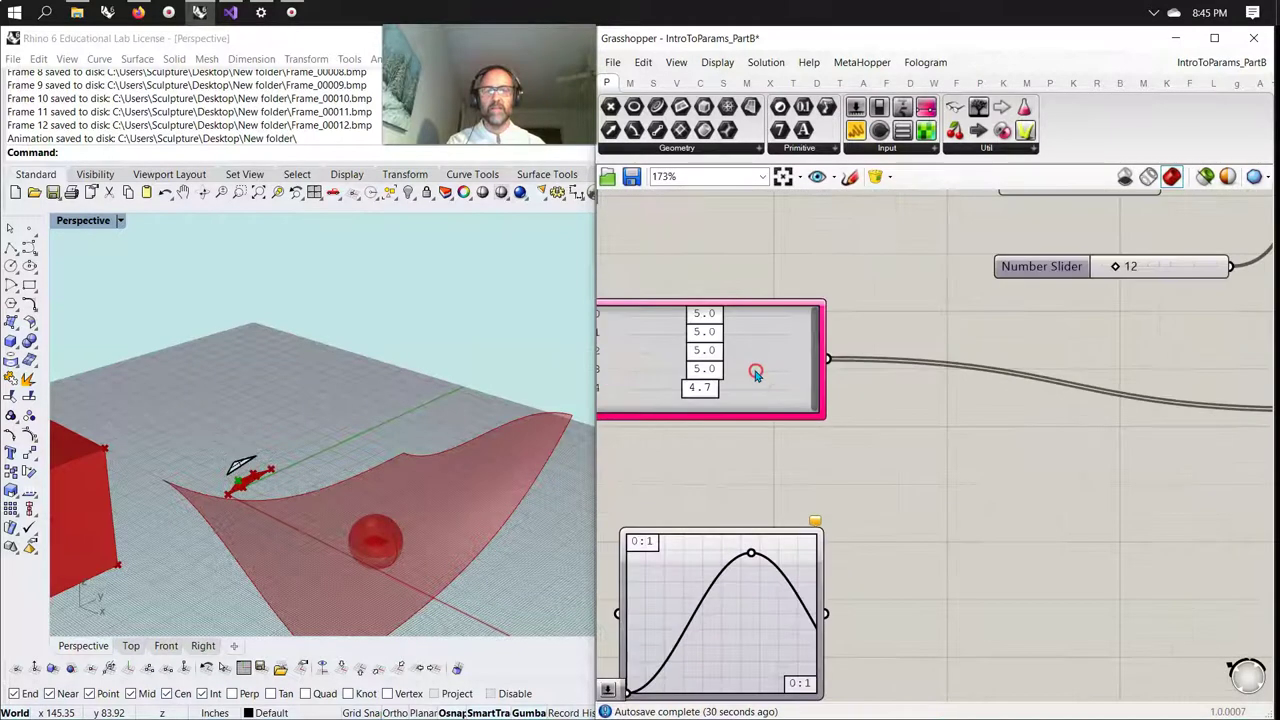
right_click(768, 373)
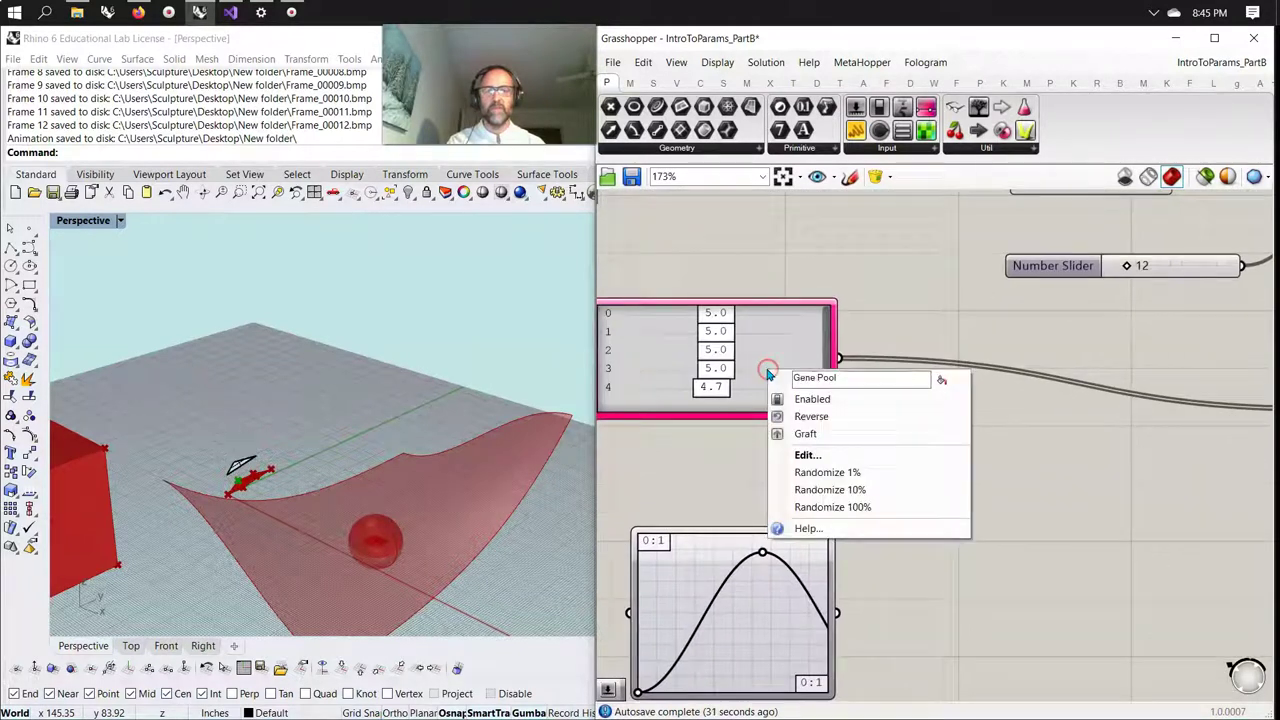
left_click(832, 508)
scroll(919, 451, "down", 4)
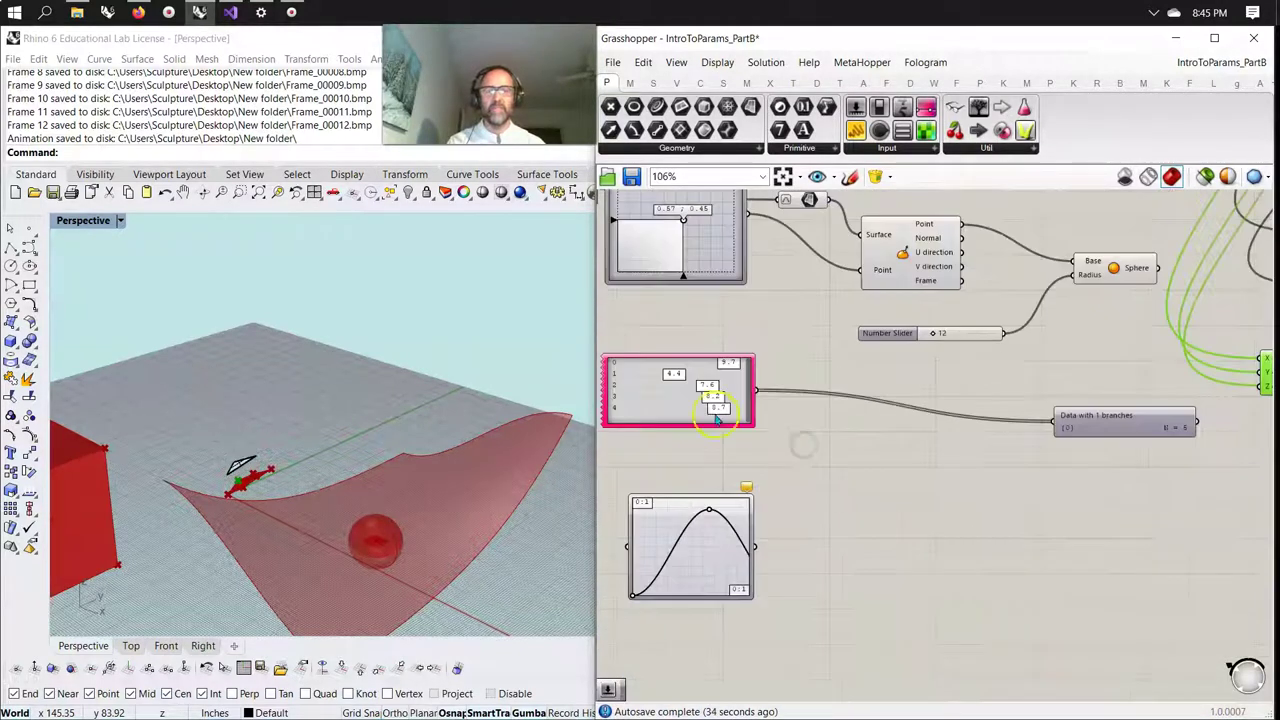
right_click(657, 397)
left_click(730, 518)
right_click(662, 403)
left_click(725, 522)
Connect the Gene Pool's output to the Z coordinate of the copied Construct Point, replacing its slider input.
left_click_drag(763, 397, 1194, 386)
right_click_drag(437, 554, 246, 493)
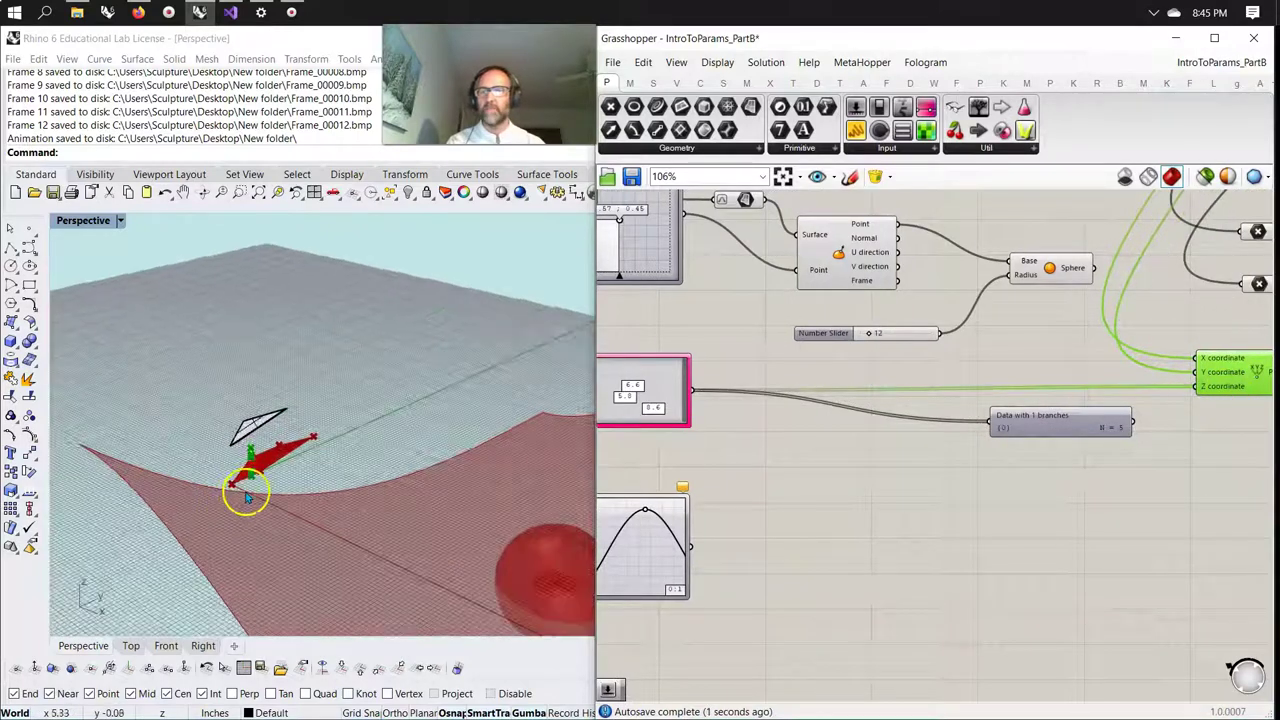
scroll(247, 474, "up", 12)
right_click_drag(365, 517, 418, 538)
Add a Panel beside the copied Construct Point, connect it to the Point output, and size it to show the whole list.
right_click_drag(1256, 451, 982, 476)
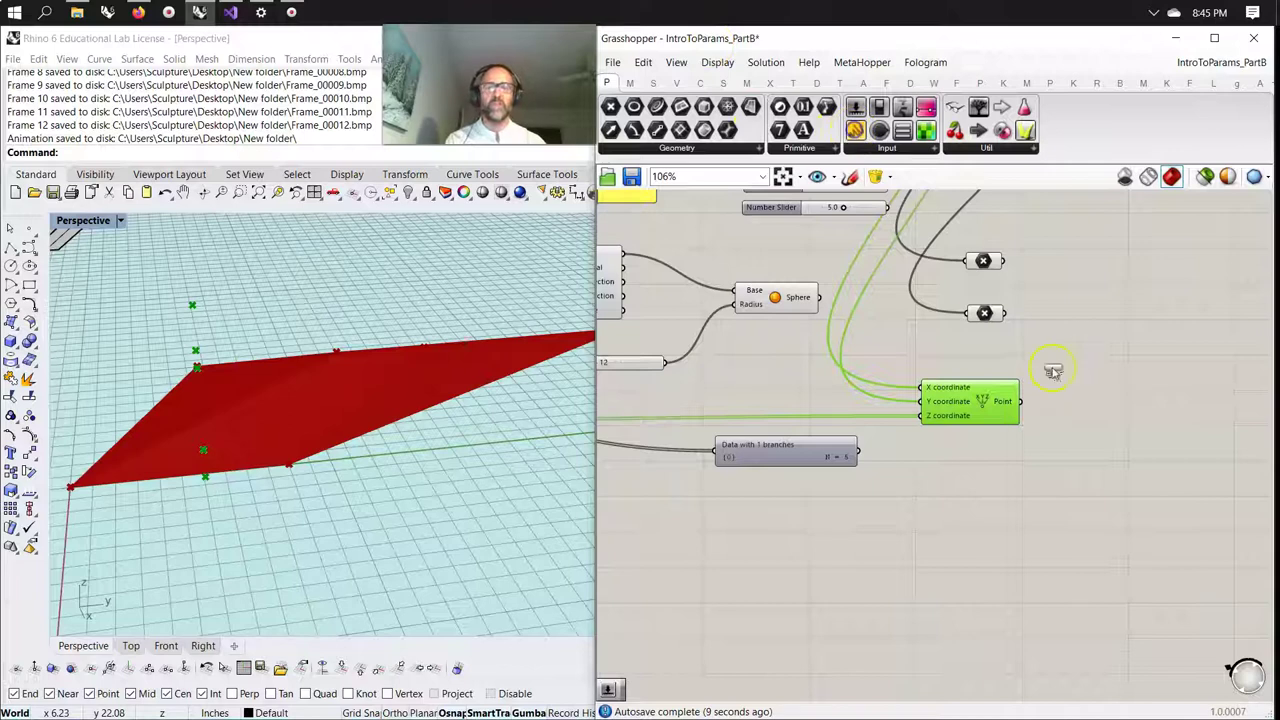
left_click(1136, 402)
left_click_drag(1022, 403, 1078, 406)
left_click_drag(1111, 412, 1090, 448)
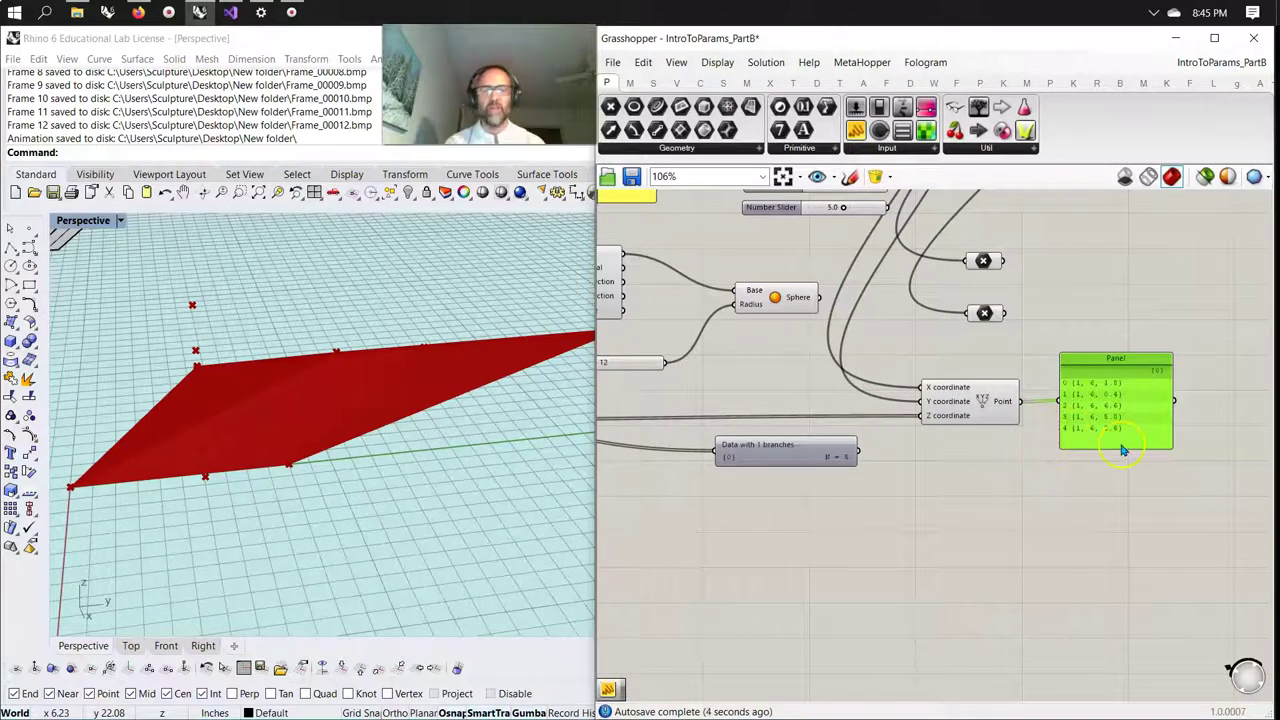
left_click_drag(1108, 424, 1115, 445)
Move the two new Point parameters above the Panel so that all three line up vertically.
right_click_drag(1029, 525, 791, 571)
scroll(1024, 567, "down", 2)
scroll(891, 434, "up", 3)
right_click_drag(891, 434, 896, 448)
left_click_drag(781, 439, 893, 455)
left_click_drag(773, 392, 880, 393)
right_click_drag(1012, 477, 949, 449)
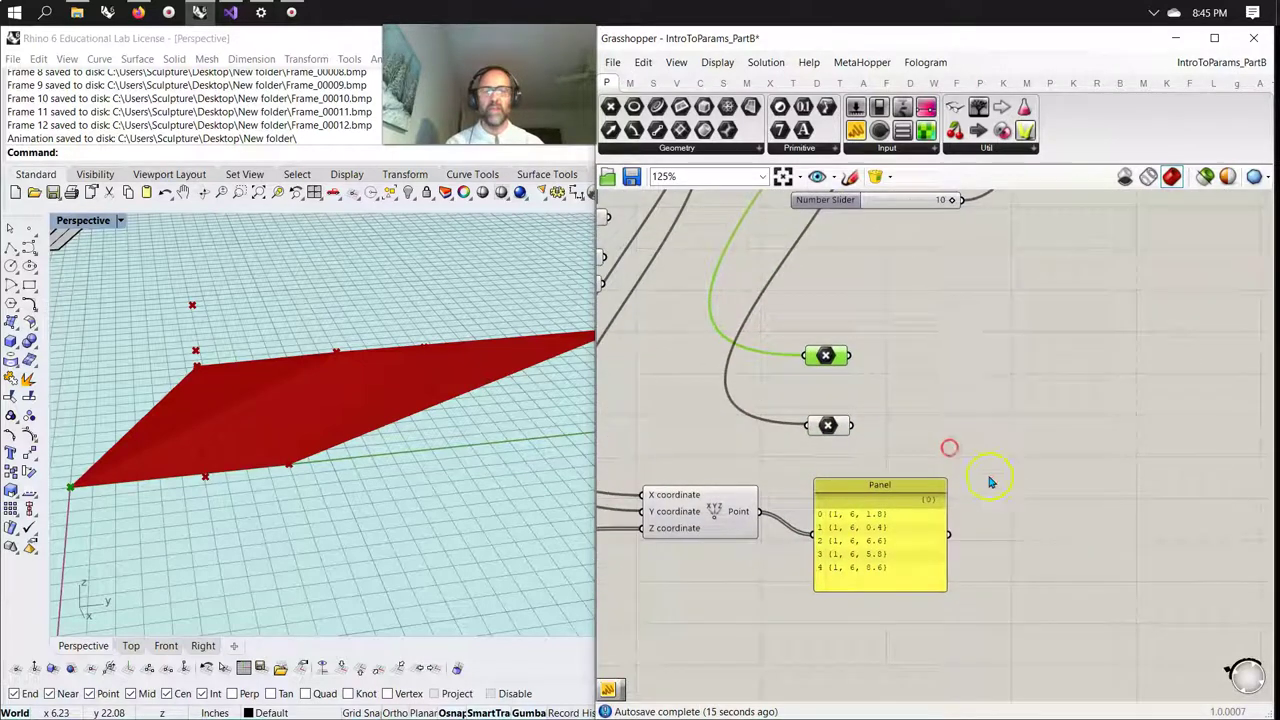
left_click_drag(924, 560, 918, 556)
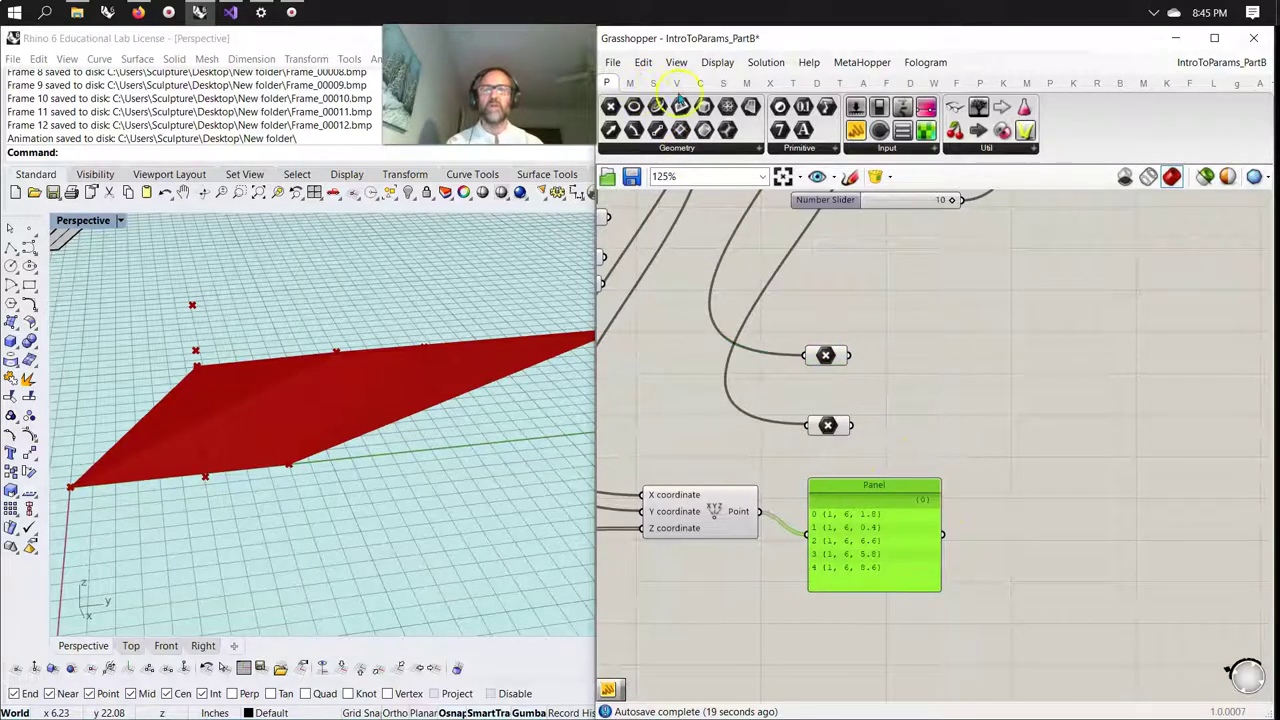
Add a Line component and connect the upper Point parameter to Start Point and the lower one to End Point.
left_click(698, 86)
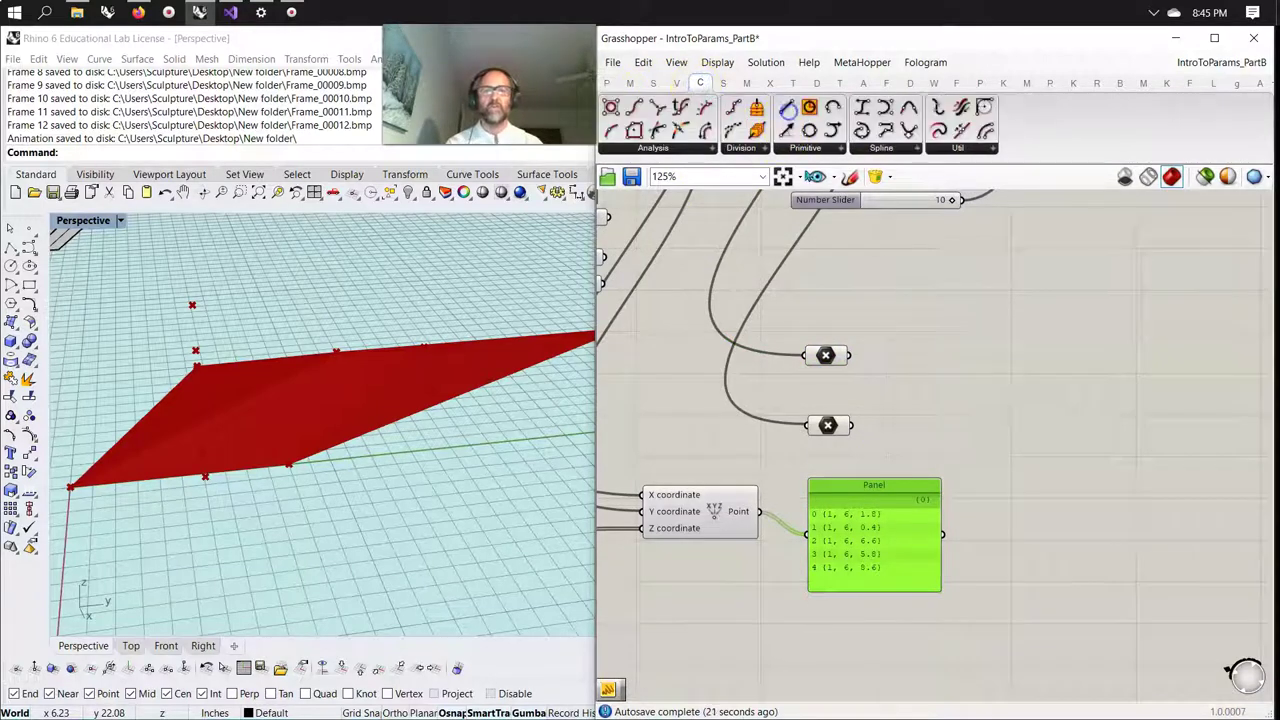
left_click_drag(786, 108, 992, 366)
left_click_drag(848, 355, 932, 355)
left_click_drag(849, 425, 1047, 339)
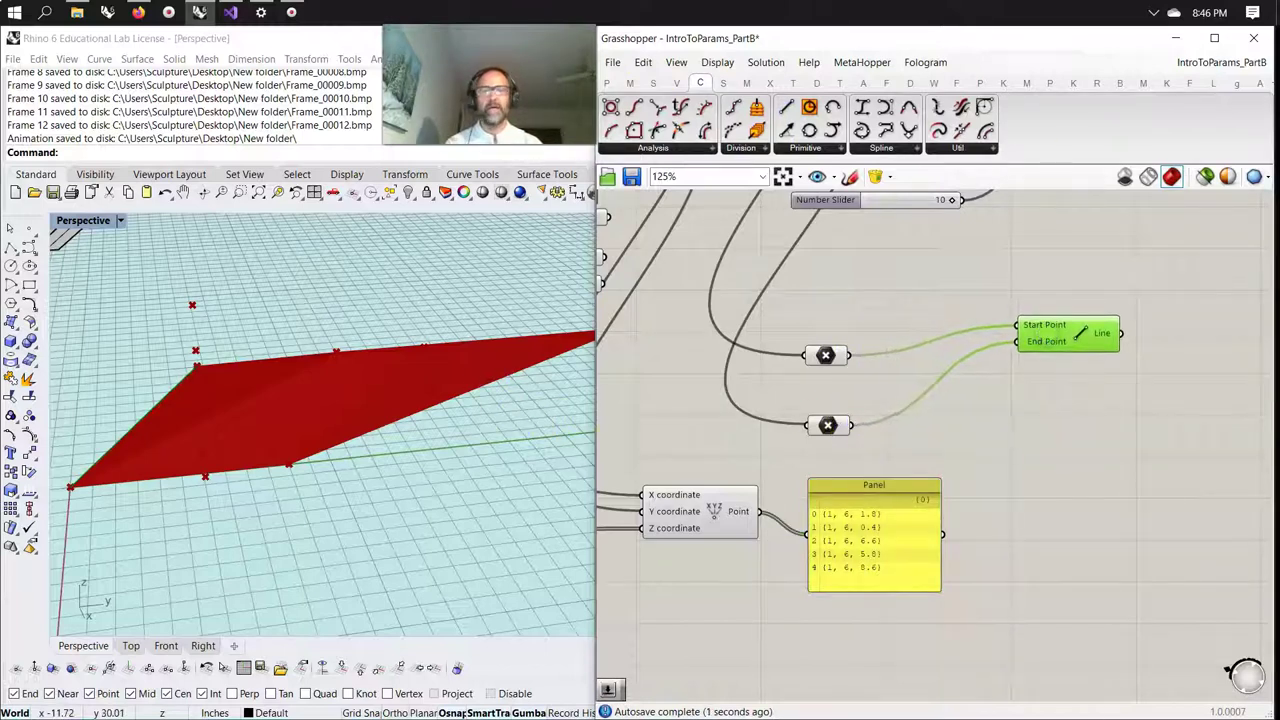
Restrict previews to selected objects, and select the copied Construct Point, the Line and the Point parameters in turn to examine their geometry.
left_click(1206, 176)
right_click_drag(414, 471, 537, 480)
left_click(720, 510)
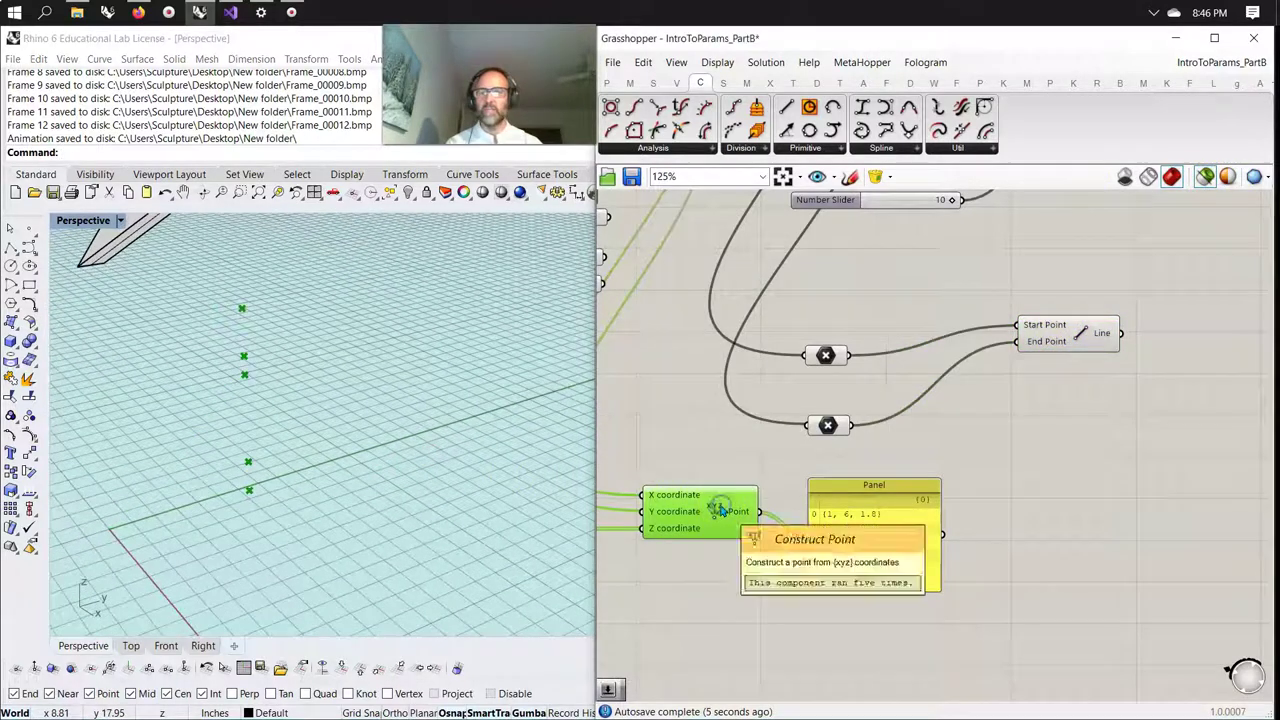
left_click(1045, 337)
left_click_drag(858, 658, 676, 352)
left_click(686, 406)
left_click(735, 490)
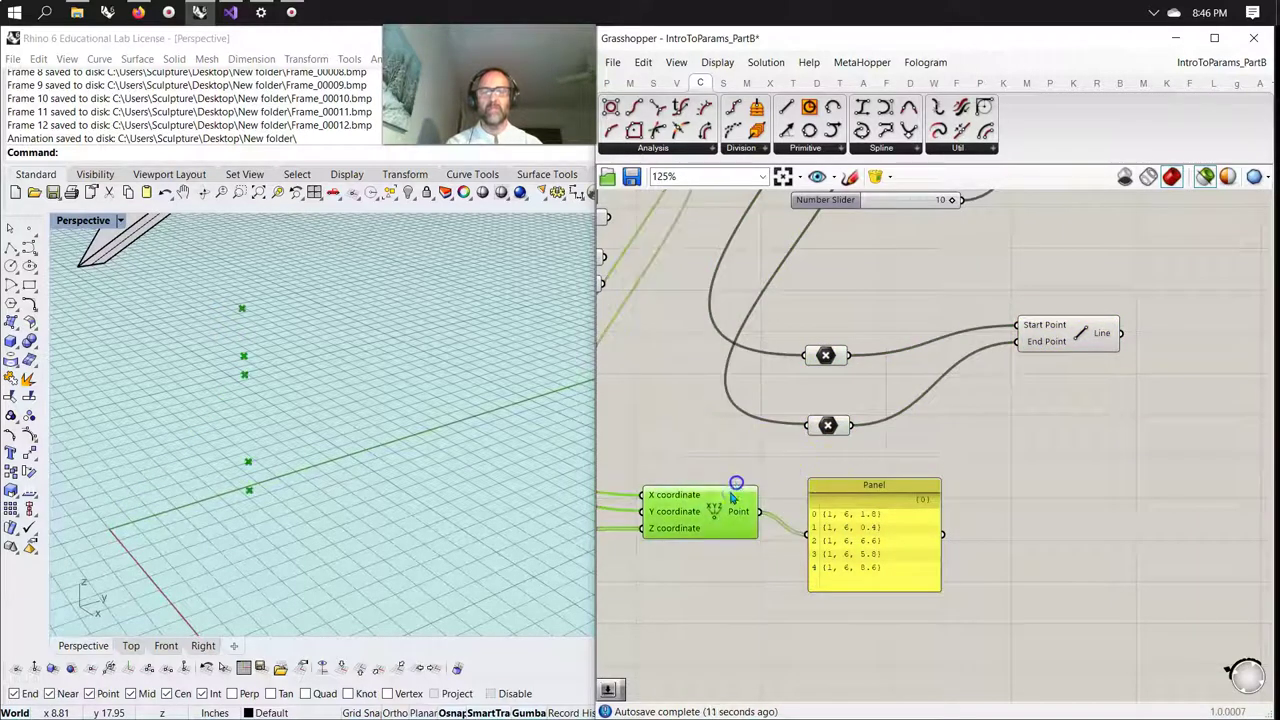
left_click(813, 415)
left_click(826, 356)
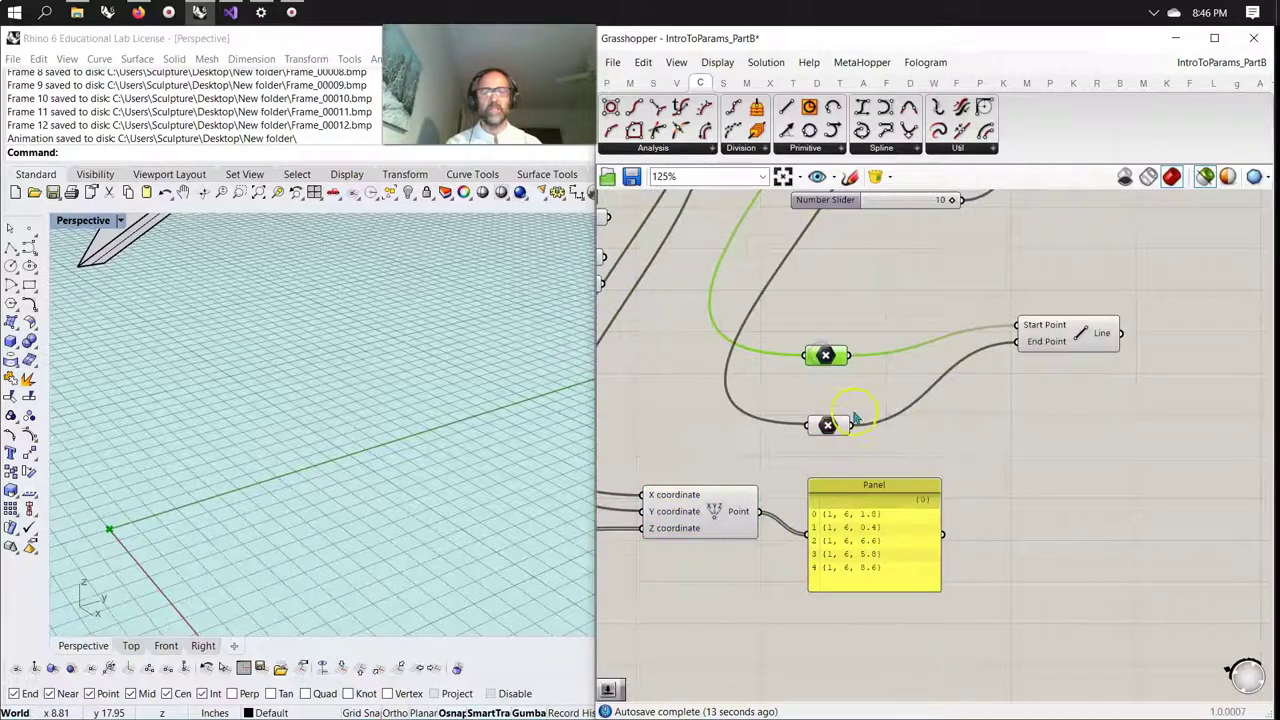
Duplicate the Line component below the original and connect the Gene Pool-driven Construct Point to the copy's End Point.
left_click(1066, 335)
left_click_drag(1066, 335, 1071, 468, "alt")
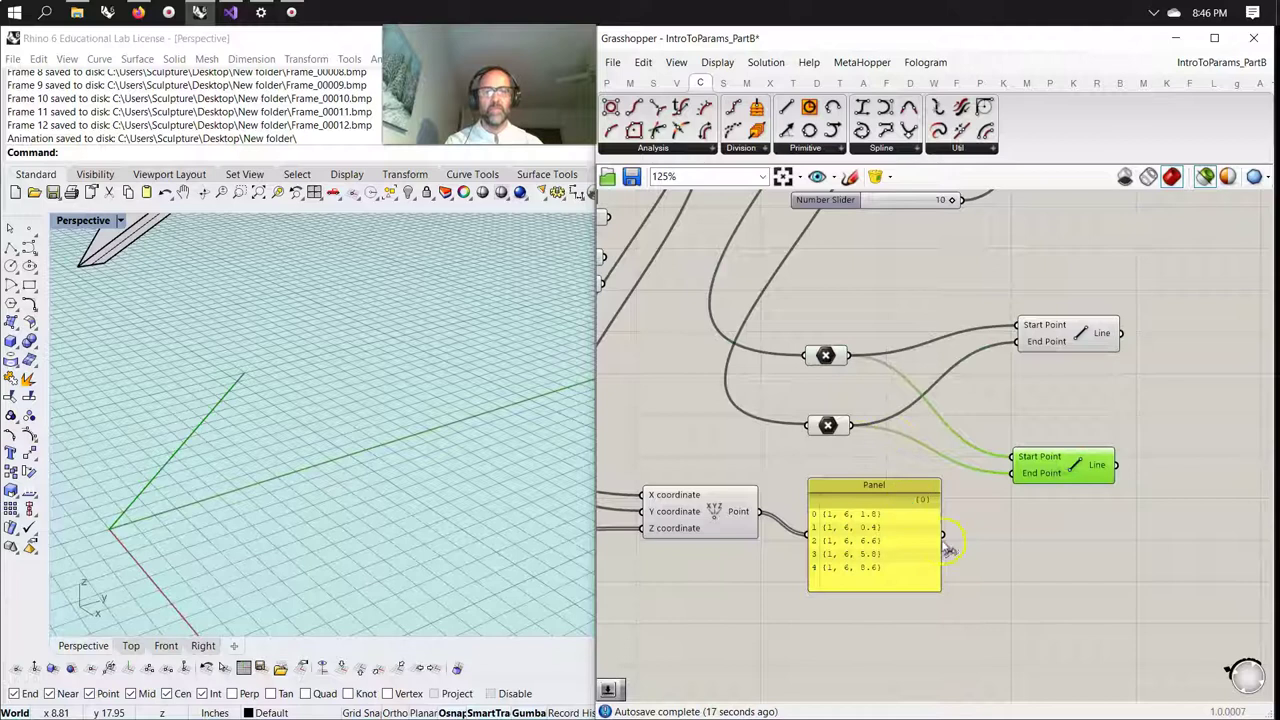
left_click_drag(757, 513, 1012, 473)
Move the Panel clear of the new wire, check the second Line's preview, and place a copy of that Line below it.
left_click_drag(876, 554, 899, 604)
left_click(1058, 464)
mouse_move(281, 524)
right_mouse_down()
mouse_move(294, 540)
mouse_move(286, 524)
right_mouse_up()
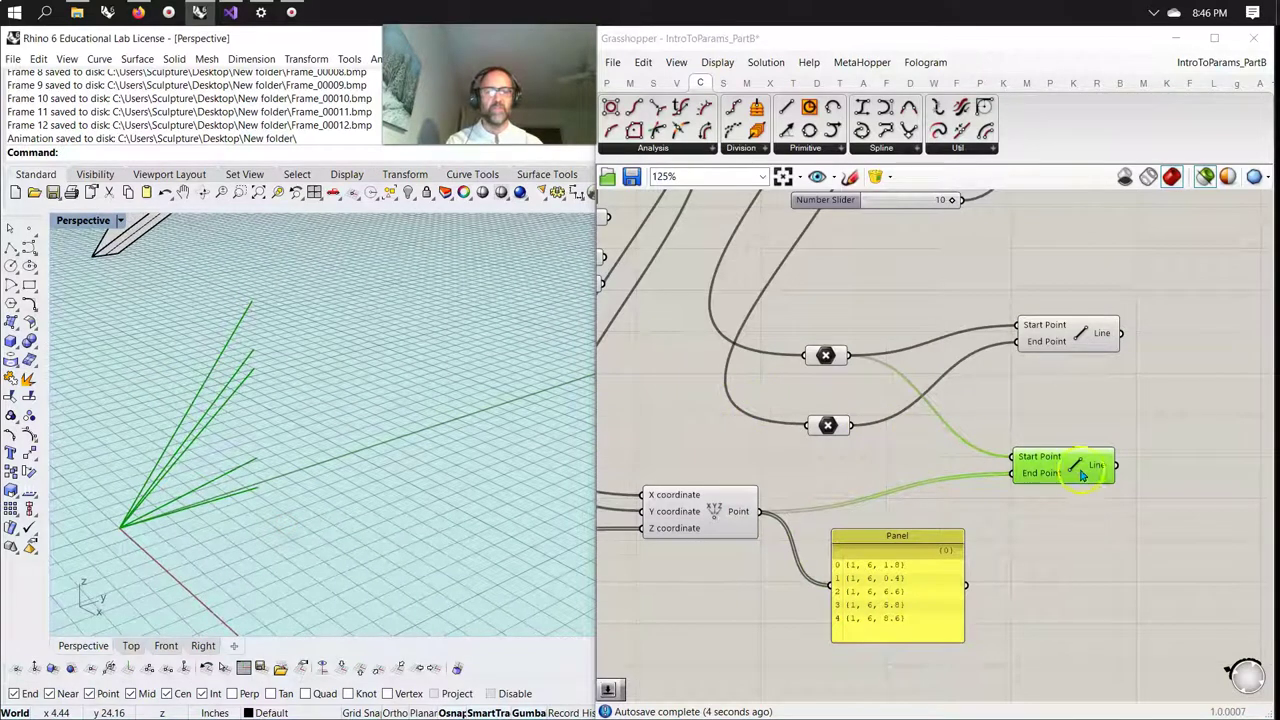
left_click_drag(1082, 476, 1033, 525, "alt")
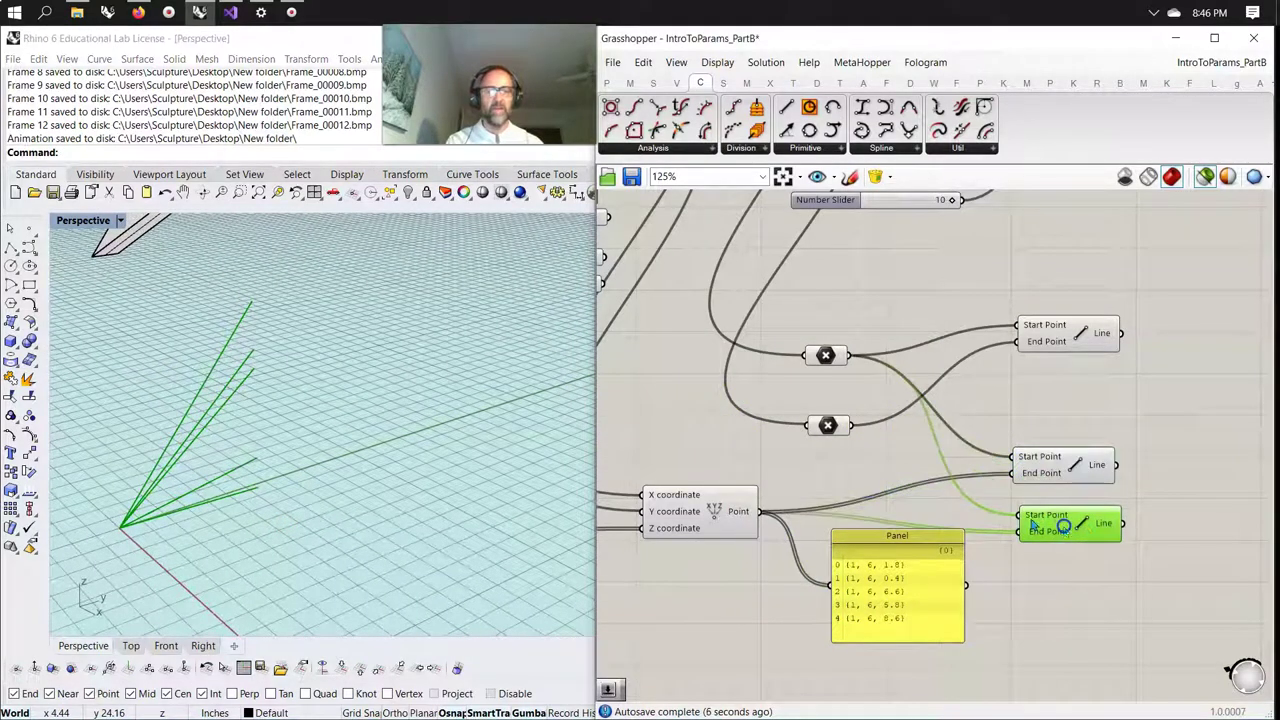
Connect the lower Point parameter to the third Line's Start Point and compare the previews of the Lines and upper Point parameter.
left_click_drag(848, 428, 1018, 515)
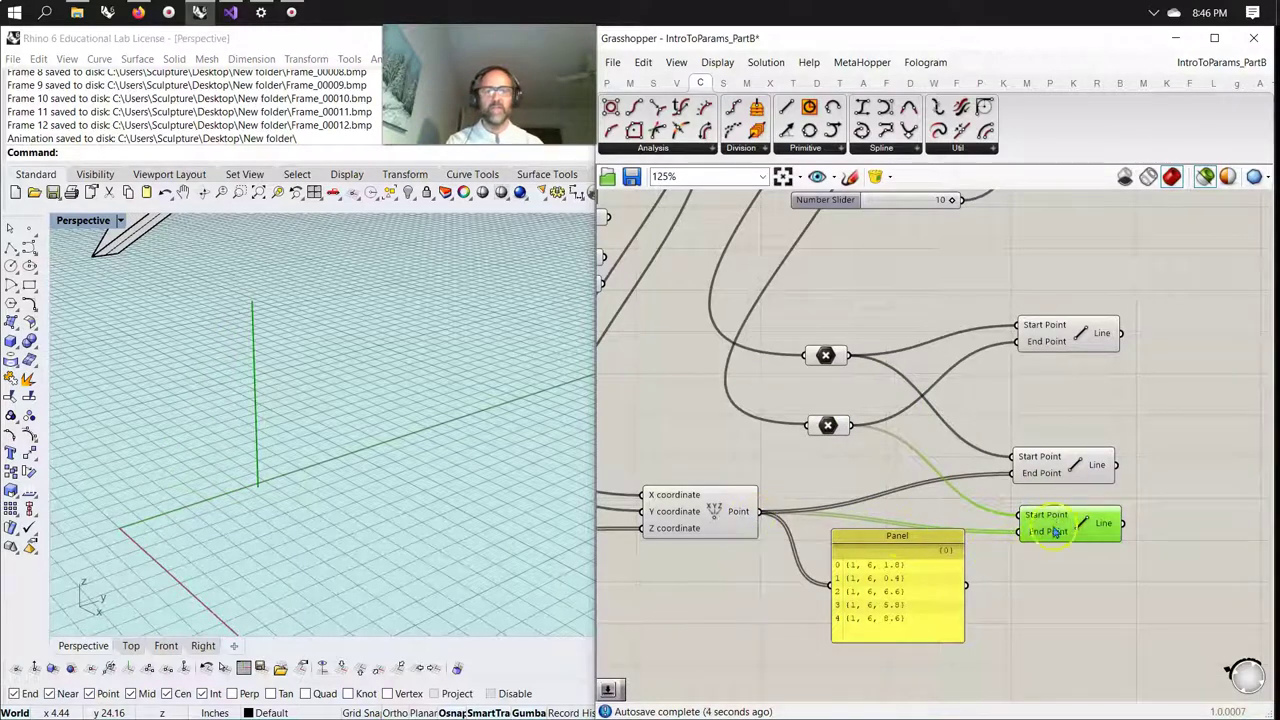
left_click(829, 357)
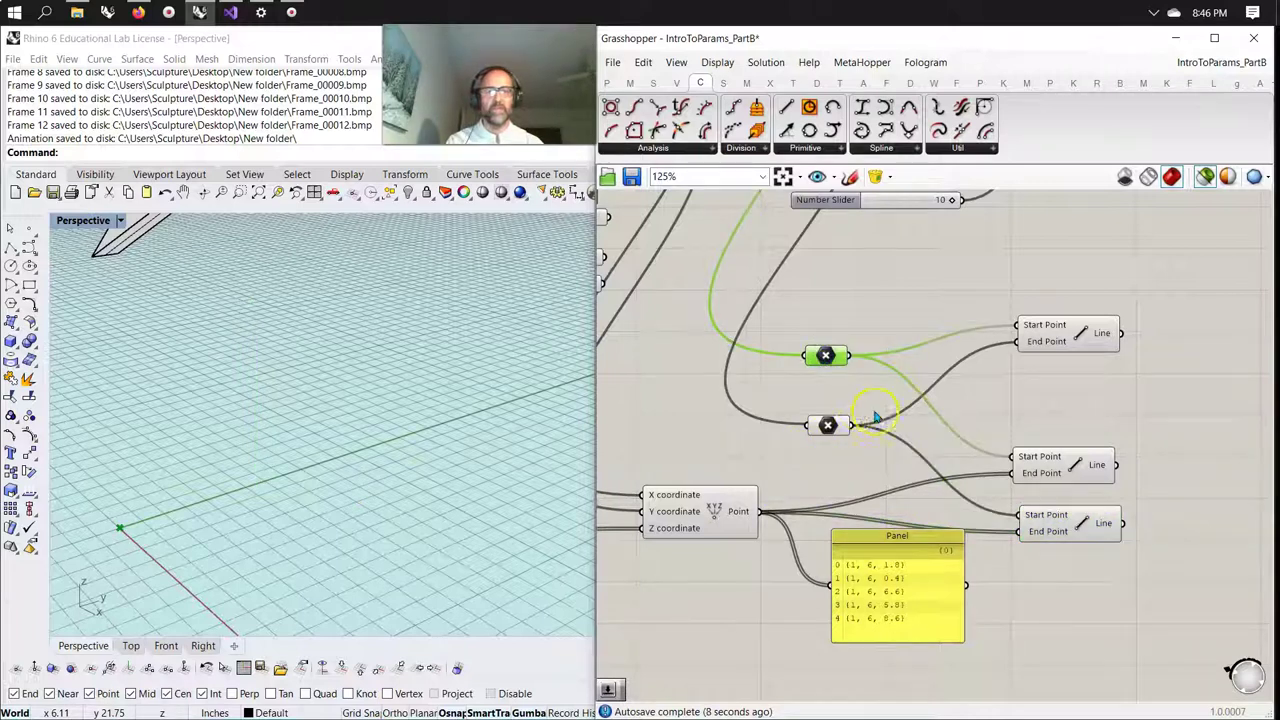
left_click(1052, 477)
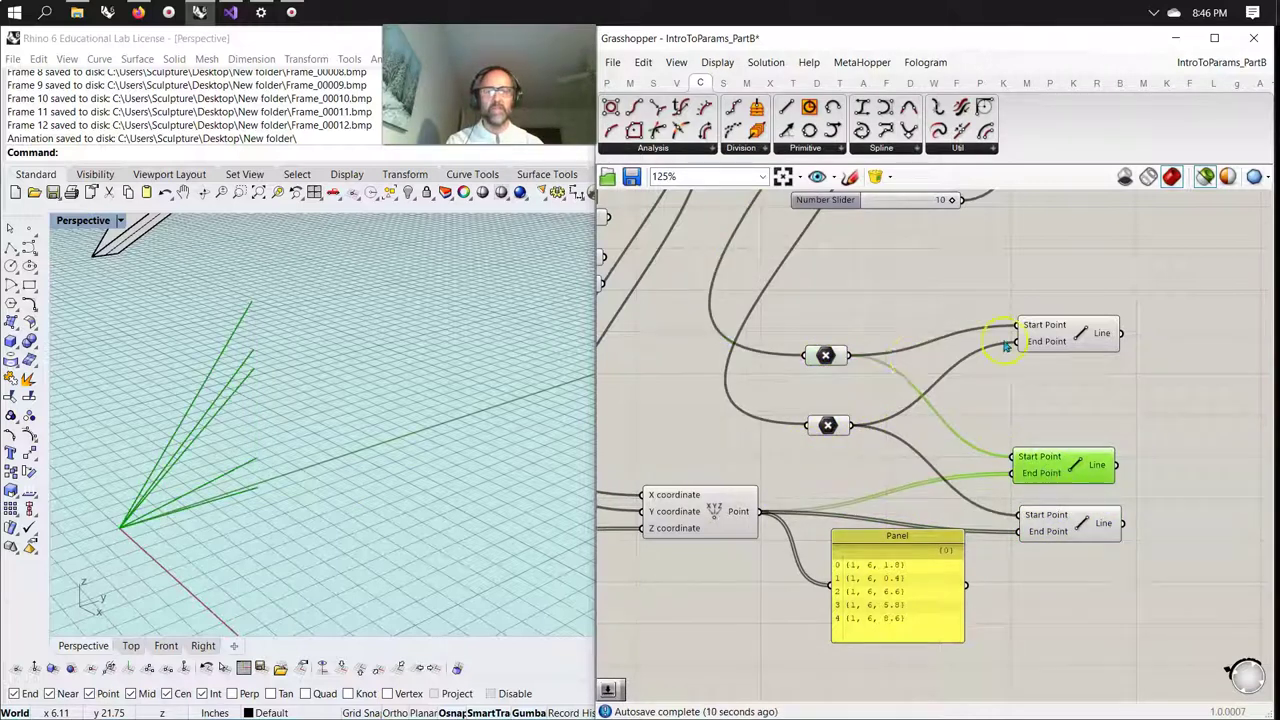
left_click(1034, 334)
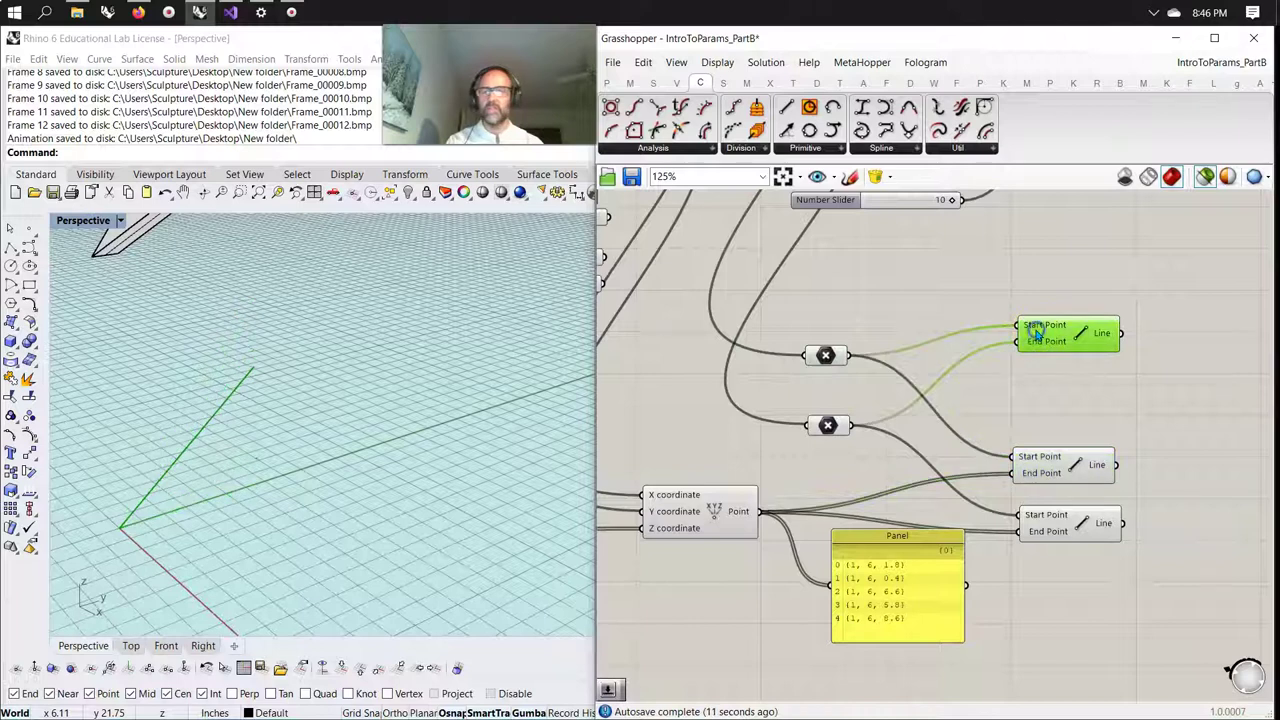
left_click(825, 360)
left_click(1058, 462)
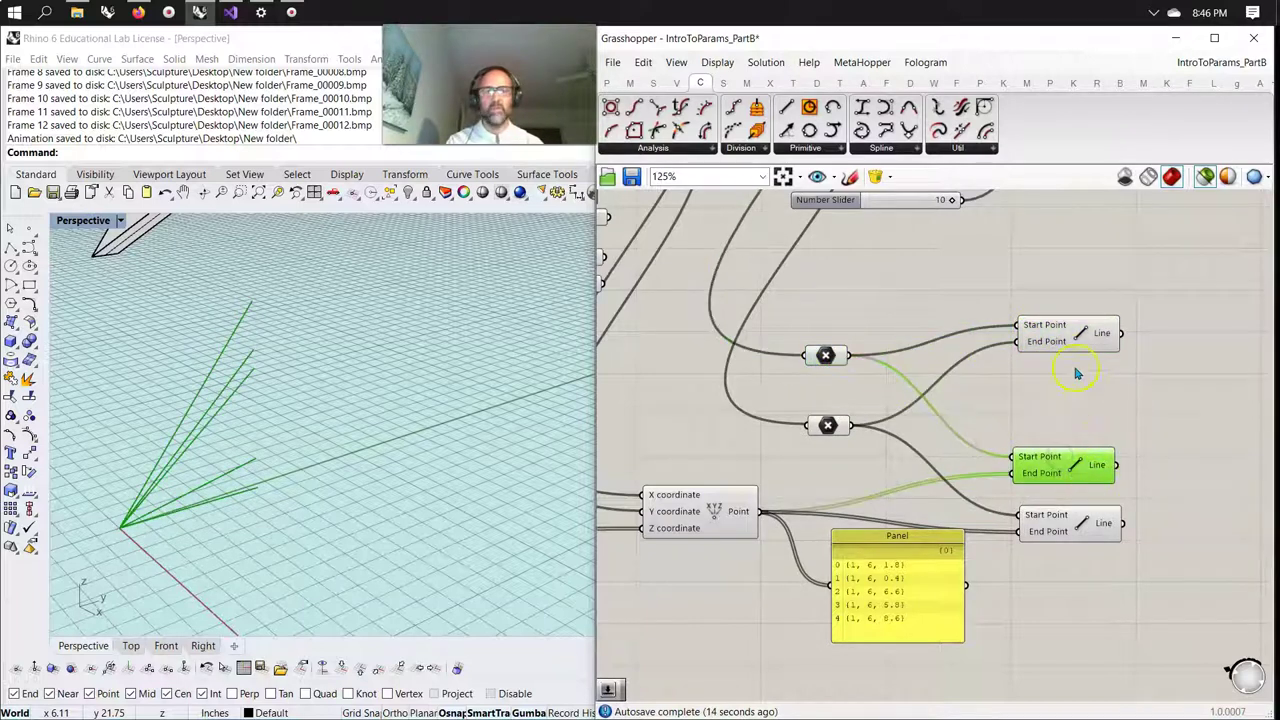
Move the second and third Line components to line them up at an even spacing below the first.
left_click(1066, 330)
left_click_drag(1060, 468, 1066, 445)
left_click_drag(1085, 537, 1070, 521)
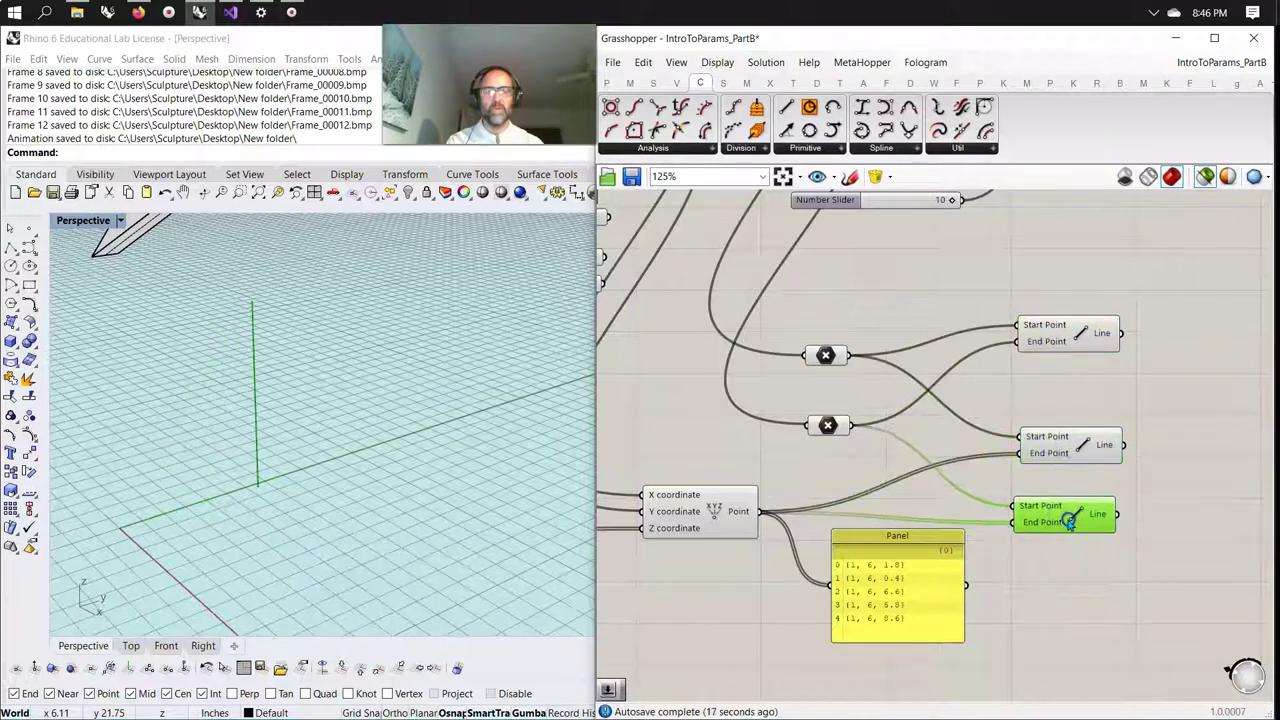
Examine the third Line's inputs by previewing the Construct Point and the lower Point parameter, separately and together.
left_click(735, 515)
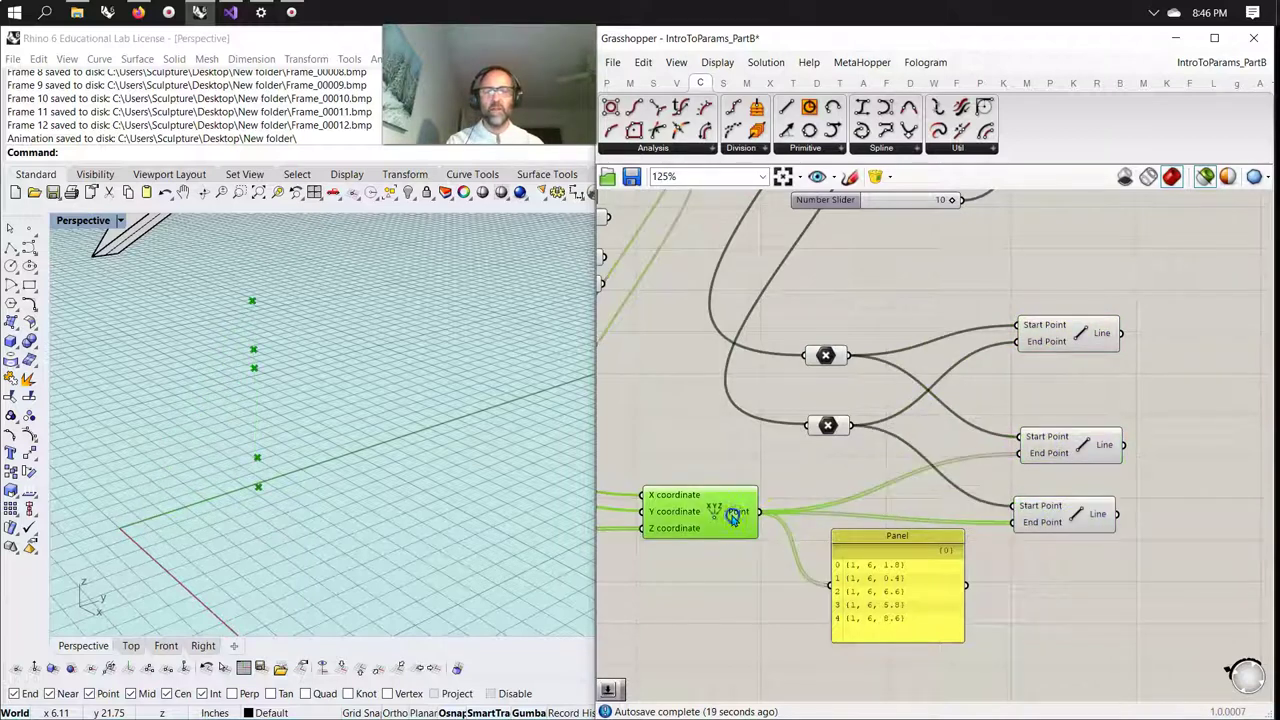
left_click(1052, 522)
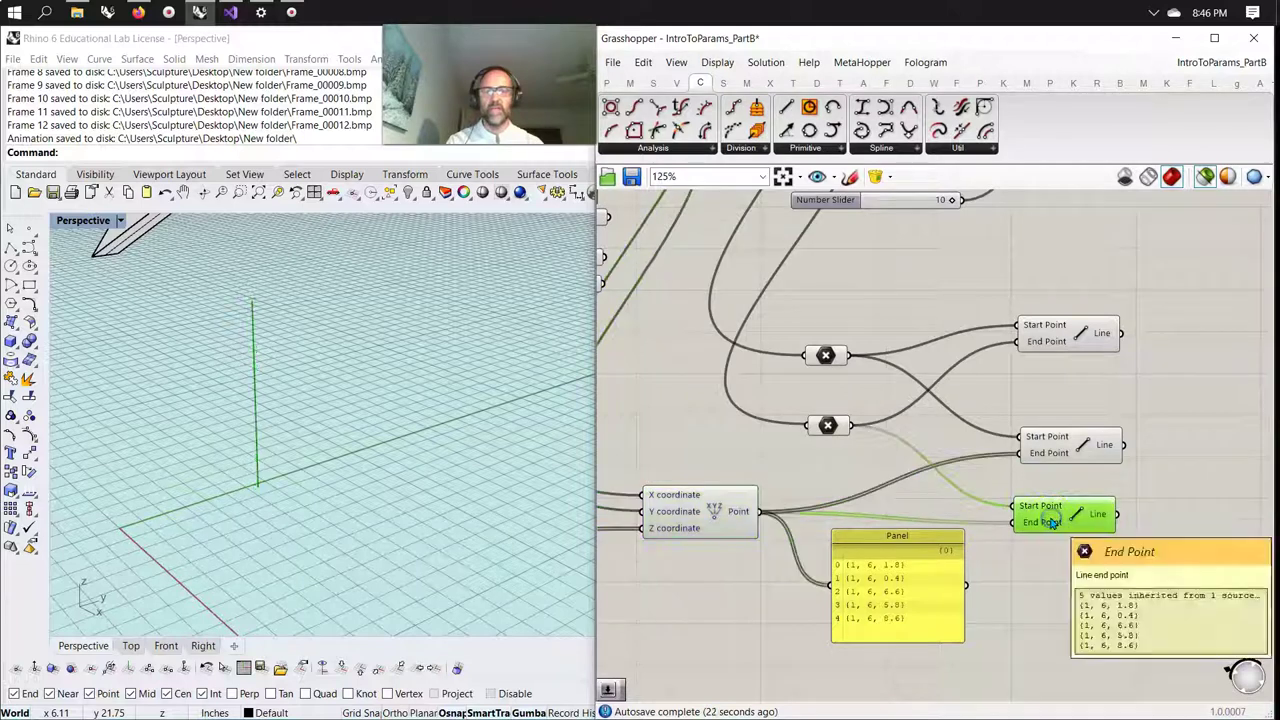
left_click(1048, 447)
left_click(828, 427)
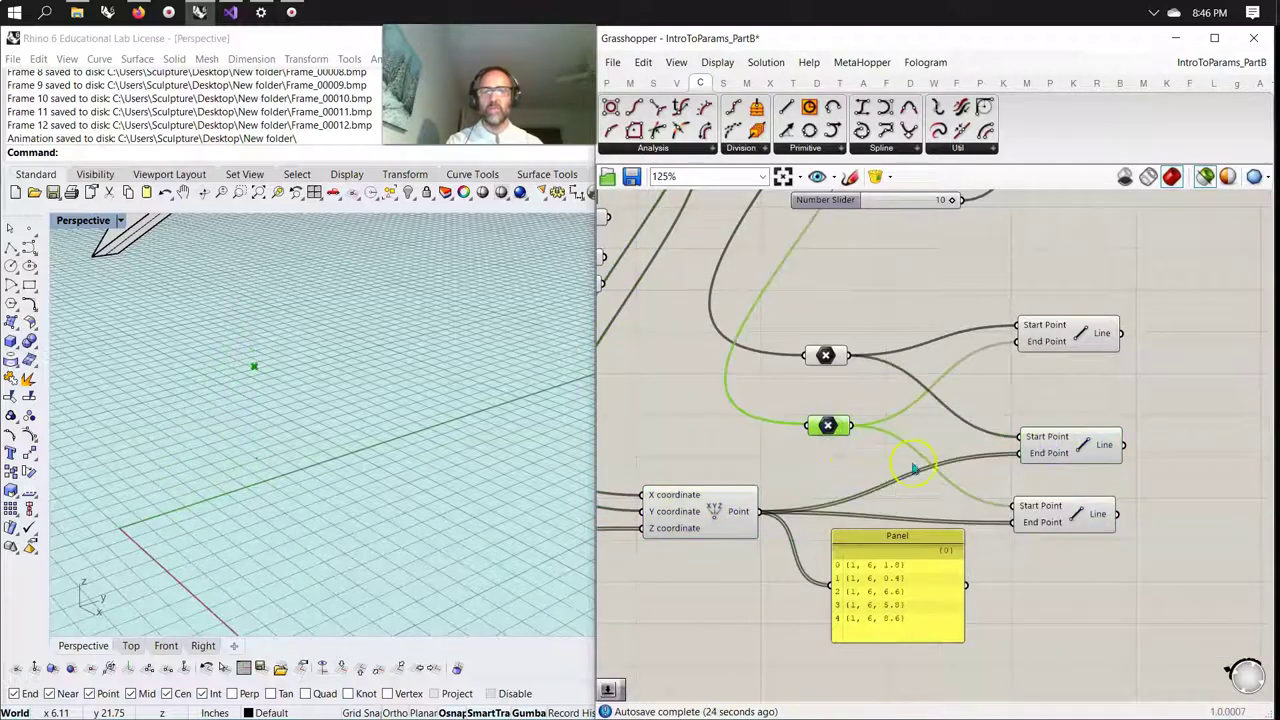
left_click(733, 519)
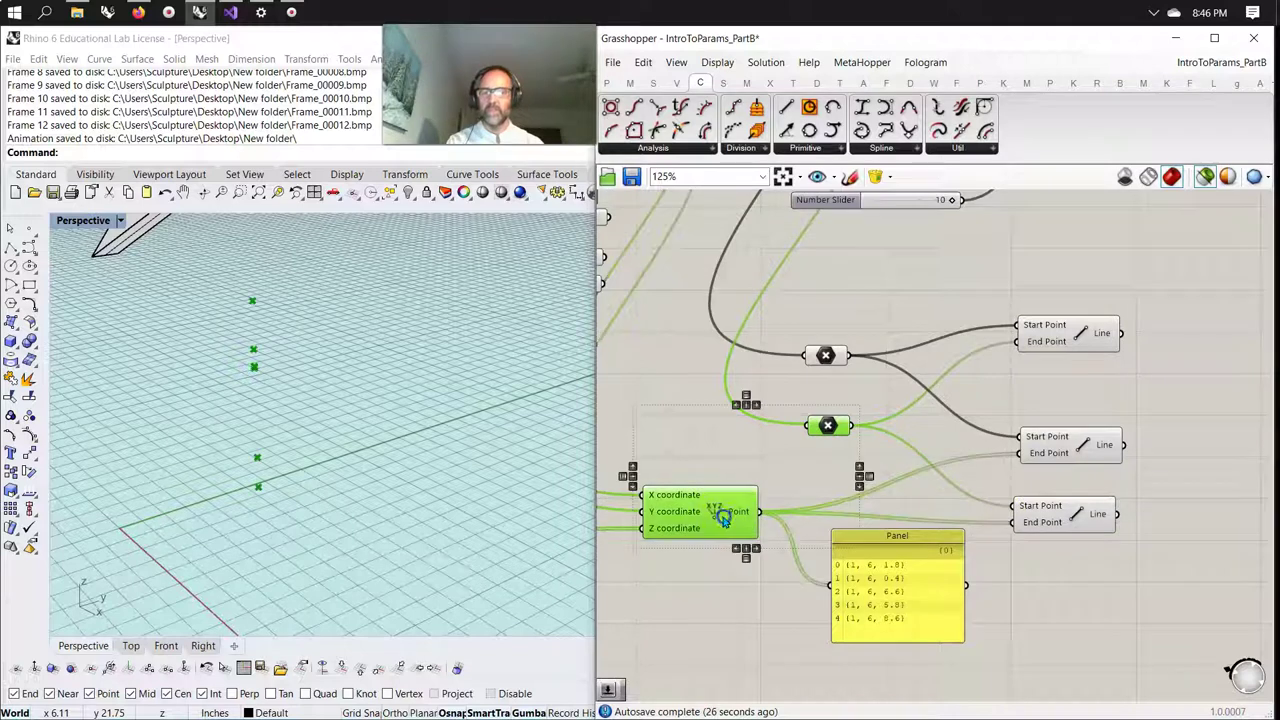
left_click(818, 428)
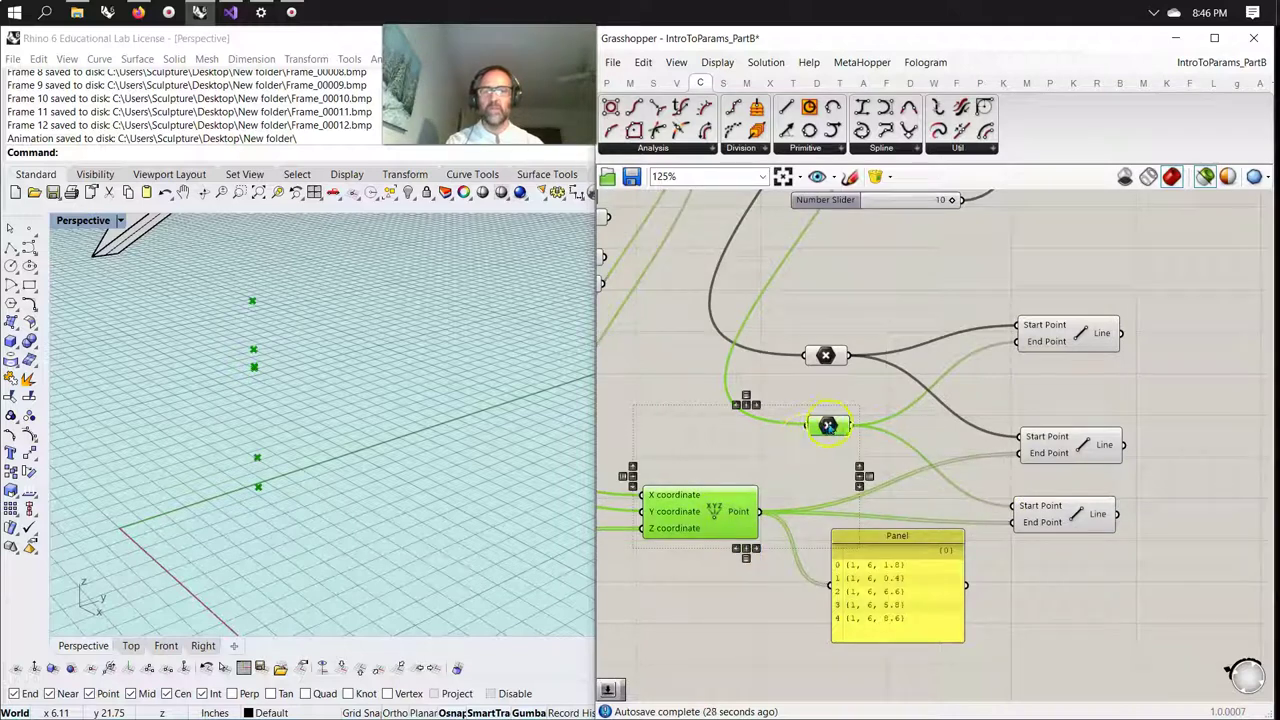
Preview the upper Point parameter and each of the three Lines in turn to compare single-point and list-driven results.
left_click(823, 356)
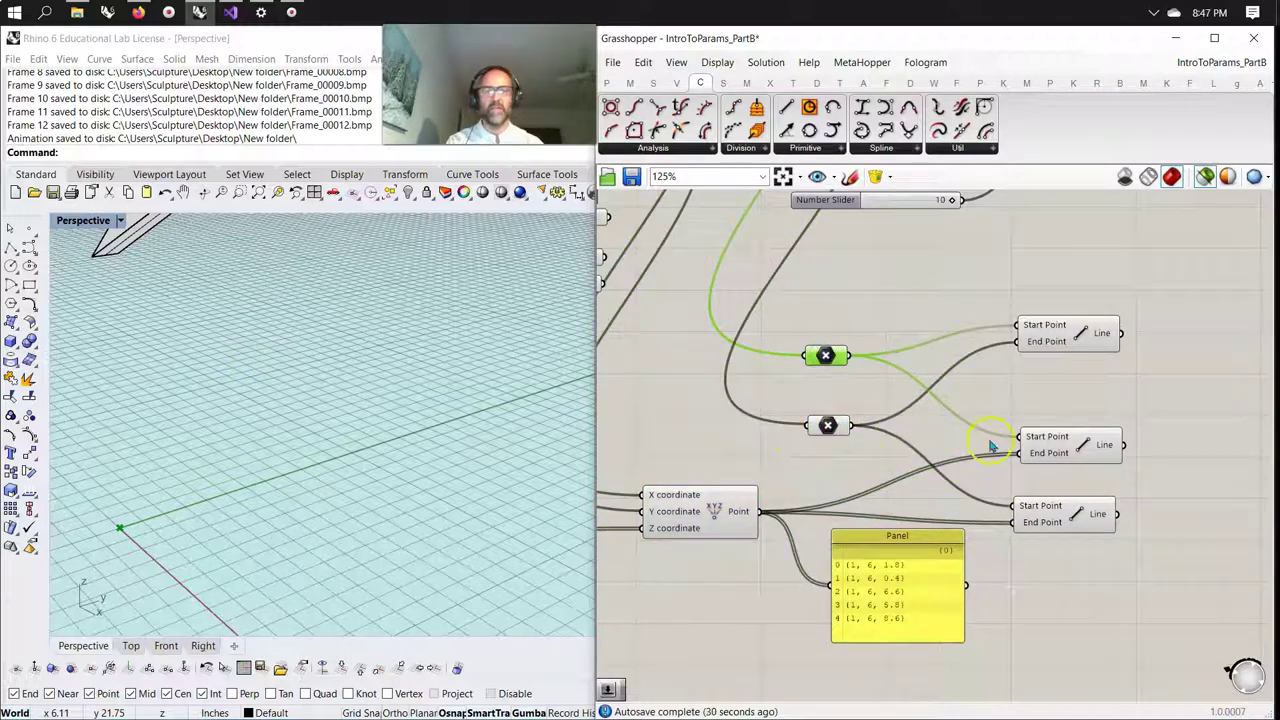
left_click(1045, 445)
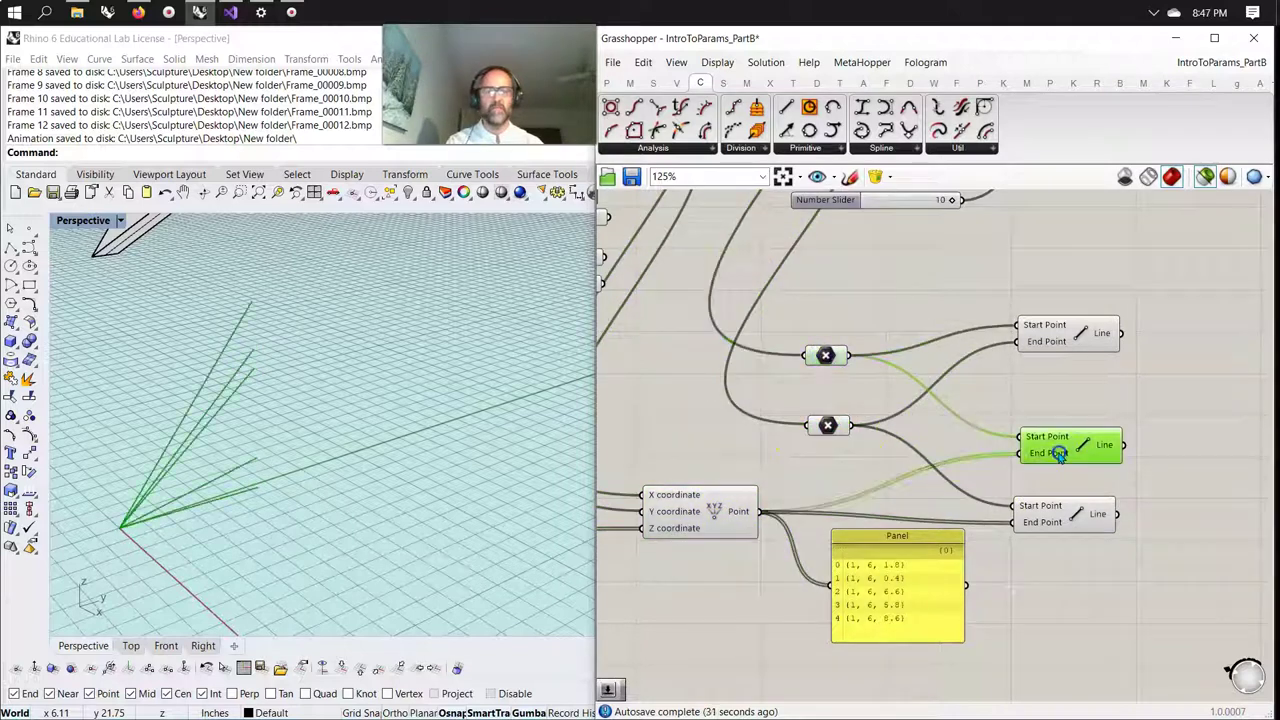
left_click(1043, 344)
left_click(825, 356)
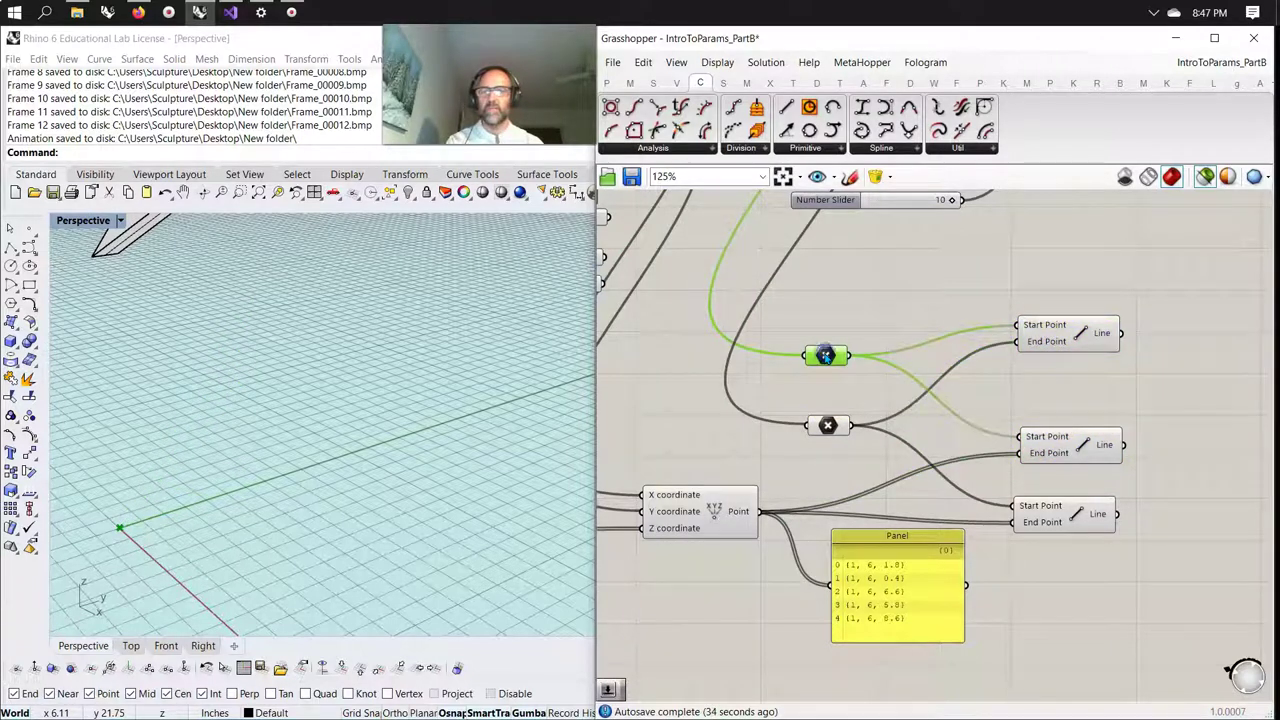
left_click(1063, 335)
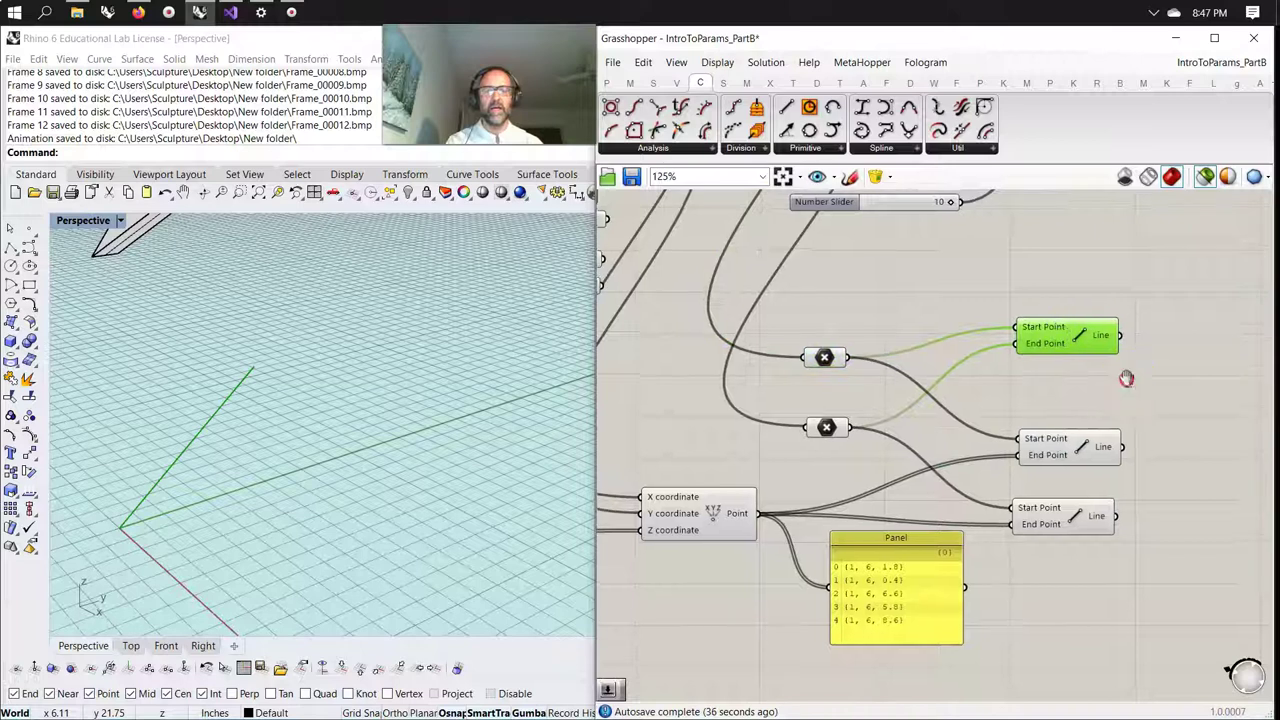
right_click_drag(1123, 374, 977, 410)
left_click(922, 550)
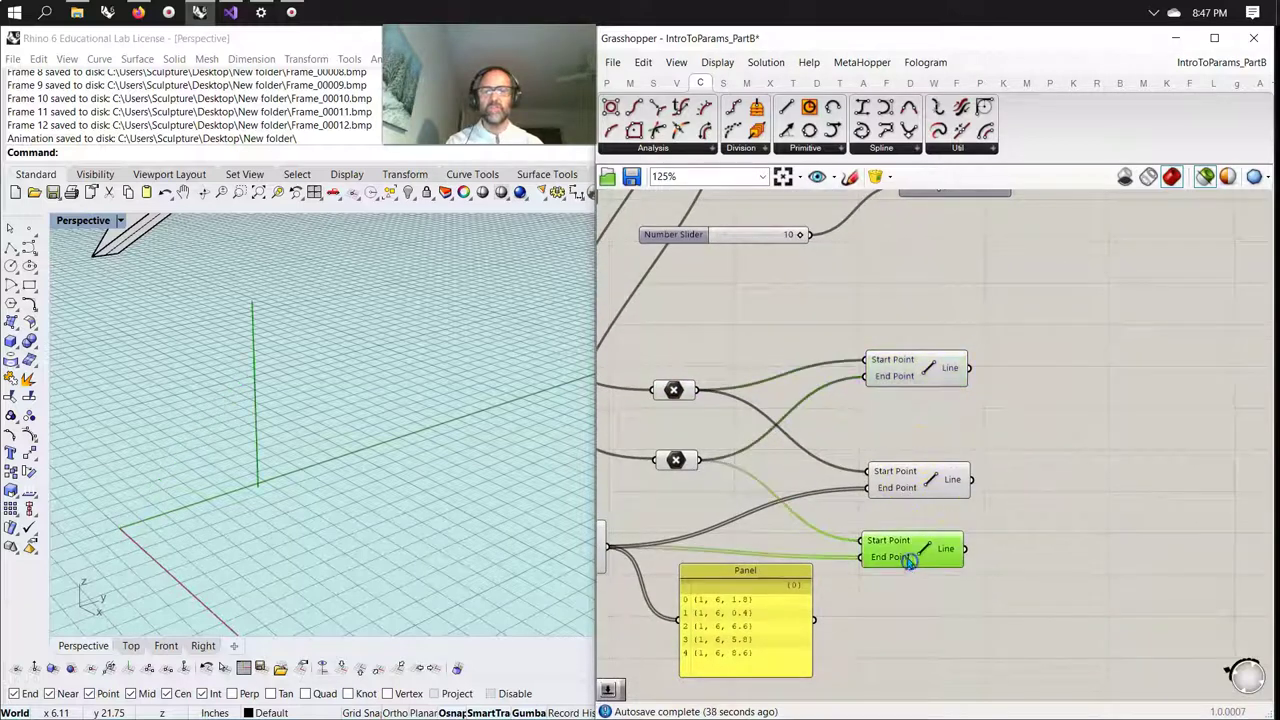
left_click(924, 482)
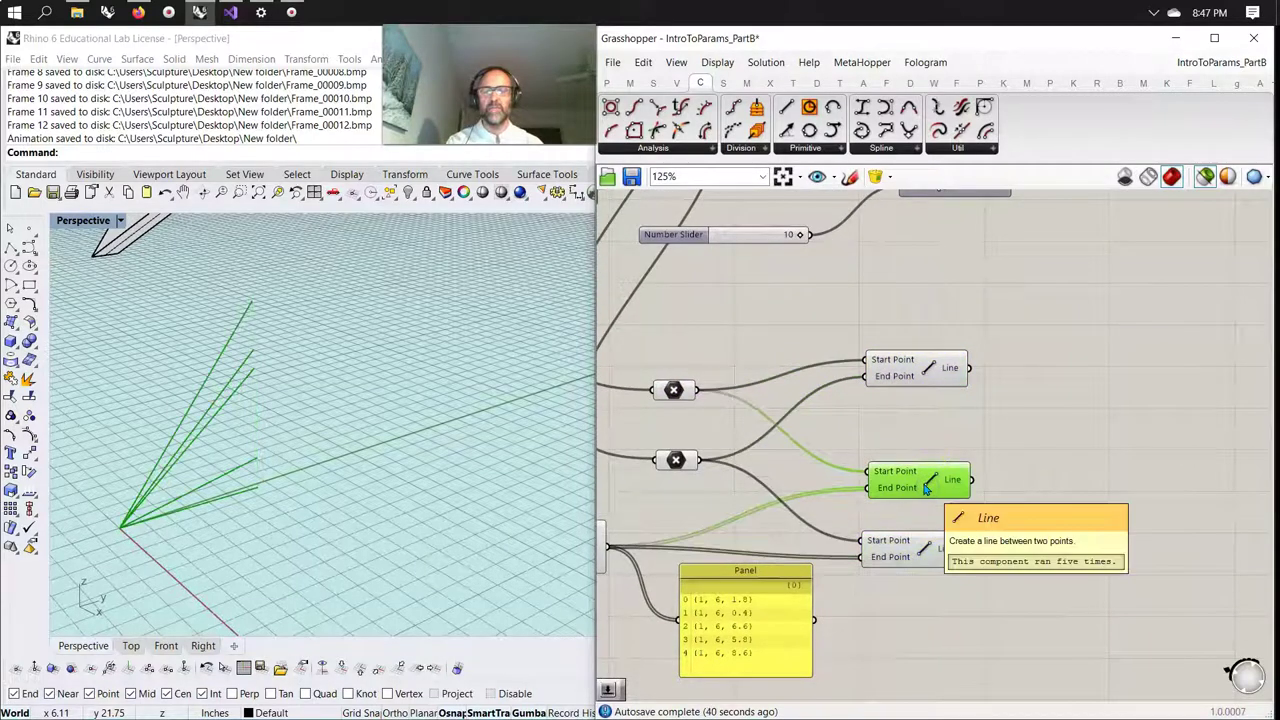
left_click(927, 460)
left_click_drag(845, 500, 700, 540)
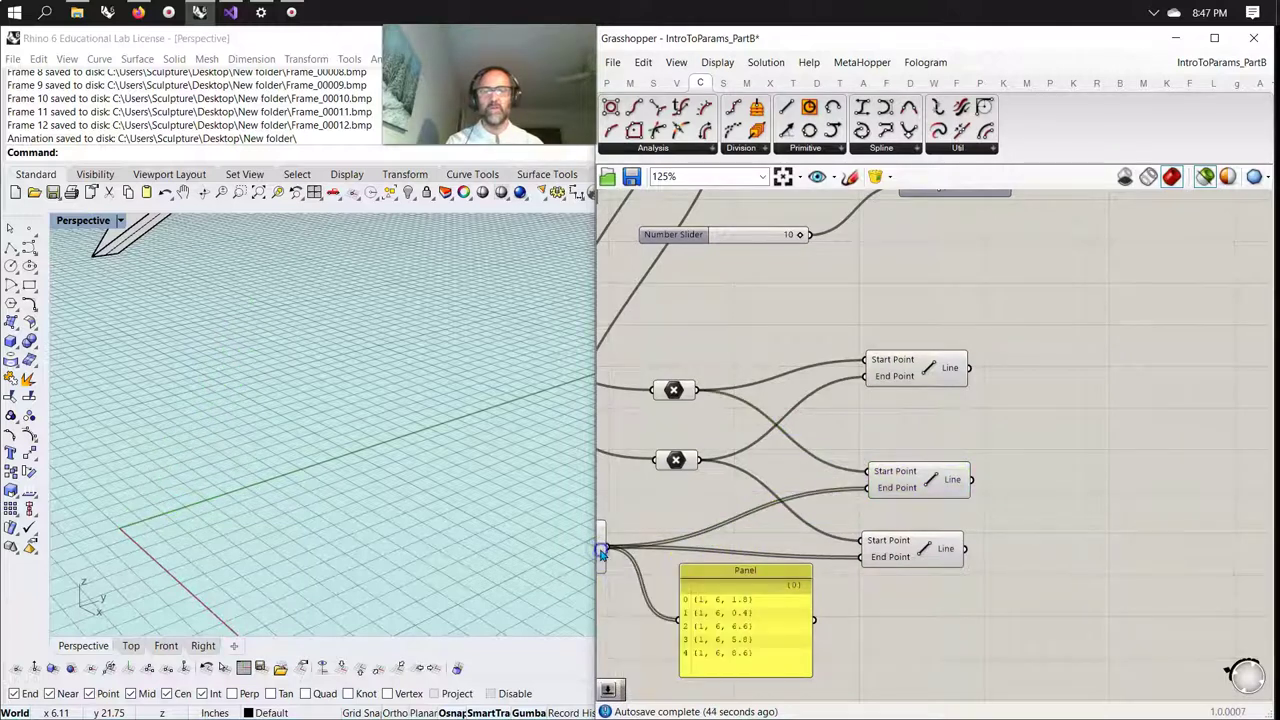
Select the Construct Point and all three Line components together to examine their combined preview.
right_click_drag(698, 537, 836, 459)
left_click(682, 476)
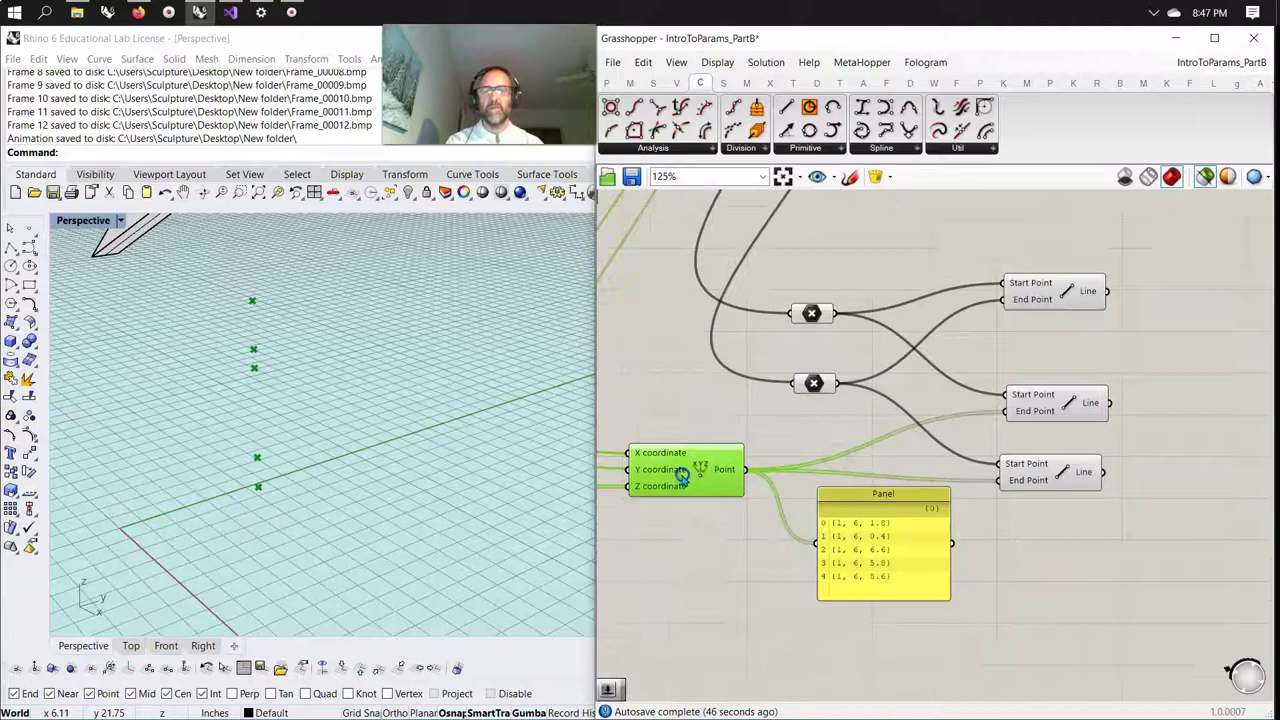
left_click(1032, 298, "shift")
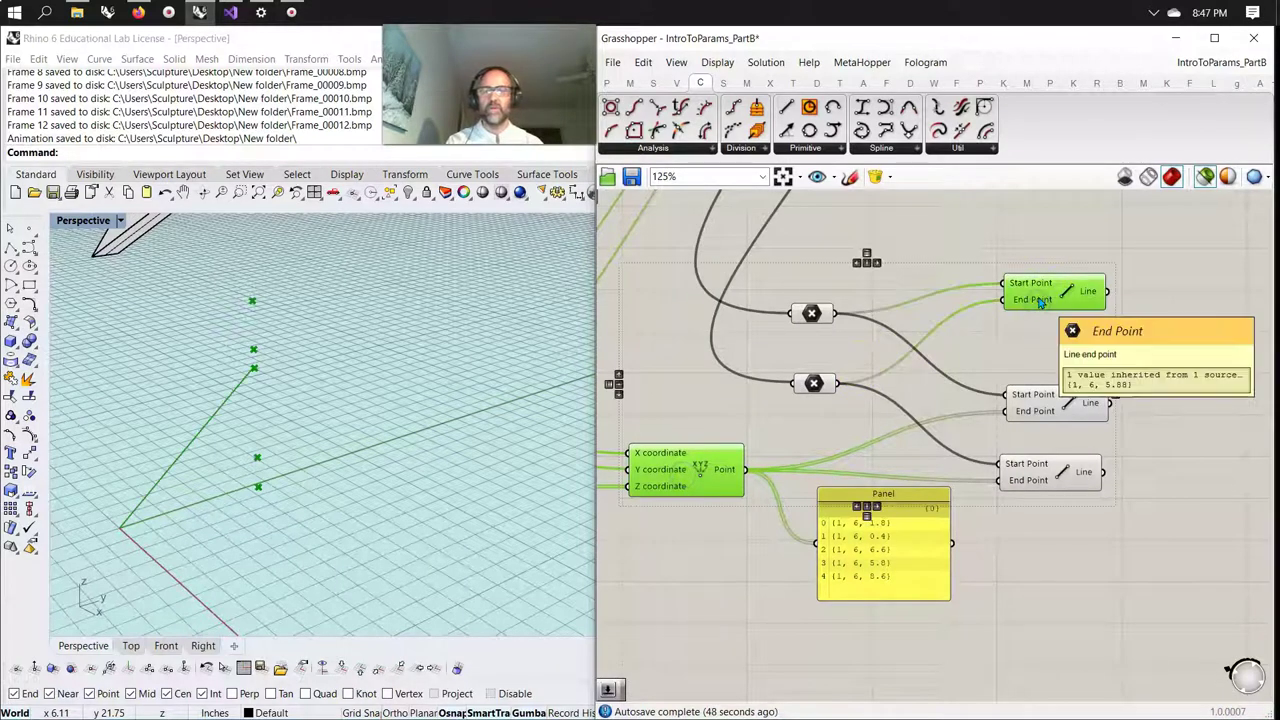
left_click(1049, 410, "shift")
left_click(1053, 431)
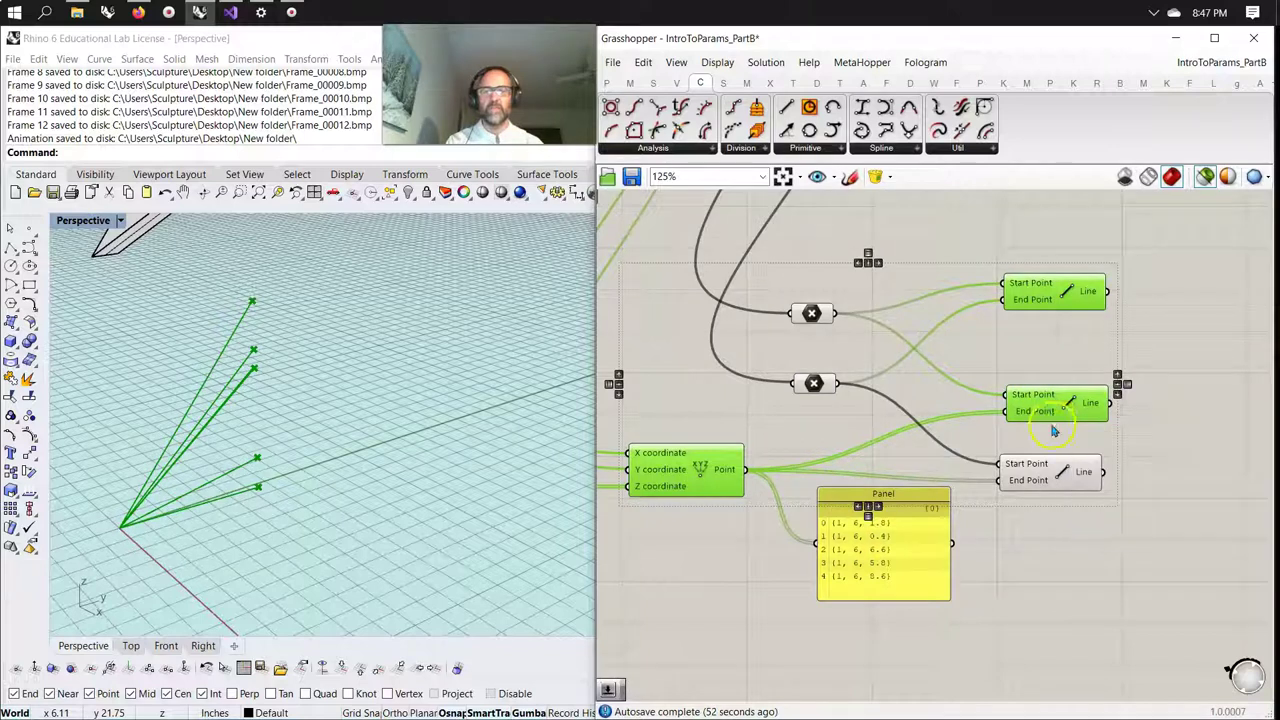
left_click(1055, 486, "shift")
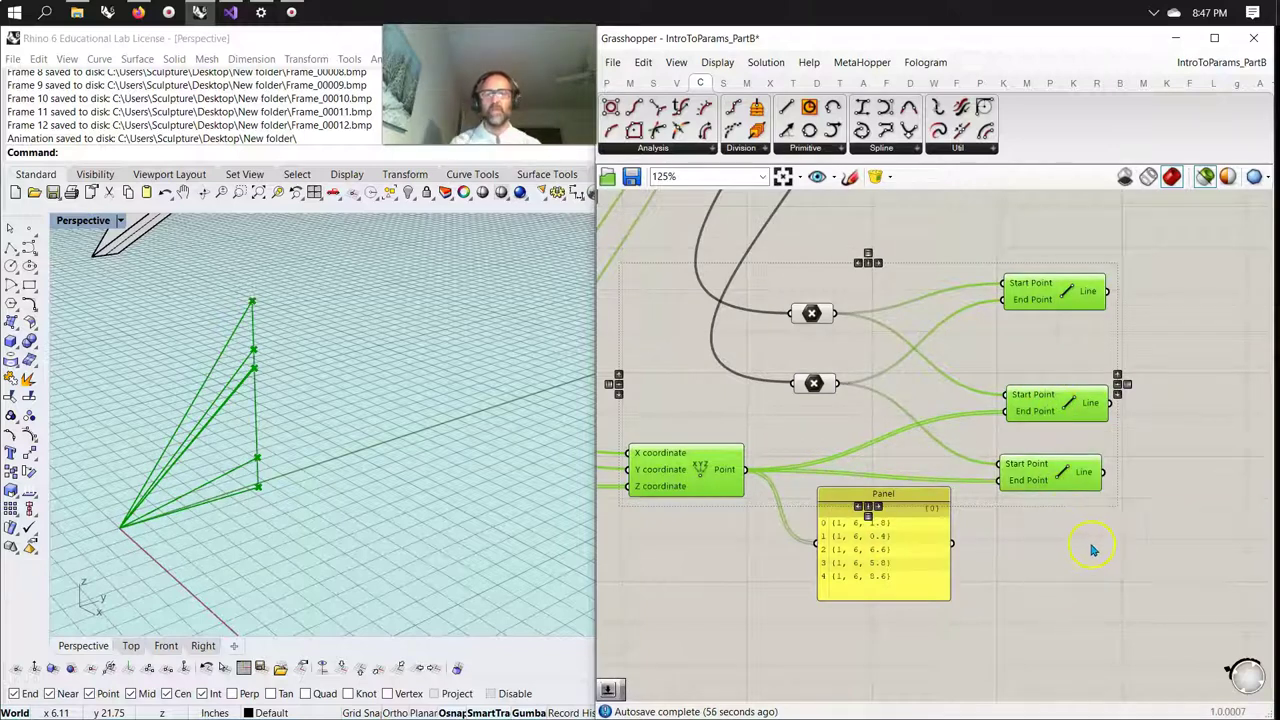
Select only the second and third Line components and examine their combined geometry from a lower angle in the Perspective view.
right_click_drag(486, 529, 406, 474)
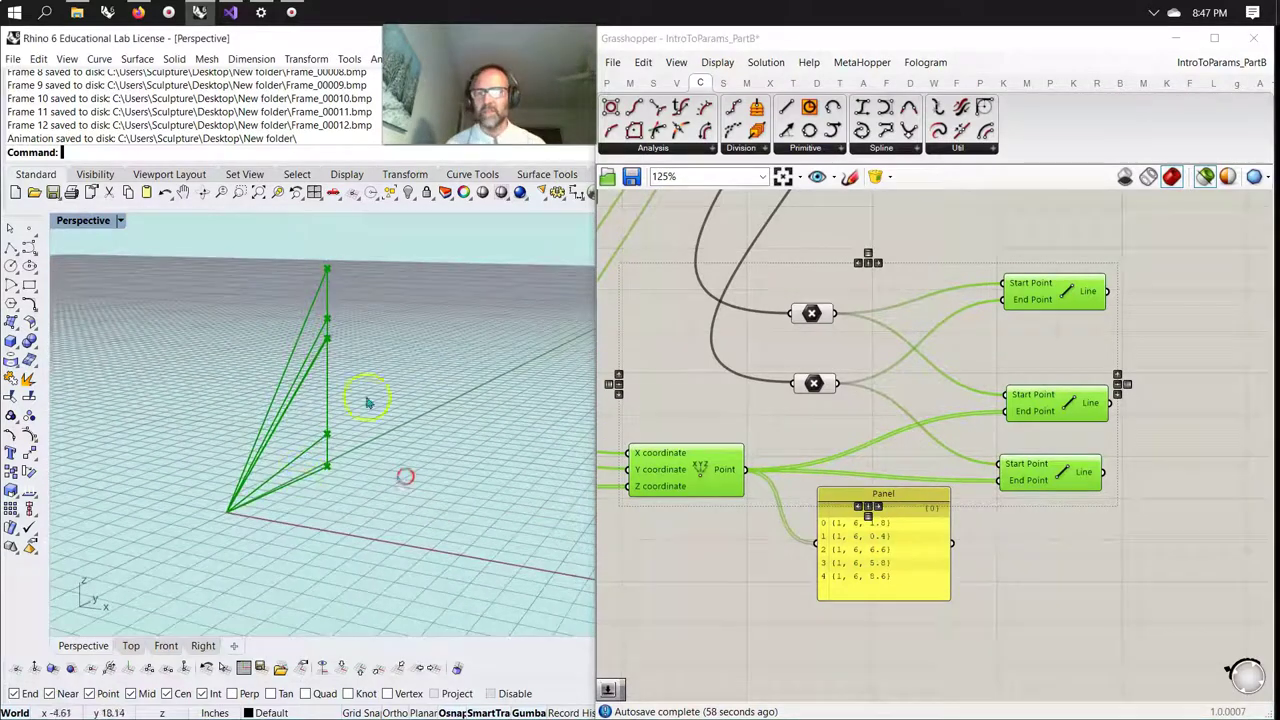
left_click(1047, 303)
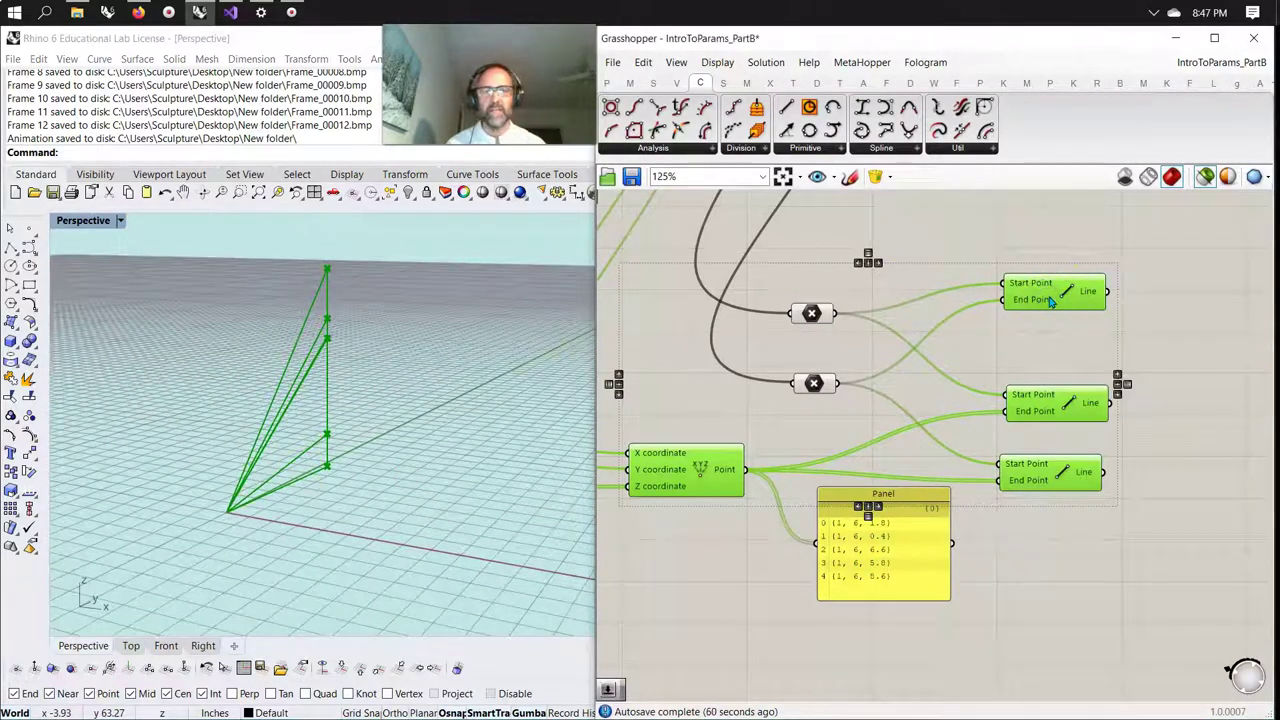
left_click(1054, 359)
left_click_drag(1094, 393, 1020, 555)
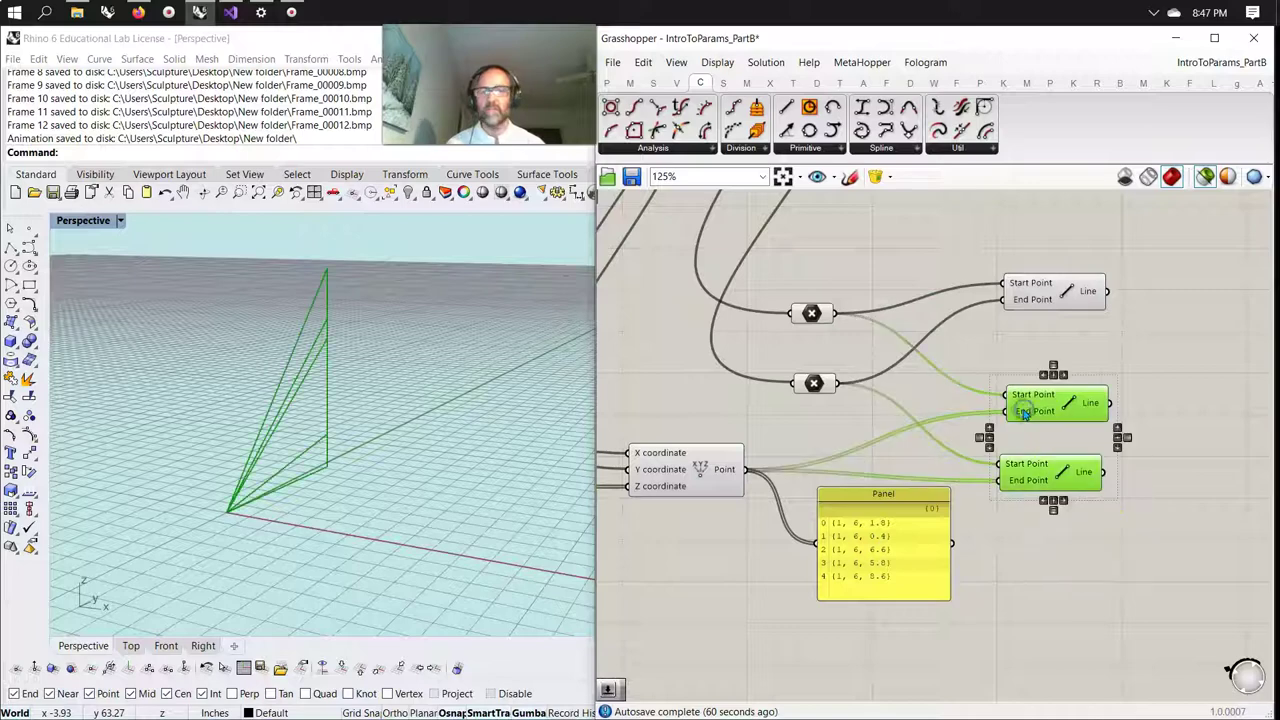
mouse_move(371, 414)
right_mouse_down()
mouse_move(297, 416)
mouse_move(366, 389)
mouse_move(397, 437)
mouse_move(361, 411)
right_mouse_up()
Add a Pipe component and connect both the second and third Line outputs to its Curve input.
right_click_drag(1120, 566, 965, 578)
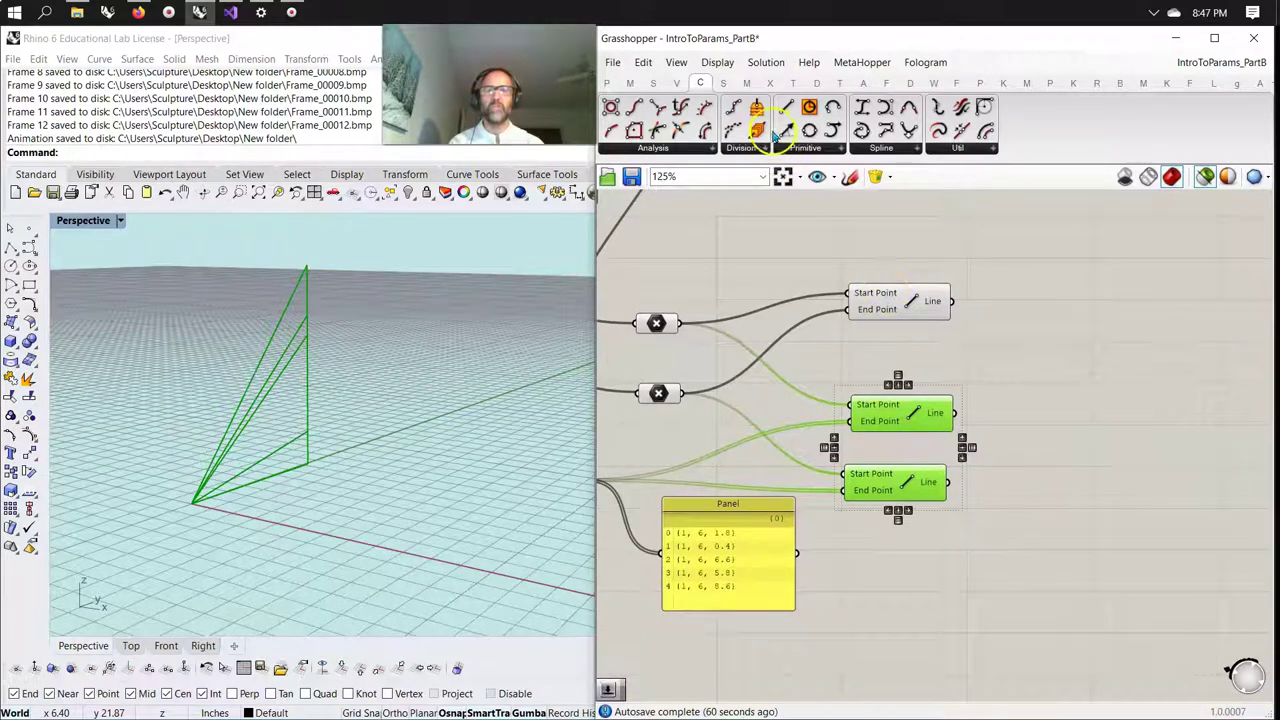
left_click(724, 83)
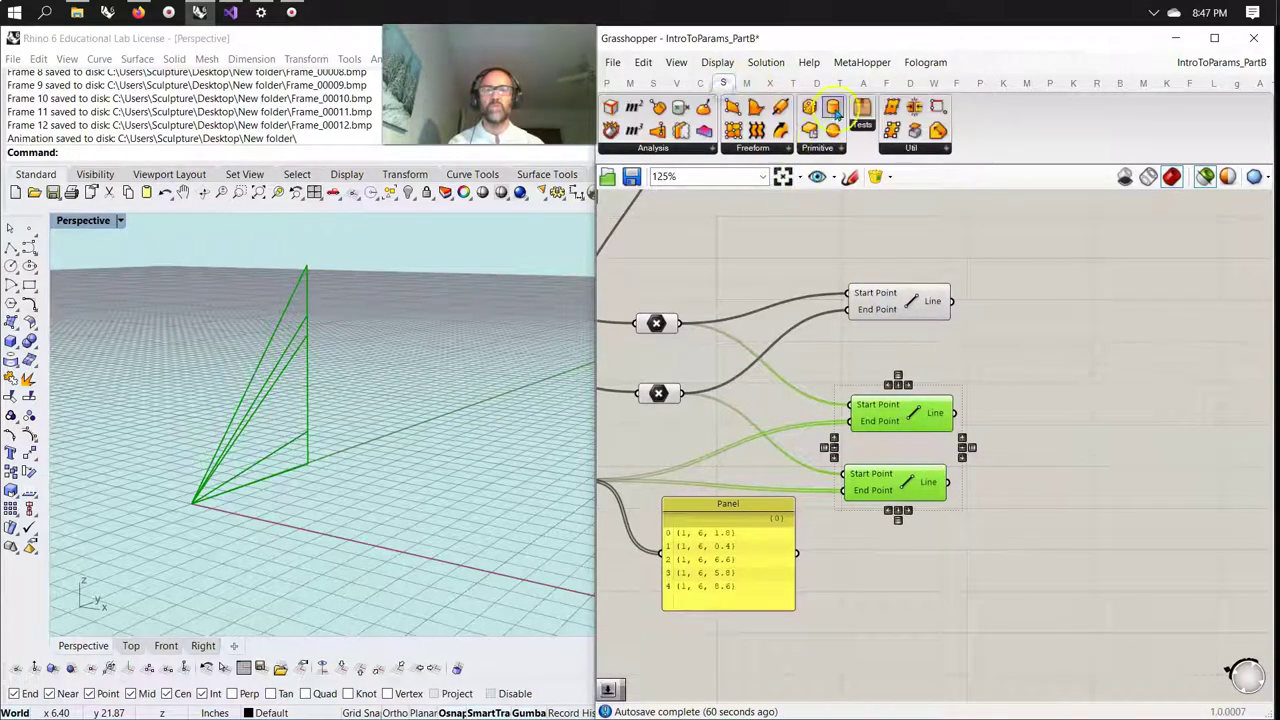
left_click_drag(780, 107, 1072, 452)
left_click_drag(952, 413, 1026, 451)
left_click_drag(948, 482, 1098, 472, "shift")
left_click(1068, 455)
Add a Number Slider with one decimal, connect it to the Pipe's Radius, set it to 0.1, and move the Pipe lower.
left_click(911, 566)
double_click(911, 566)
type("1")
key("Return")
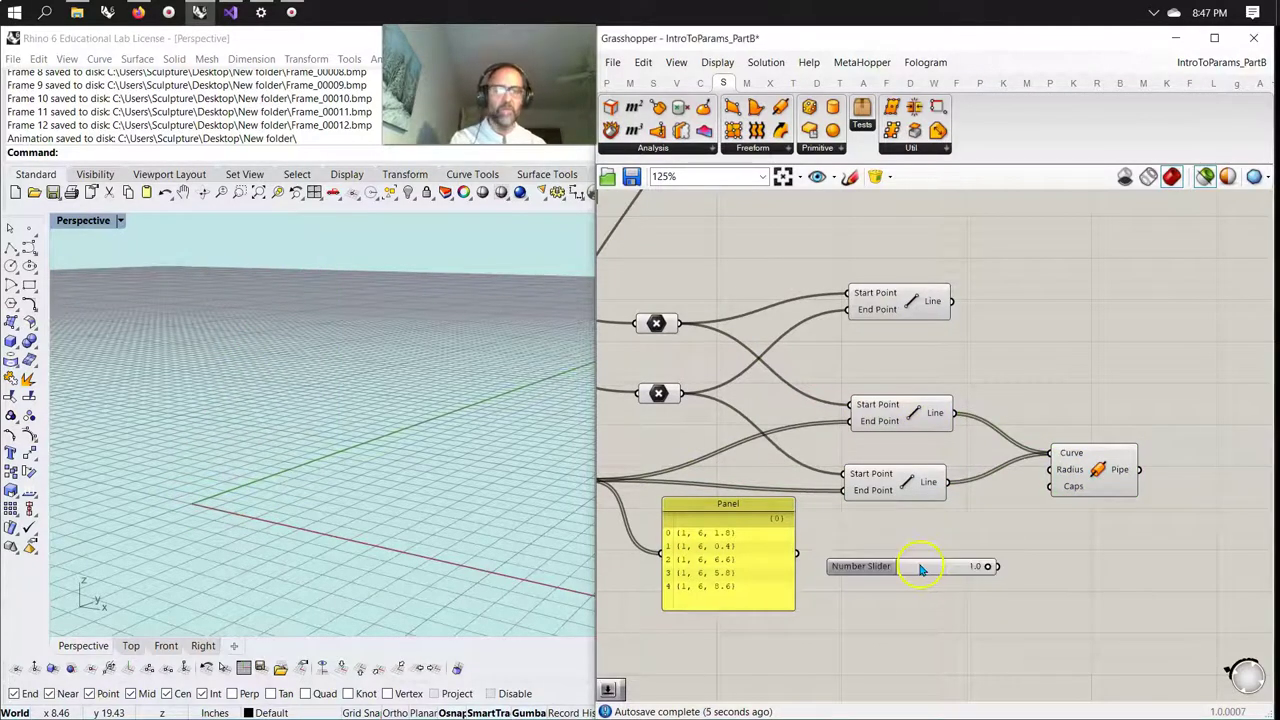
left_click_drag(998, 567, 1056, 470)
left_click_drag(990, 567, 918, 572)
right_click_drag(224, 418, 223, 450)
left_click_drag(1091, 488, 1094, 552)
Check the Pipe's cap options, add a Panel containing 2, and connect it to the Caps input.
mouse_move(1069, 560)
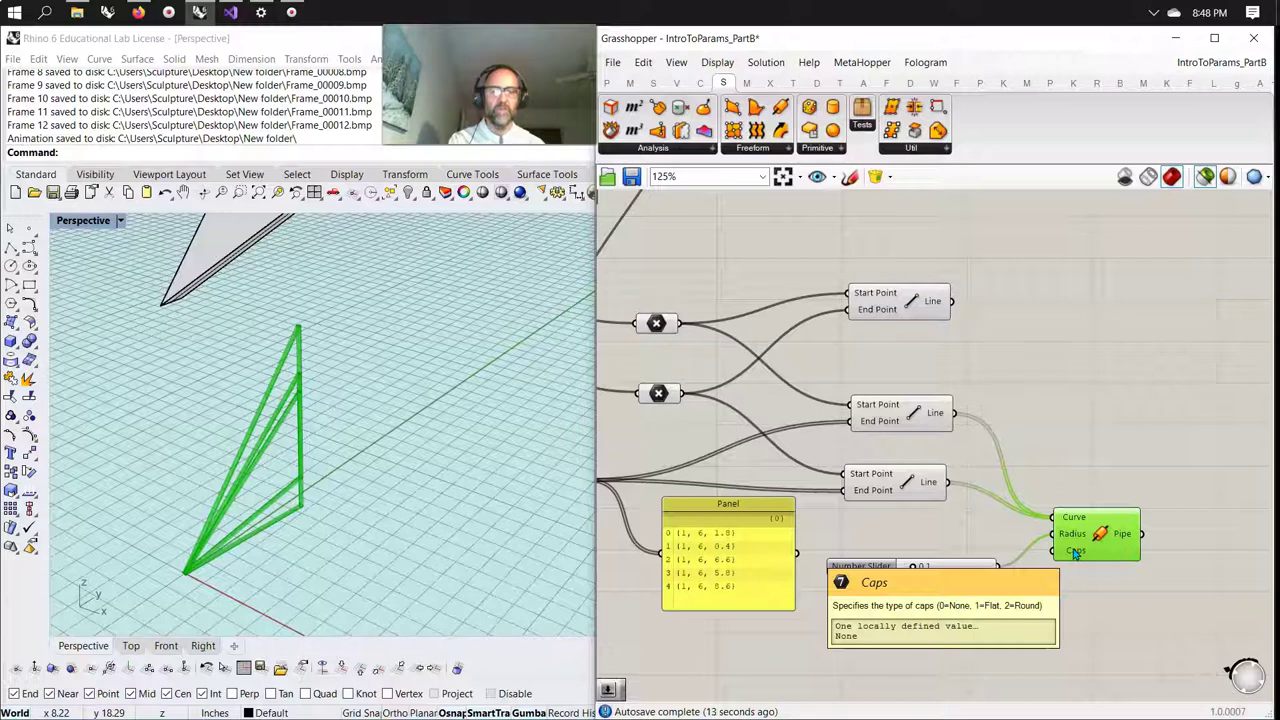
right_click_drag(1010, 645, 1016, 490)
double_click(977, 484)
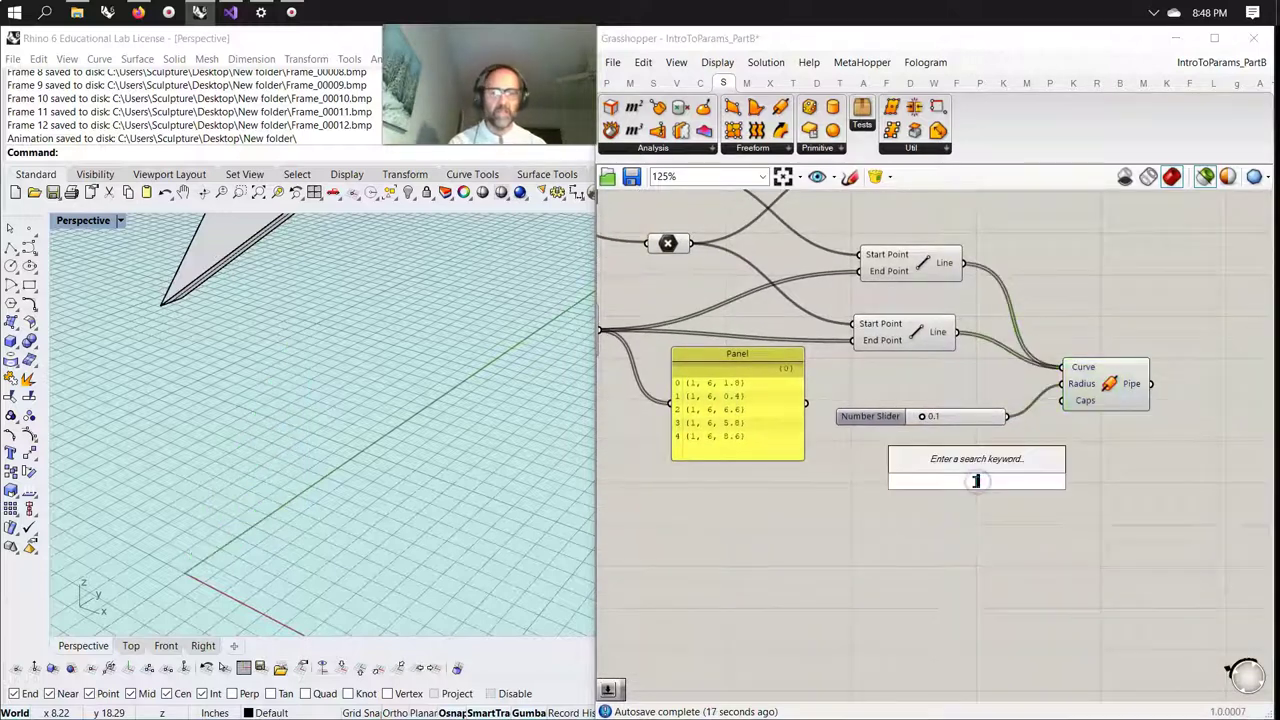
left_click(1004, 560)
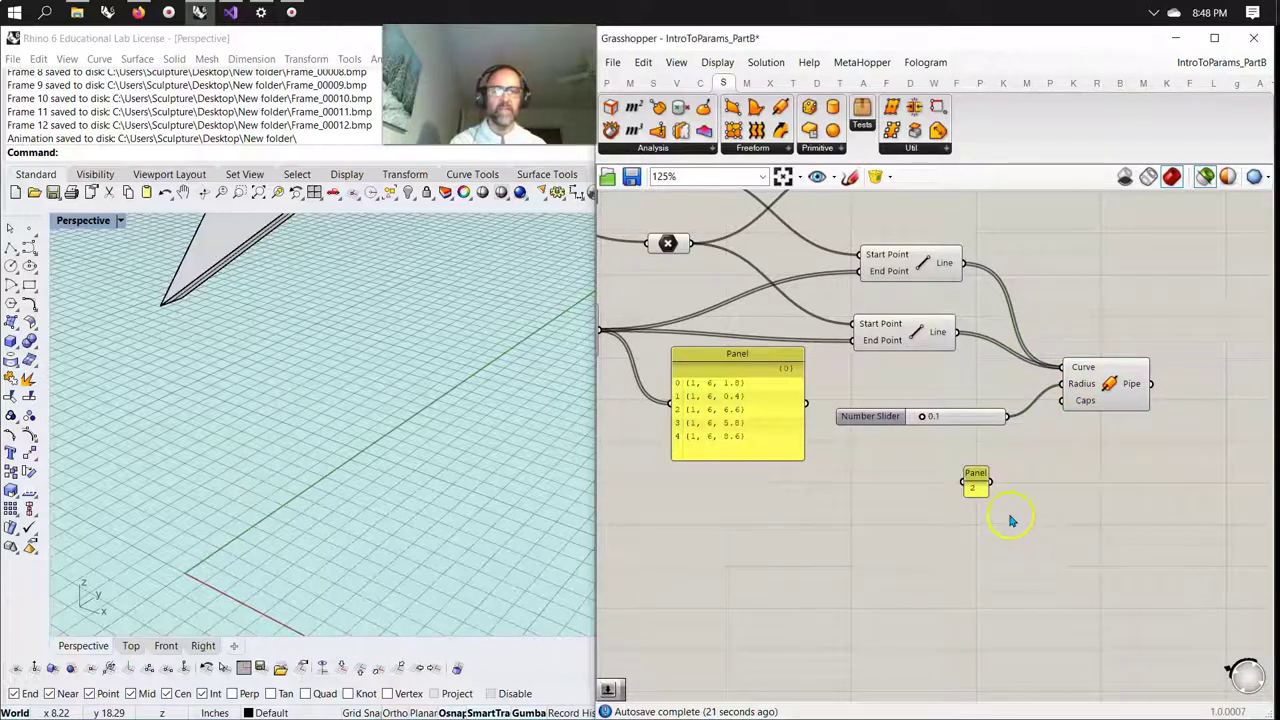
left_click_drag(983, 490, 1058, 403)
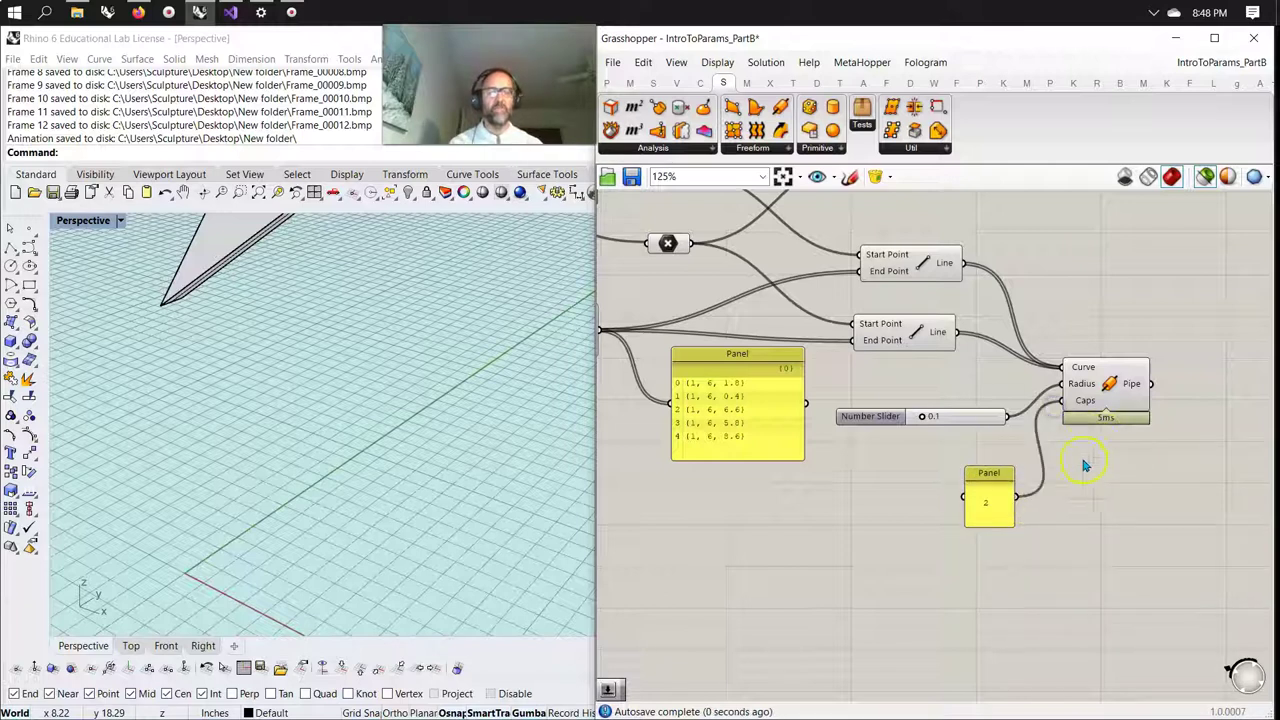
Turn off Multiline Data for the Panel feeding Caps and tidy the Panel's placement beside the Pipe.
right_click(988, 512)
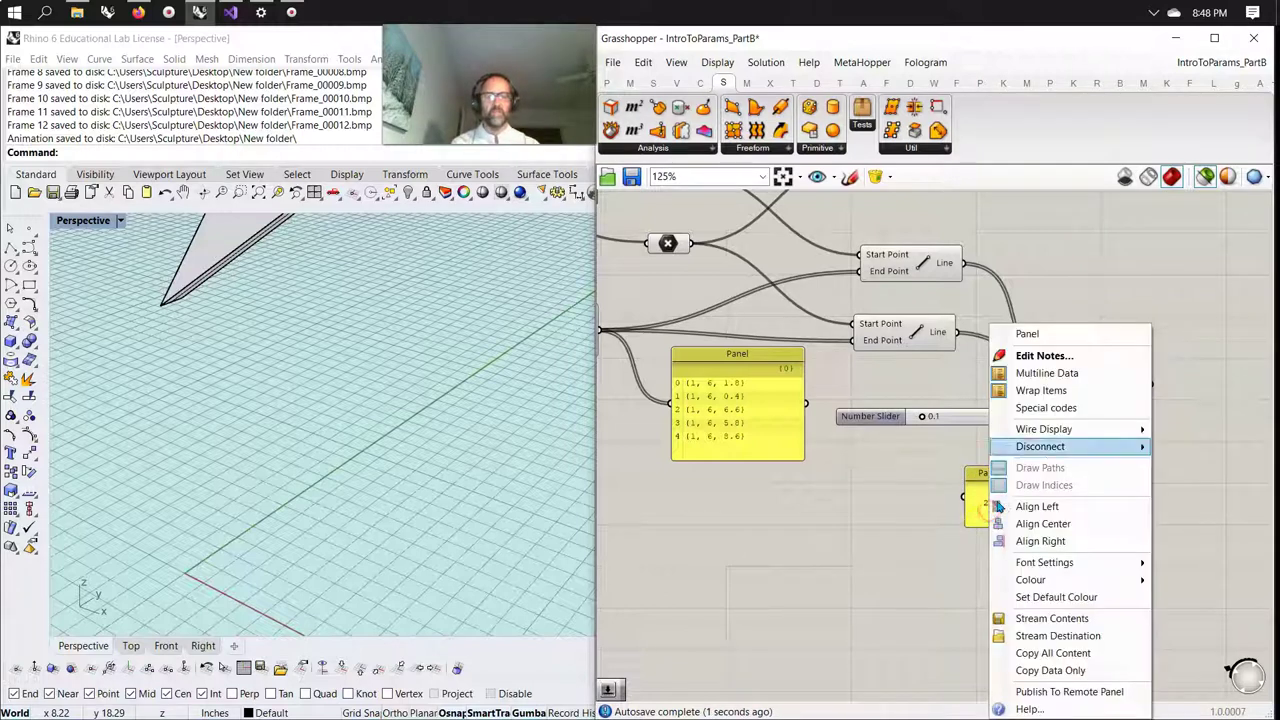
left_click(1040, 371)
mouse_move(995, 521)
left_mouse_down()
mouse_move(952, 521)
mouse_move(1012, 526)
mouse_move(1001, 522)
left_mouse_up()
Select the Pipe component and examine its capped ends up close in the Perspective view.
left_click(1108, 383)
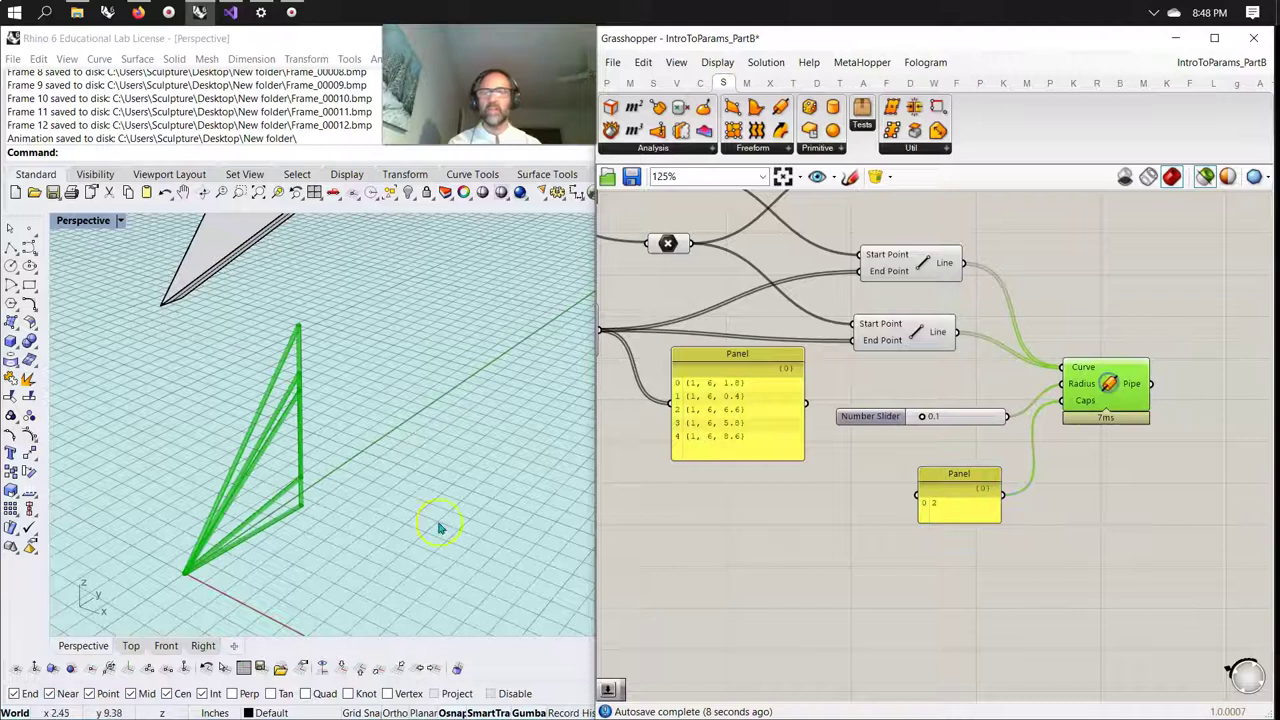
scroll(315, 352, "up", 5)
right_click_drag(257, 368, 274, 357)
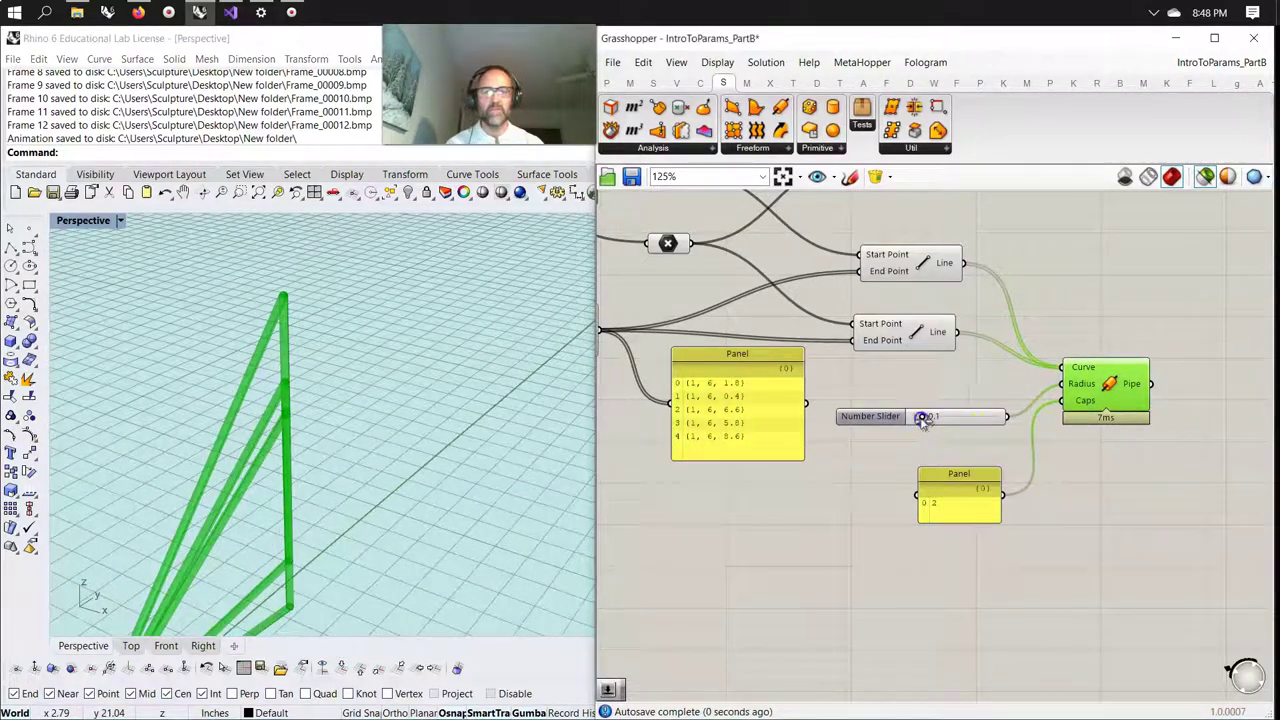
Set the radius slider to 0.3, add a Panel containing 1 and connect it to the Pipe's Caps input.
left_click_drag(922, 418, 938, 420)
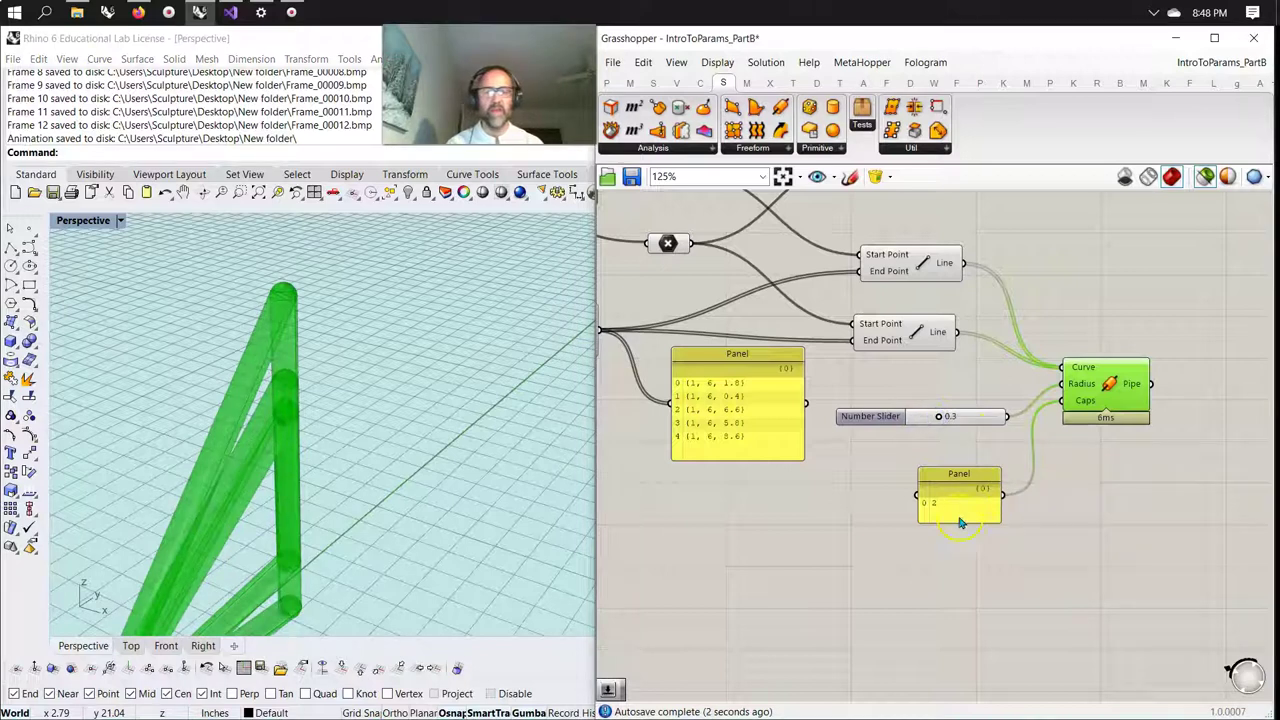
double_click(940, 567)
type("1")
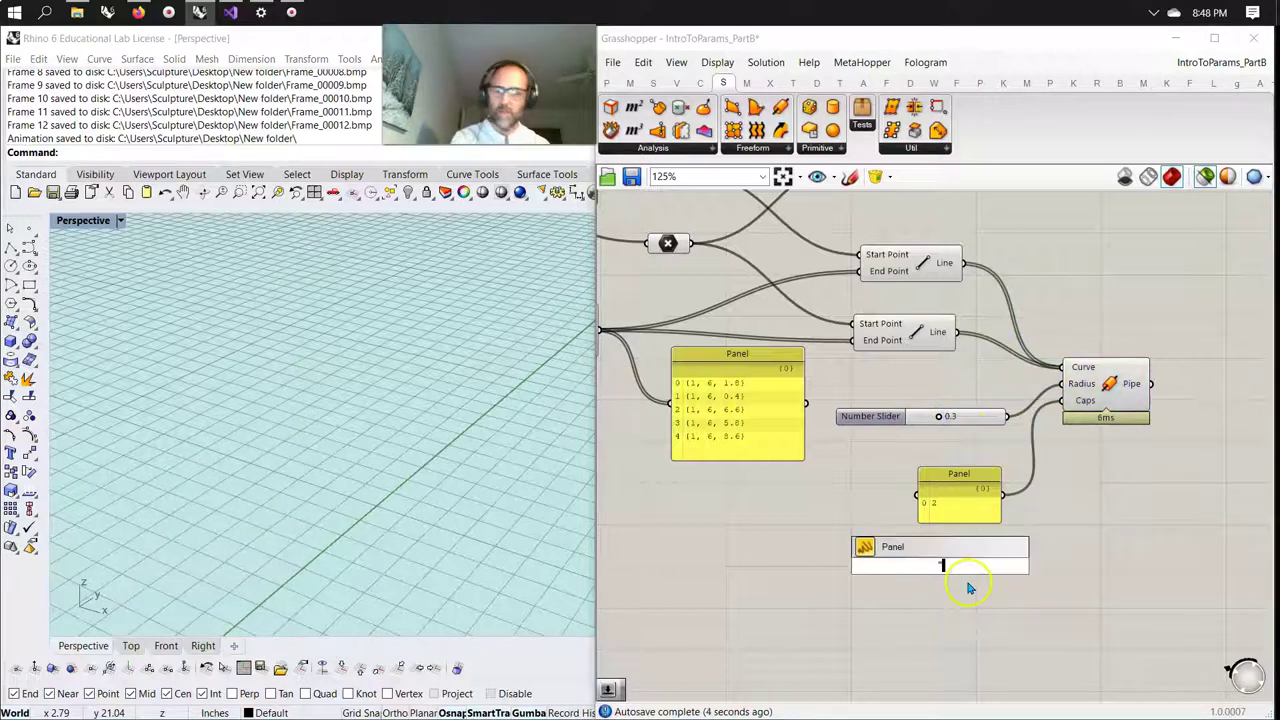
key("Return")
left_click_drag(955, 567, 1112, 390)
right_click_drag(325, 452, 393, 471)
scroll(303, 534, "up", 3)
right_click_drag(303, 534, 353, 519)
scroll(353, 532, "down", 5)
Bake the Pipe output into the Rhino document with the default attributes.
right_click(1131, 389)
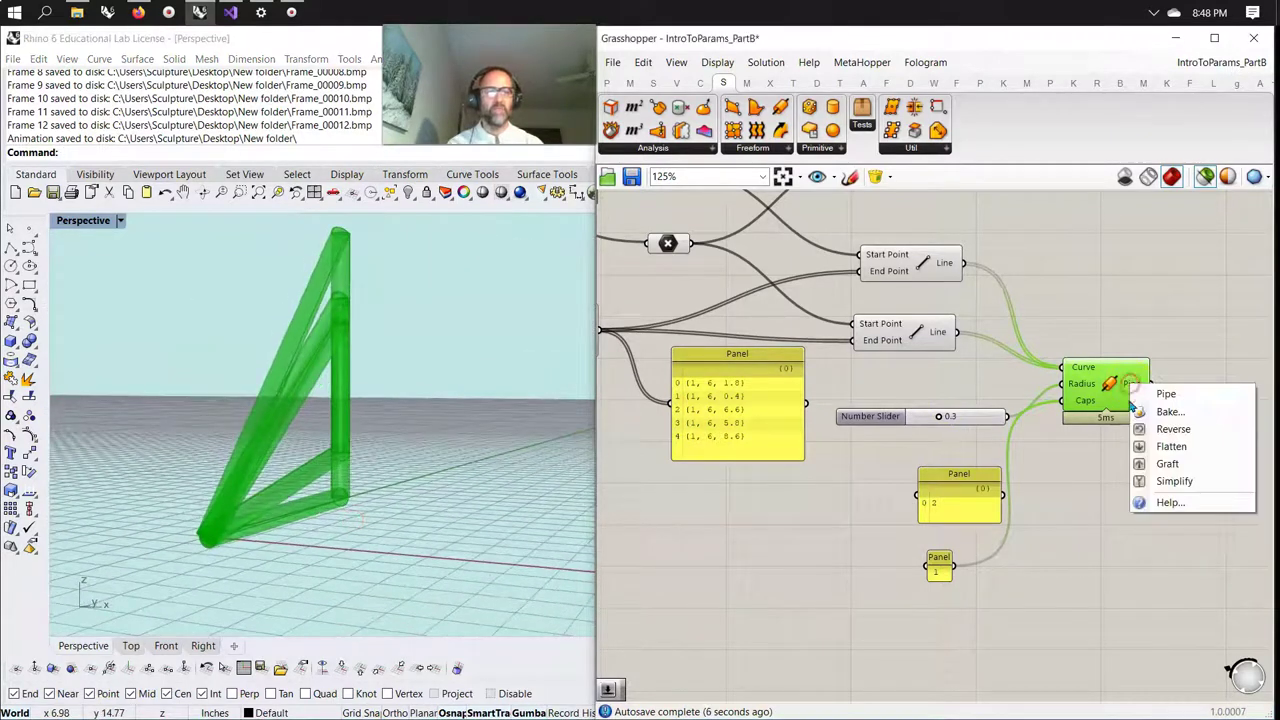
left_click(1163, 414)
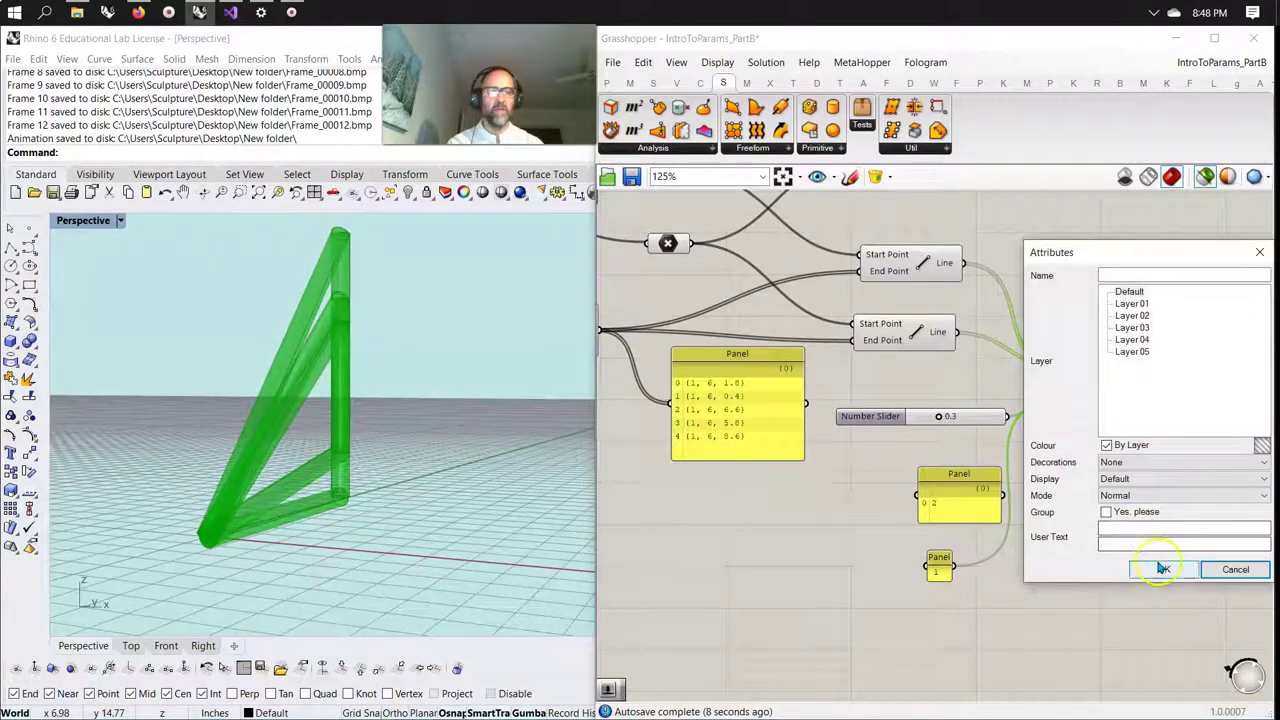
left_click(1164, 569)
Move two vertical baked pipes and one slanted baked pipe away from the frame.
left_click(344, 393)
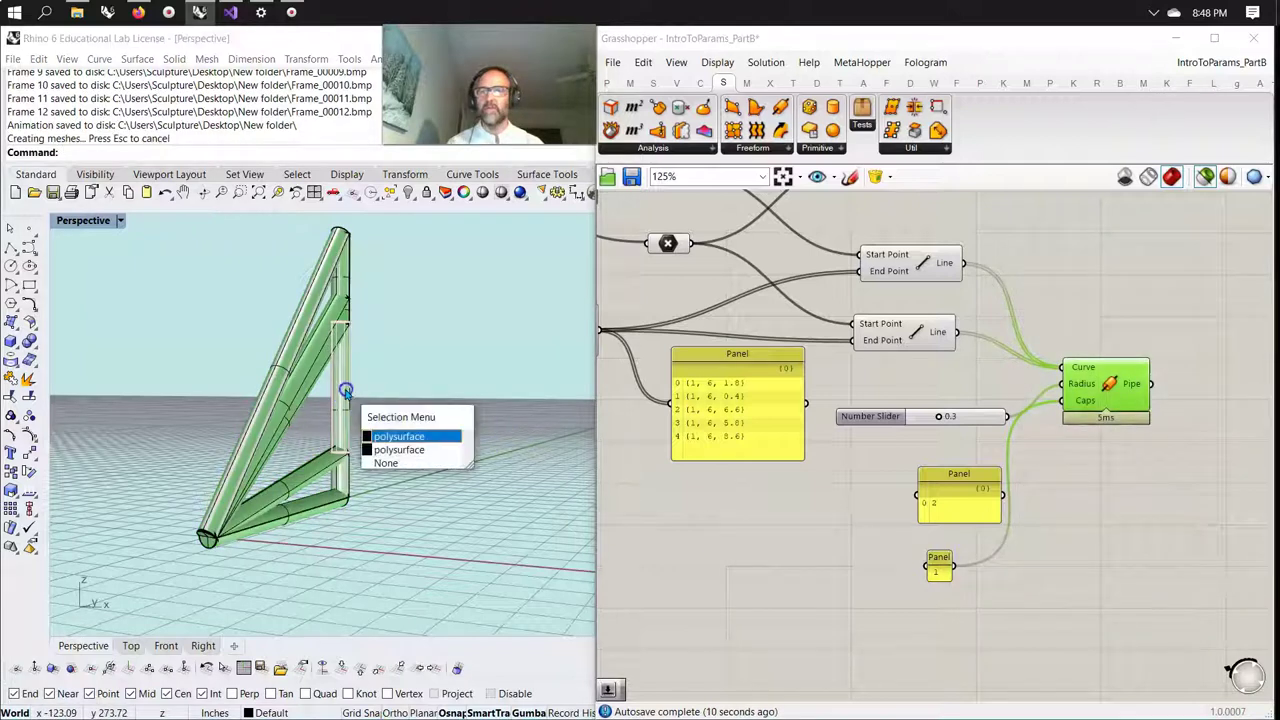
left_click(397, 440)
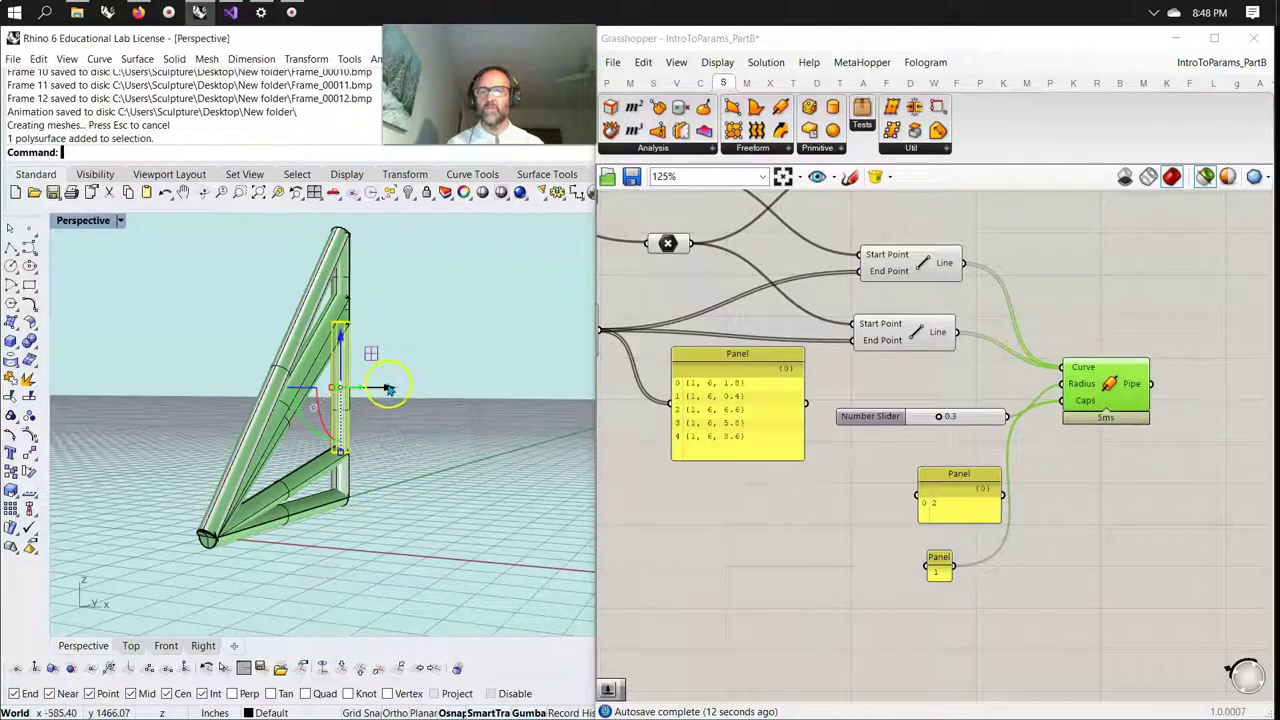
left_click_drag(389, 389, 465, 390)
left_click(343, 272)
left_click_drag(389, 283, 458, 280)
key("alt")
left_click(250, 420)
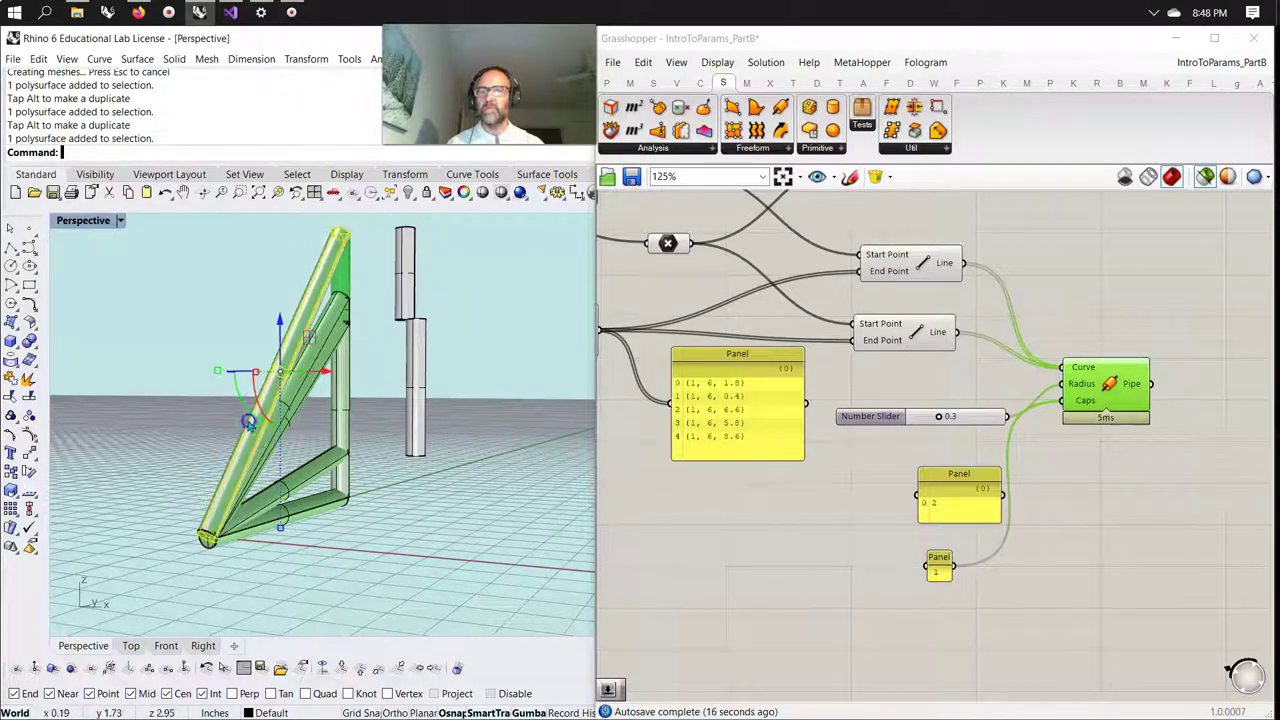
left_click_drag(322, 372, 243, 368)
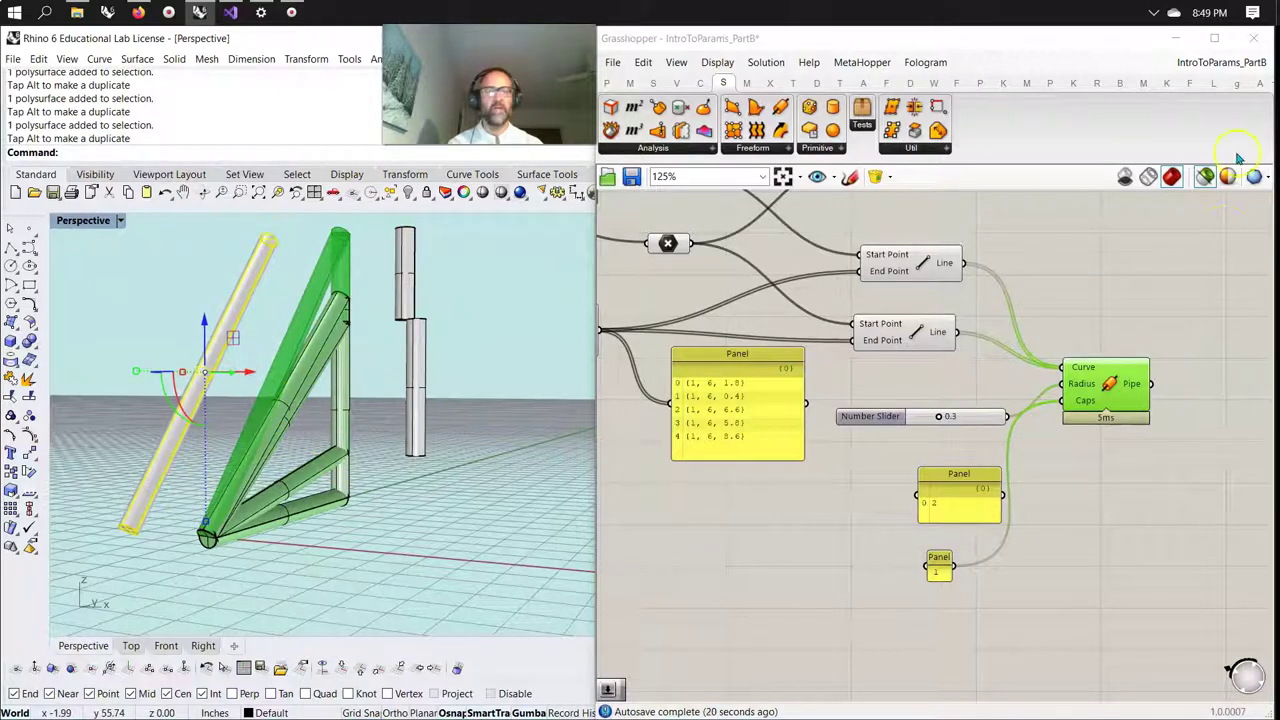
Switch the selected-only preview off and back on, and deselect the Pipe component to view only the baked pipes.
left_click(1205, 176)
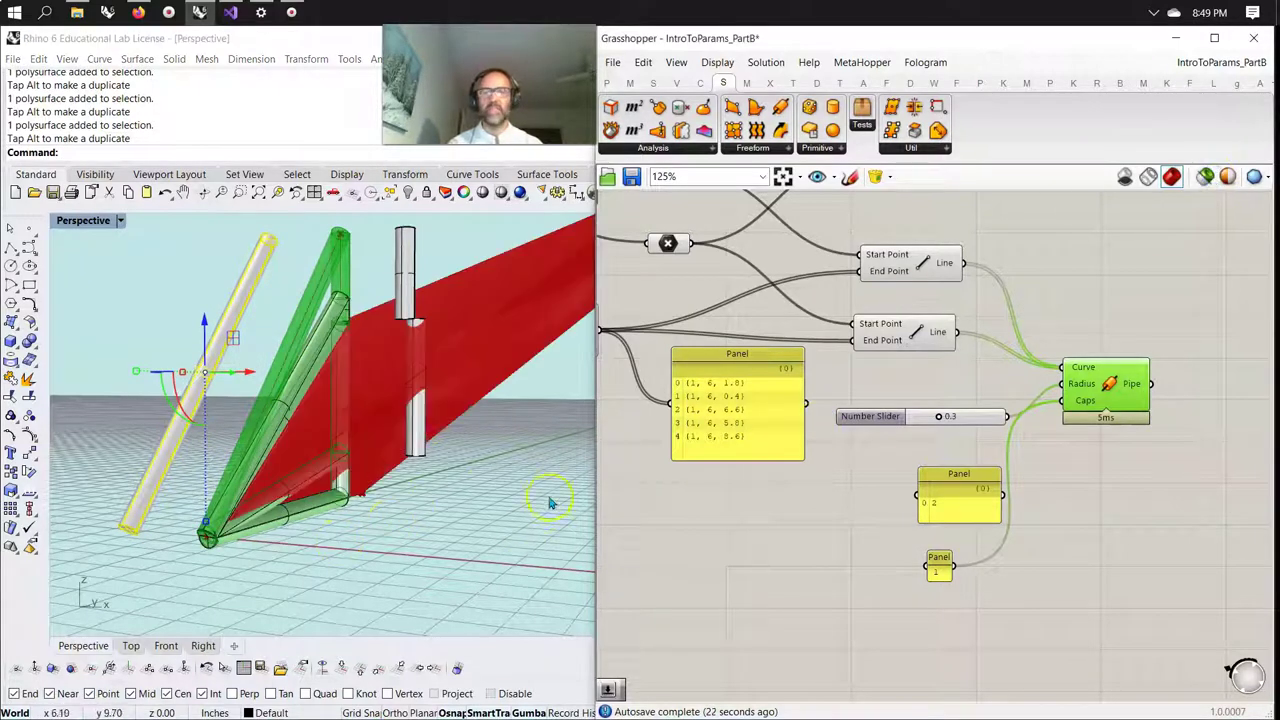
left_click(1208, 180)
left_click(1098, 521)
right_click_drag(405, 488, 318, 500)
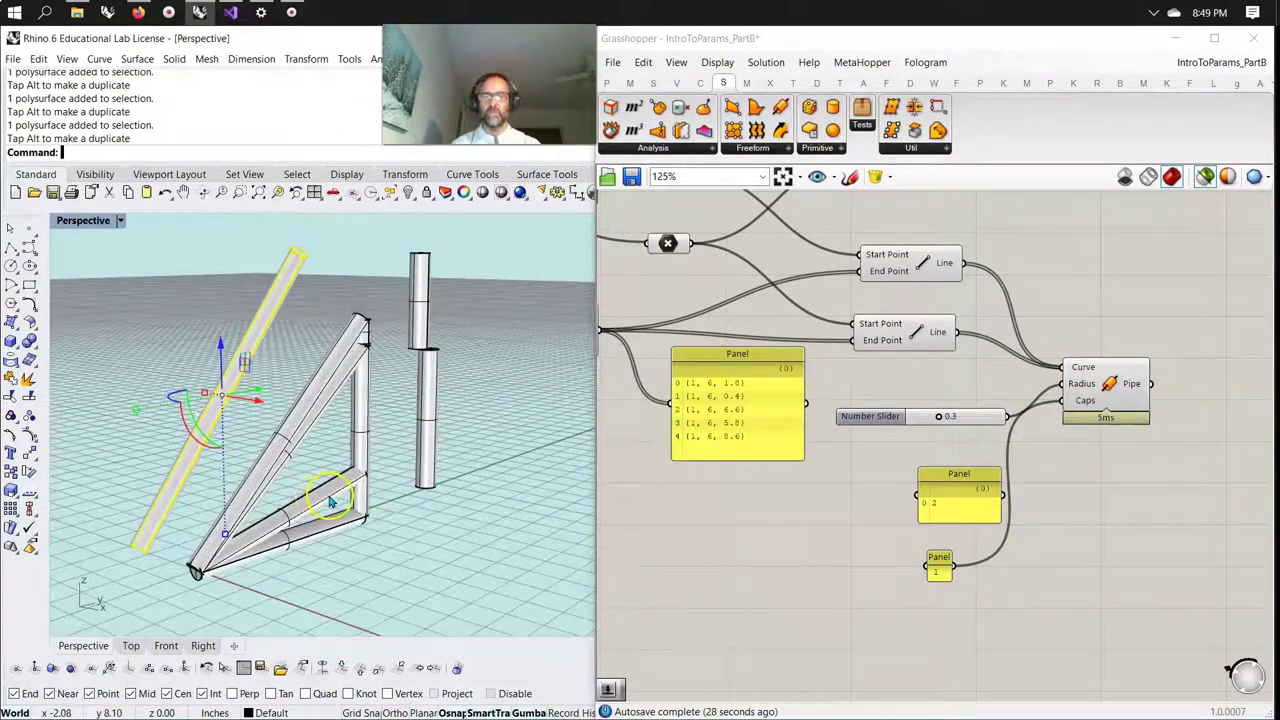
Review the whole definition, from the MD Slider, Gene Pool and Graph Mapper to the number sliders, along with the Params components.
scroll(797, 590, "down", 3)
right_click_drag(778, 577, 1015, 546)
right_click_drag(828, 533, 1045, 584)
scroll(846, 609, "down", 5)
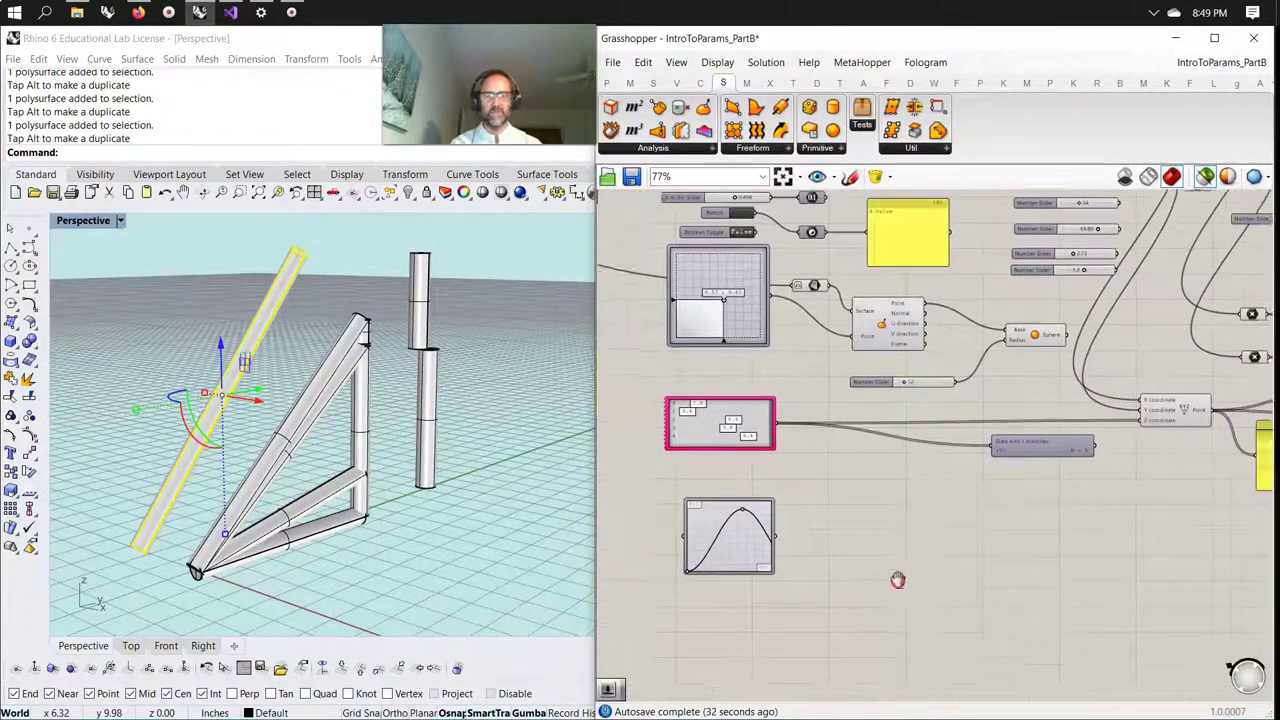
scroll(855, 614, "down", 3)
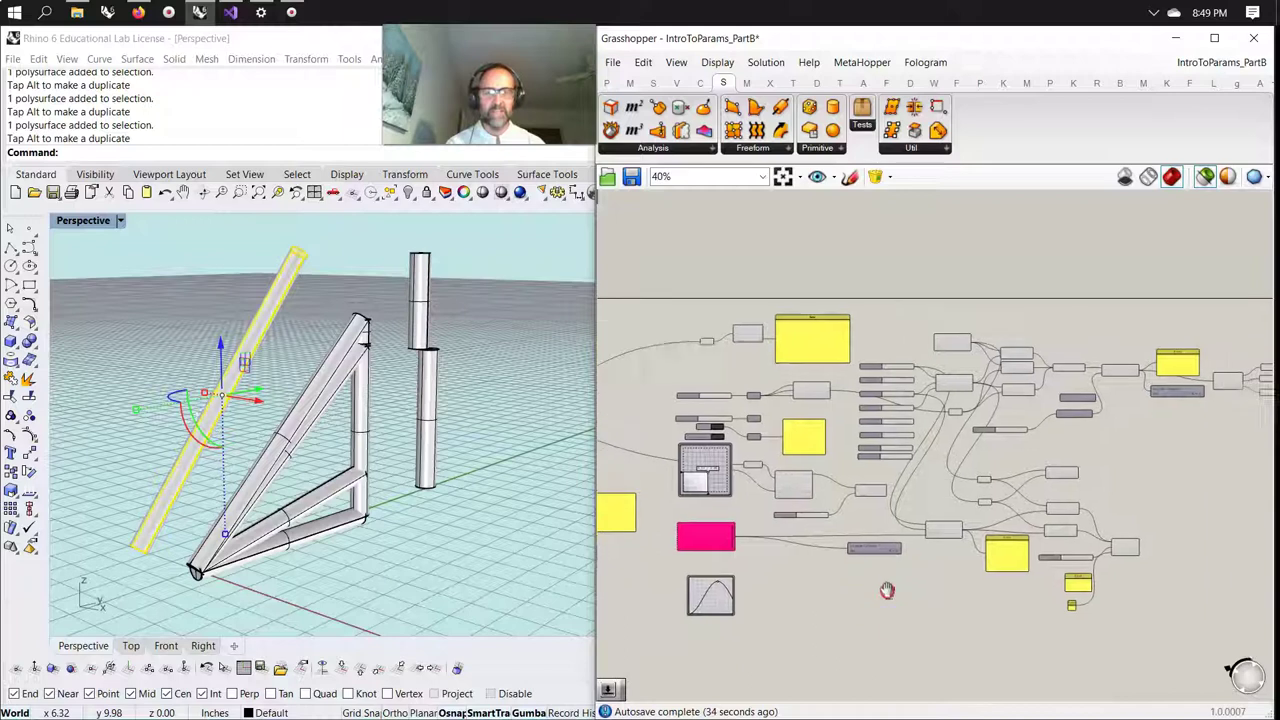
right_click_drag(902, 584, 905, 579)
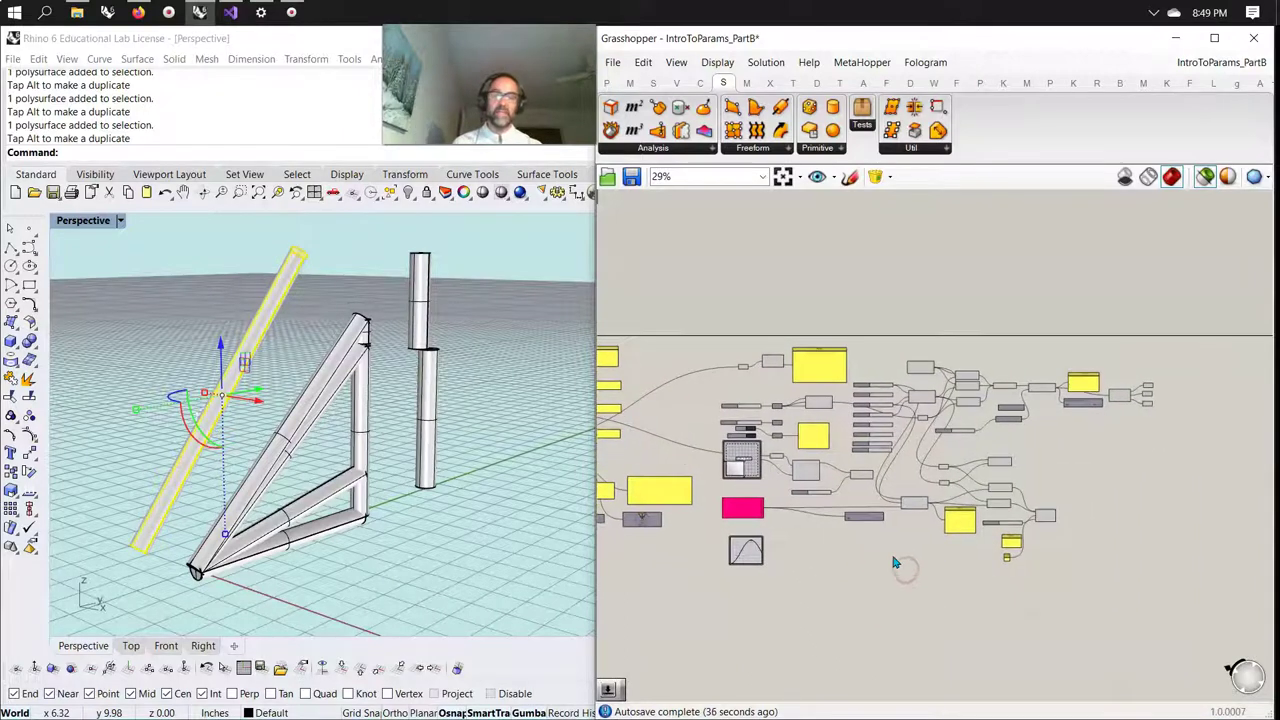
scroll(846, 576, "up", 4)
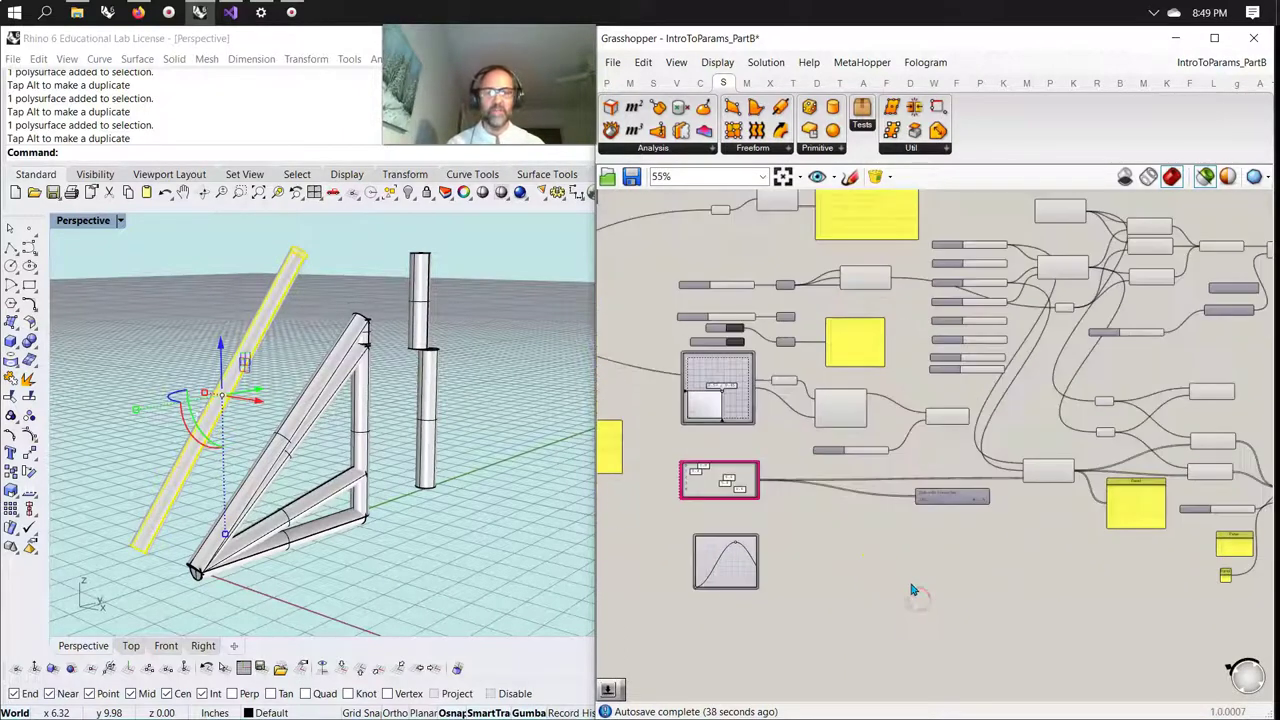
right_click_drag(893, 590, 886, 586)
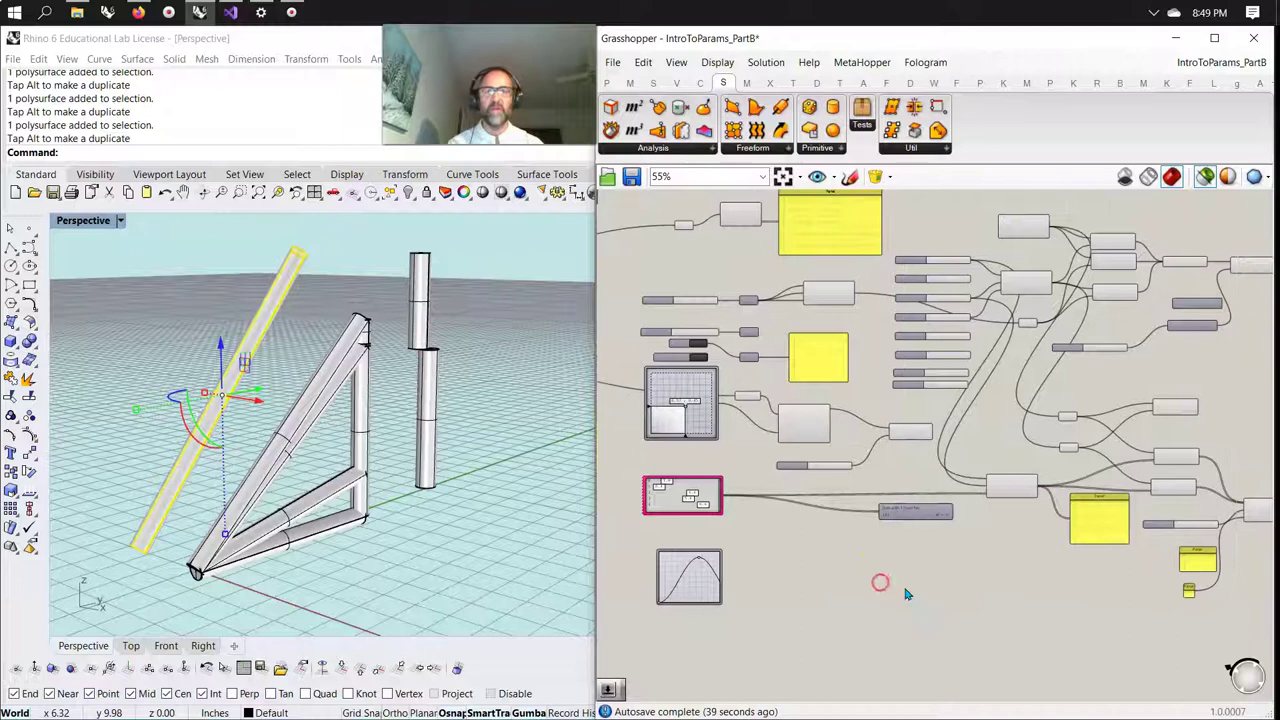
left_click(606, 83)
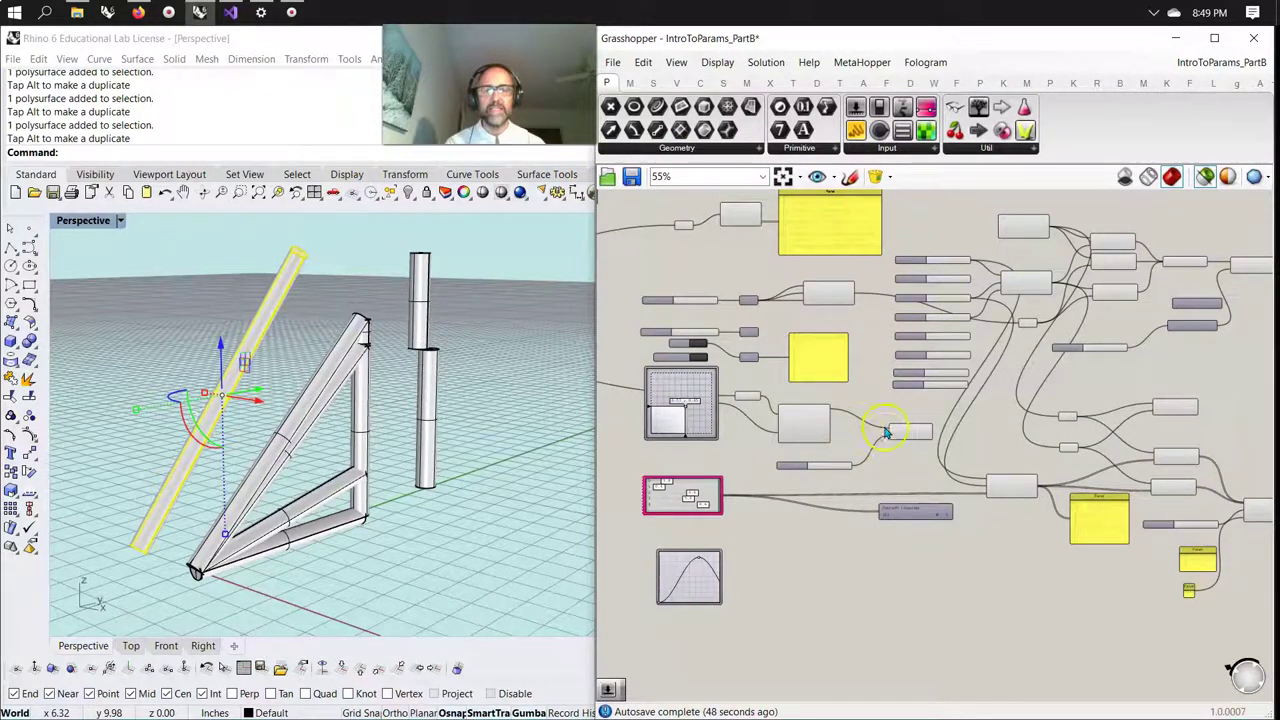
scroll(832, 572, "down", 3)
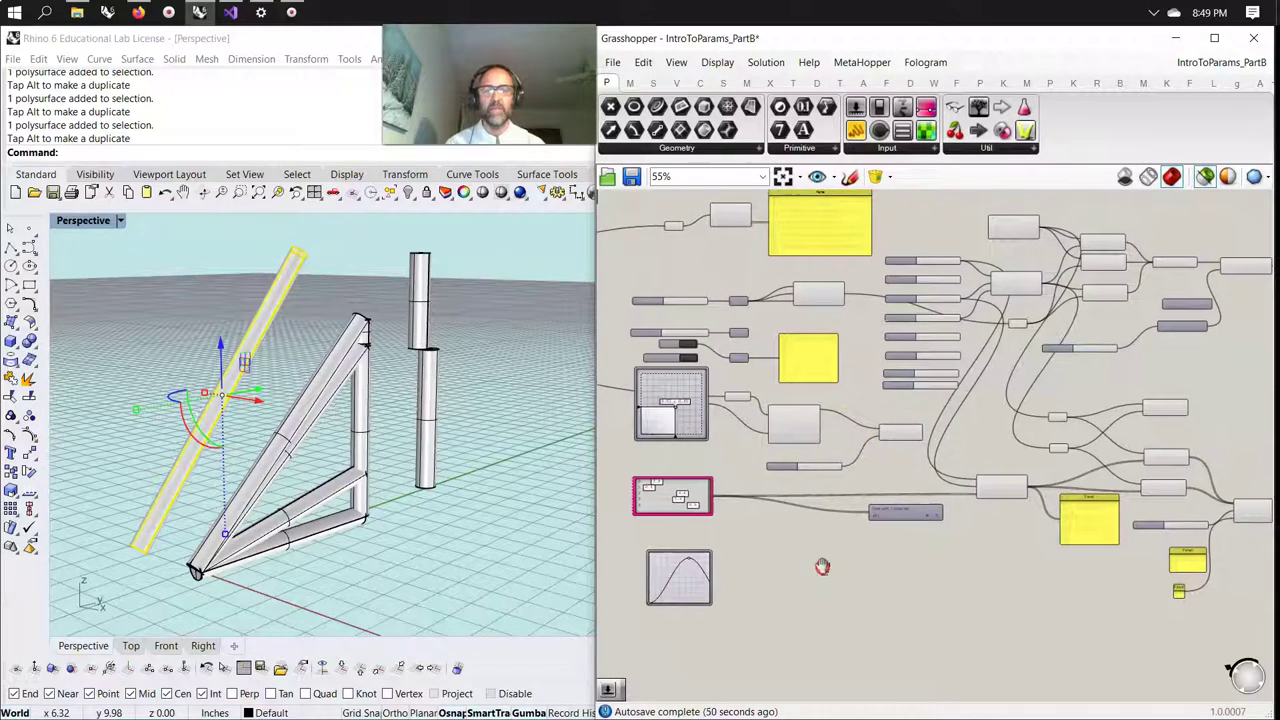
right_click_drag(820, 563, 792, 566)
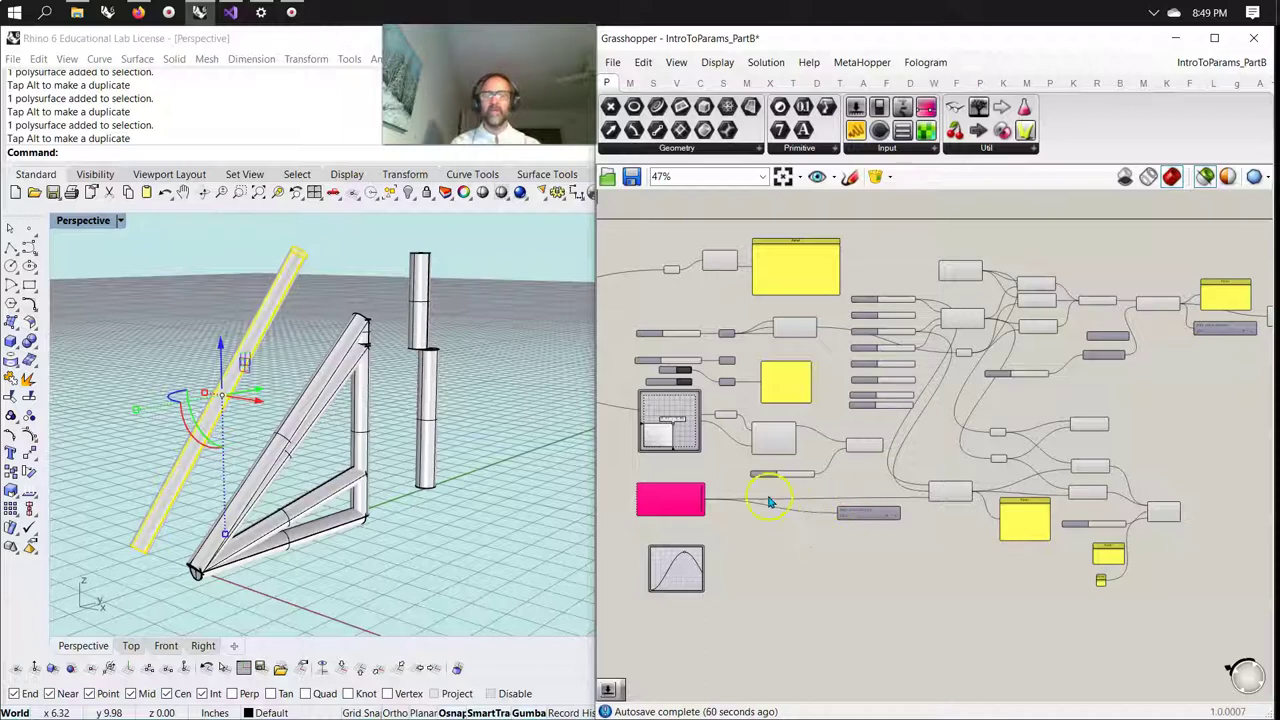
right_click_drag(745, 608, 816, 588)
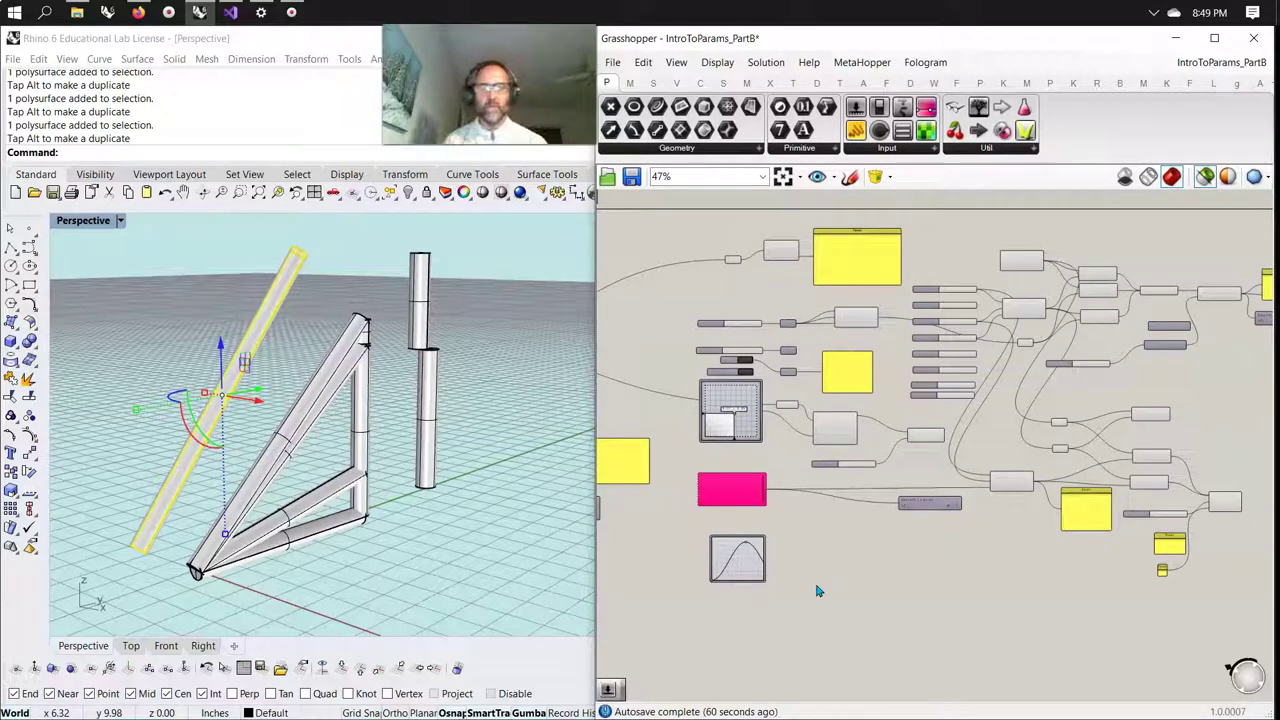
scroll(935, 472, "up", 5)
right_click_drag(958, 402, 808, 518)
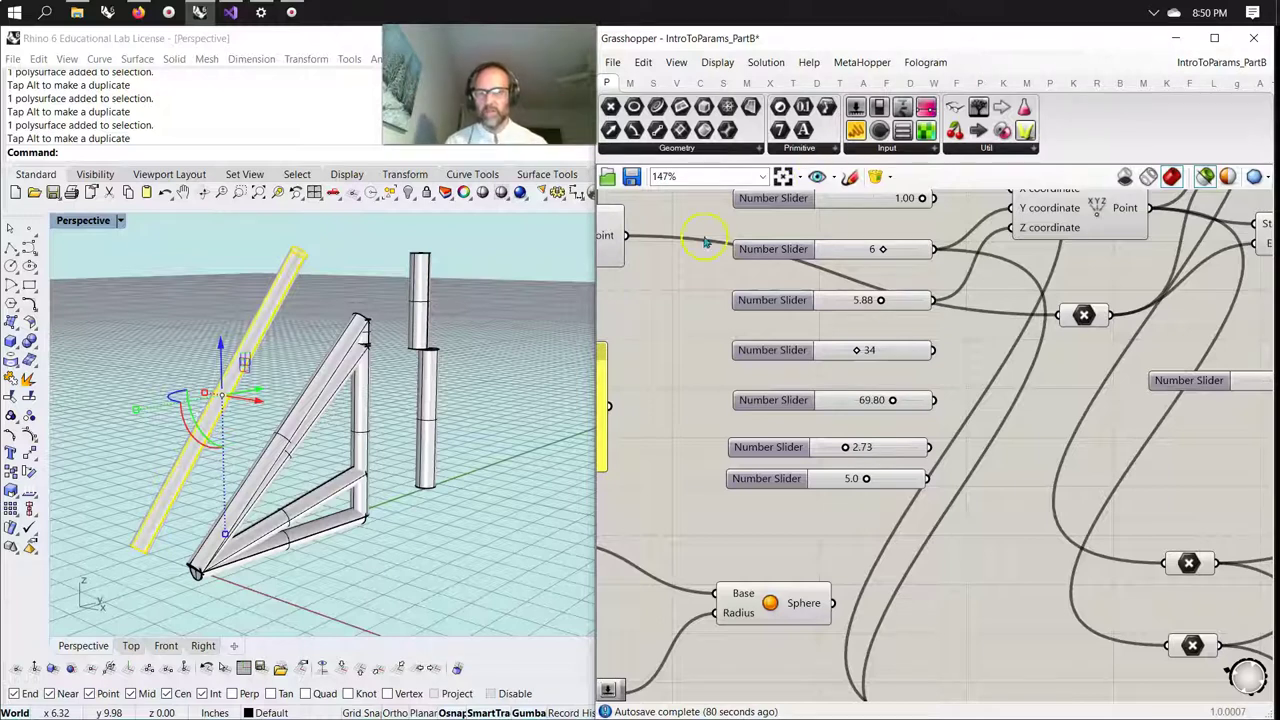
Select every component in the definition and turn its preview on.
scroll(391, 434, "down", 11)
right_click_drag(391, 434, 420, 462)
scroll(400, 460, "down", 9)
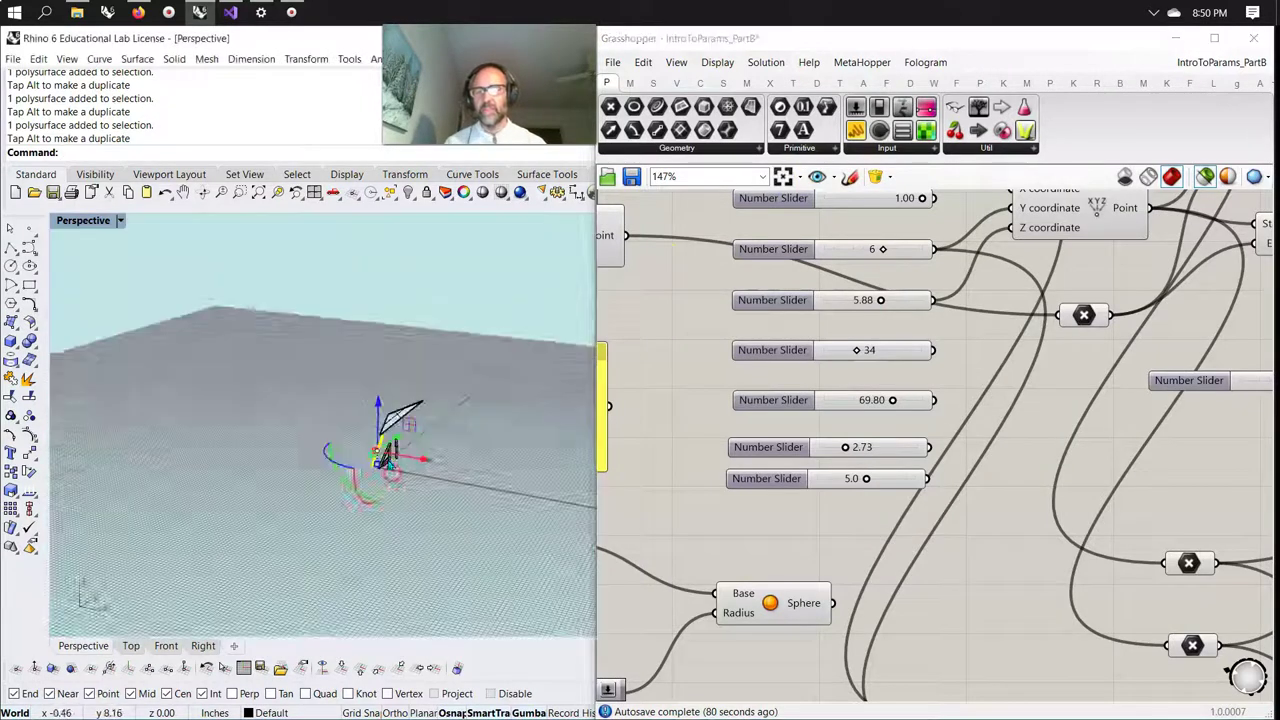
scroll(955, 413, "down", 10)
left_click_drag(1137, 528, 666, 338)
right_click(666, 340)
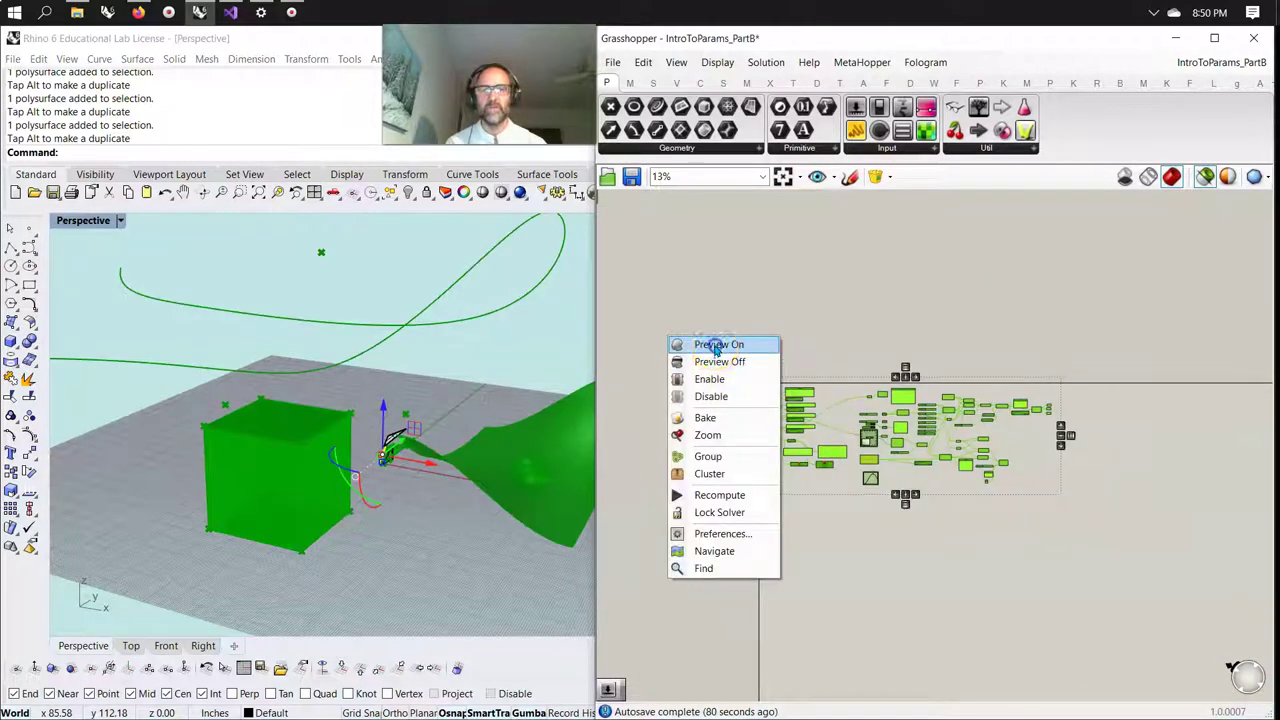
left_click(712, 344)
Select all the baked pipe polysurfaces in the Perspective view and delete them.
left_click(453, 539)
right_click_drag(554, 511, 483, 509)
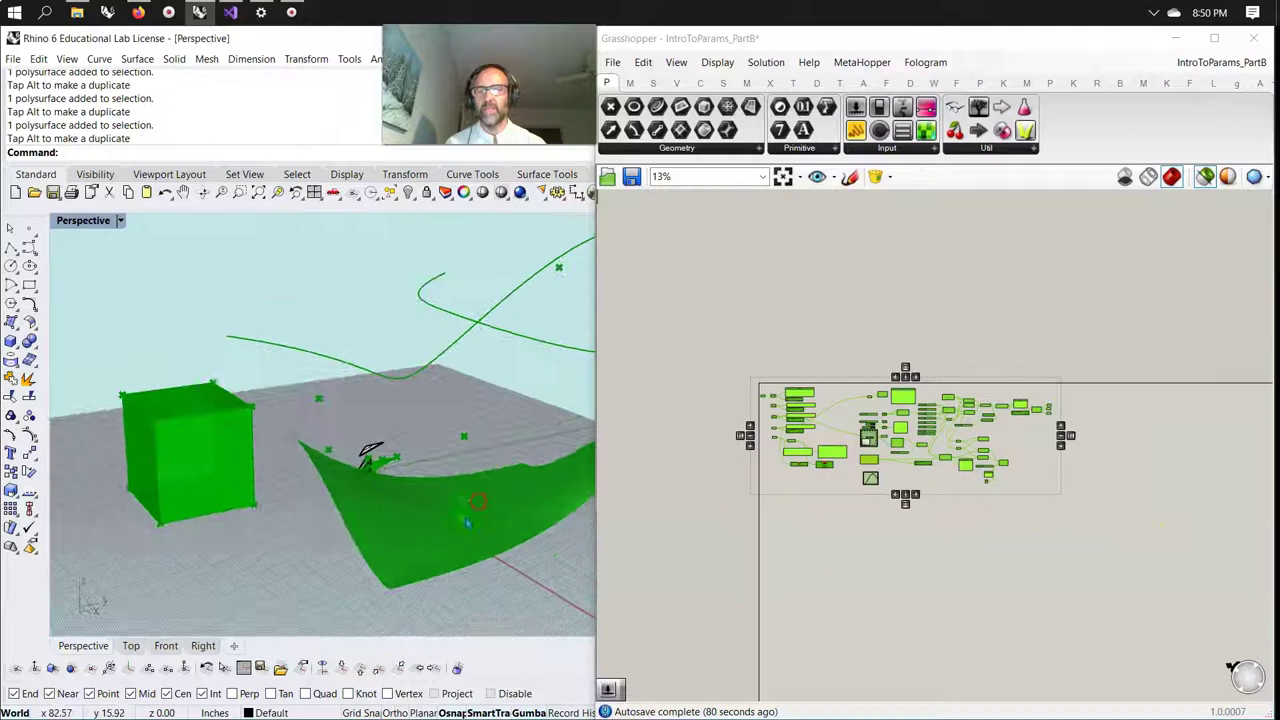
scroll(473, 522, "up", 6)
scroll(475, 520, "down", 6)
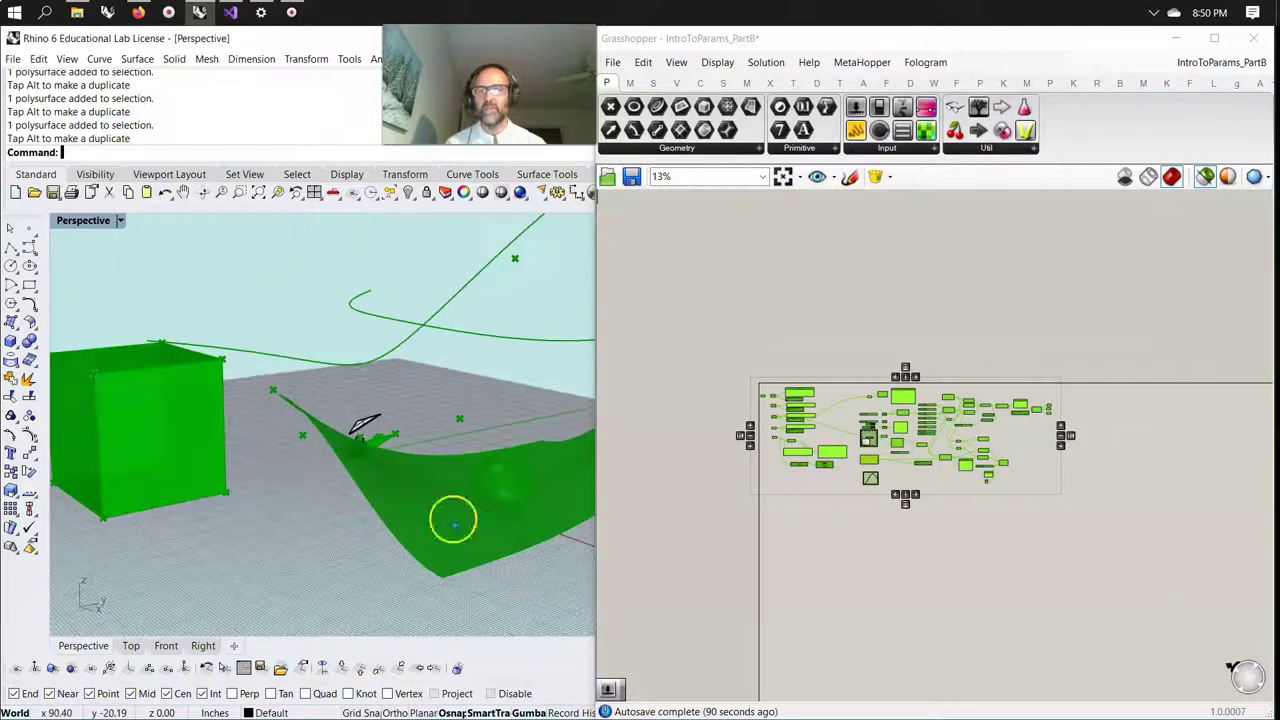
right_click_drag(454, 525, 459, 535)
left_click_drag(400, 518, 328, 398)
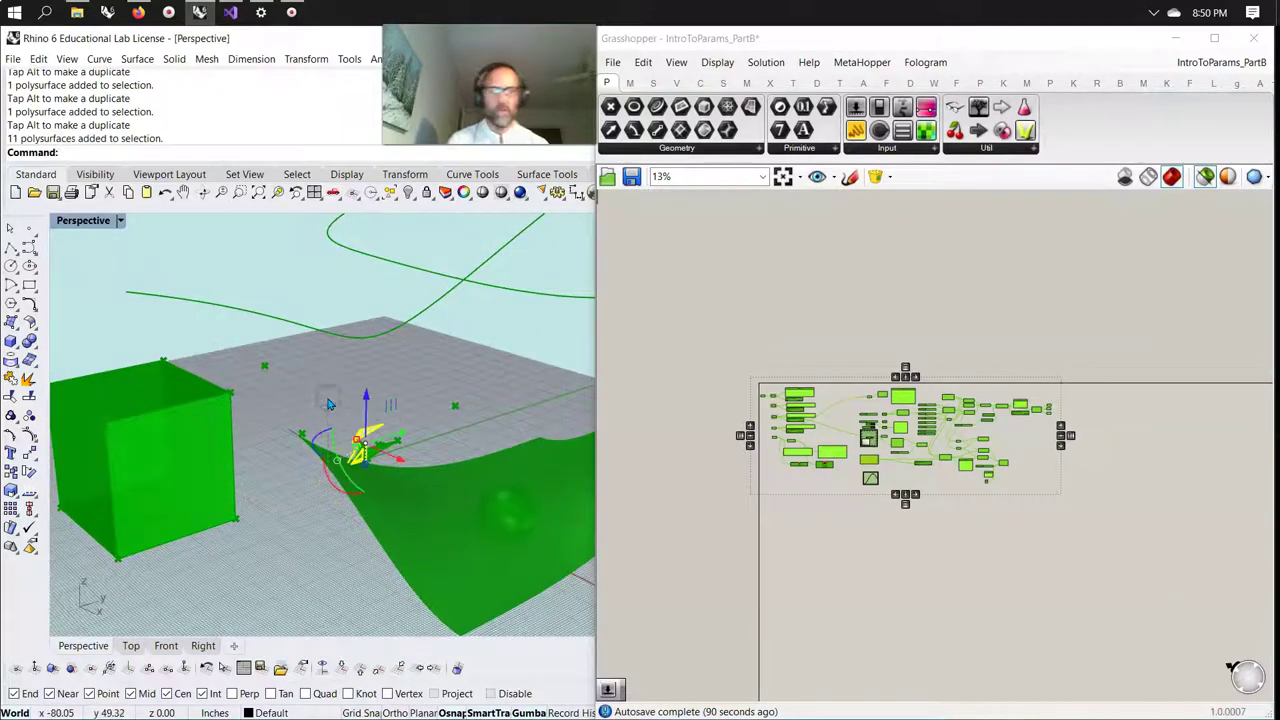
key("Delete")
right_click_drag(408, 497, 140, 313)
Show the hidden box, curve and surface in Rhino.
left_click(83, 174)
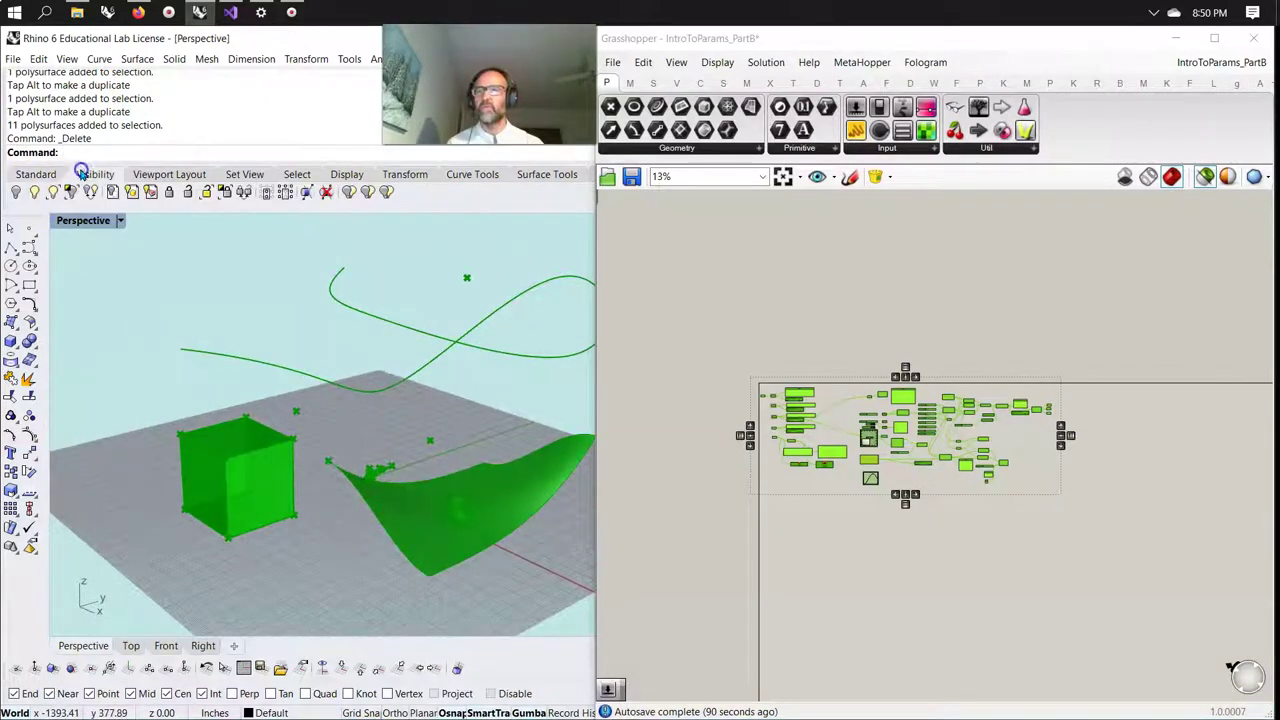
left_click(36, 191)
right_click_drag(186, 349, 303, 497)
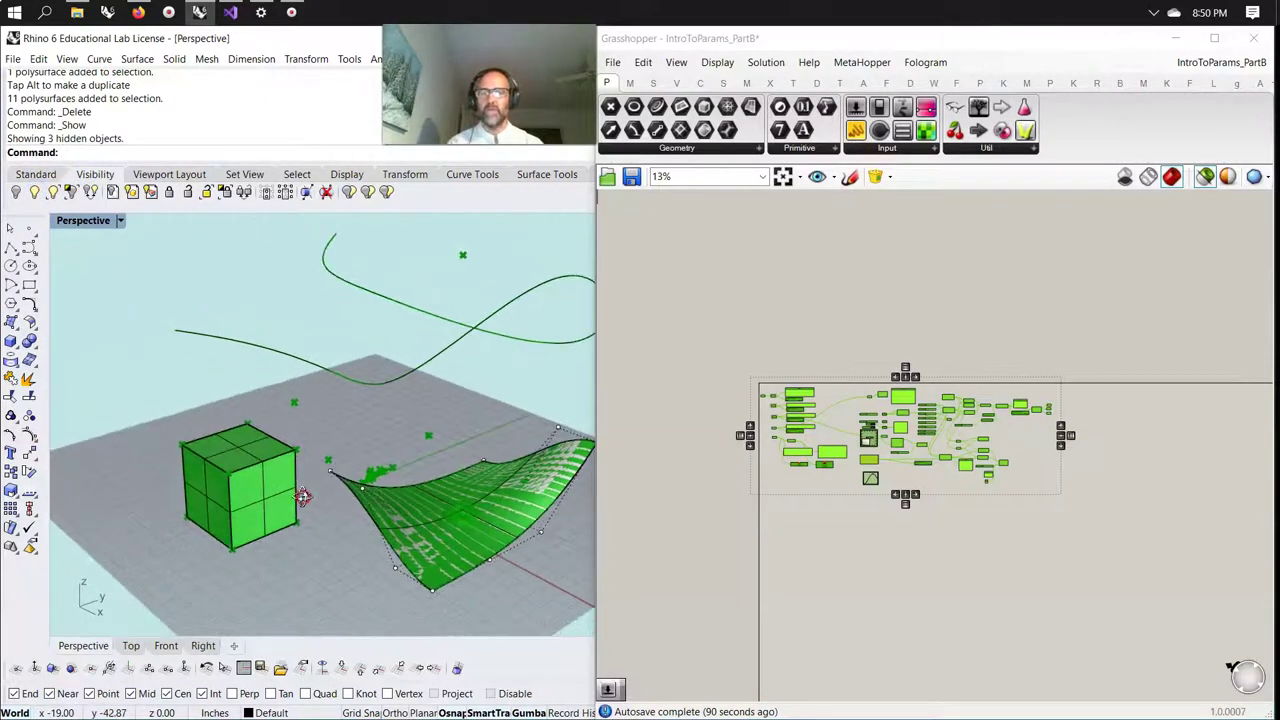
Shift the MD Slider's point to about 0.65 and 0.6, and clear the component selection.
scroll(803, 550, "up", 8)
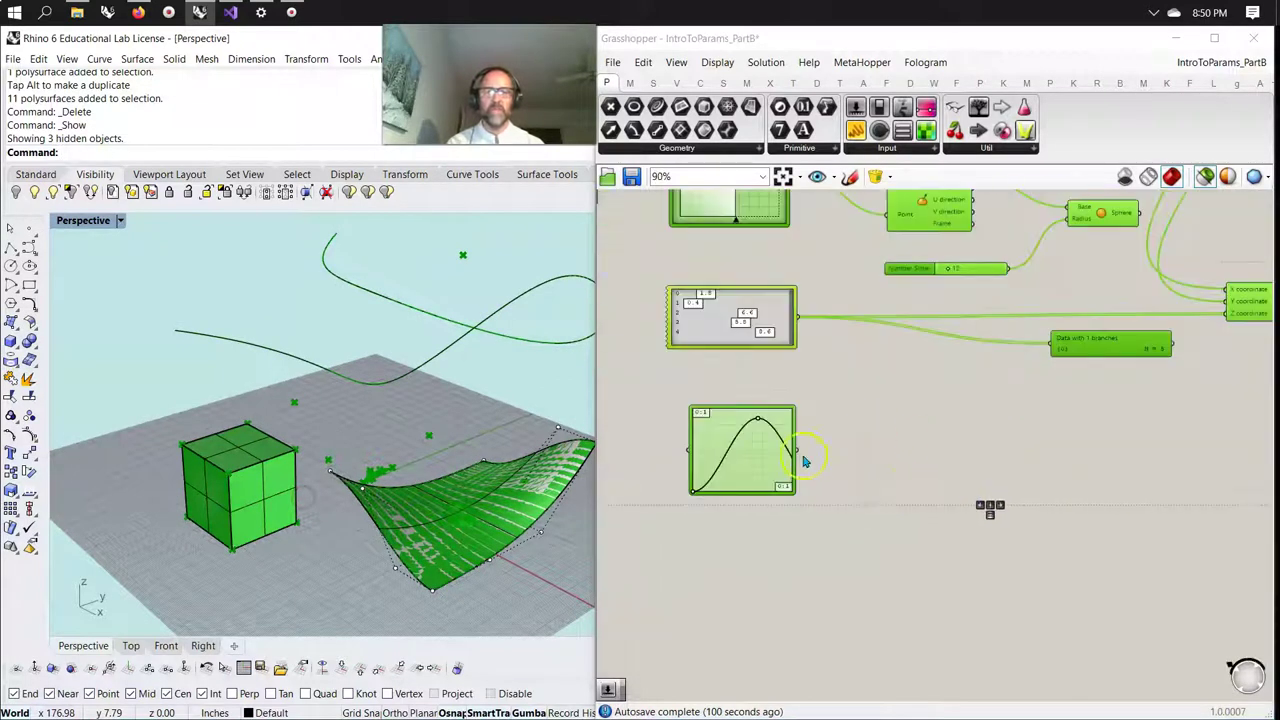
right_click_drag(760, 380, 882, 527)
mouse_move(859, 326)
left_mouse_down()
mouse_move(837, 337)
mouse_move(840, 314)
mouse_move(874, 329)
mouse_move(872, 309)
left_mouse_up()
left_click(975, 401)
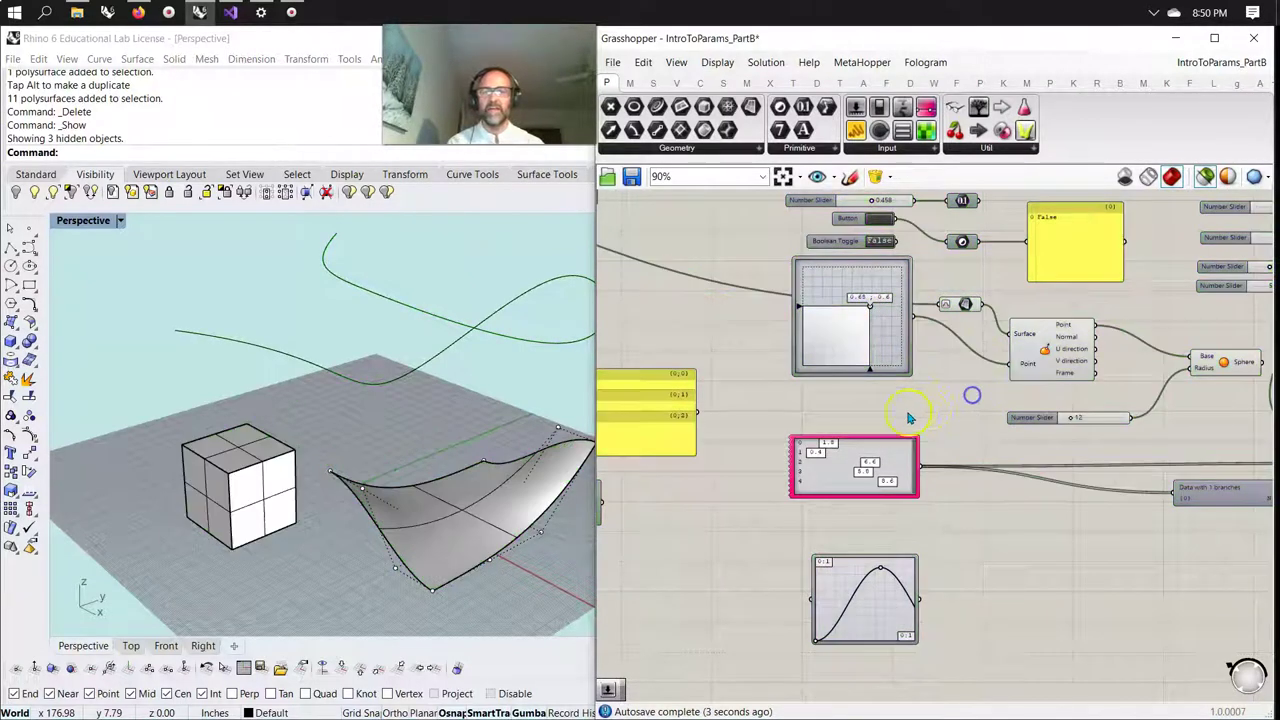
scroll(848, 346, "down", 3)
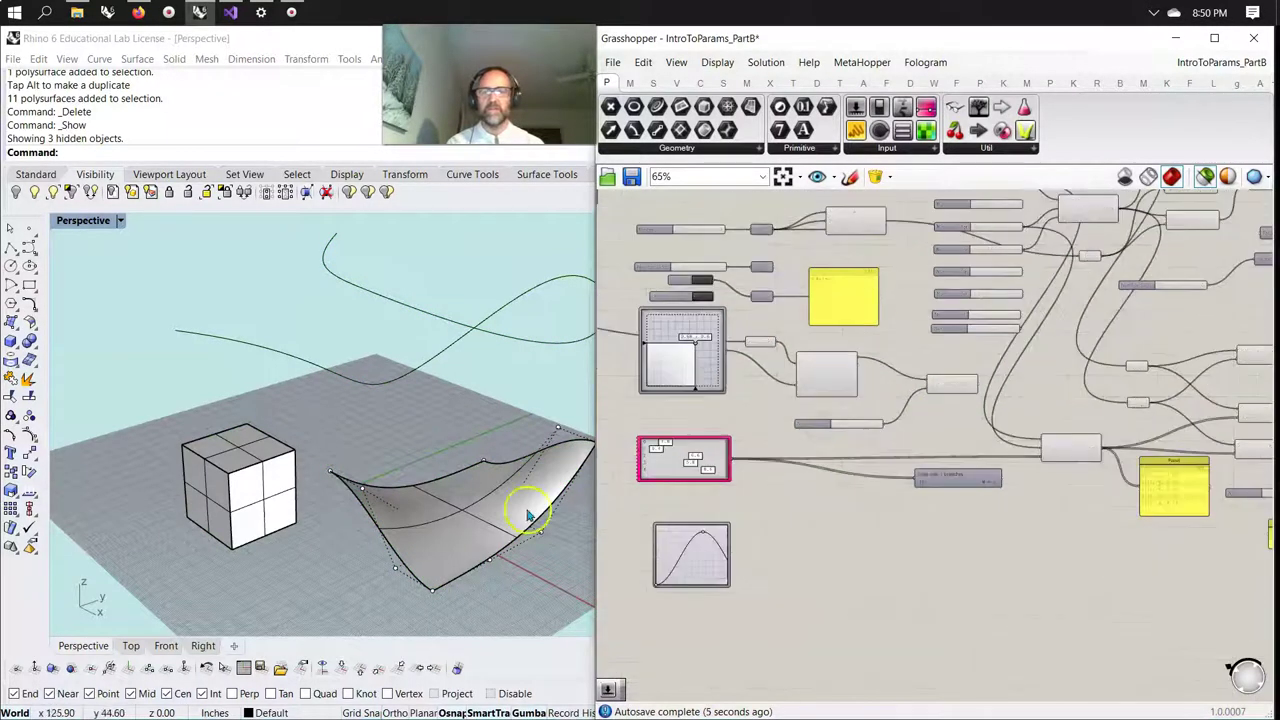
Select the referenced curve, surface and box in Rhino and hide them.
left_click(539, 591)
left_click_drag(539, 591, 163, 295)
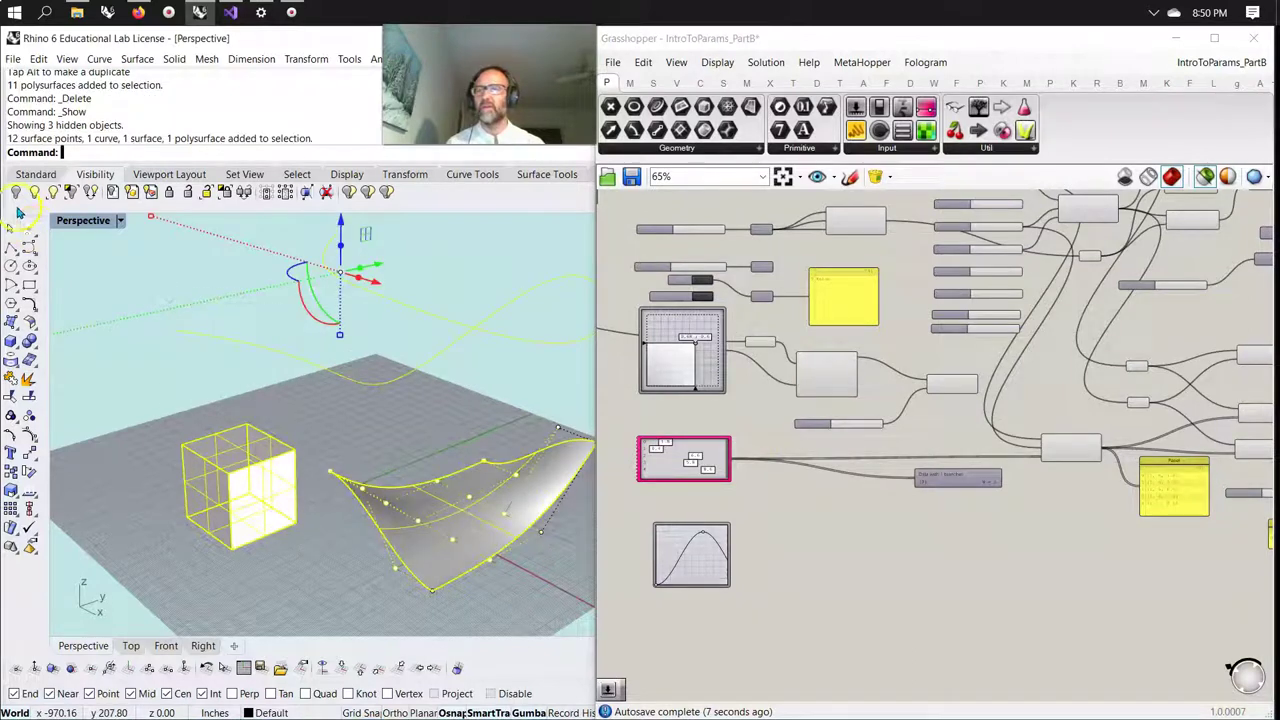
left_click(17, 193)
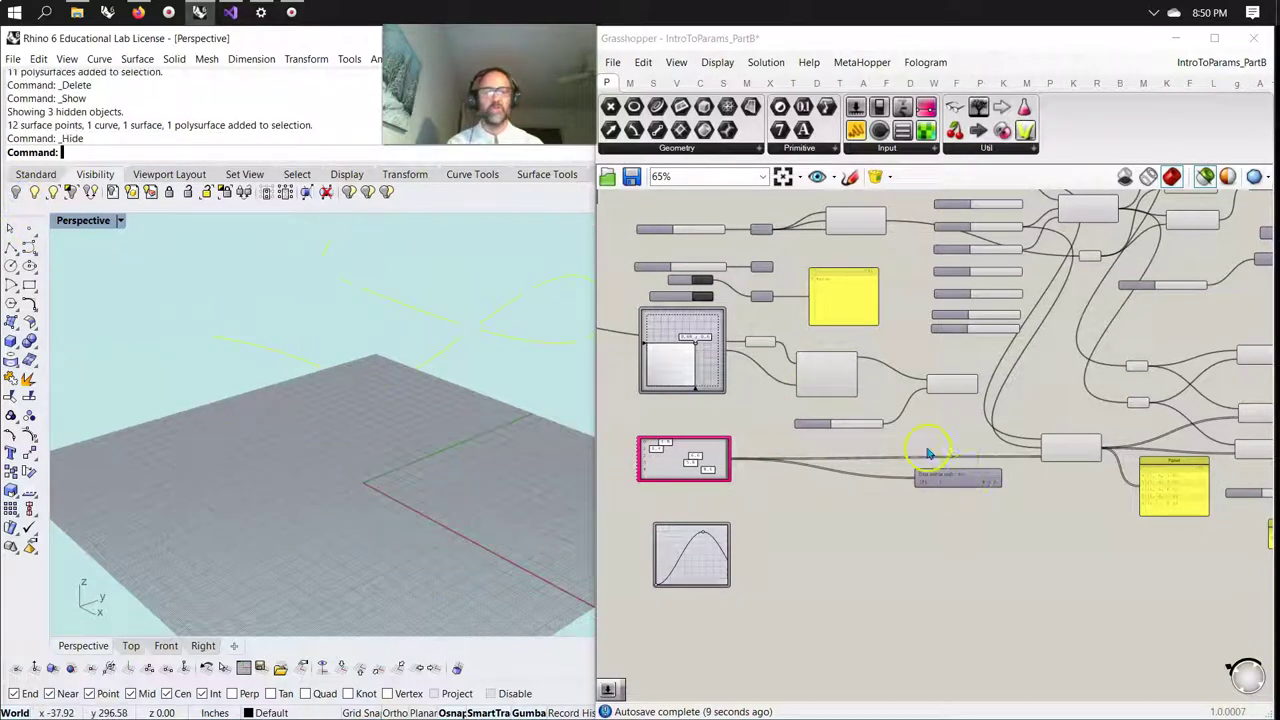
Turn off the selected-only preview so all components draw, and select the Sphere component to highlight its geometry.
scroll(928, 455, "down", 2)
left_click(1205, 176)
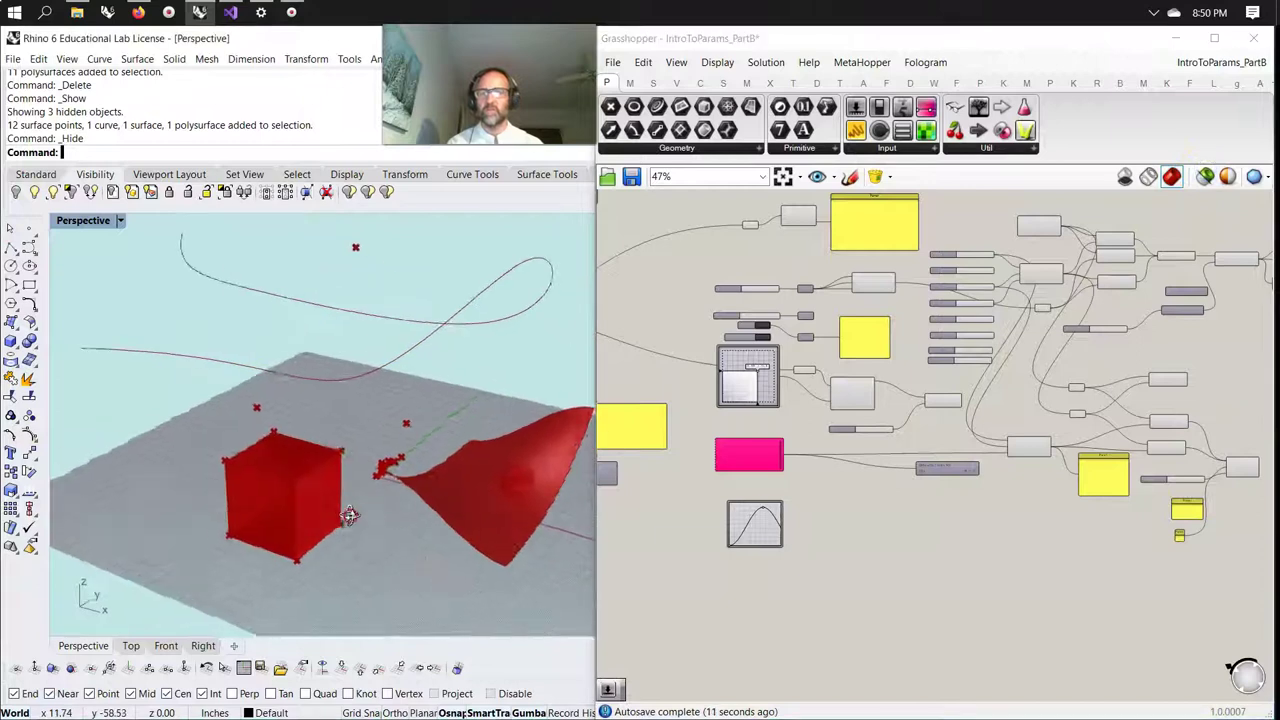
scroll(966, 577, "up", 4)
right_click_drag(1049, 494, 827, 565)
left_click(681, 343)
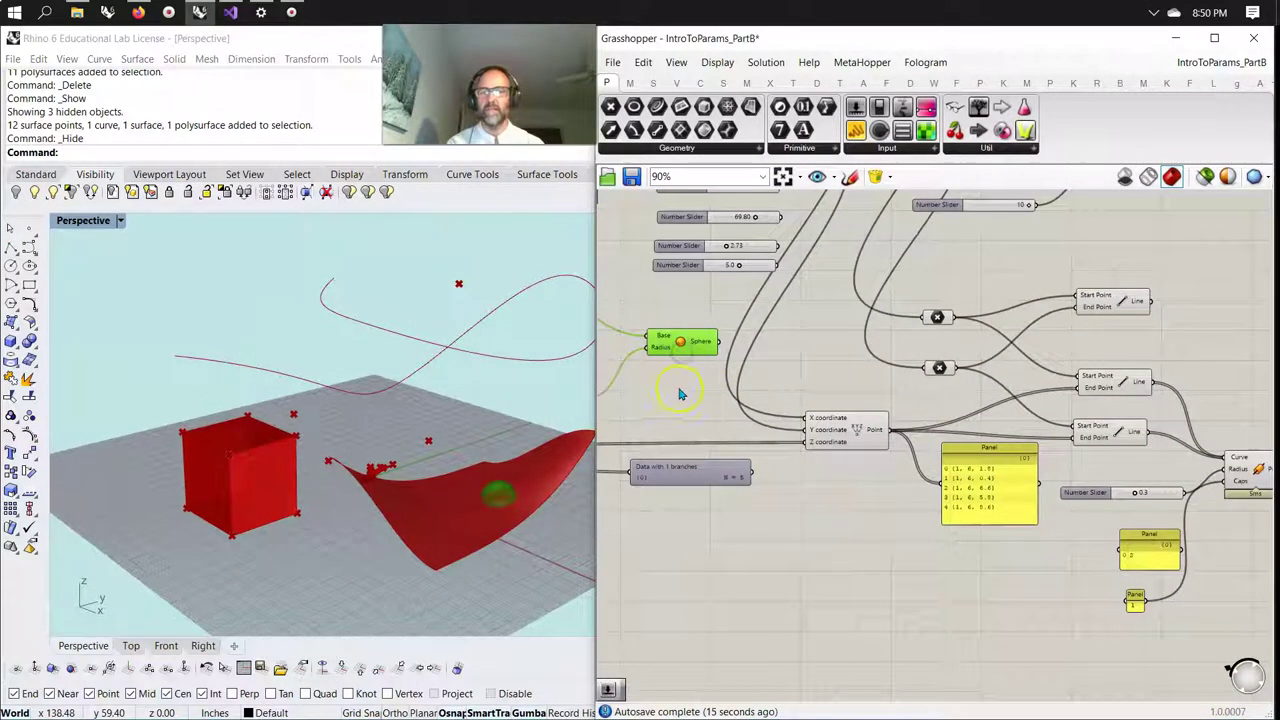
In the Grasshopper viewport preferences, set the document material for selected geometry to blue, RGB 0, 145, 255.
left_click(613, 63)
left_click(654, 376)
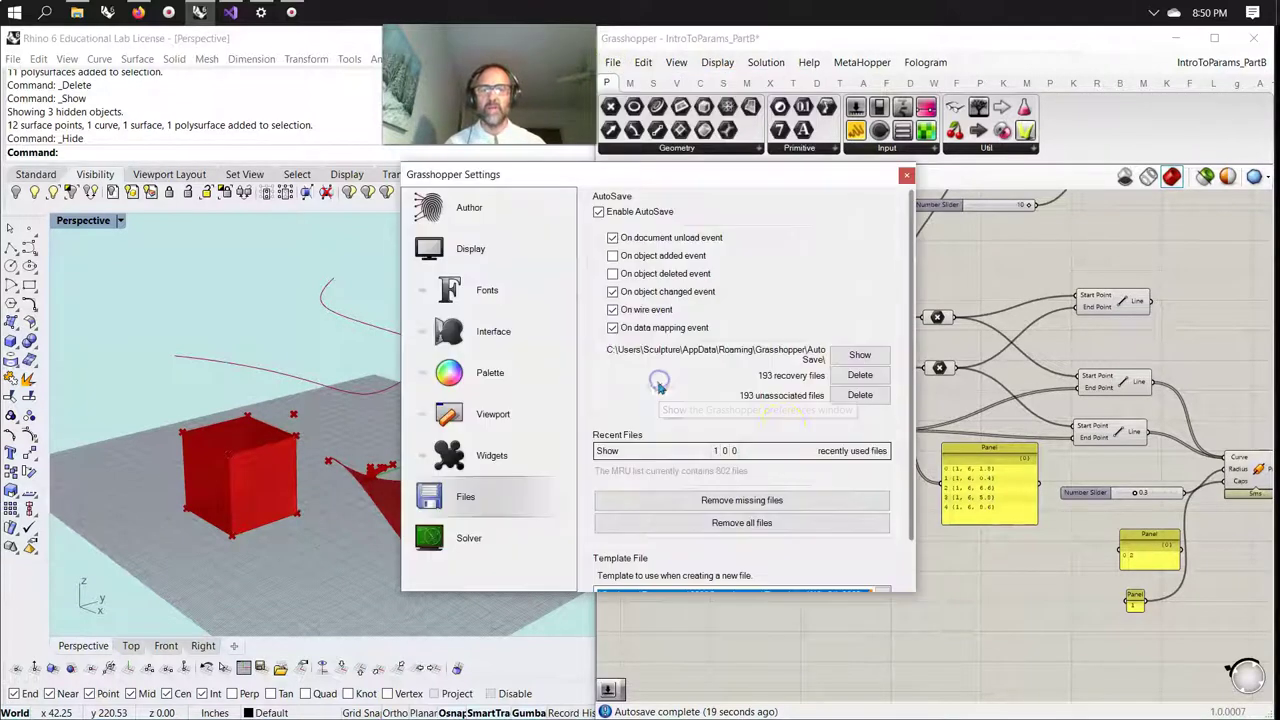
left_click(458, 414)
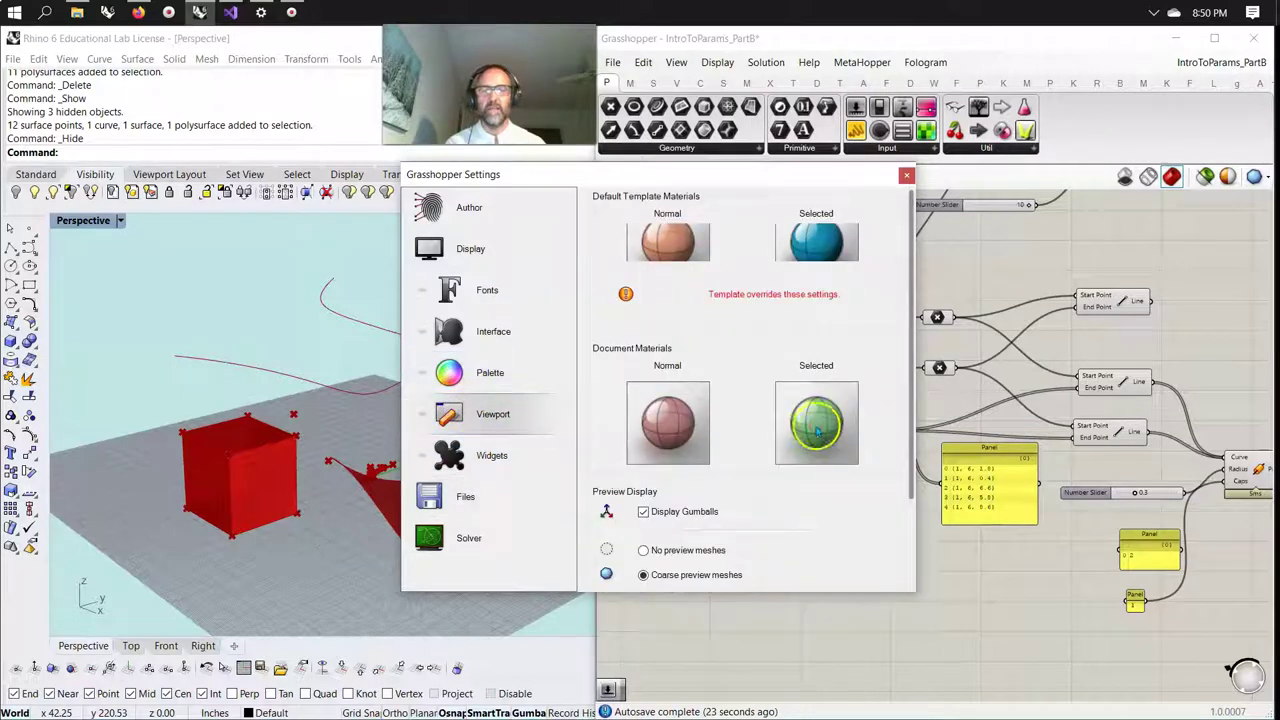
left_click(816, 428)
left_click_drag(946, 612, 929, 571)
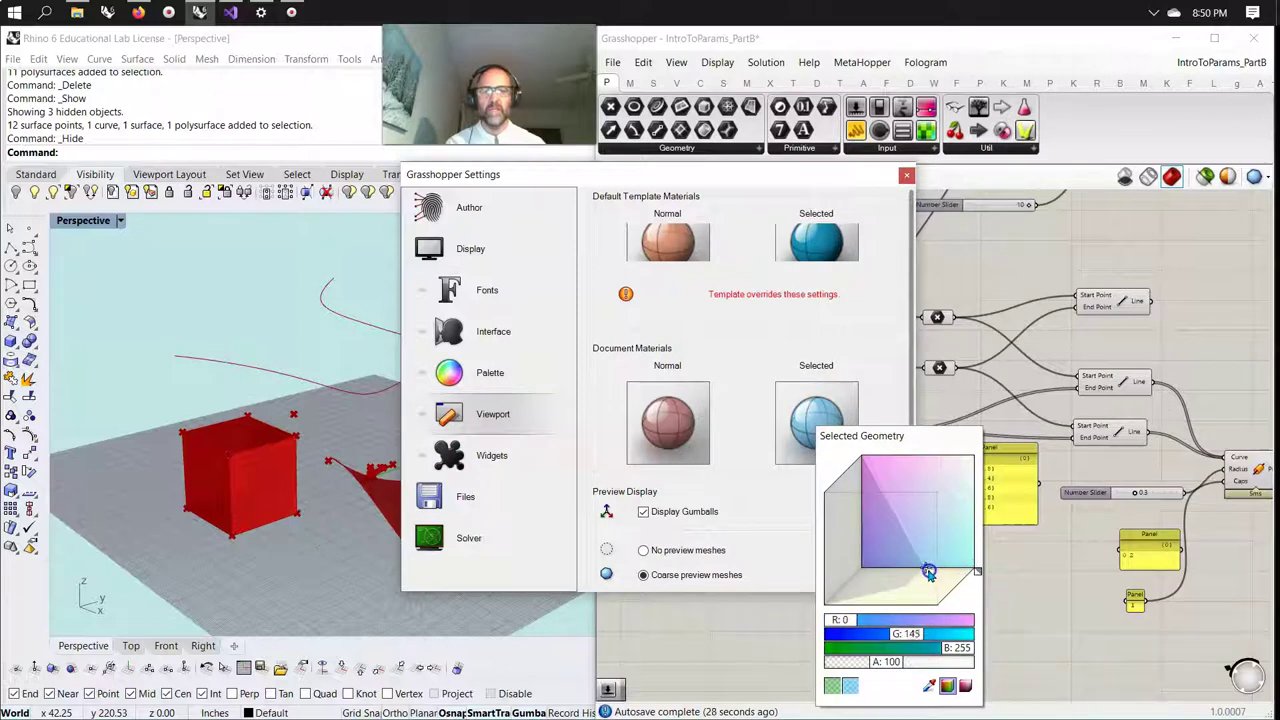
left_click(1040, 600)
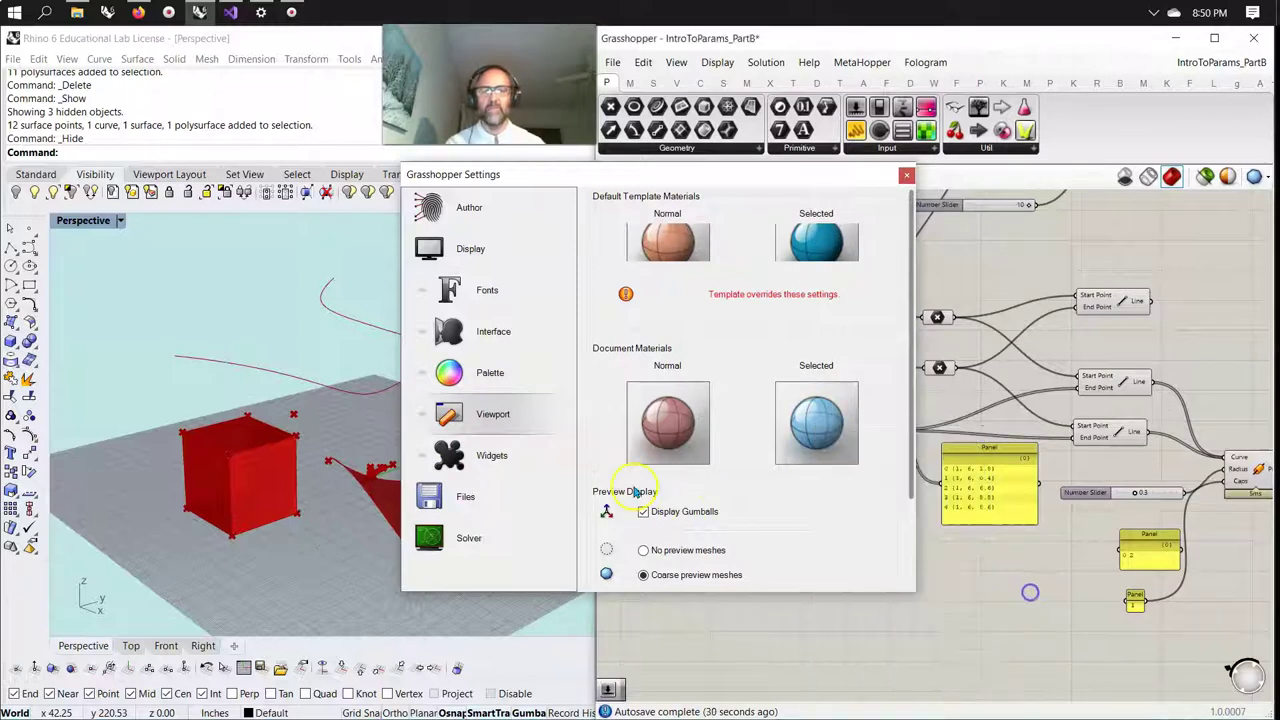
Set the document material for normal, unselected geometry to yellow and close the settings.
left_click(680, 450)
left_click(750, 512)
left_click_drag(750, 512, 767, 517)
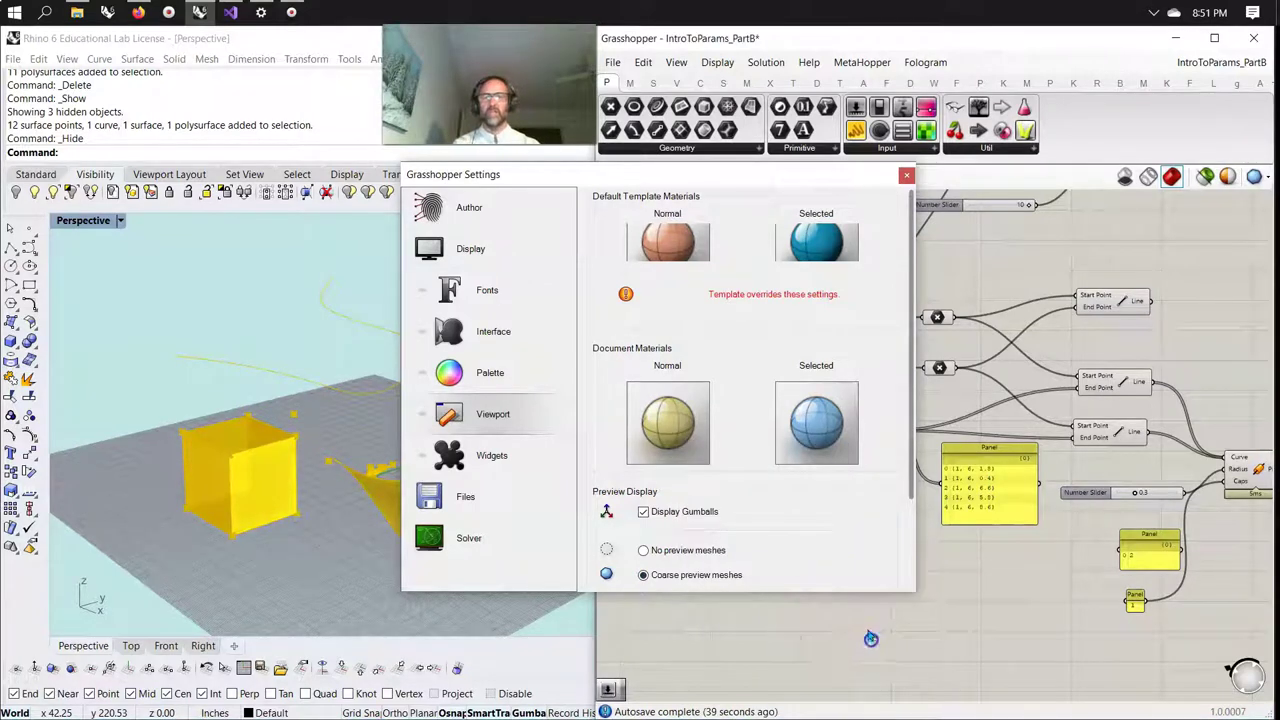
left_click(906, 175)
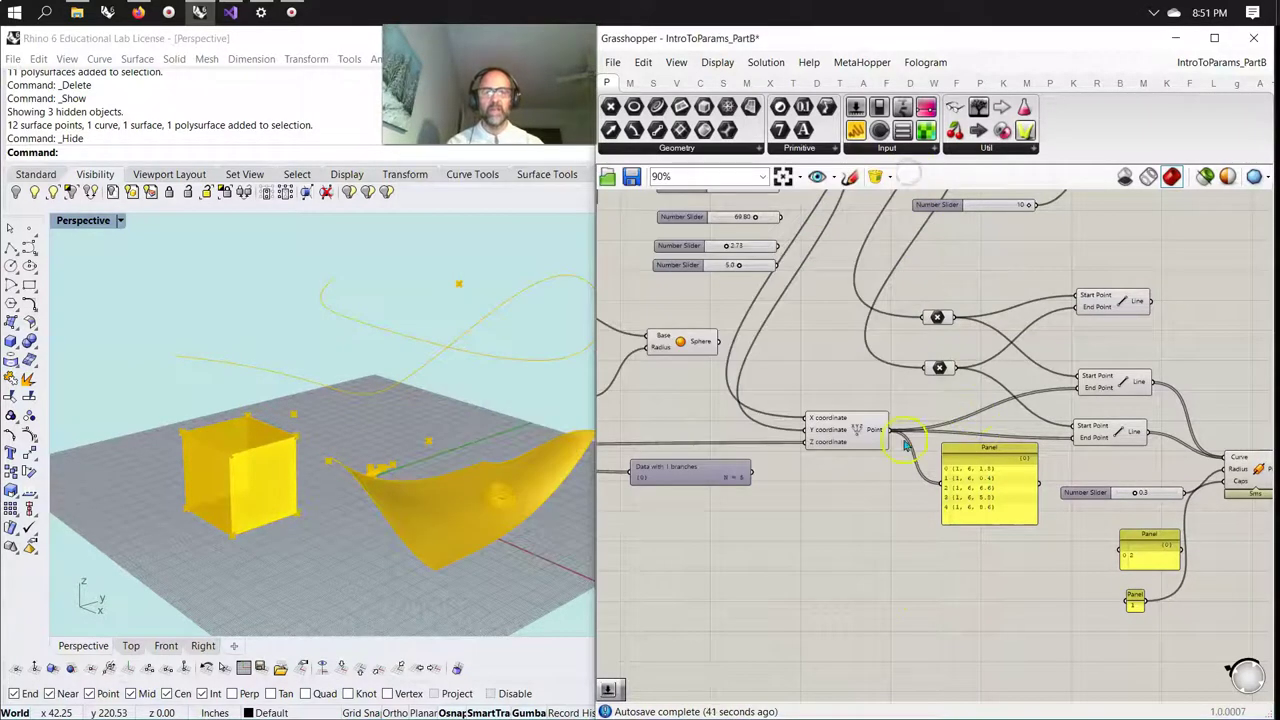
Select the Sphere component to highlight its geometry, and shift the MD Slider's point to about 0.57 and 0.5.
right_click_drag(842, 521, 948, 540)
left_click(806, 372)
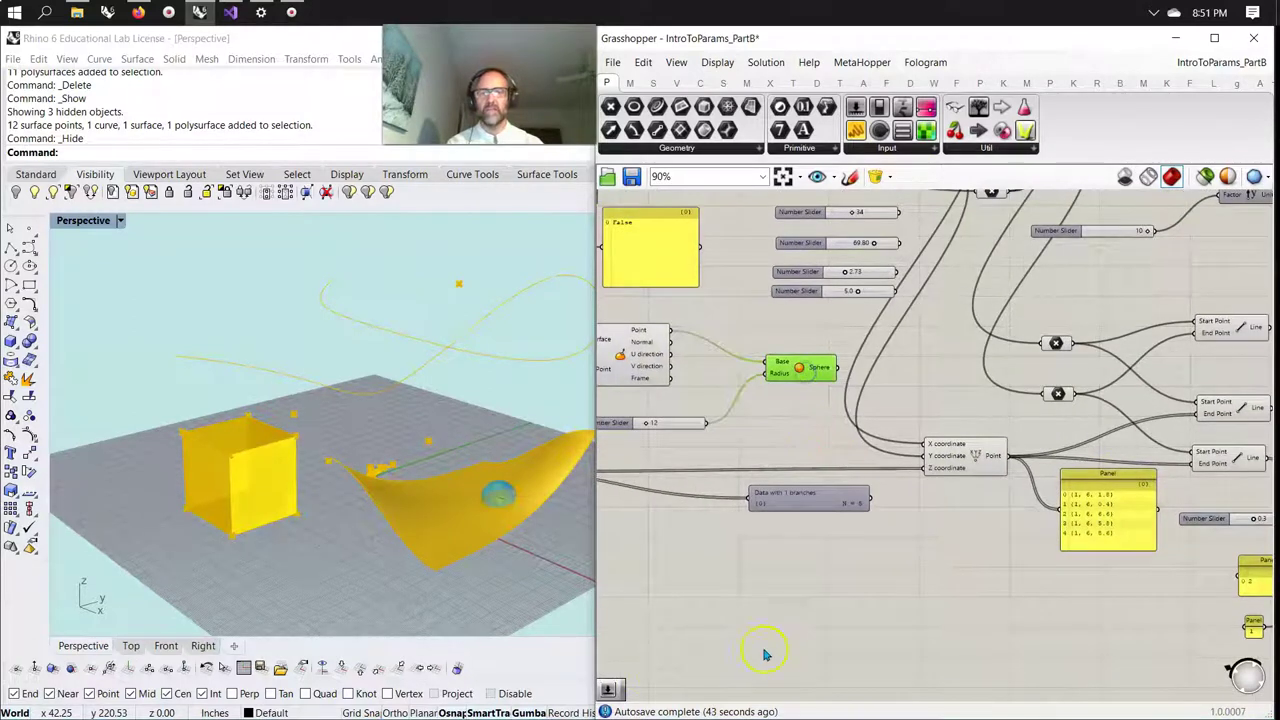
right_click_drag(766, 654, 988, 674)
right_click_drag(800, 538, 979, 578)
mouse_move(838, 385)
left_mouse_down()
mouse_move(837, 372)
mouse_move(803, 440)
mouse_move(841, 399)
mouse_move(786, 409)
mouse_move(846, 414)
mouse_move(820, 400)
mouse_move(828, 413)
mouse_move(829, 390)
left_mouse_up()
right_click_drag(790, 466, 1029, 560)
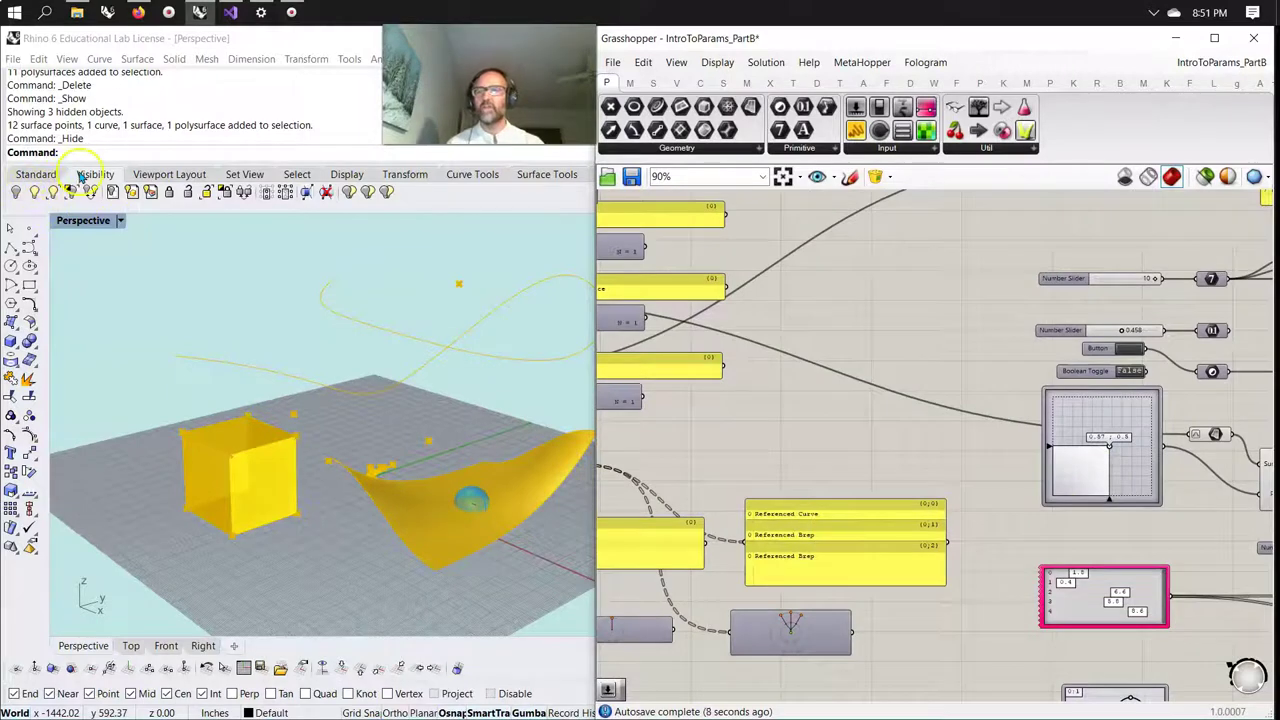
Show the hidden curve, surface and box in Rhino, and move the curve slightly.
left_click(52, 190)
left_click(332, 400)
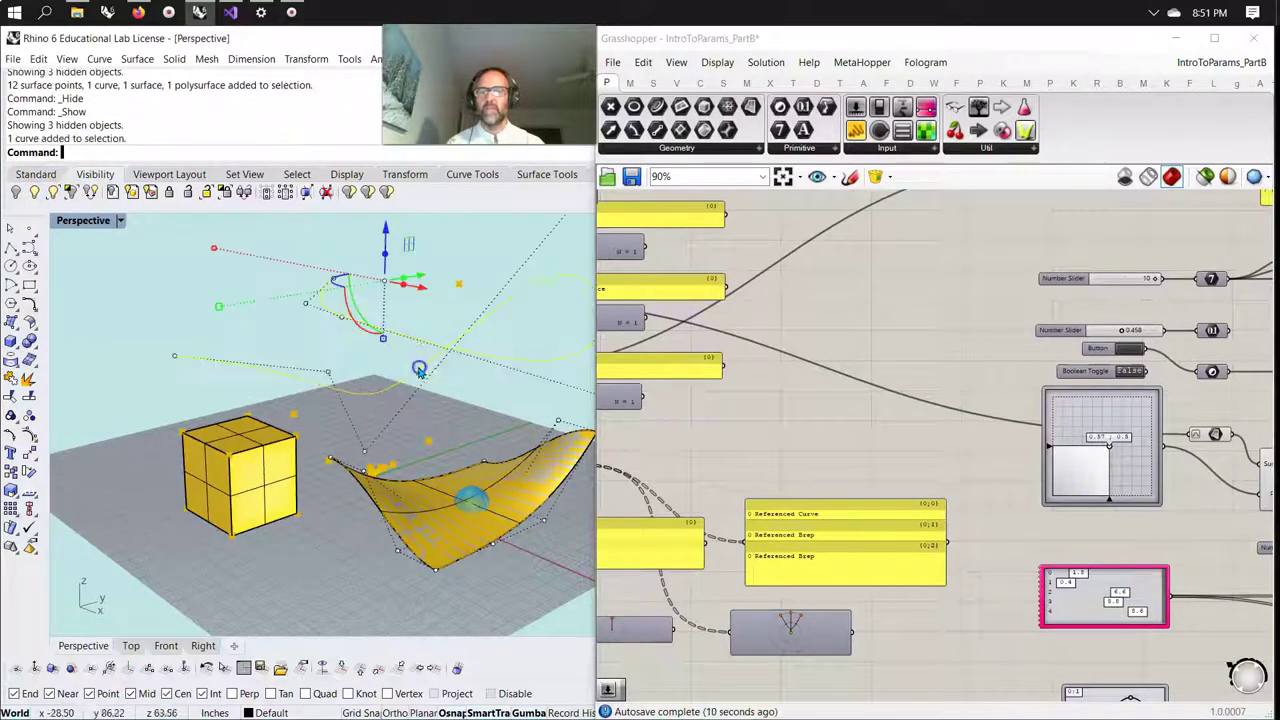
left_click_drag(349, 378, 287, 350)
left_click_drag(364, 371, 320, 386)
Move the Rhino box away from its Grasshopper preview, and clear the object selection.
left_click(258, 508)
left_click_drag(270, 490, 178, 448)
left_click(262, 544)
right_click_drag(320, 594, 350, 590)
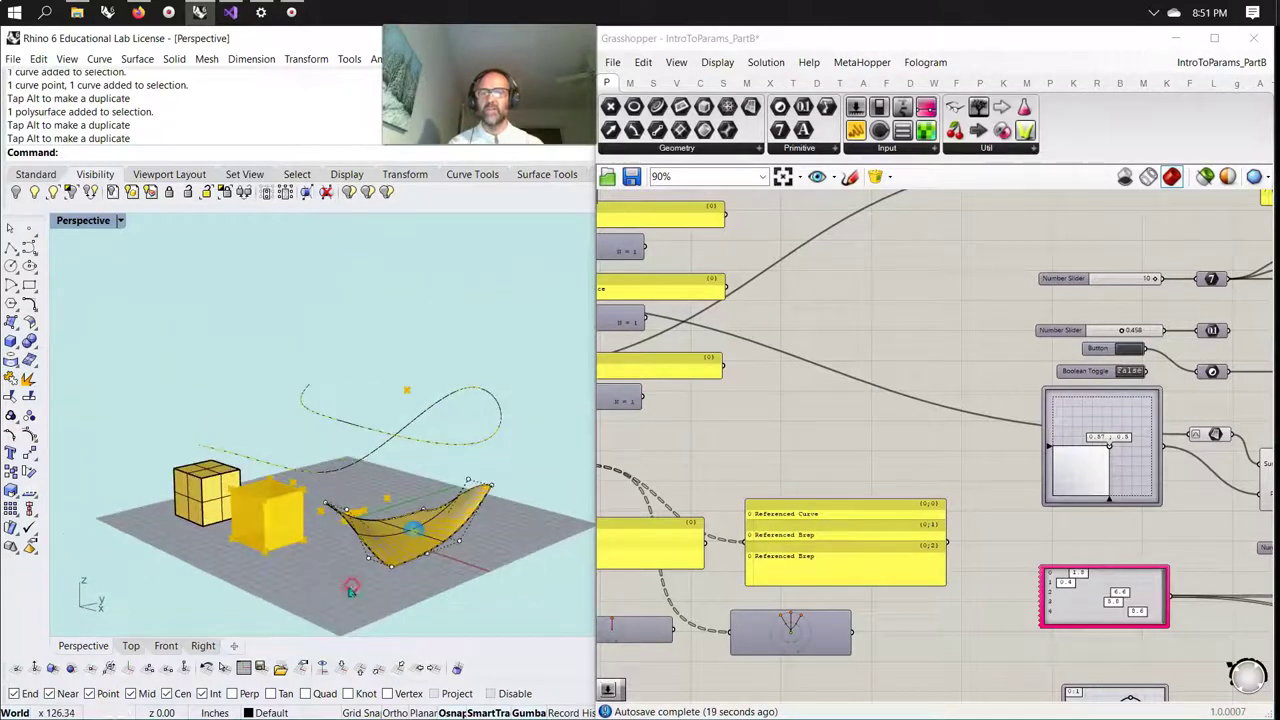
left_click(205, 488)
left_click(339, 558)
scroll(397, 560, "up", 3)
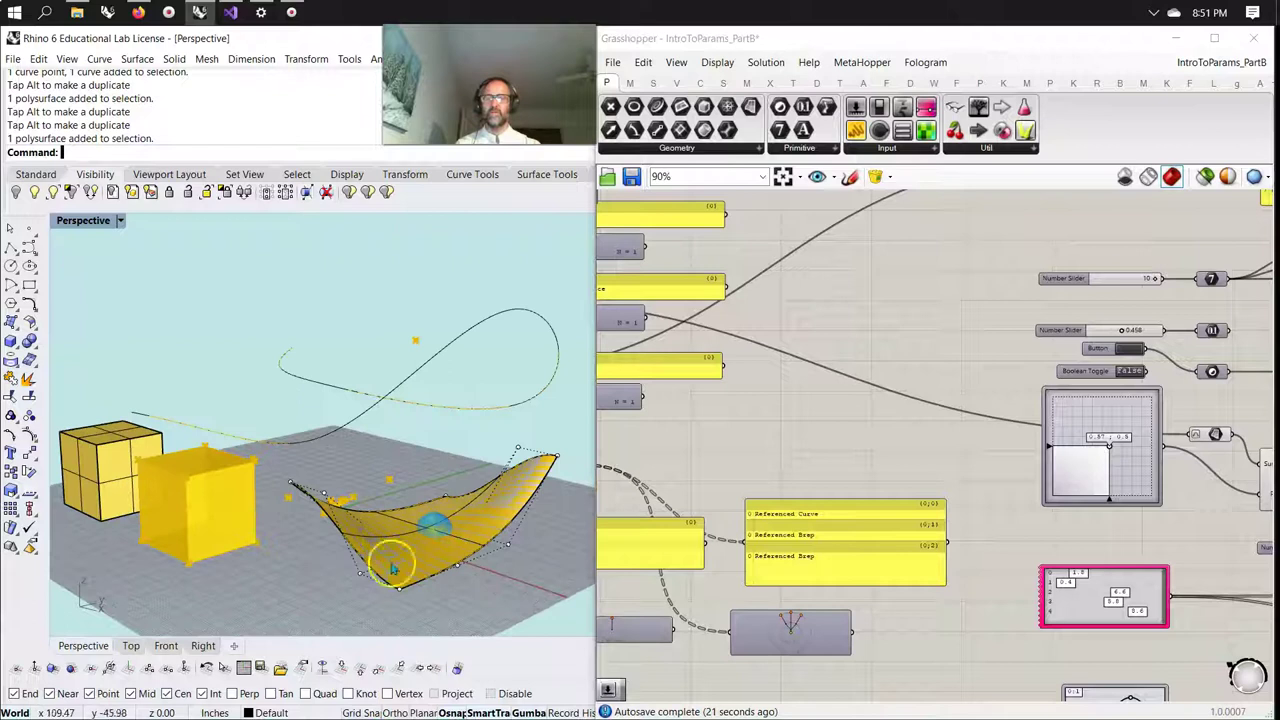
Move the Graph Mapper to the empty canvas area beyond the Faces, Edges and Vertices parameters.
scroll(900, 438, "down", 5)
right_click_drag(880, 466, 816, 460)
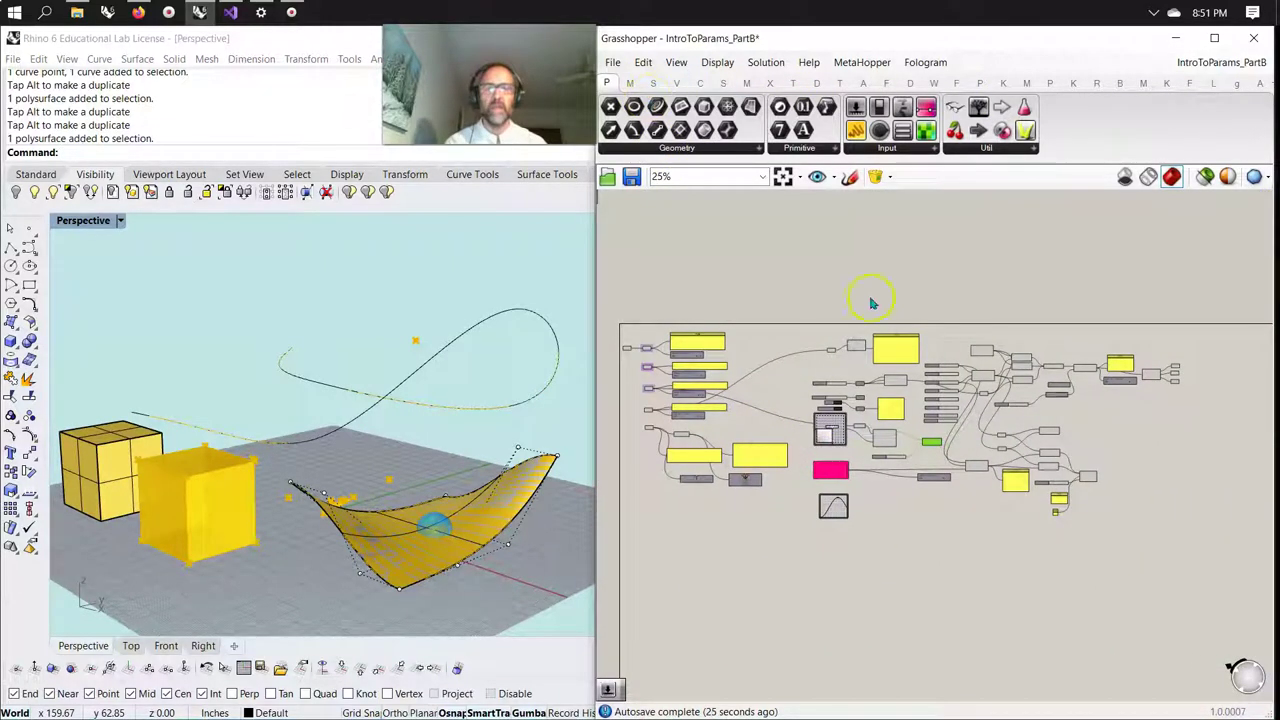
scroll(860, 529, "up", 5)
left_click(802, 502)
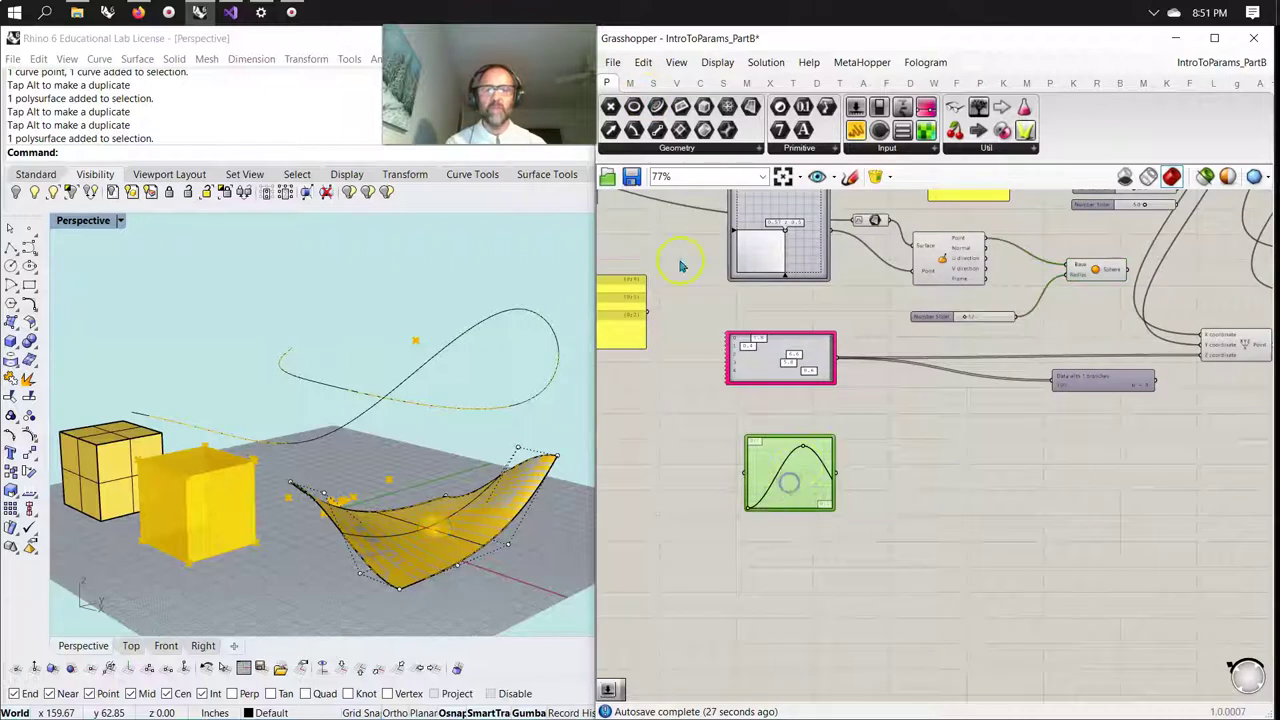
left_click_drag(788, 485, 1003, 452)
scroll(1003, 452, "down", 5)
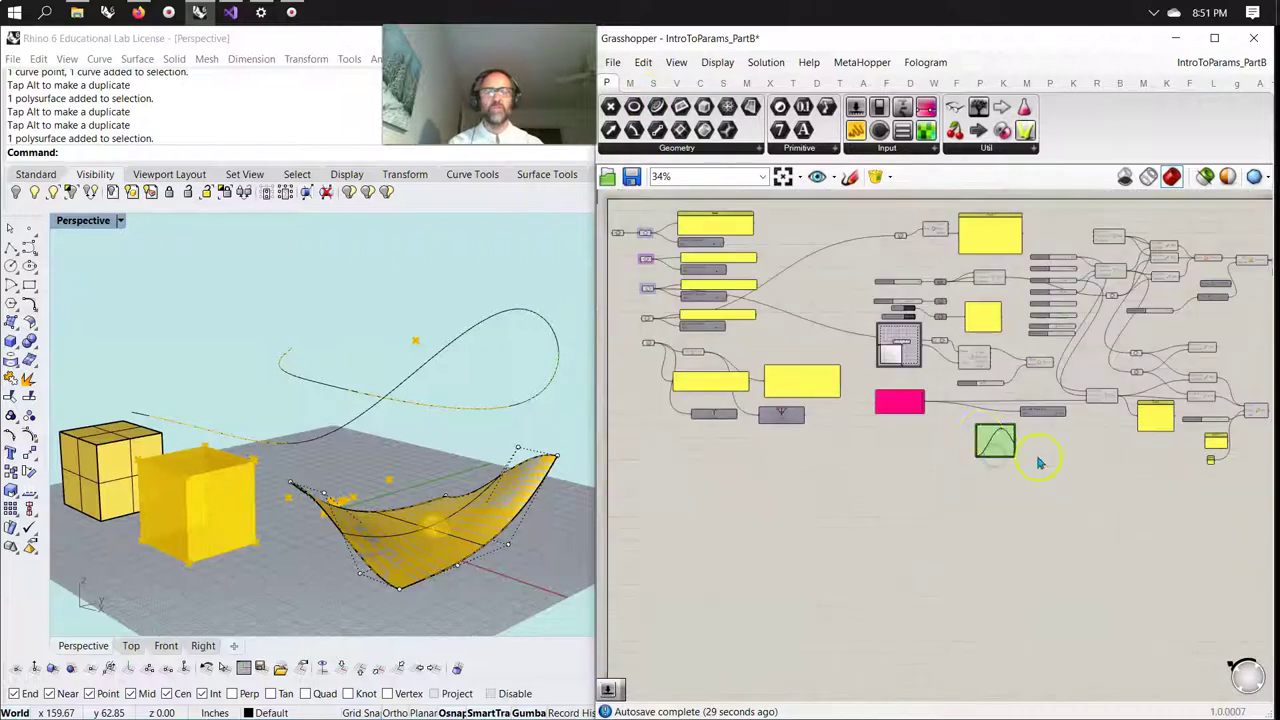
left_click_drag(620, 490, 1073, 305)
scroll(1073, 305, "up", 3)
scroll(1073, 304, "up", 3)
right_click_drag(992, 317, 923, 423)
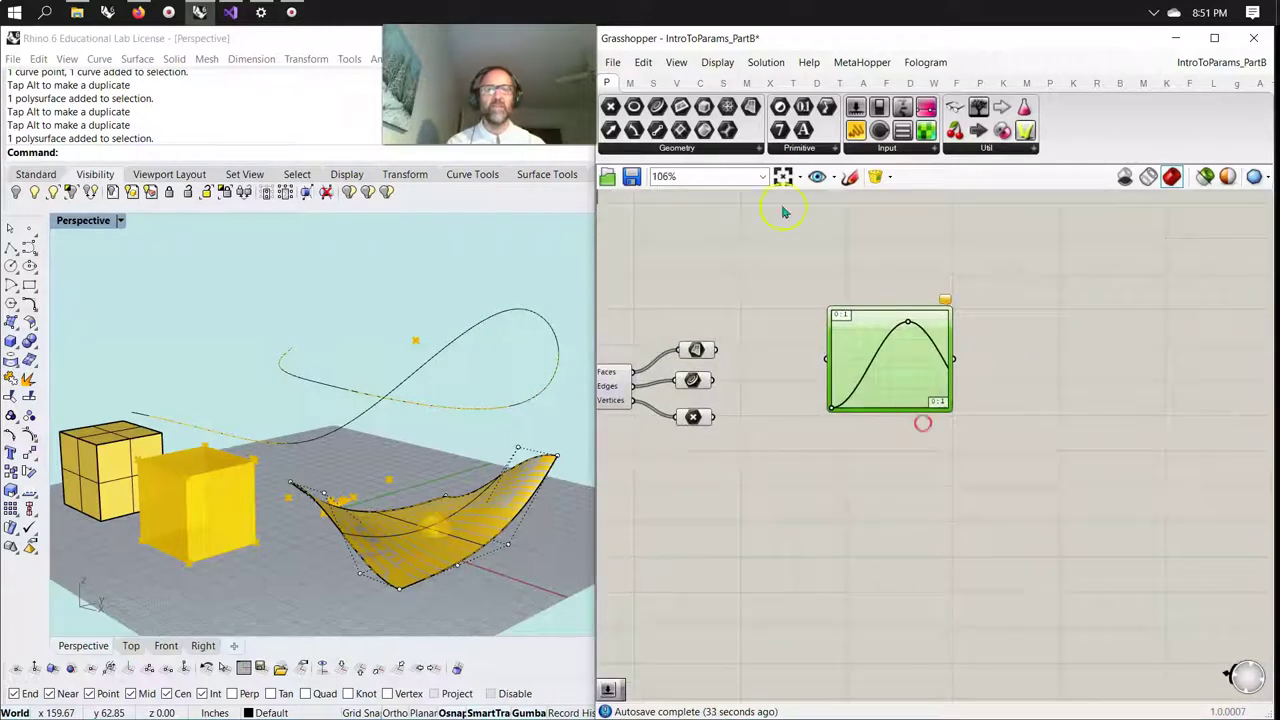
Add a second Graph Mapper directly below the existing one.
left_click(880, 146)
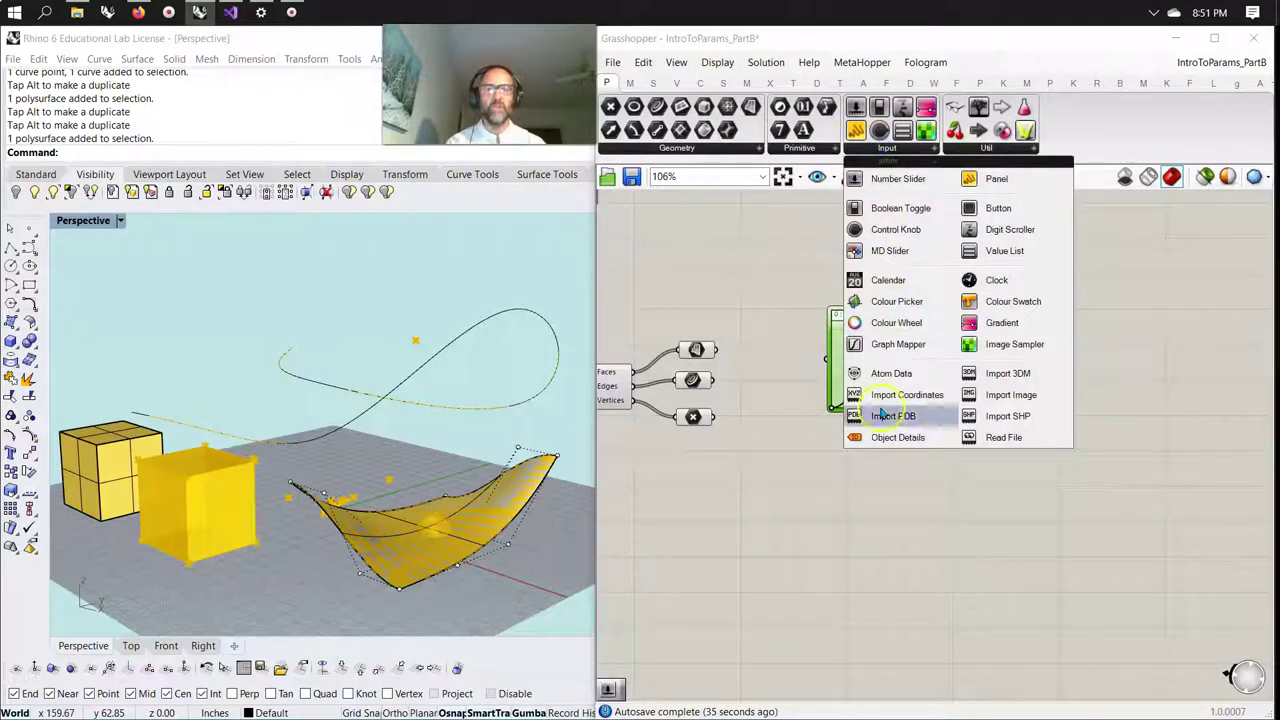
left_click(882, 340)
left_click(884, 472)
left_click(886, 482)
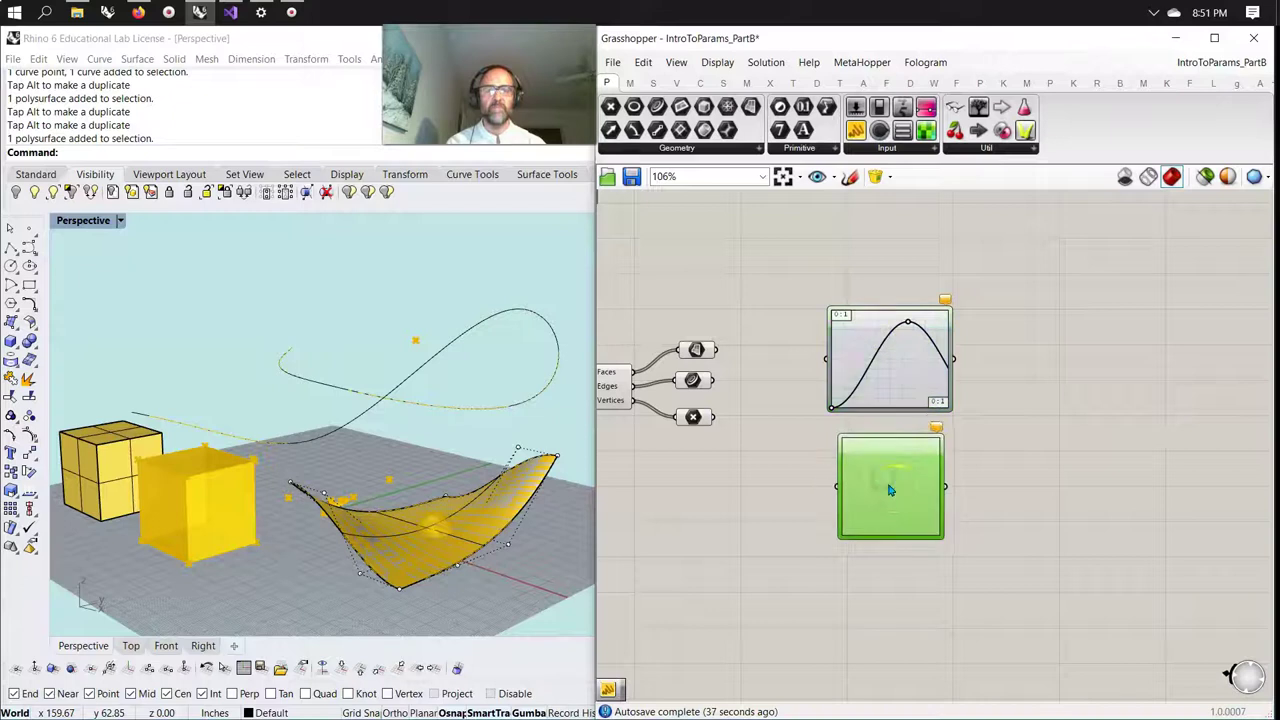
Set the new Graph Mapper's graph type to Parabola and adjust its curve point, accepting the Graph Editor's settings.
right_click(894, 490)
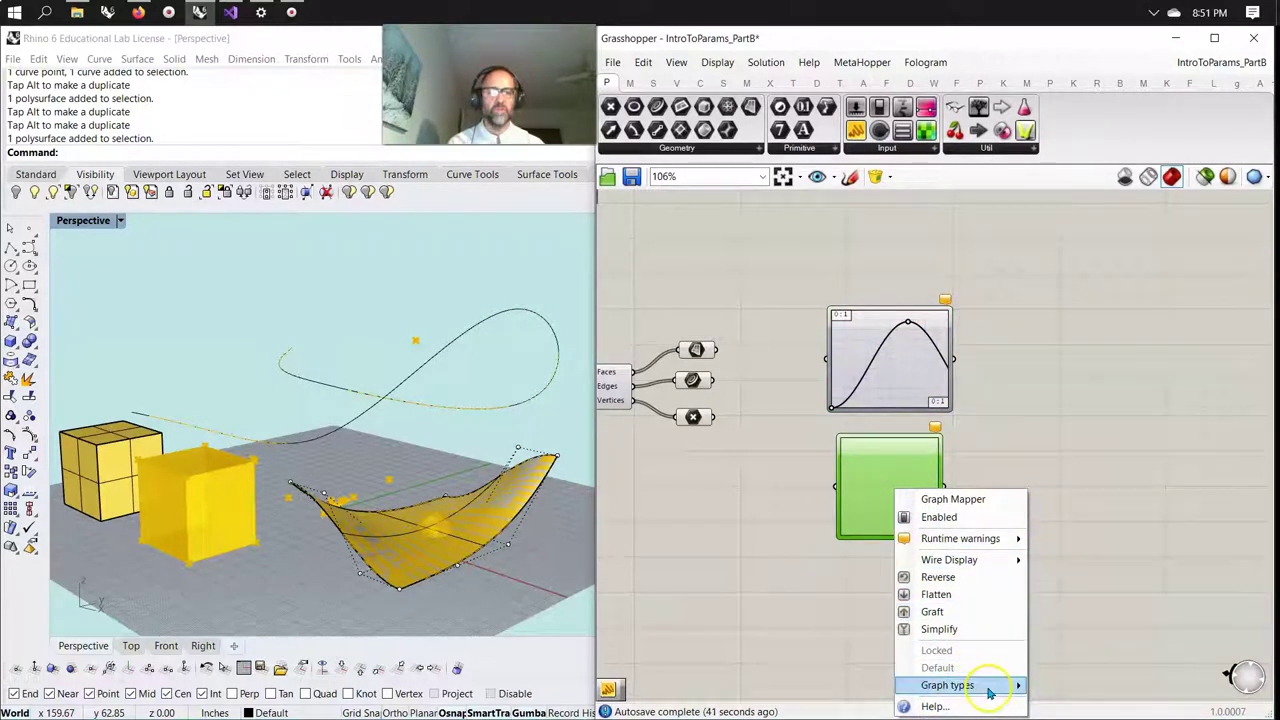
mouse_move(991, 688)
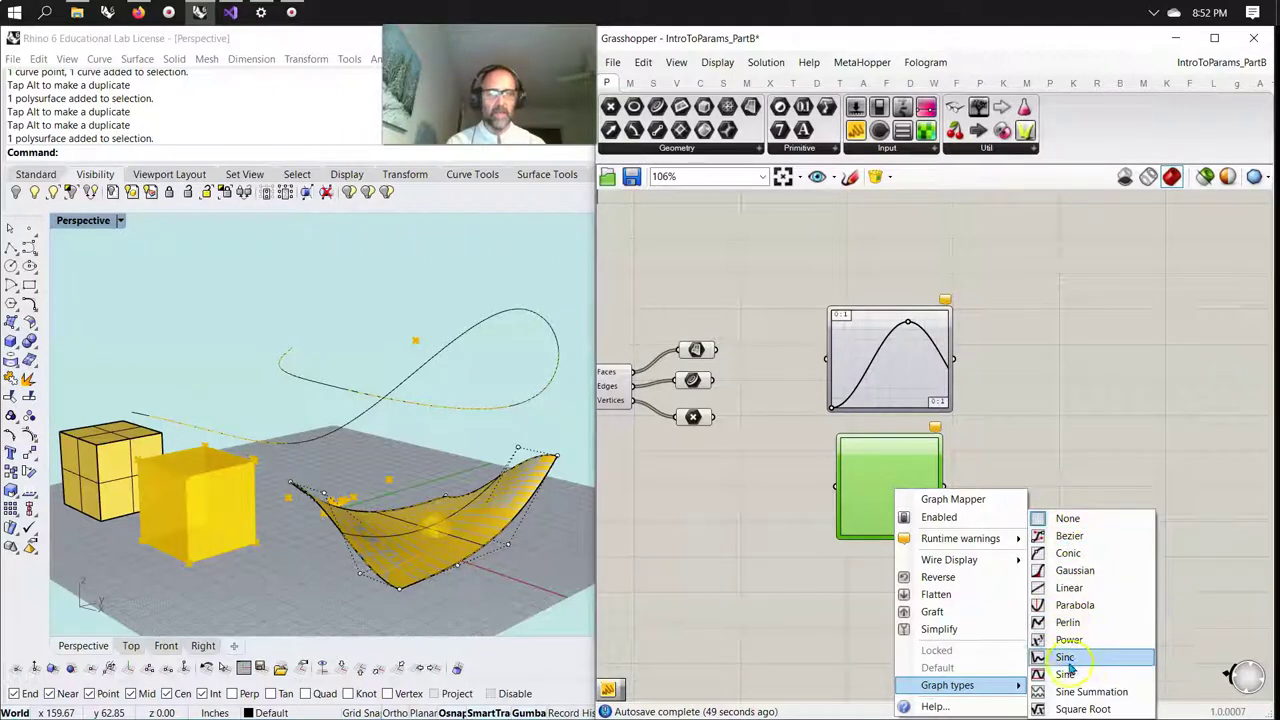
left_click(1070, 606)
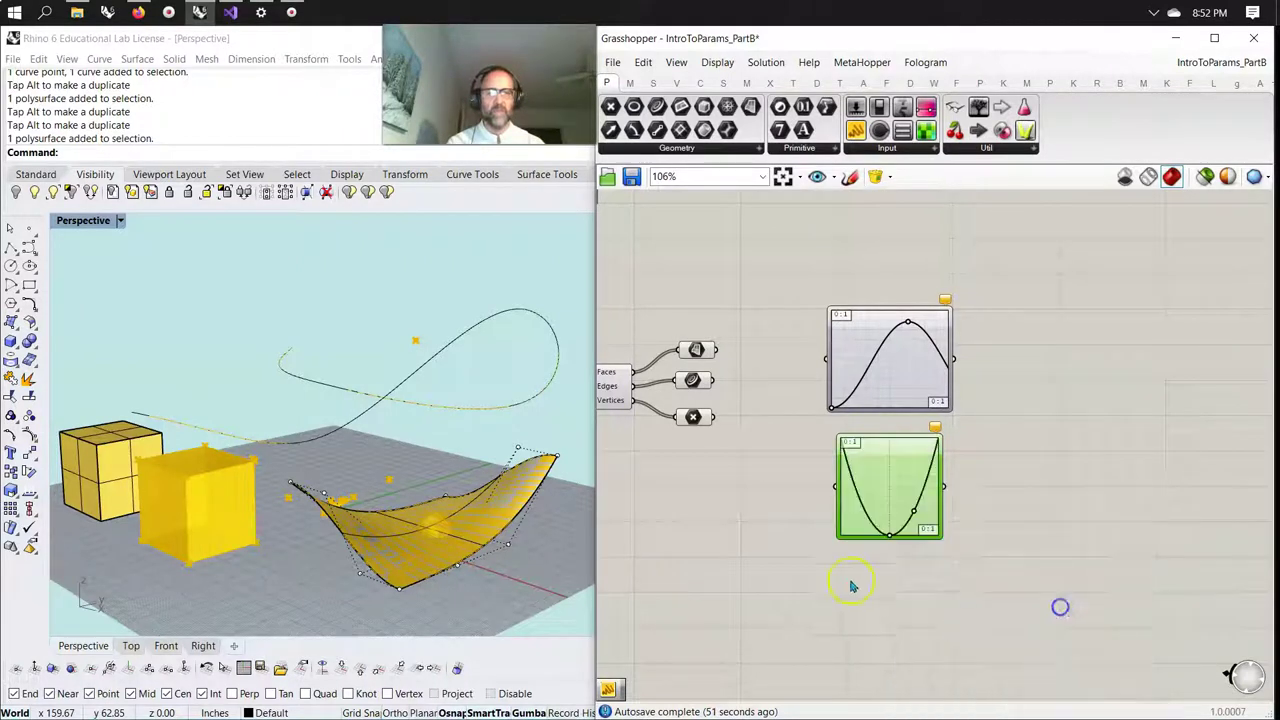
left_click_drag(912, 513, 921, 496)
double_click(899, 483)
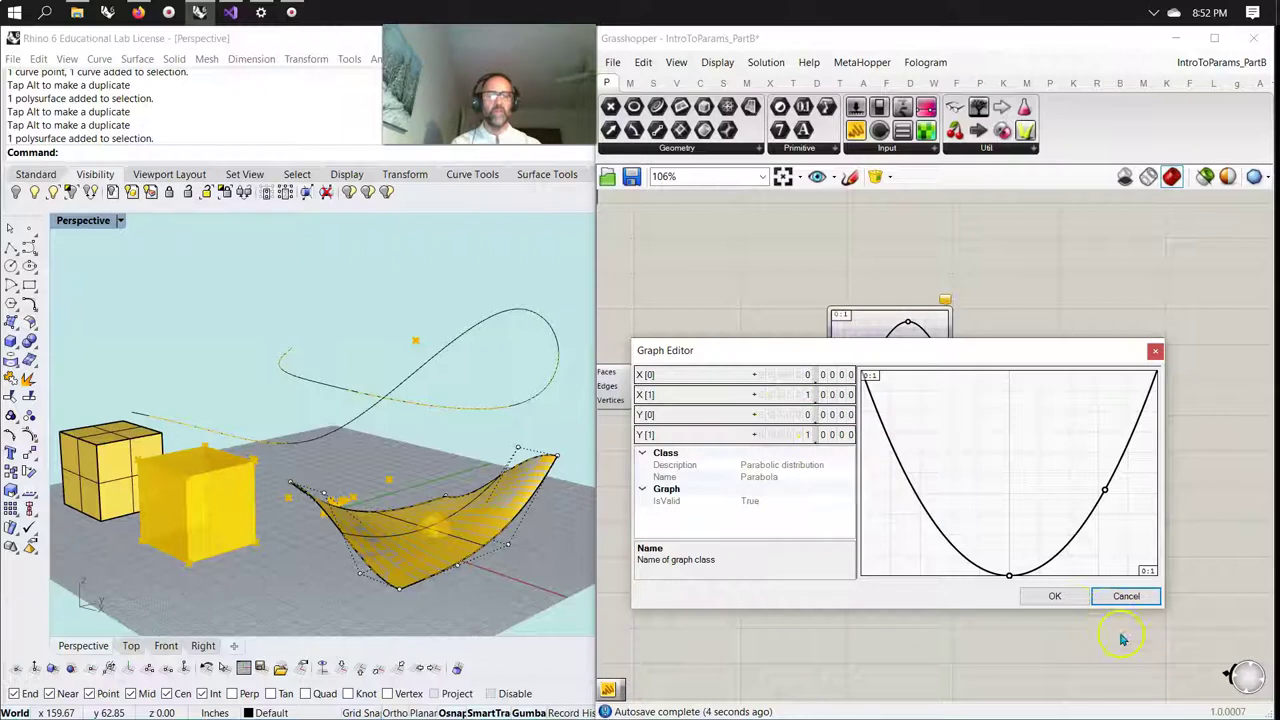
left_click(1054, 596)
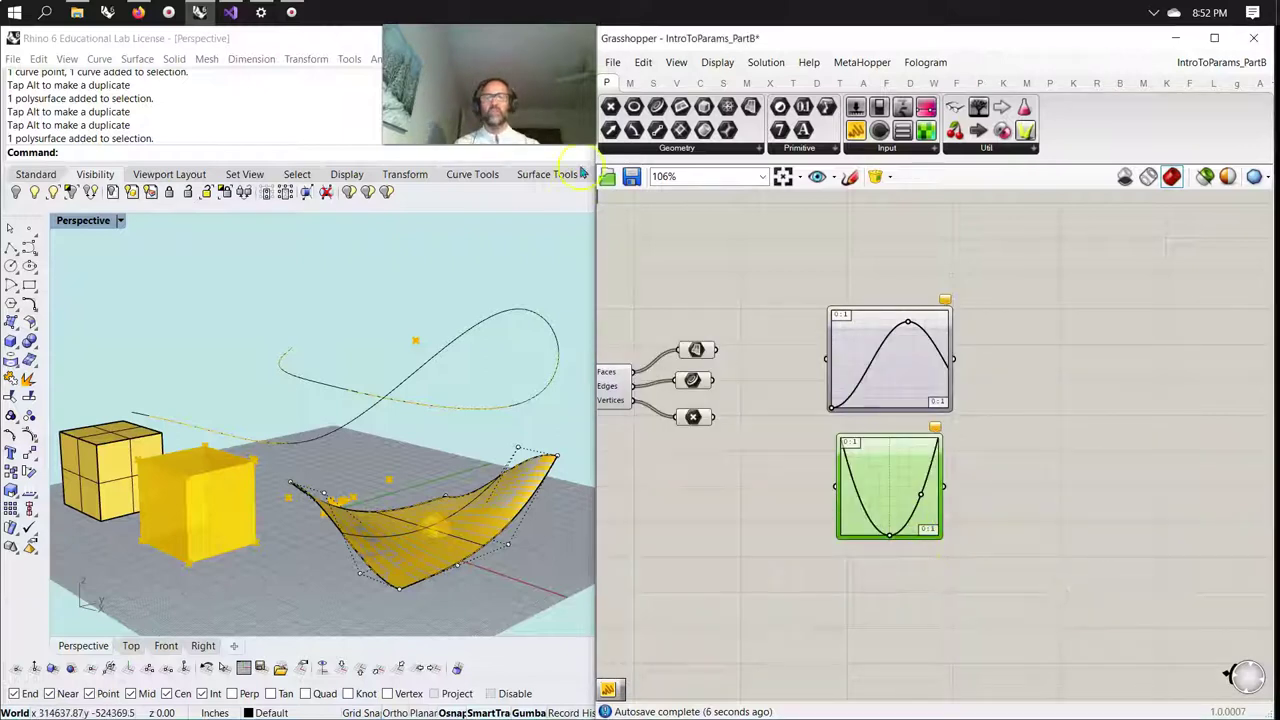
left_click(631, 82)
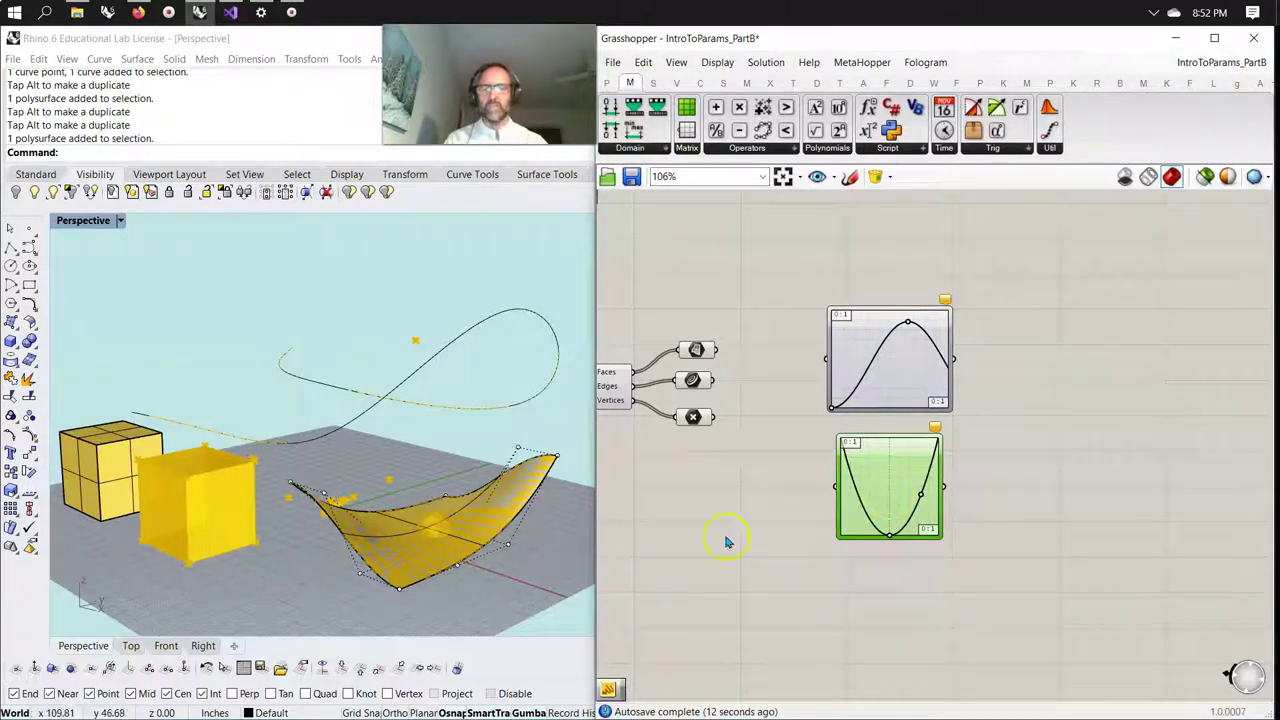
scroll(303, 508, "down", 3)
right_click_drag(324, 588, 317, 594)
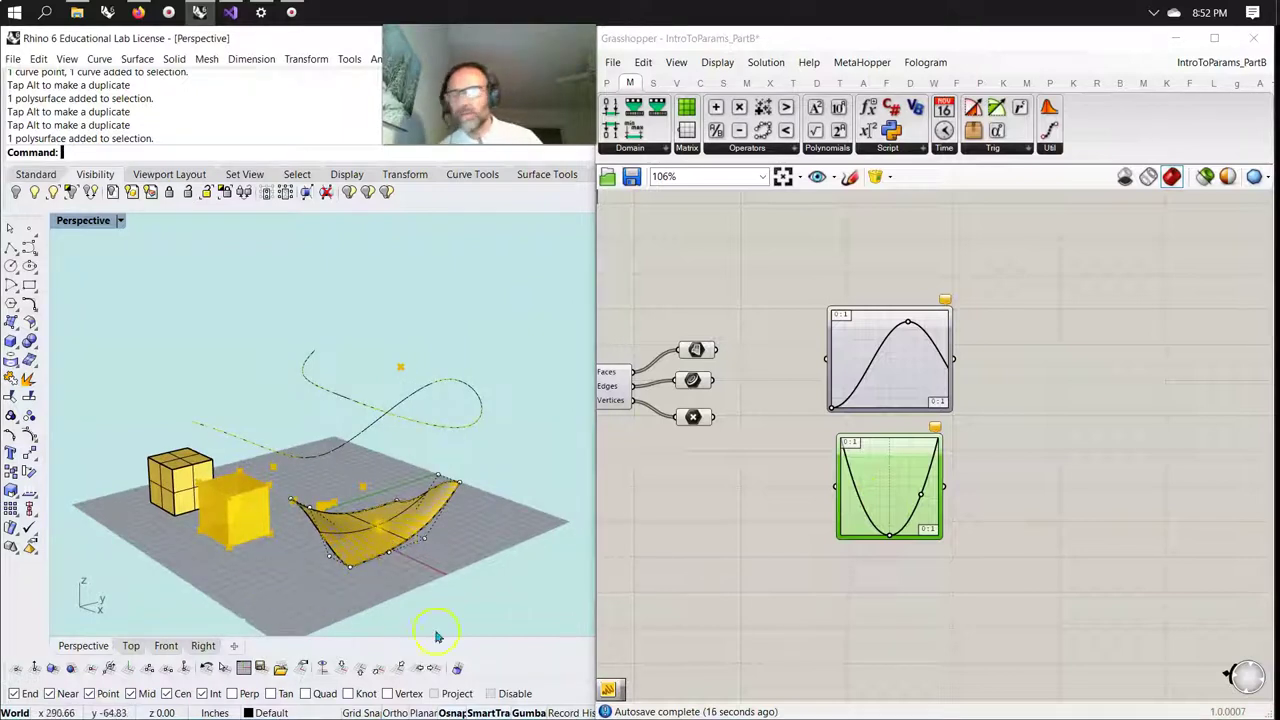
left_click(557, 589)
left_click(705, 522)
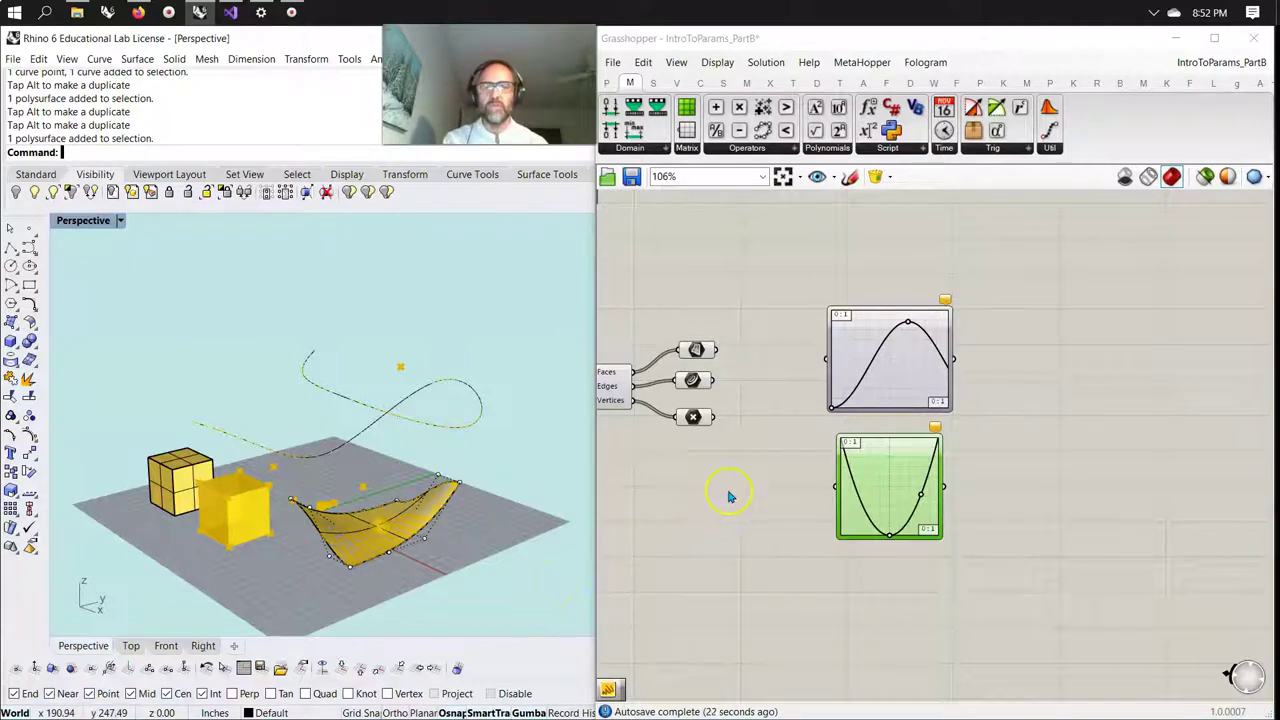
right_click_drag(725, 486, 897, 465)
scroll(786, 484, "down", 3)
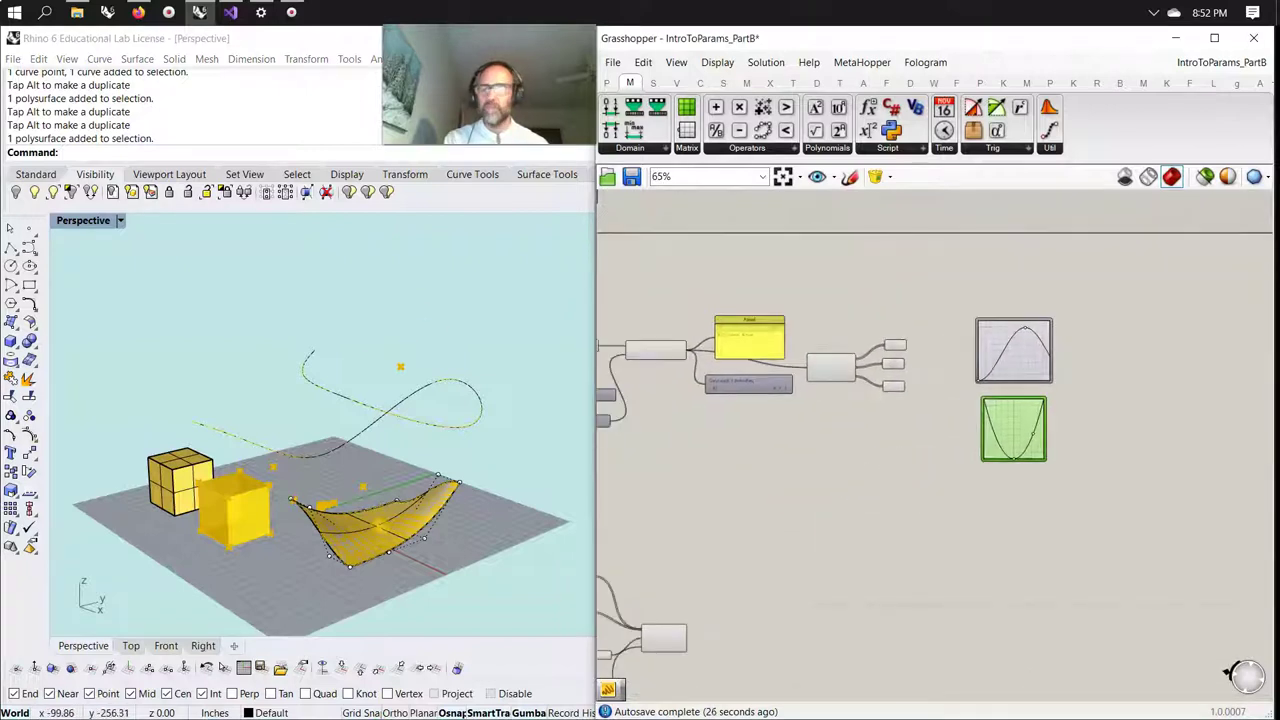